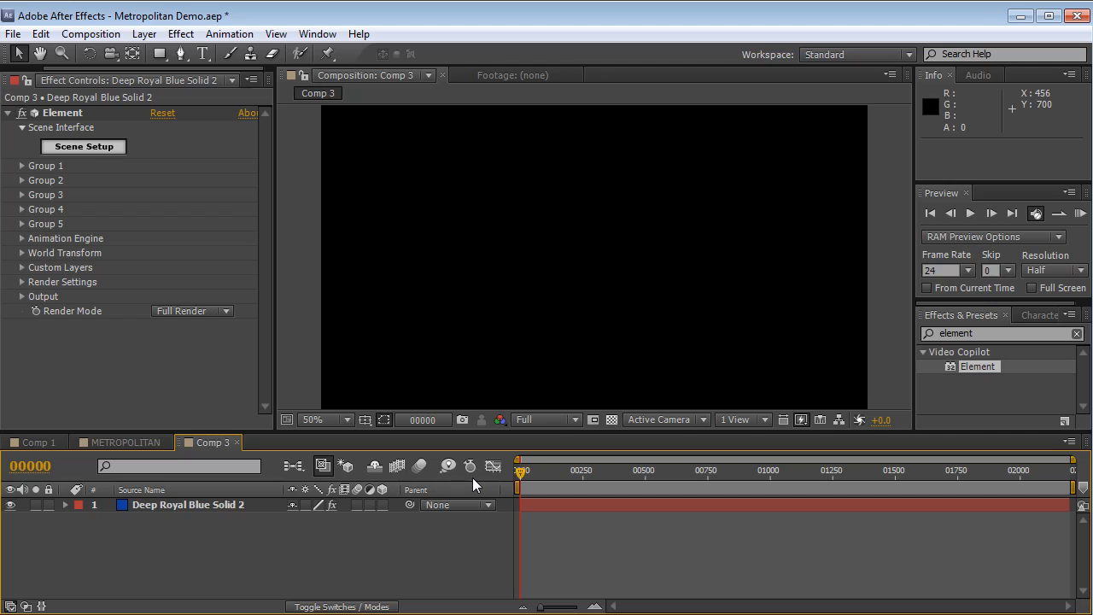
Step: Open the Element effect's Scene Setup and narrow the folder list in the Model Browser
click(82, 113)
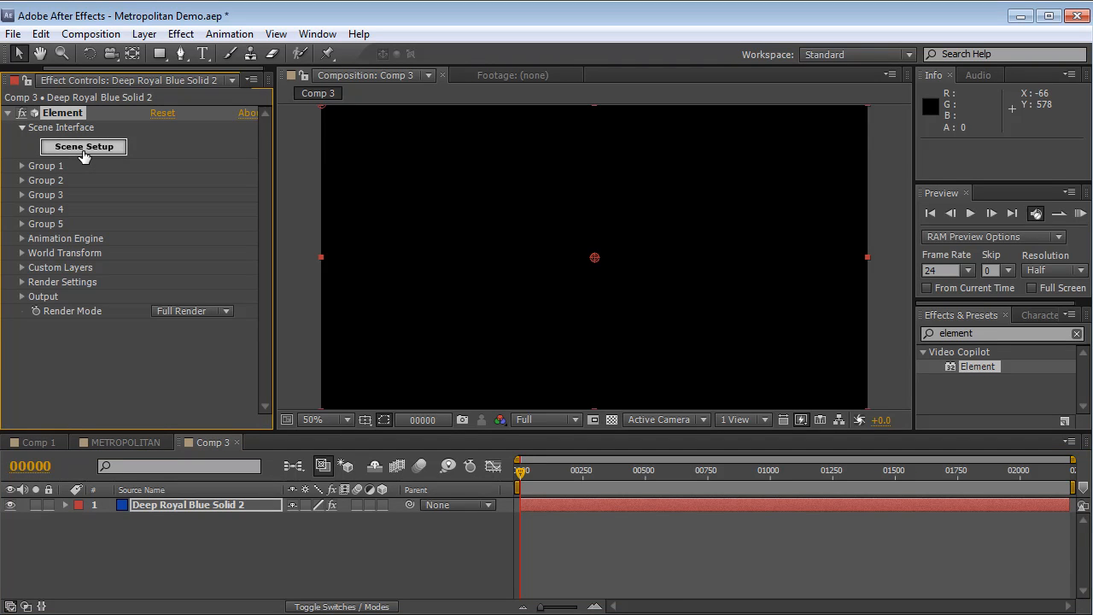
click(82, 151)
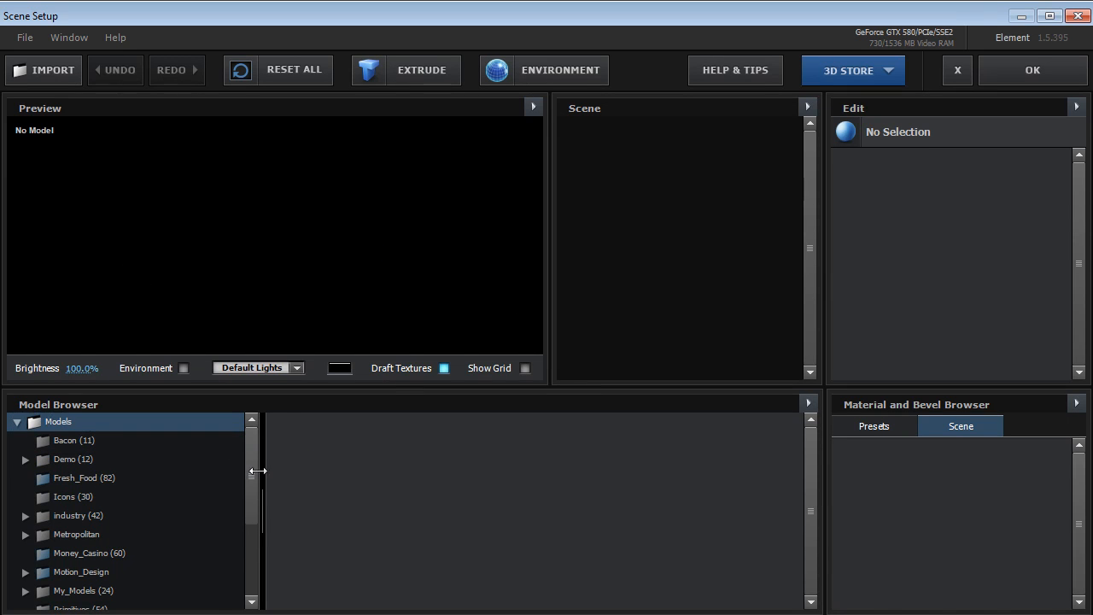
drag(264, 487, 222, 482)
click(808, 402)
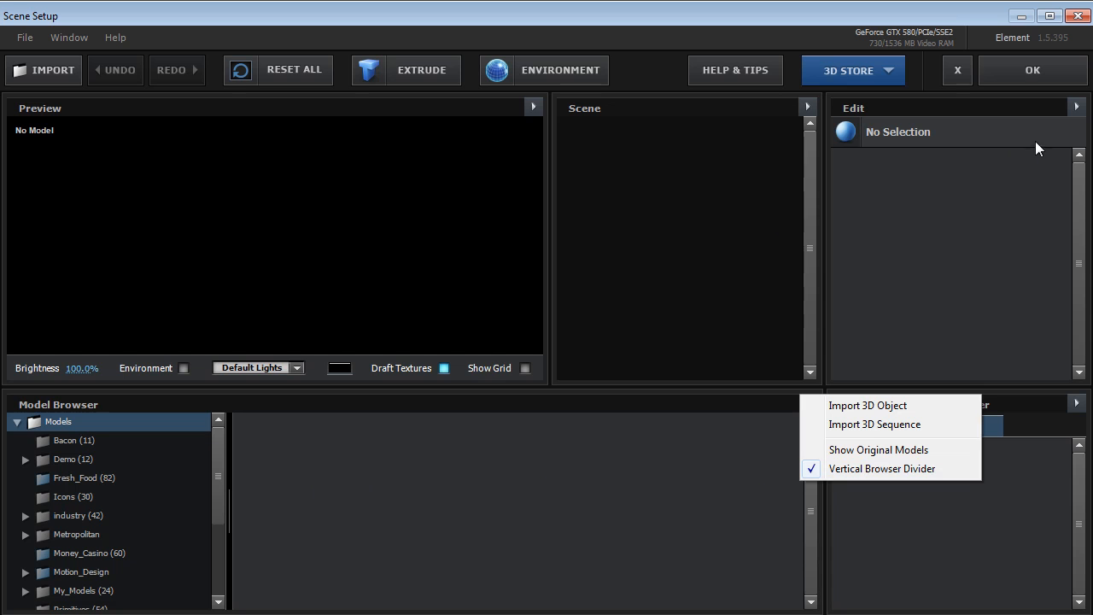
click(122, 407)
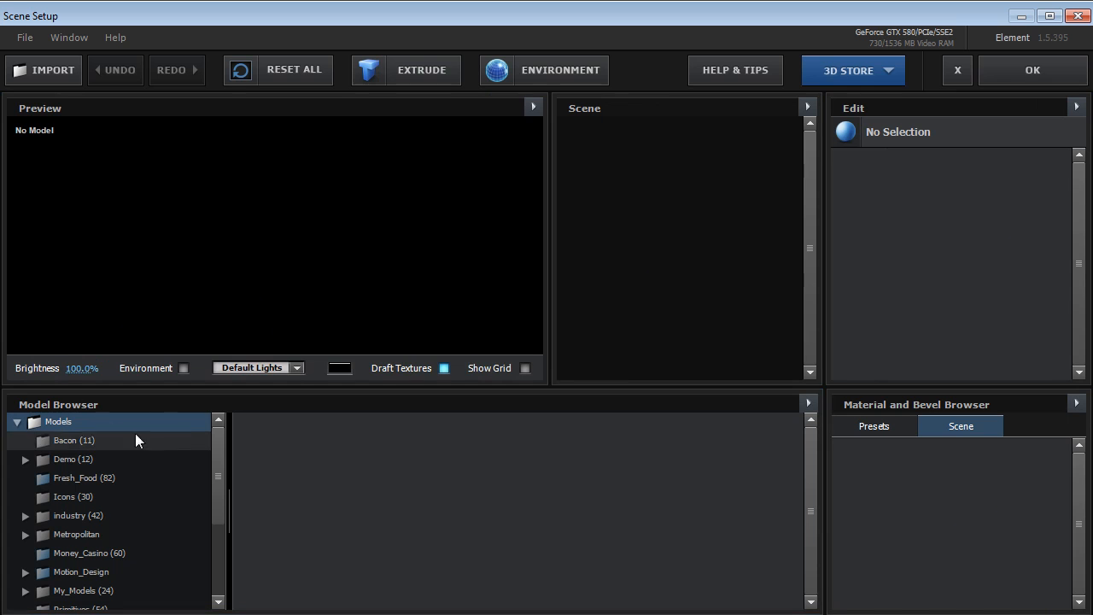
Step: Expand the Metropolitan model folder and show the models in Graphic_Buildings
drag(219, 468, 212, 518)
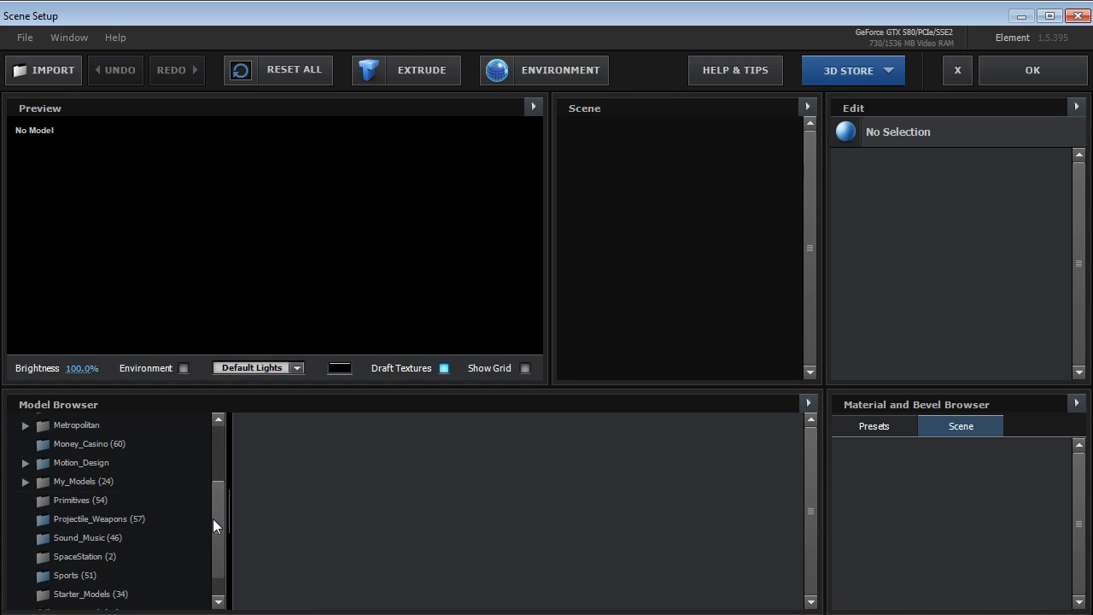
double_click(51, 424)
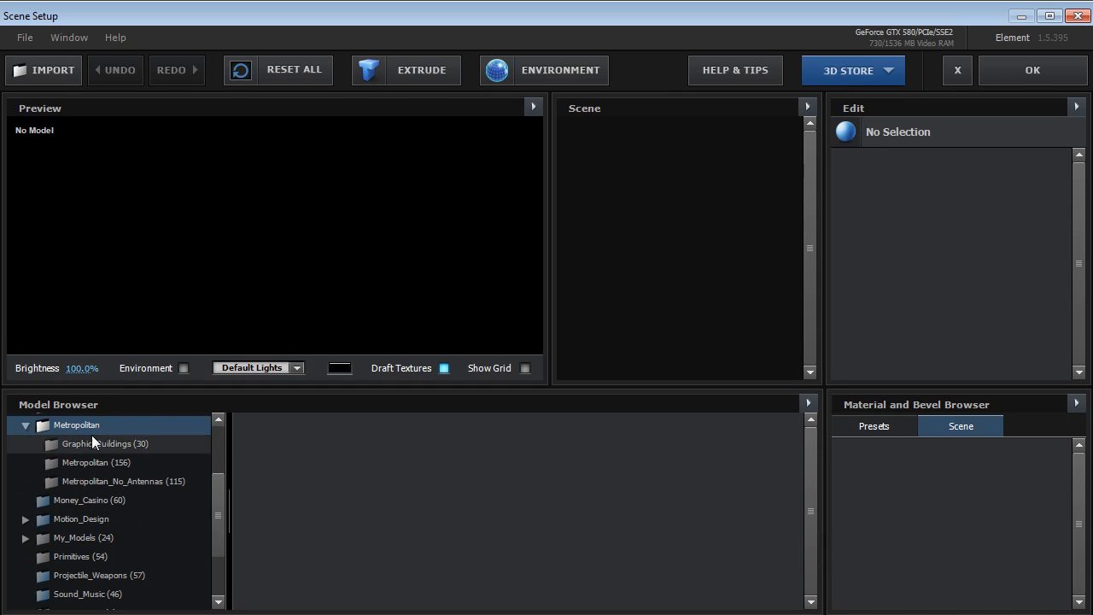
drag(217, 504, 215, 505)
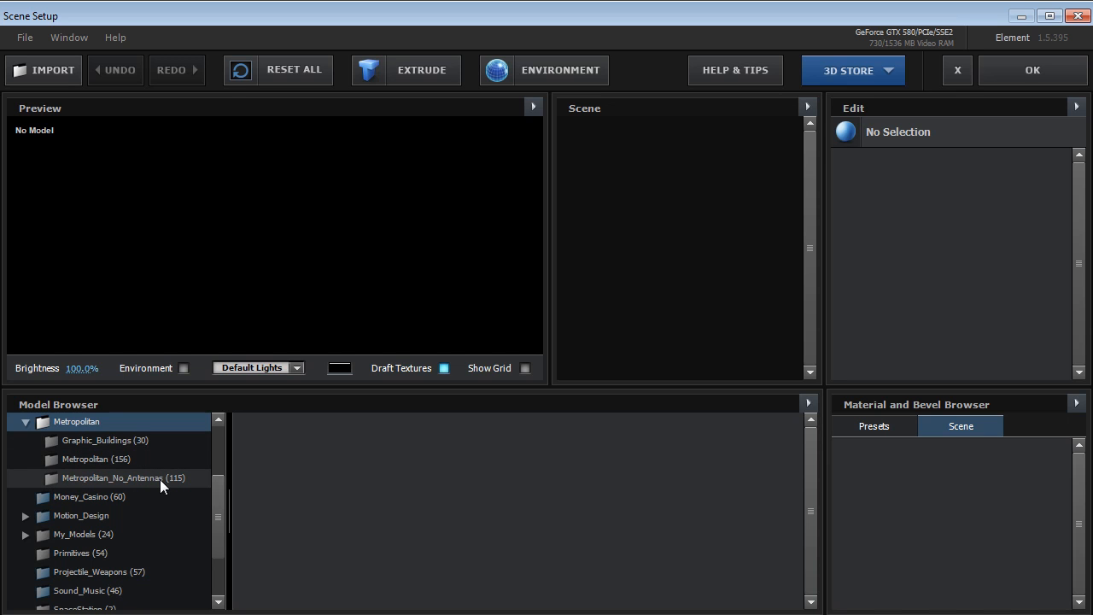
click(122, 439)
scroll(806, 507, down, 1)
scroll(805, 504, up, 1)
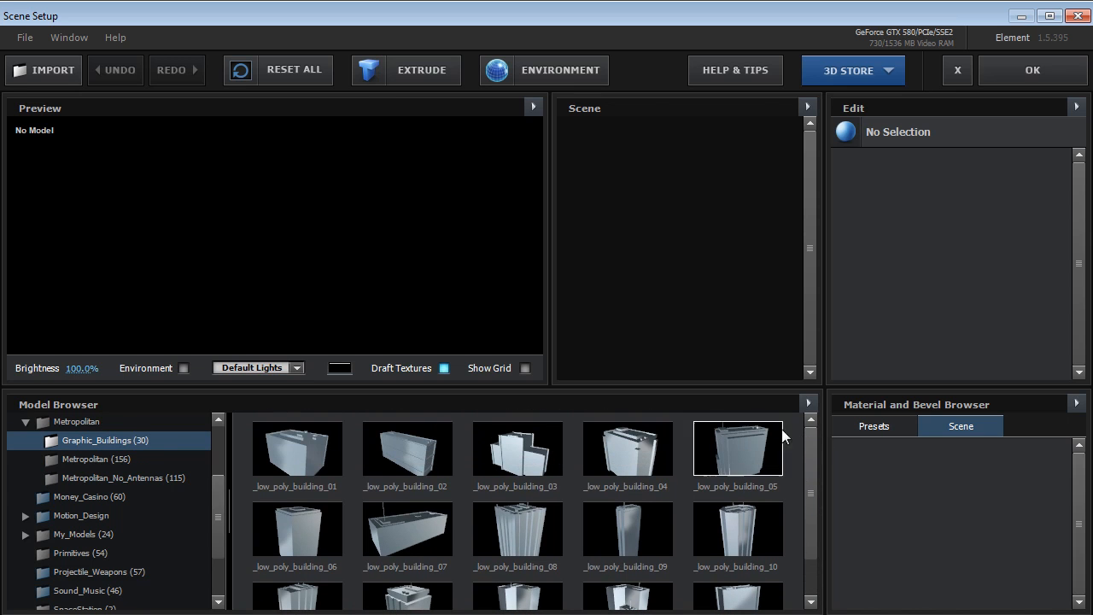
Step: Add _low_poly_building_08 to the scene, inspect it in the preview and remove it again
click(542, 526)
drag(286, 193, 342, 271)
scroll(307, 243, up, 3)
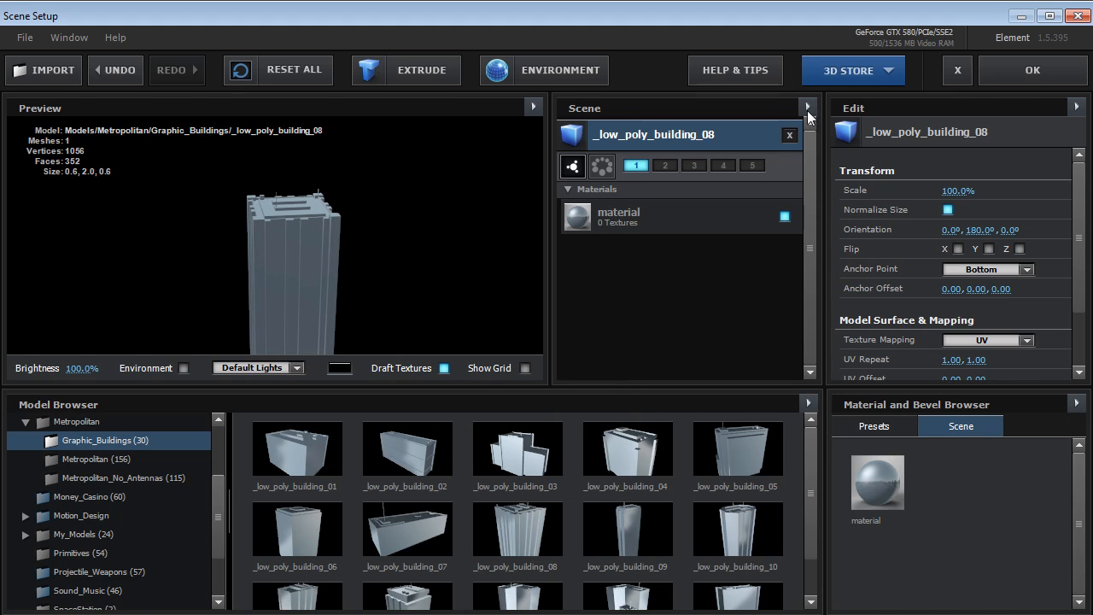
click(787, 135)
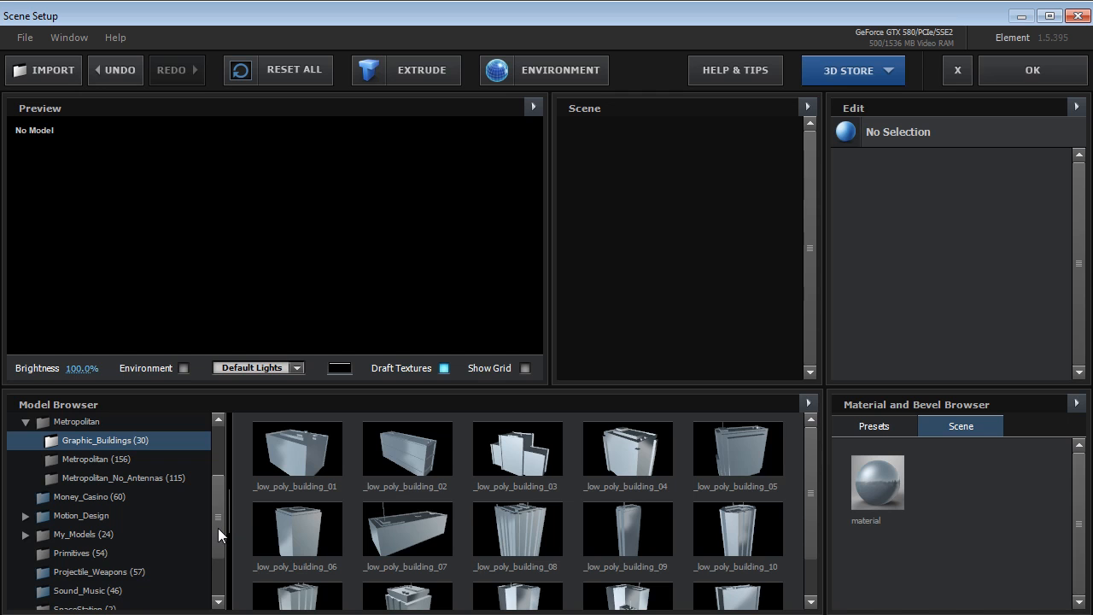
Step: Look through the building, skyscraper and street layout models in the Metropolitan subfolder
drag(216, 527, 213, 526)
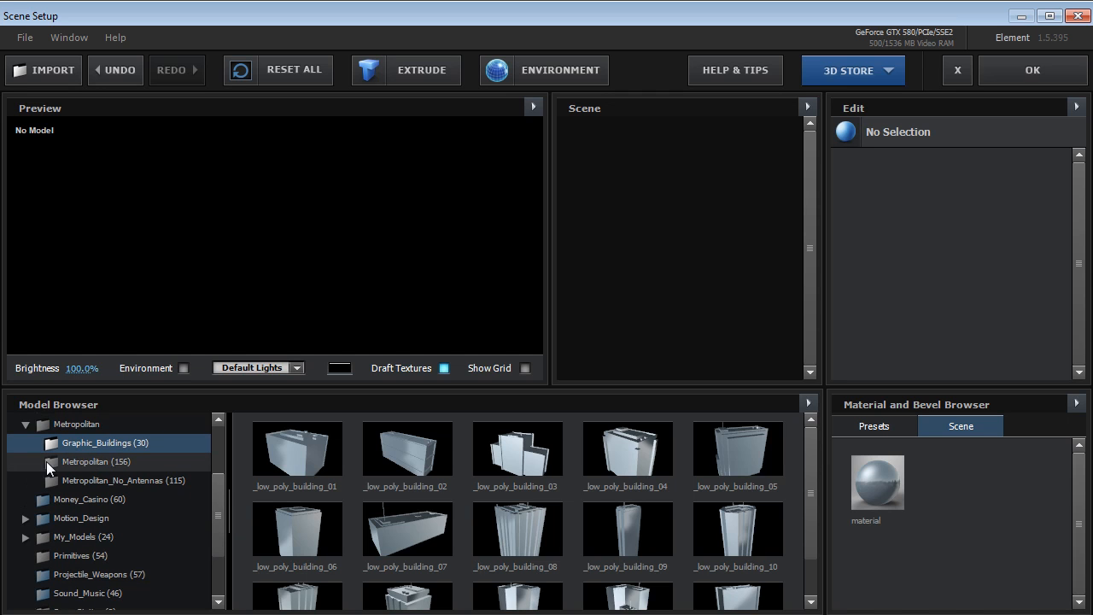
click(50, 462)
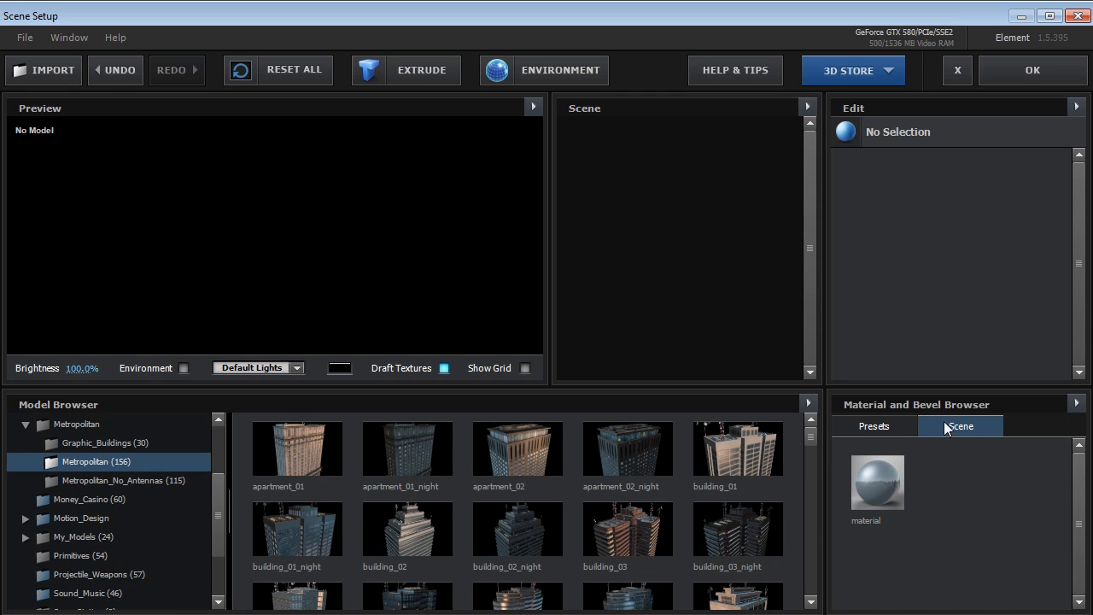
drag(806, 436, 807, 493)
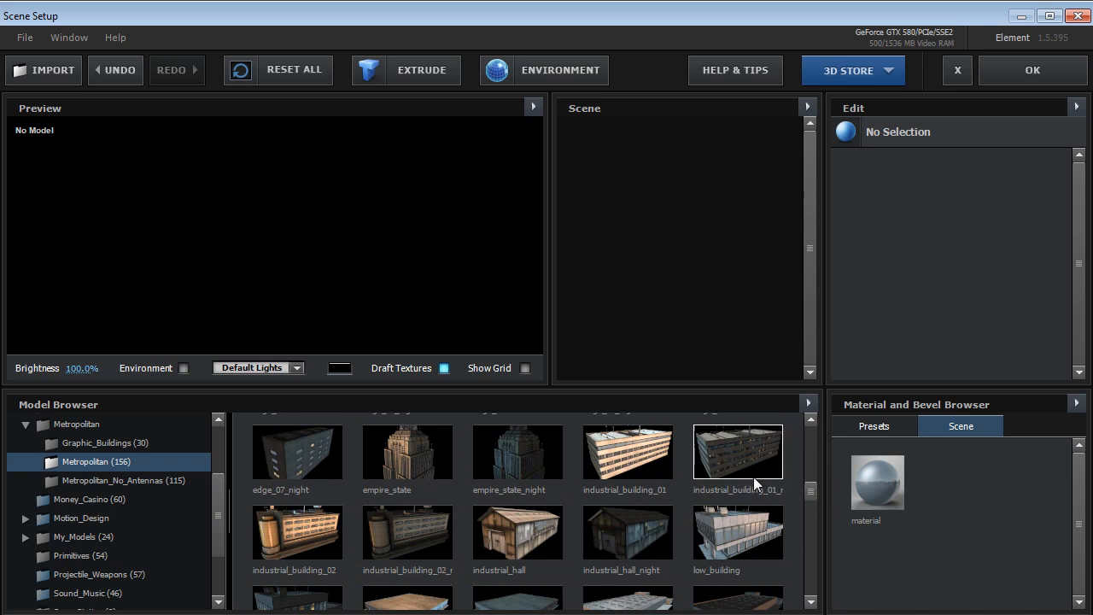
drag(818, 487, 793, 560)
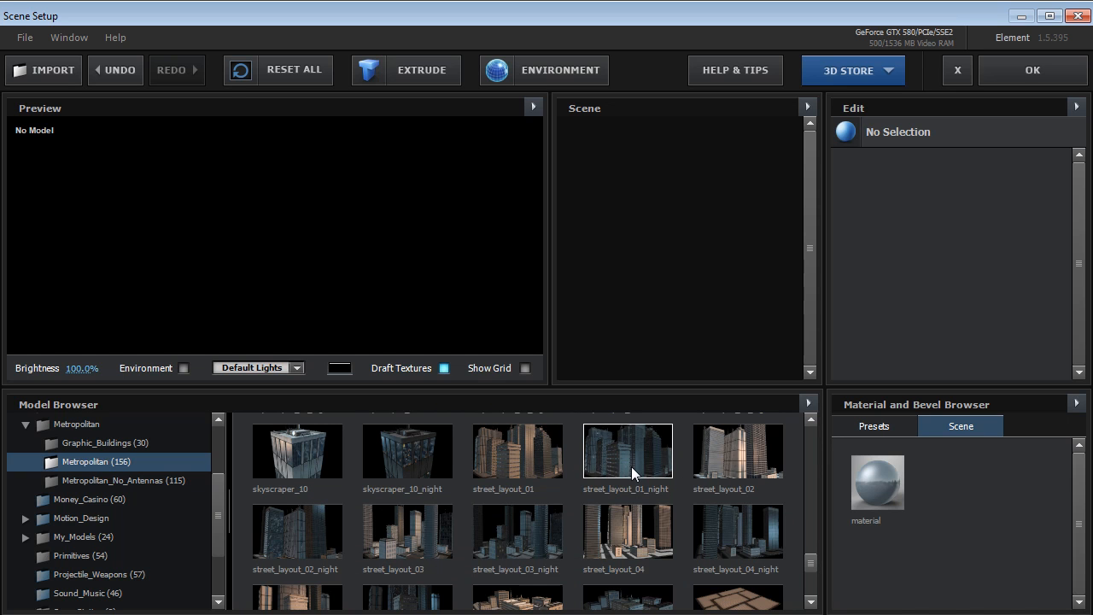
drag(812, 564, 812, 578)
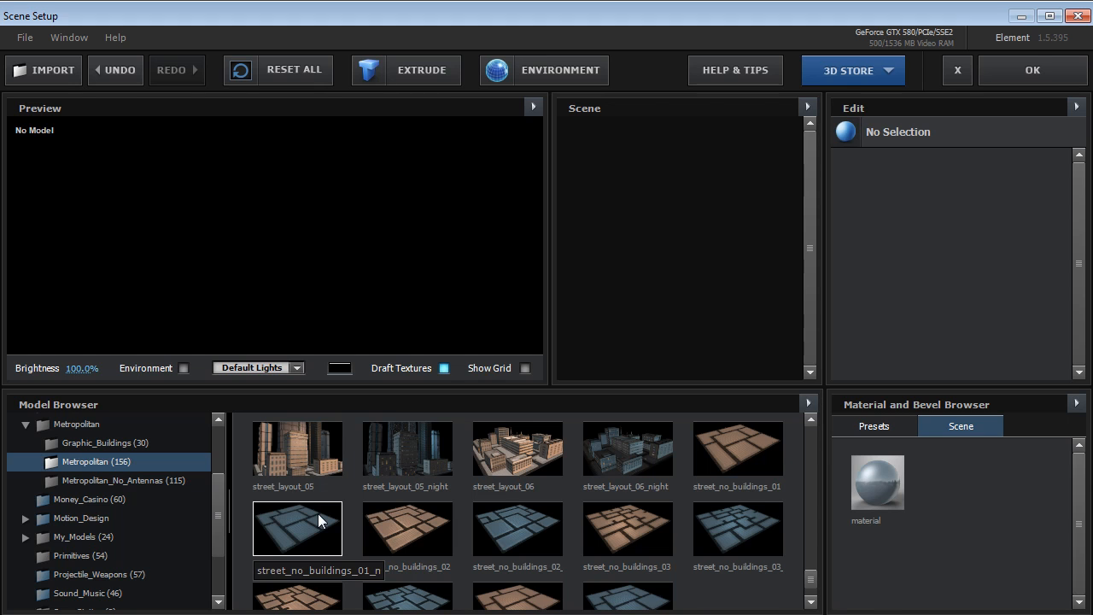
Step: Compare the models in the Metropolitan_No_Antennas folder with those in the Metropolitan subfolder
click(80, 482)
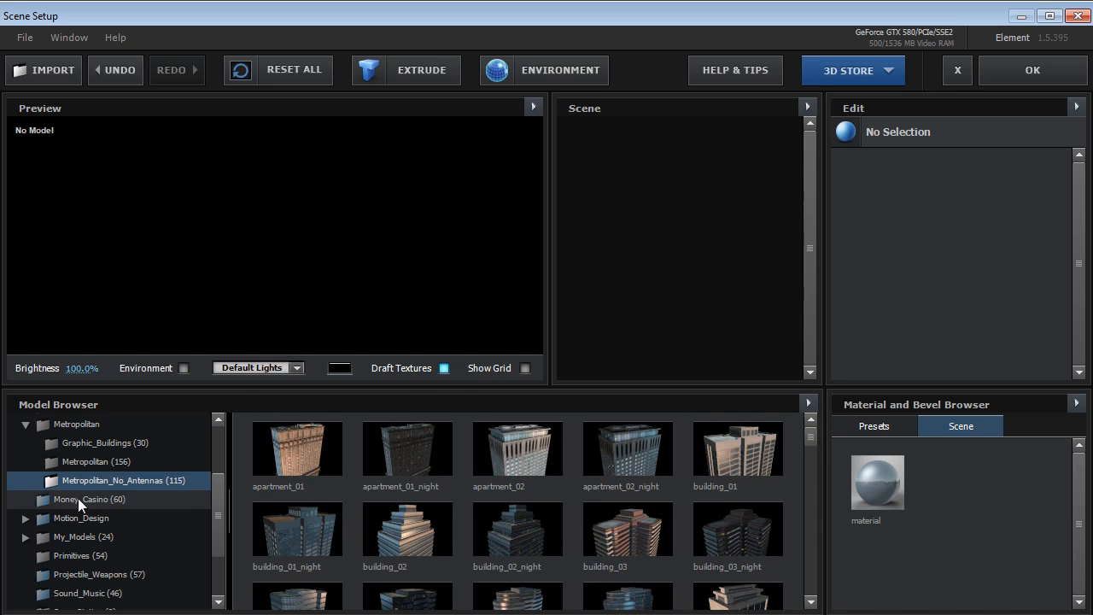
click(110, 462)
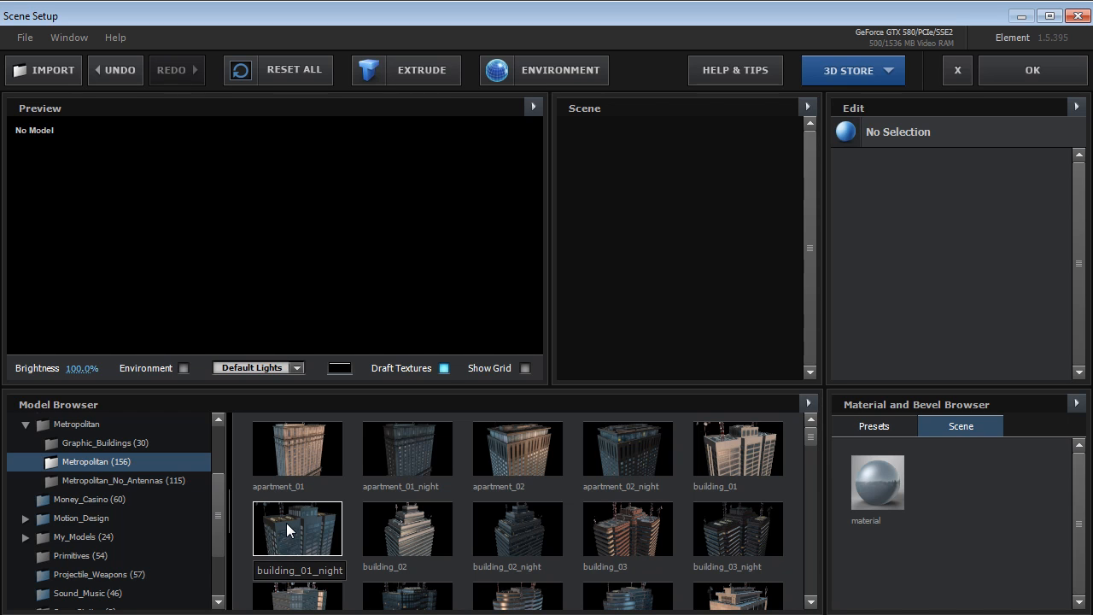
click(147, 484)
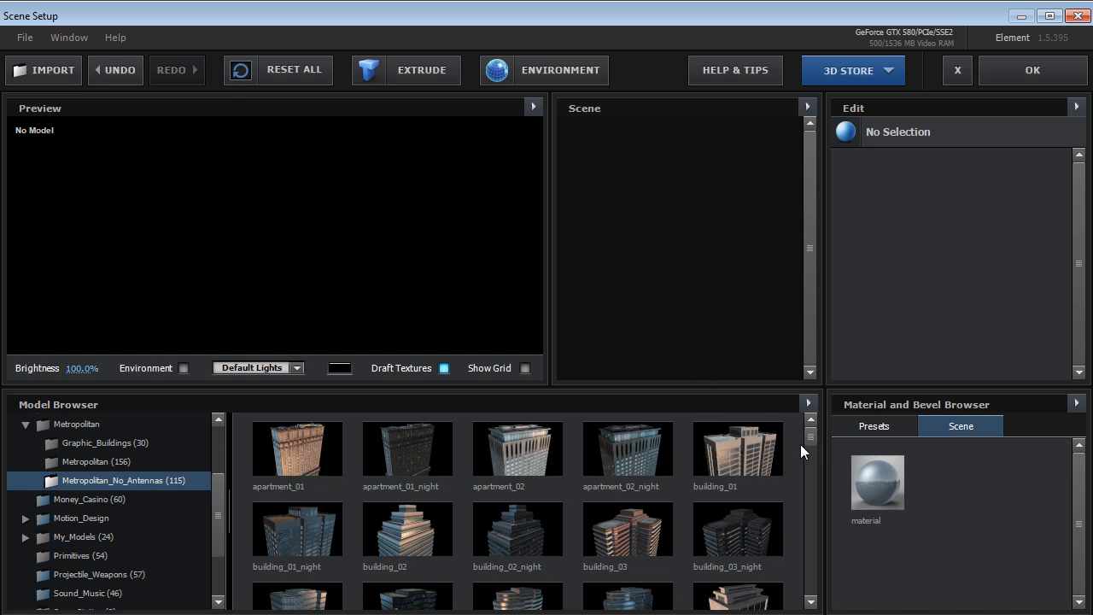
scroll(800, 444, down, 5)
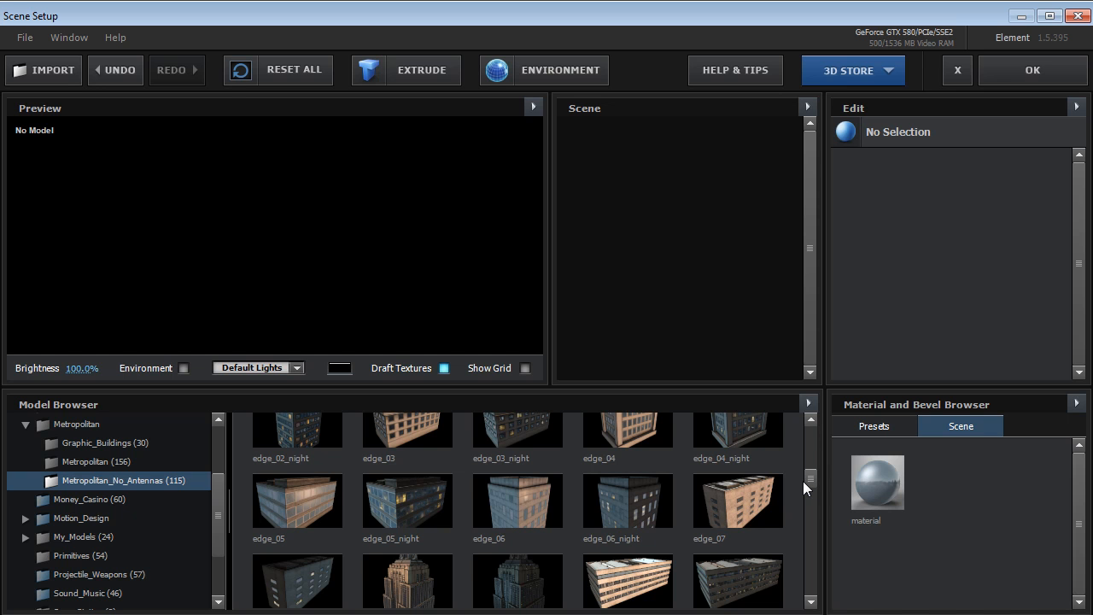
drag(802, 482, 810, 438)
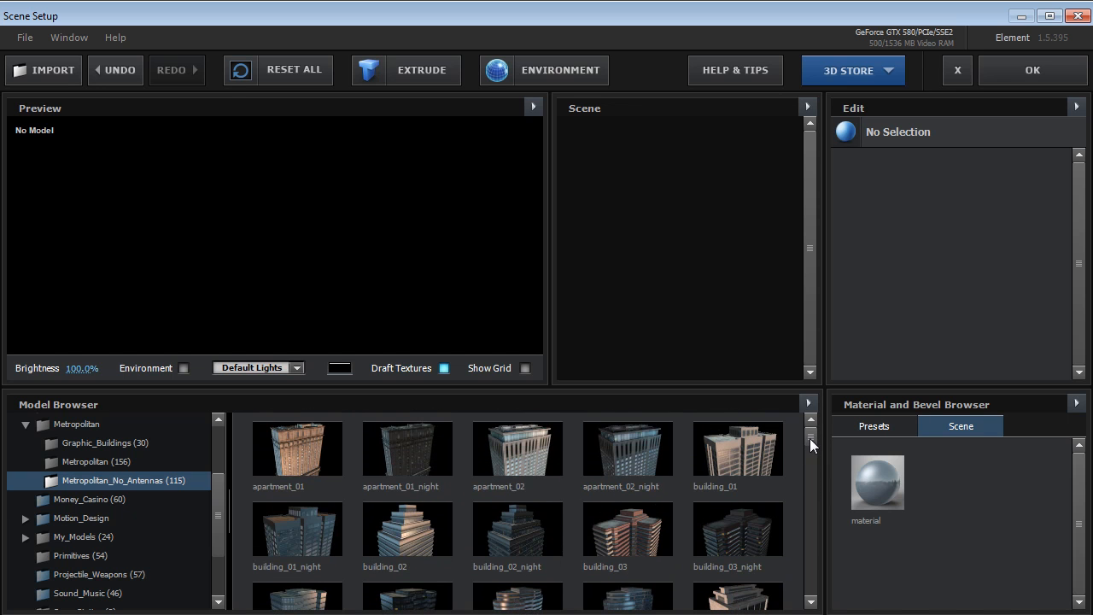
click(85, 462)
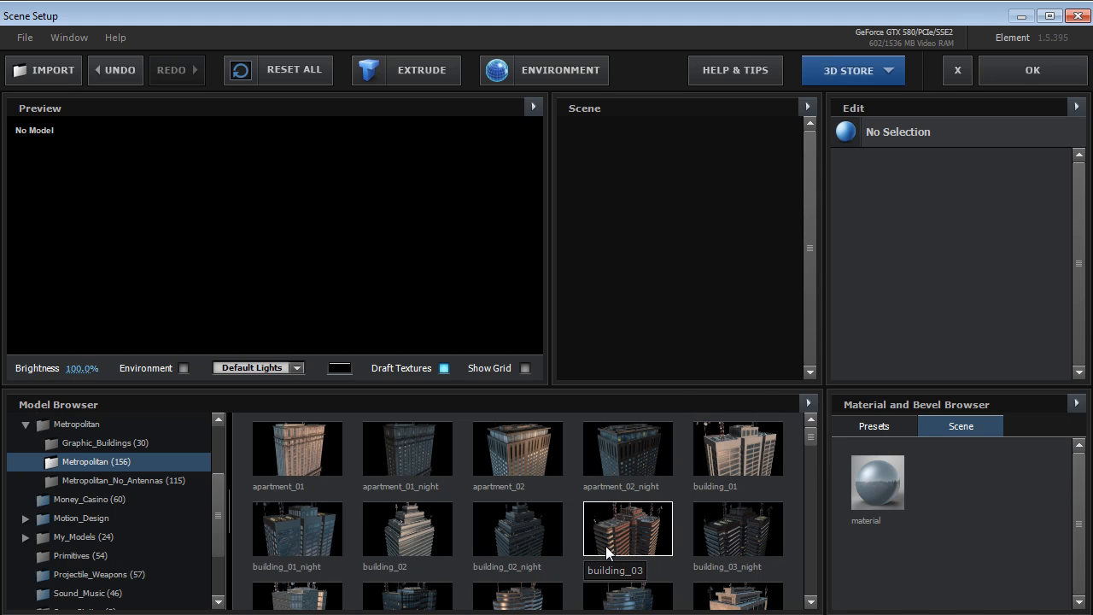
Step: Add building_01_night to the scene and set the preview lighting to Cinema
click(257, 535)
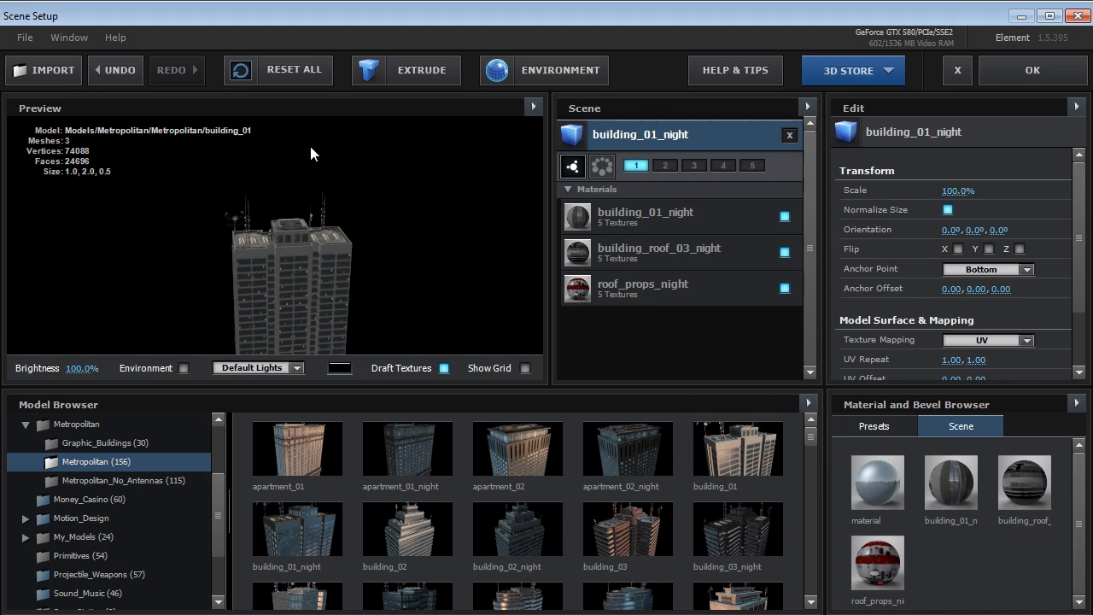
drag(320, 291, 293, 226)
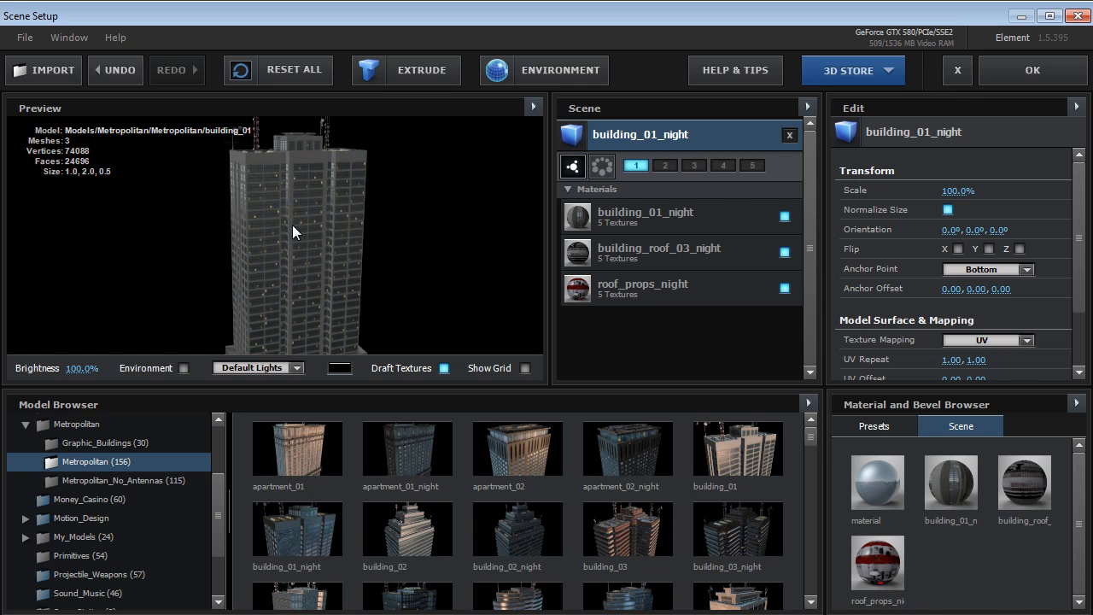
click(239, 368)
click(282, 407)
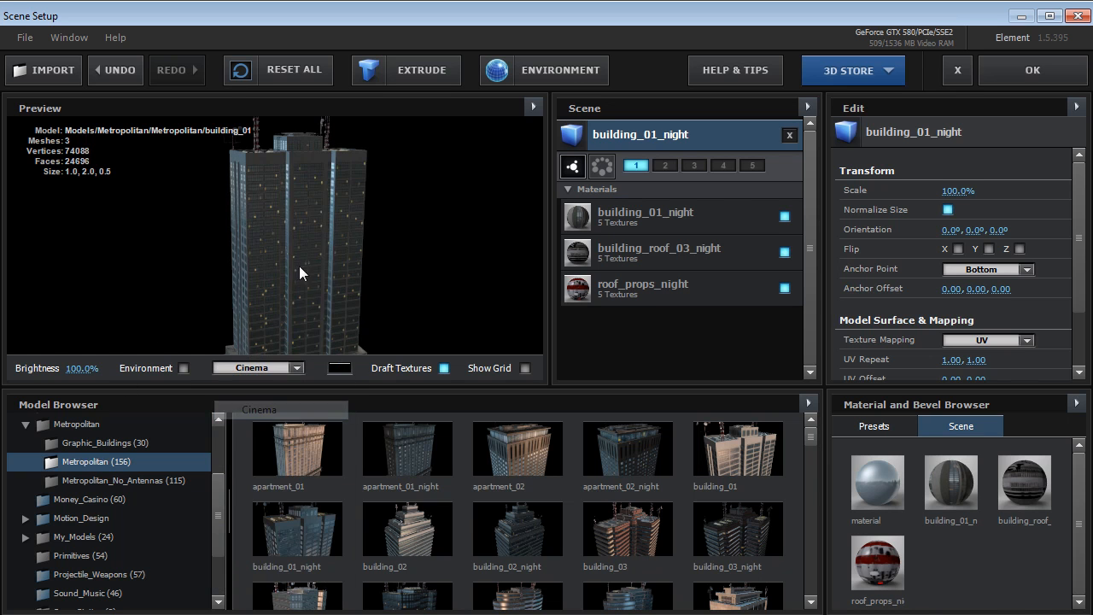
Step: Set the preview brightness to 27% and examine the building's lit windows and roof up close
drag(81, 370, 58, 374)
drag(205, 295, 335, 294)
scroll(302, 259, up, 5)
scroll(318, 278, down, 2)
scroll(321, 280, down, 3)
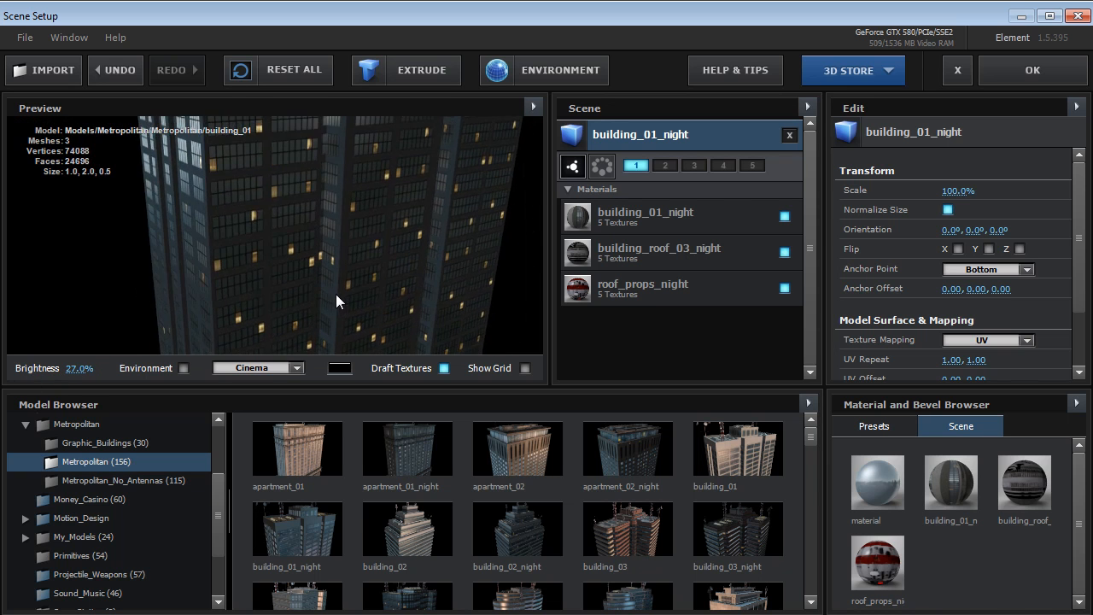
drag(370, 209, 384, 383)
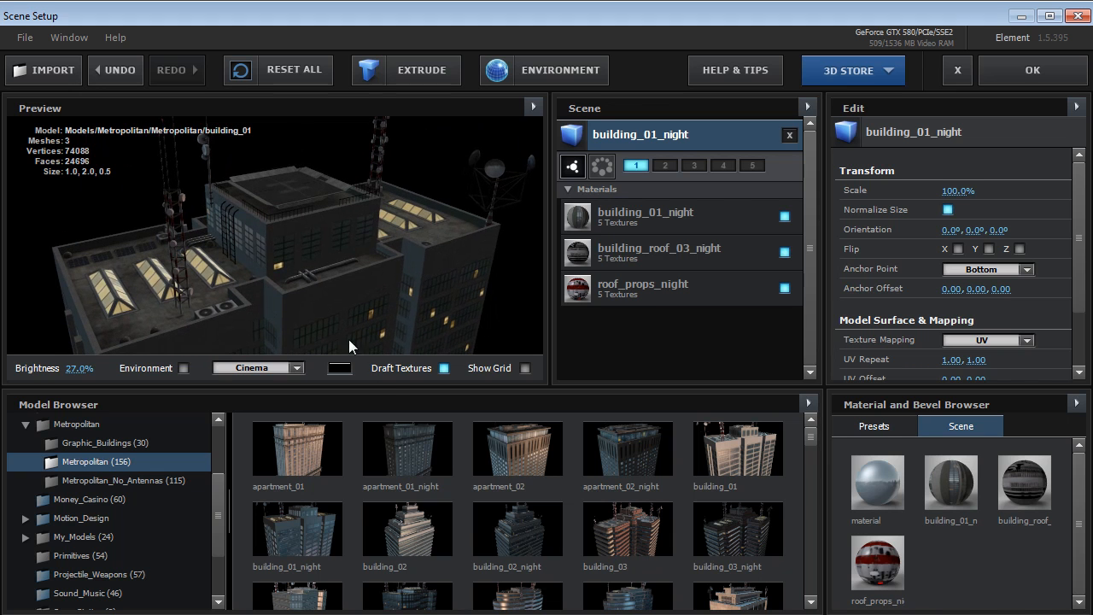
Step: Turn off draft textures in the preview and examine the rooftop details from several angles
click(444, 368)
drag(201, 305, 256, 290)
drag(361, 286, 308, 279)
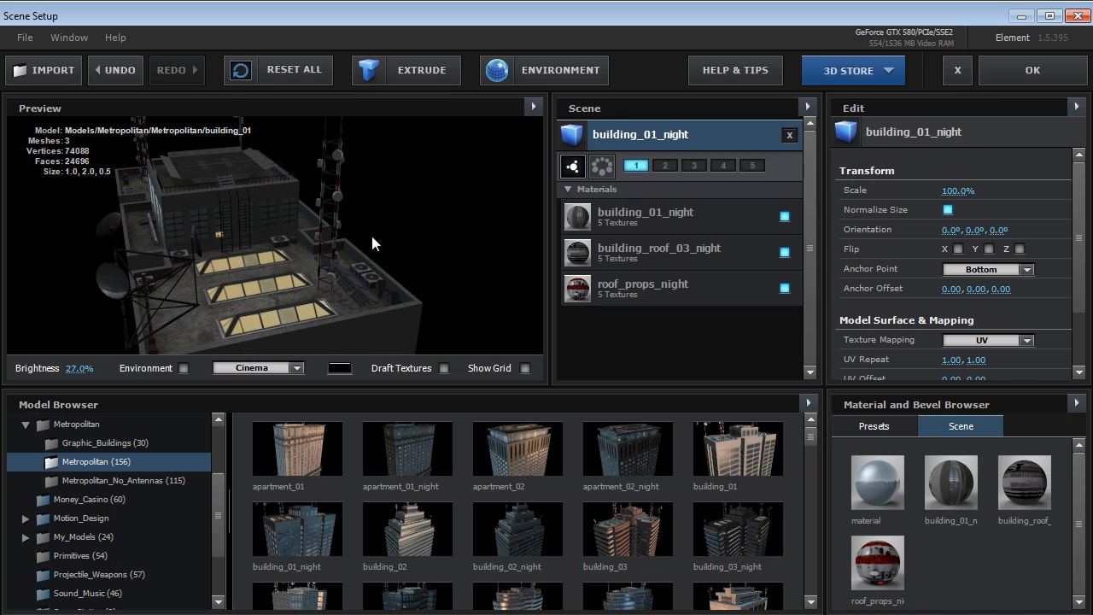
scroll(372, 238, up, 5)
drag(415, 228, 336, 215)
scroll(337, 214, down, 4)
drag(274, 257, 292, 275)
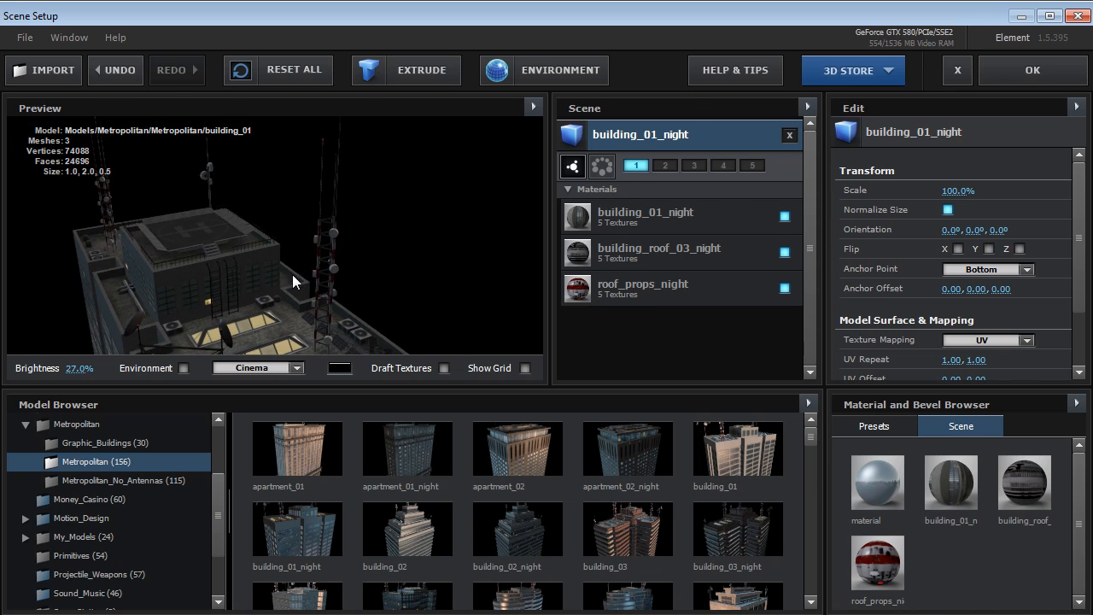
Step: Display the building as a wireframe, examine the antenna tower's geometry up close and turn the wireframe display off again
click(533, 106)
click(581, 196)
drag(249, 304, 324, 246)
scroll(269, 296, up, 5)
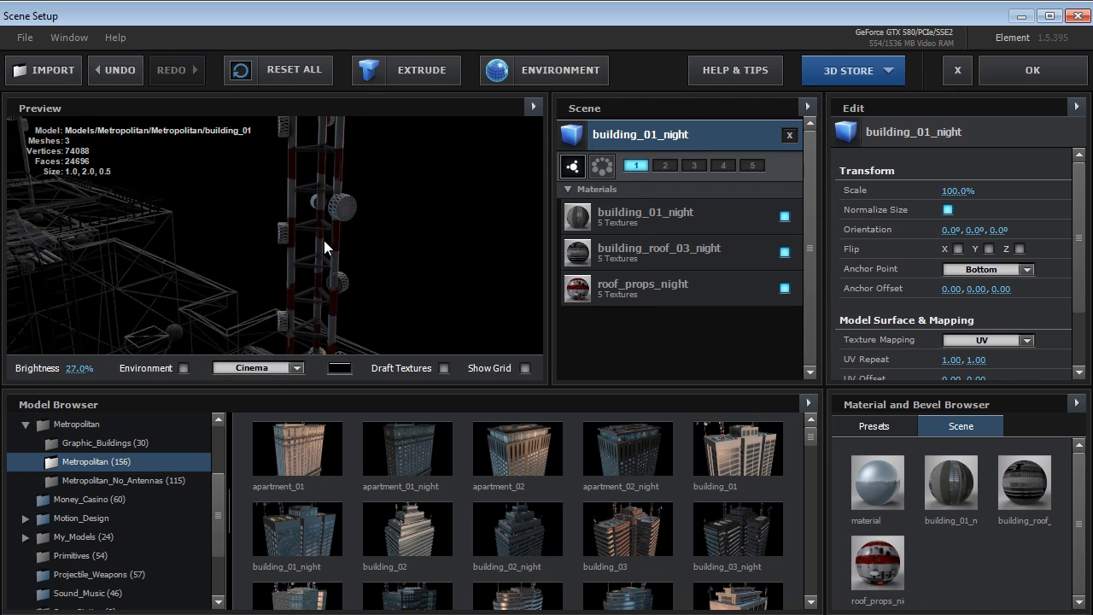
scroll(325, 246, up, 3)
scroll(313, 261, down, 5)
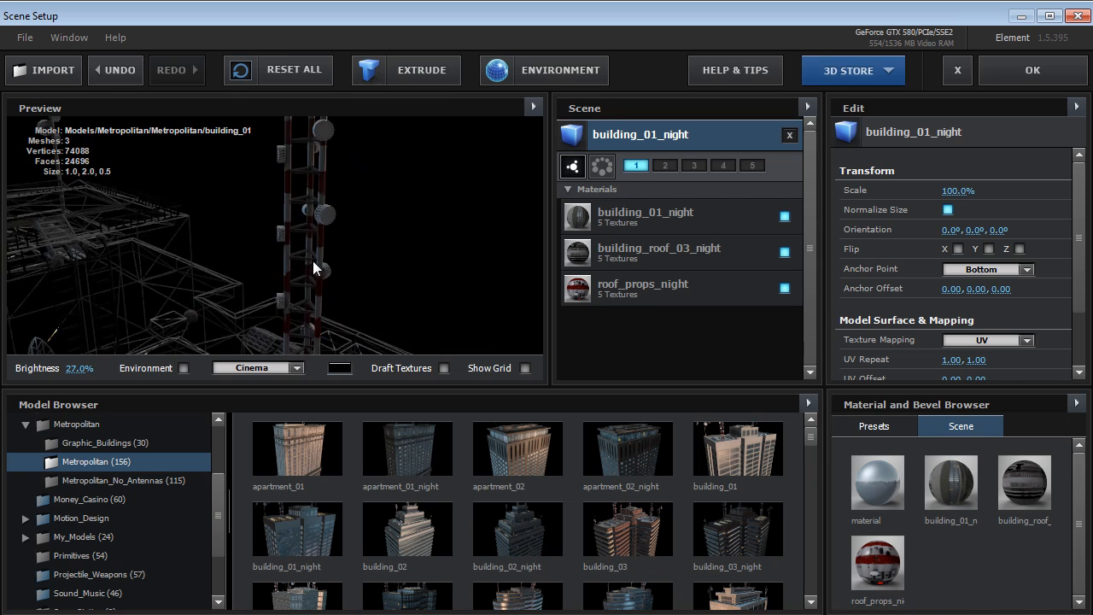
click(533, 106)
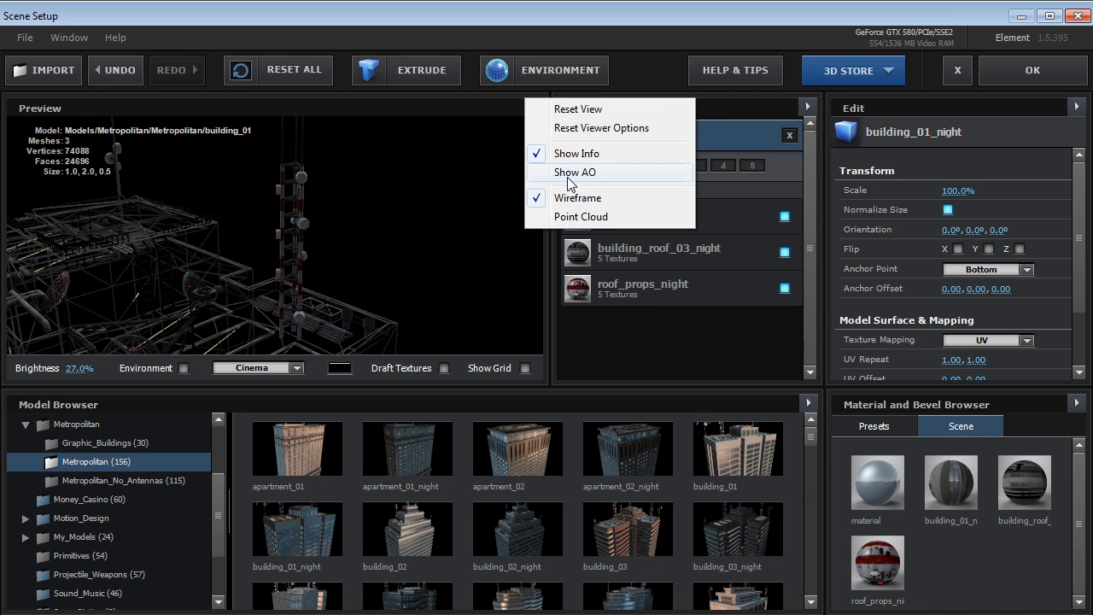
click(565, 198)
Step: Hide the model info in the preview and remove building_01_night from the scene
scroll(281, 263, down, 5)
drag(281, 263, 355, 256)
click(533, 108)
click(597, 150)
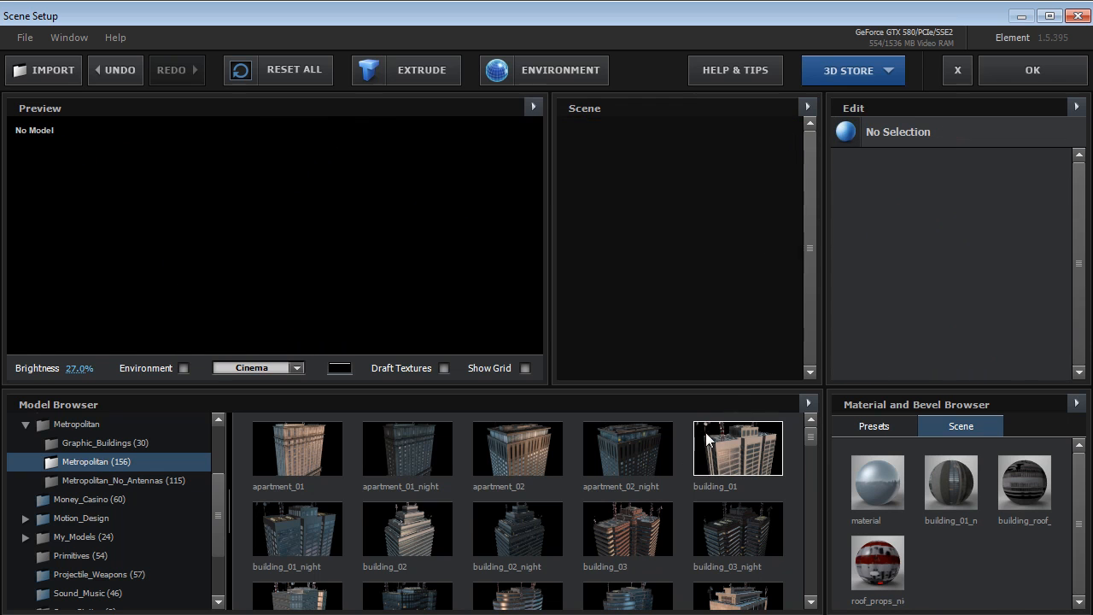
Step: Add apartment_02 to the scene, set the preview brightness to 98% and examine its roof up close
click(523, 458)
drag(326, 228, 317, 267)
drag(81, 368, 133, 368)
drag(341, 312, 269, 290)
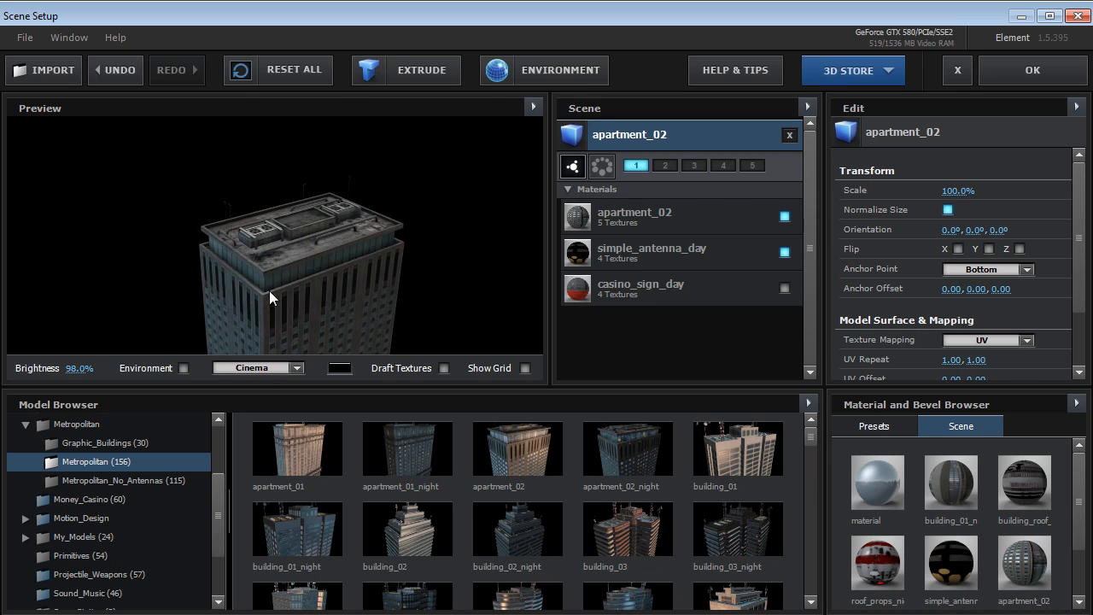
scroll(300, 246, up, 10)
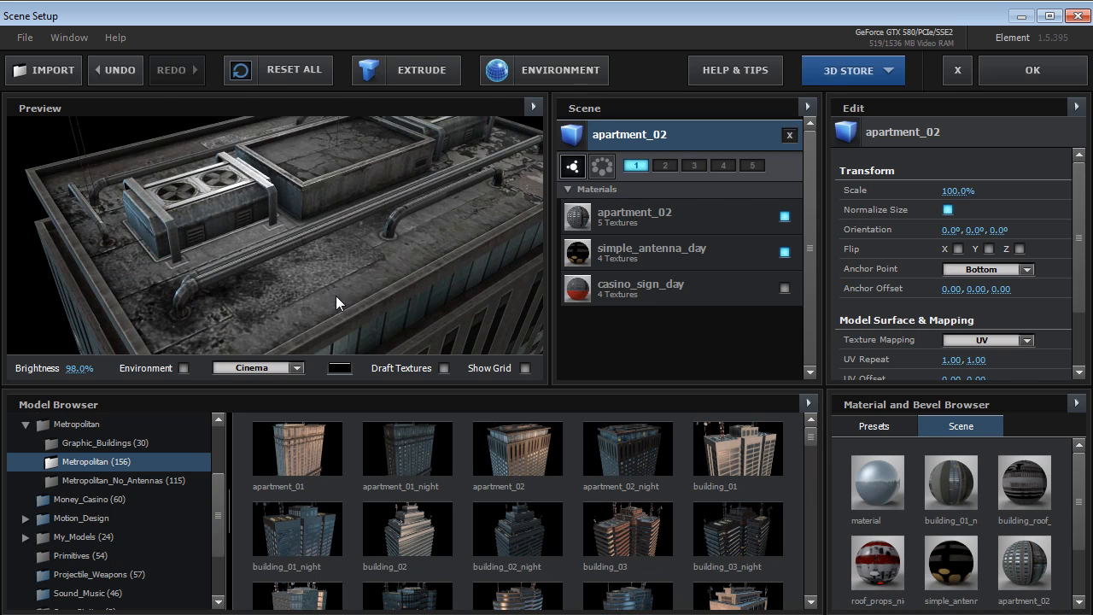
scroll(327, 248, down, 8)
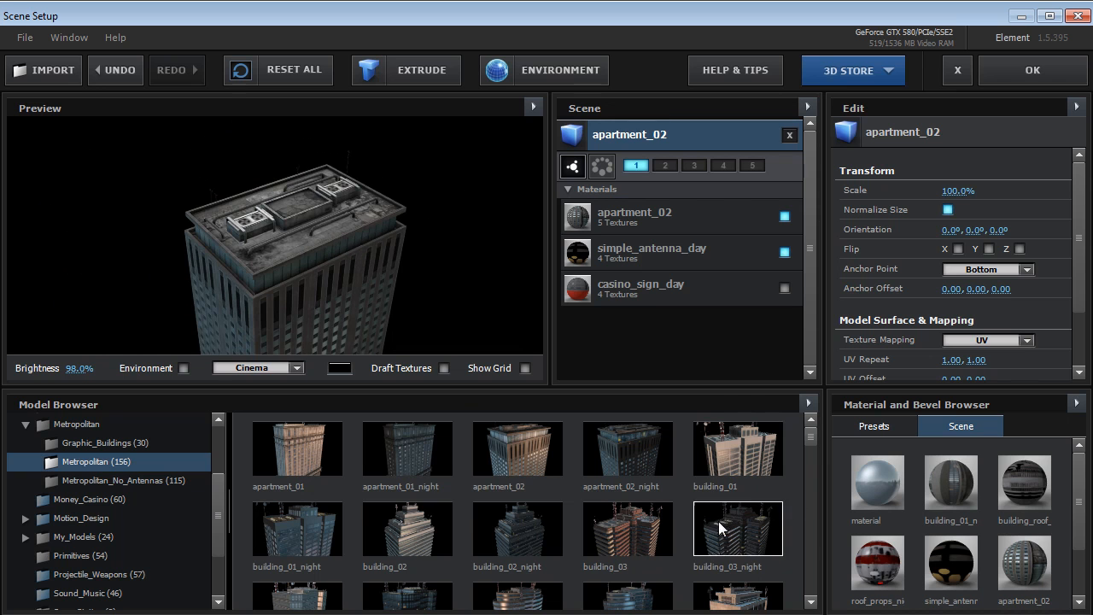
Step: Add building_03 to the scene and examine its rooftop up close from several angles
click(660, 534)
drag(290, 312, 419, 304)
scroll(358, 319, up, 5)
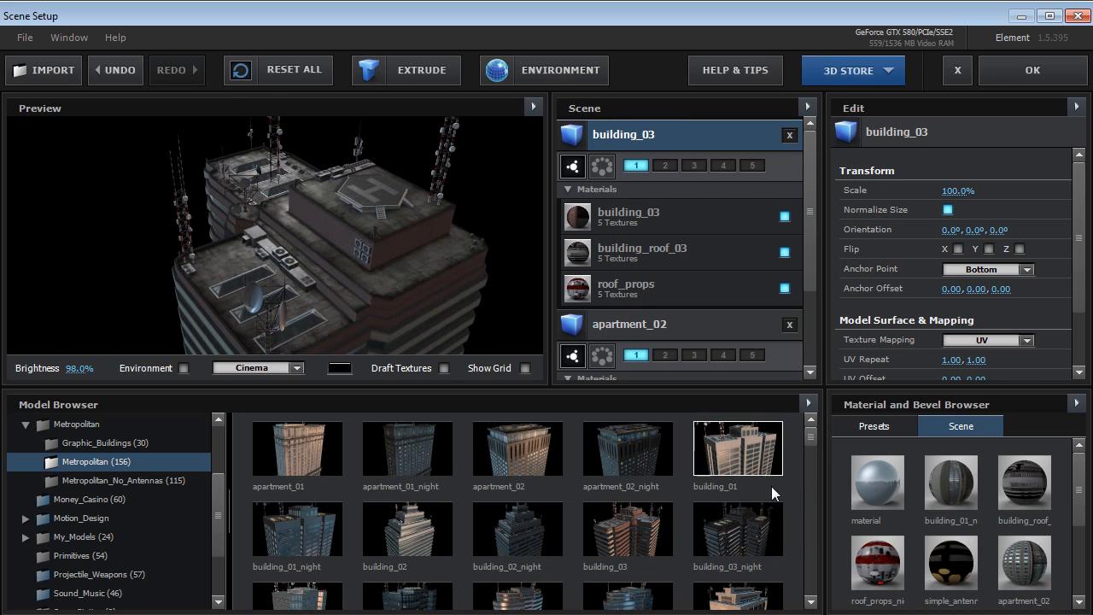
Step: Add empire_state from the Metropolitan models to the scene and view the tower from different angles
drag(811, 437, 812, 454)
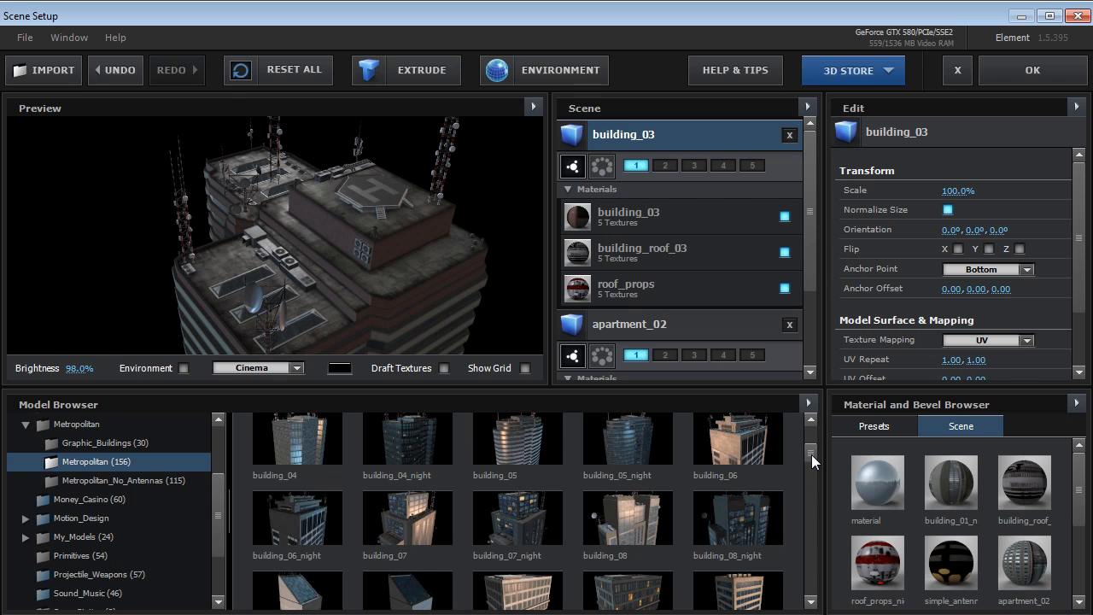
drag(811, 454, 811, 453)
drag(810, 458, 807, 488)
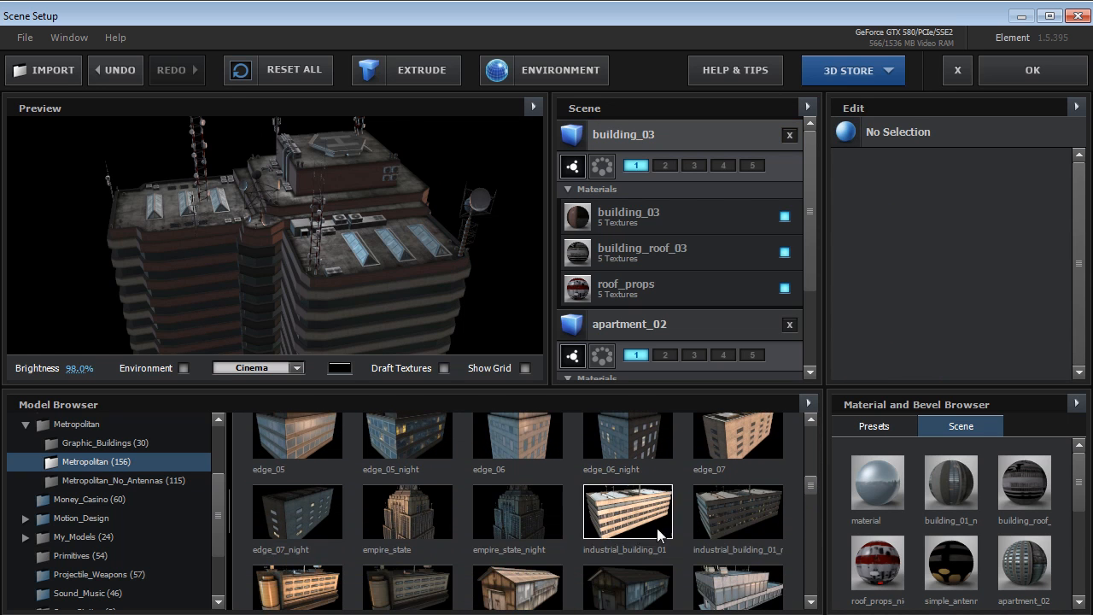
click(408, 513)
drag(287, 326, 319, 276)
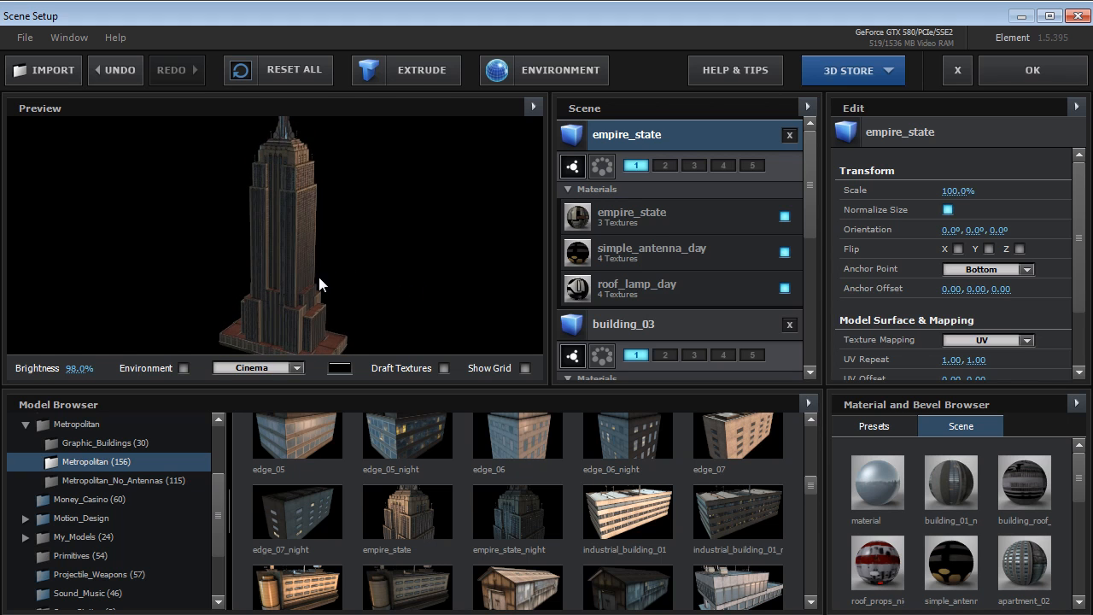
drag(292, 199, 344, 218)
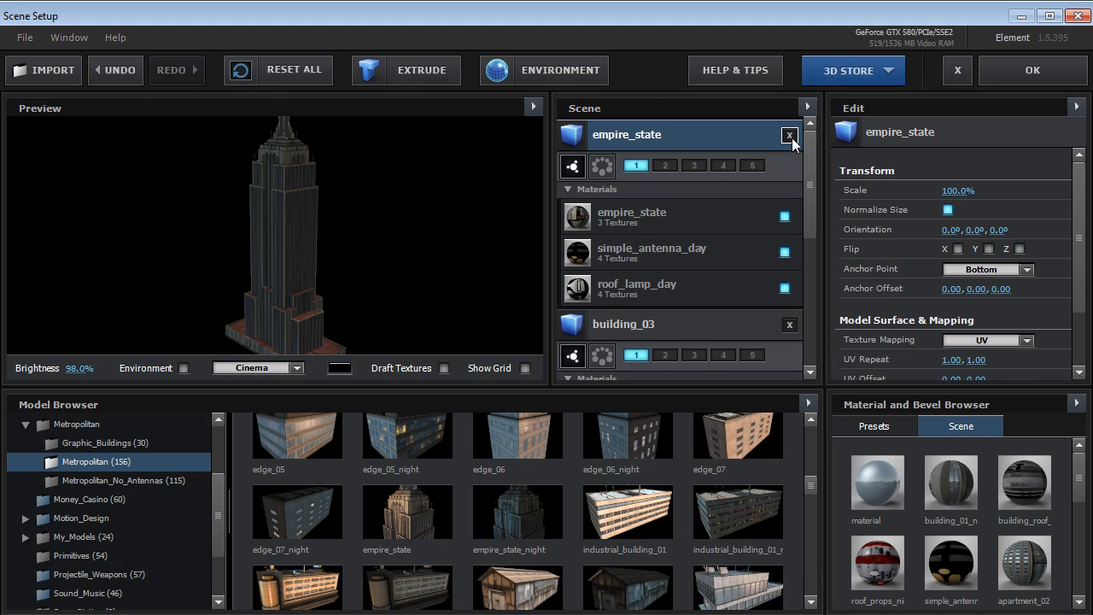
Step: Add the night versions of industrial_building_01 and low_industry_01 to the scene, viewing each from another angle
click(718, 505)
drag(235, 256, 329, 221)
drag(814, 490, 809, 511)
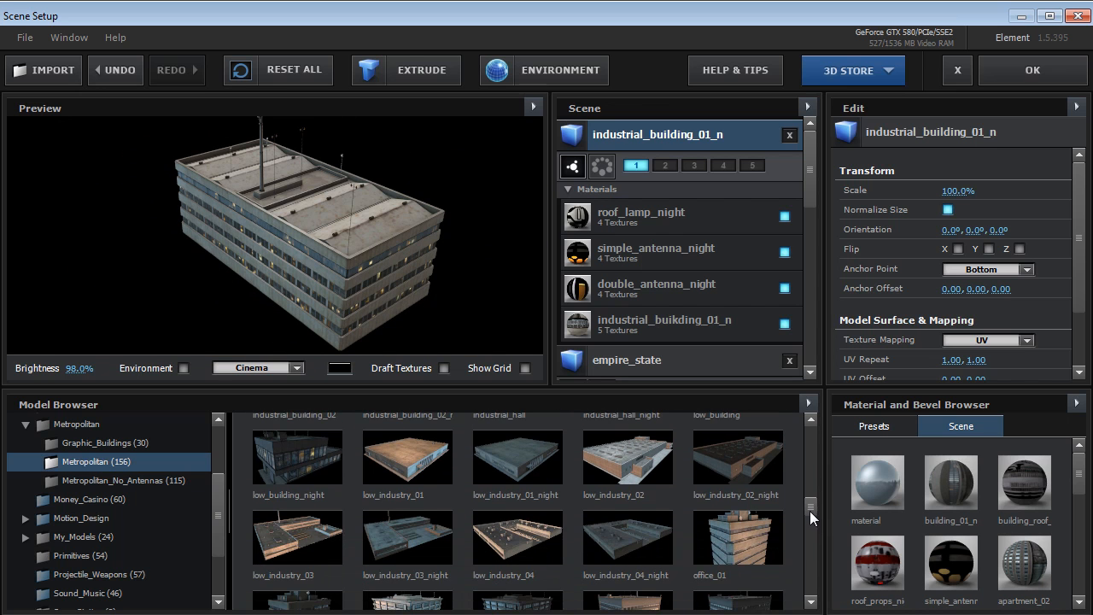
click(517, 473)
drag(192, 252, 310, 224)
Step: Add office_01 and office_04 to the scene, examine their rooftops and set the preview brightness to 93%
click(740, 535)
drag(286, 187, 292, 205)
drag(814, 509, 810, 522)
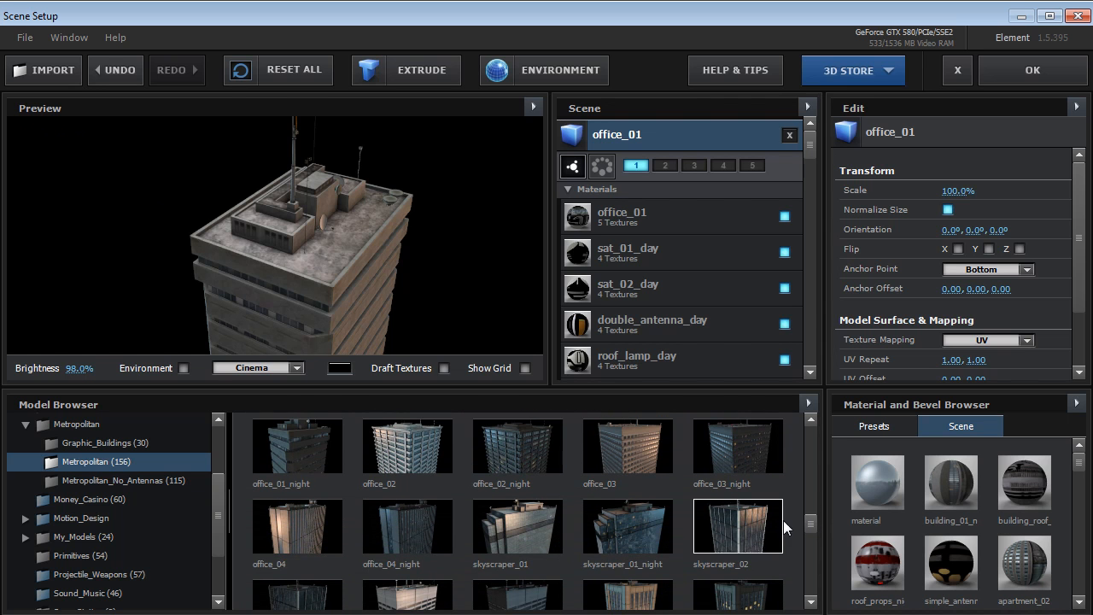
click(315, 525)
drag(389, 214, 373, 262)
drag(362, 219, 344, 308)
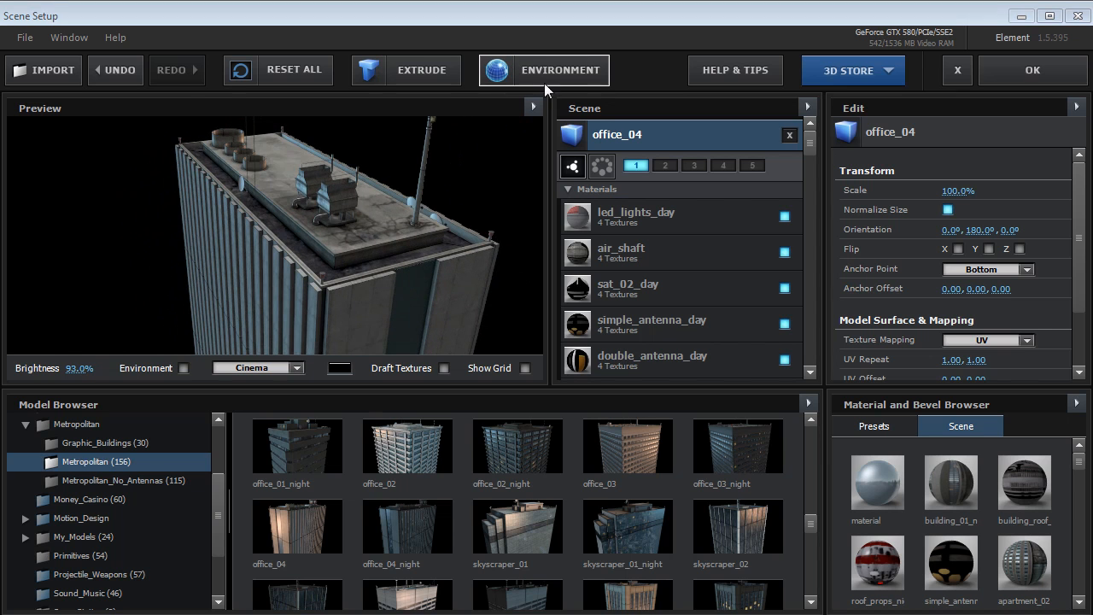
Step: Add office_02_night and office_02 to the scene and examine their window facades
click(518, 446)
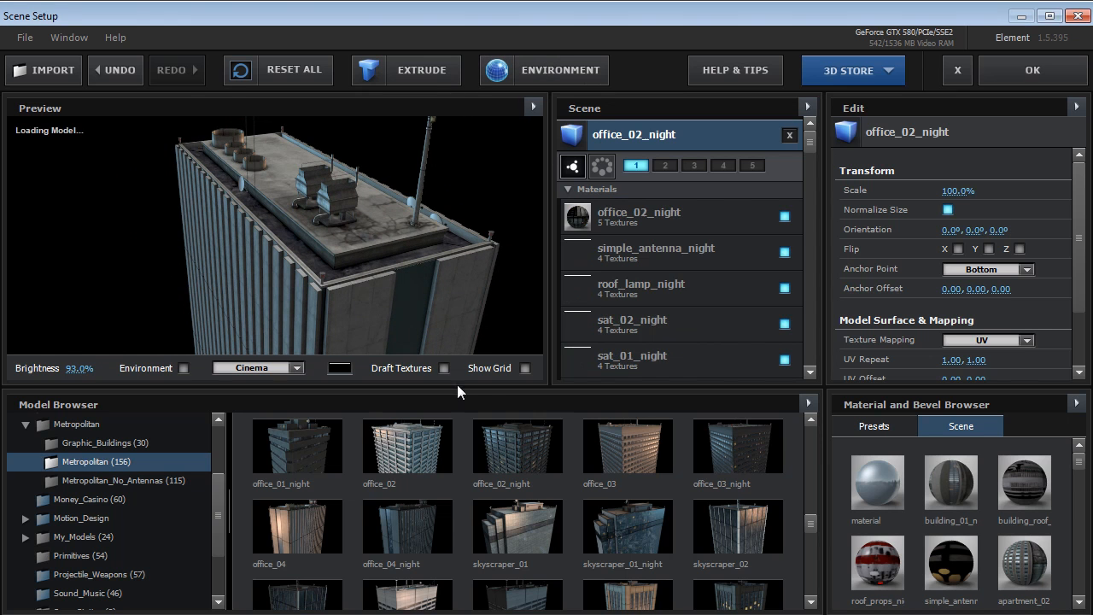
drag(355, 332, 317, 293)
scroll(340, 295, up, 3)
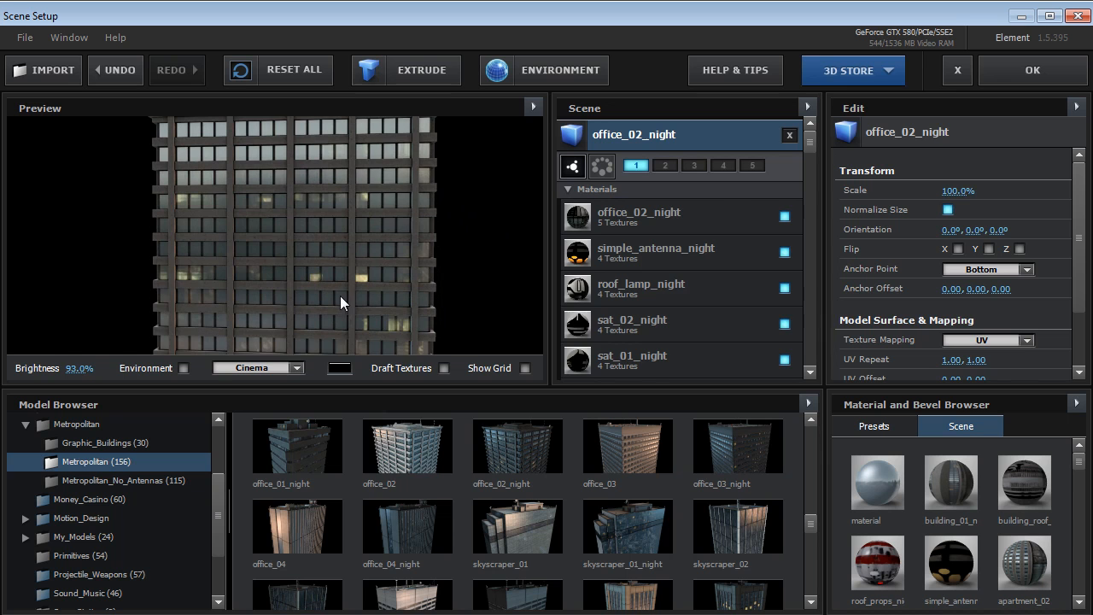
click(402, 456)
drag(243, 240, 320, 235)
Step: Try the Garden texture for the environment, and apply blue_skyline_4k instead
click(530, 75)
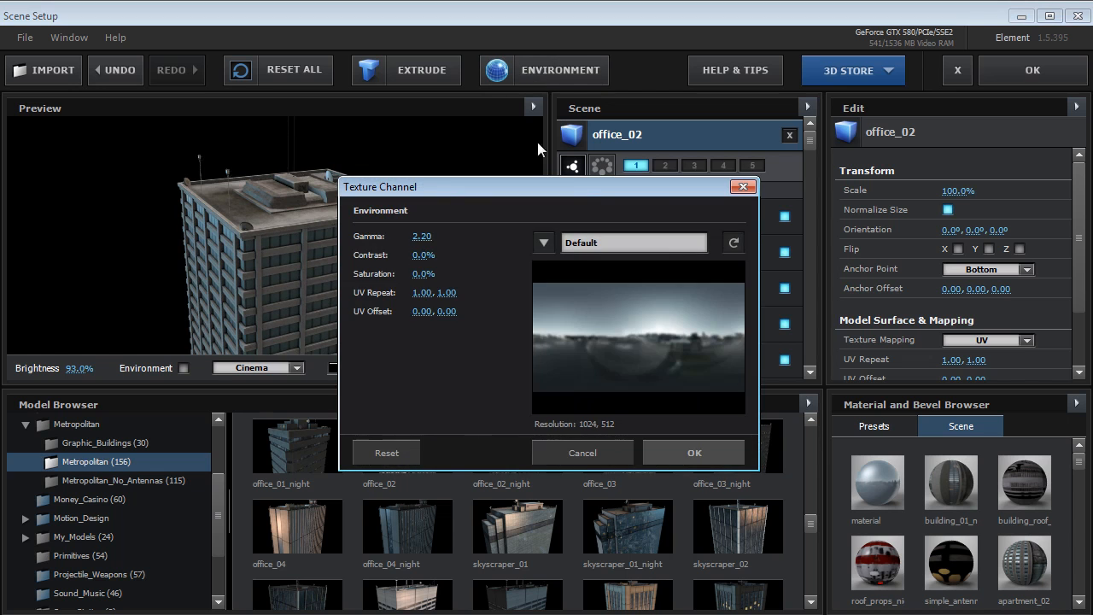
click(539, 251)
click(606, 342)
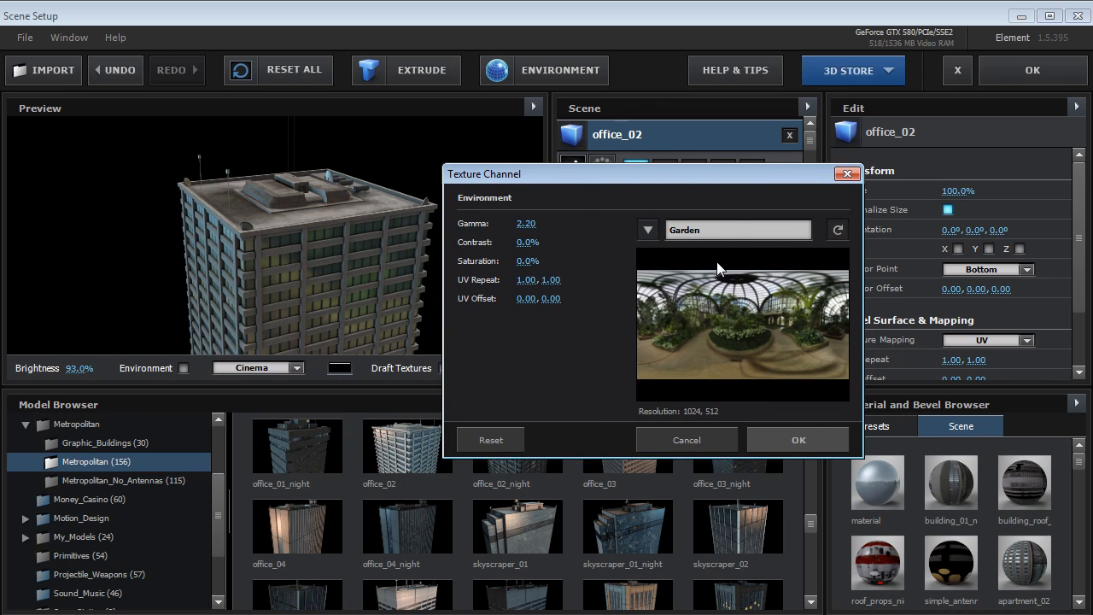
drag(616, 181, 617, 193)
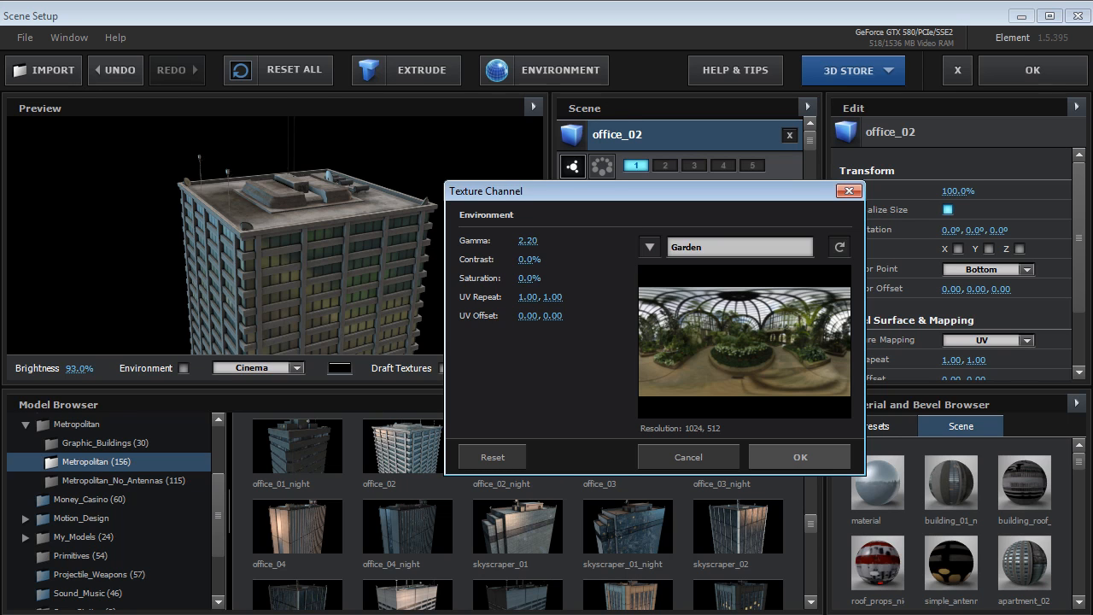
drag(686, 240, 686, 244)
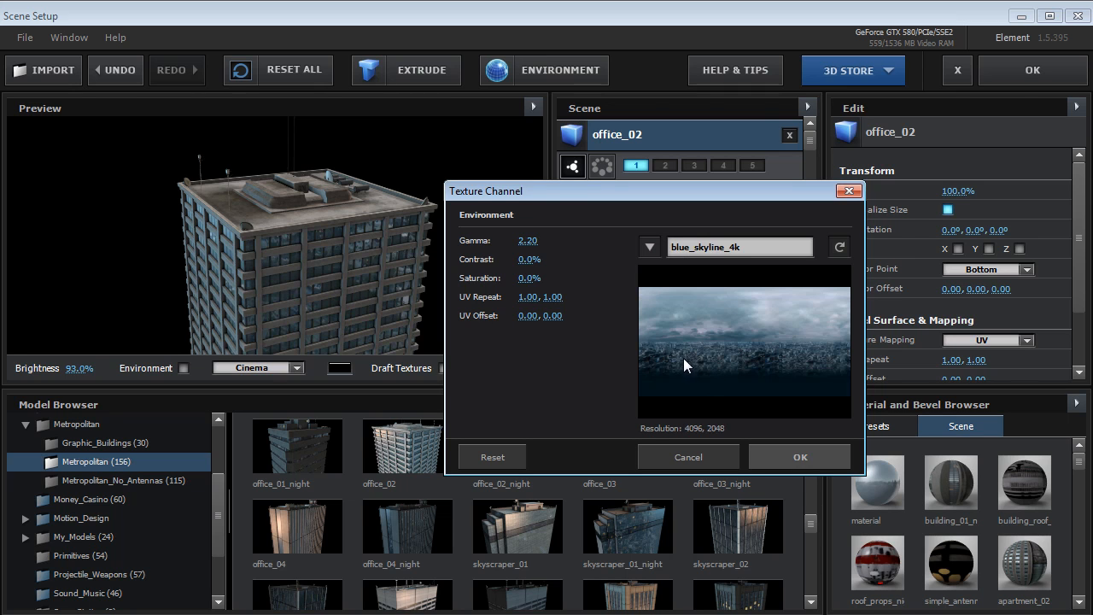
click(792, 448)
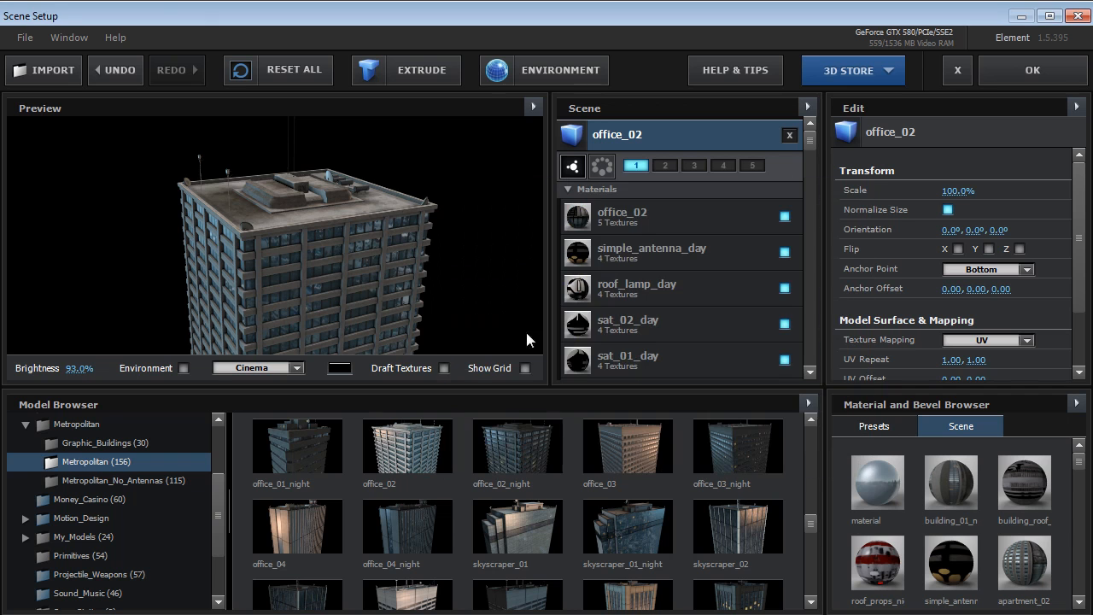
Step: Examine the environment reflections in the office_02 windows up close and return to an overall view
scroll(371, 267, down, 3)
scroll(283, 284, down, 5)
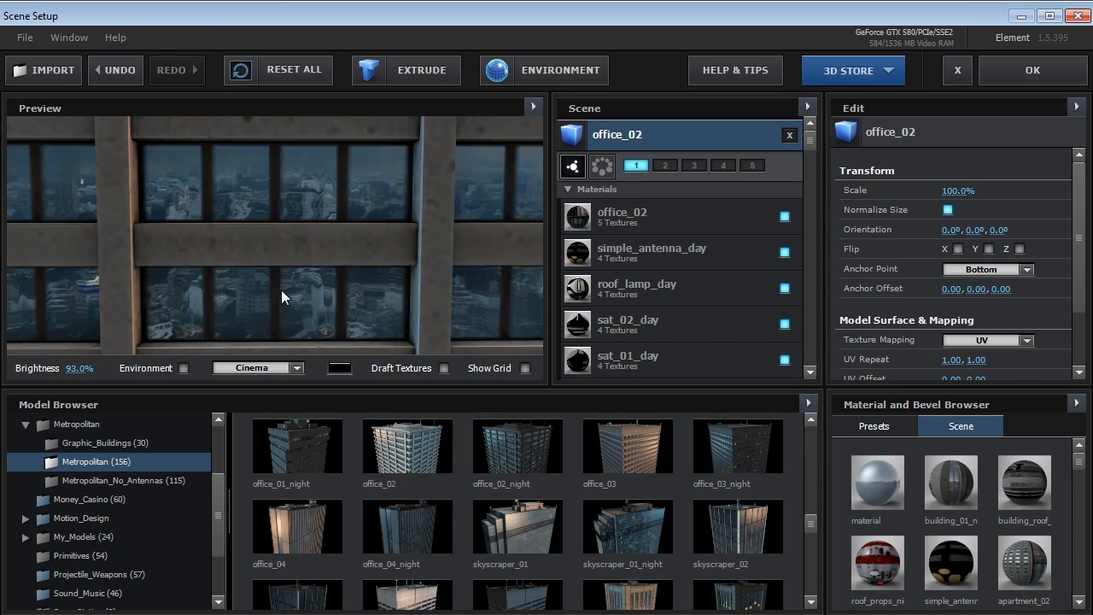
drag(281, 290, 262, 273)
scroll(257, 247, down, 5)
Step: Add skyscraper_02 to the scene and view it from a slightly different angle
double_click(738, 526)
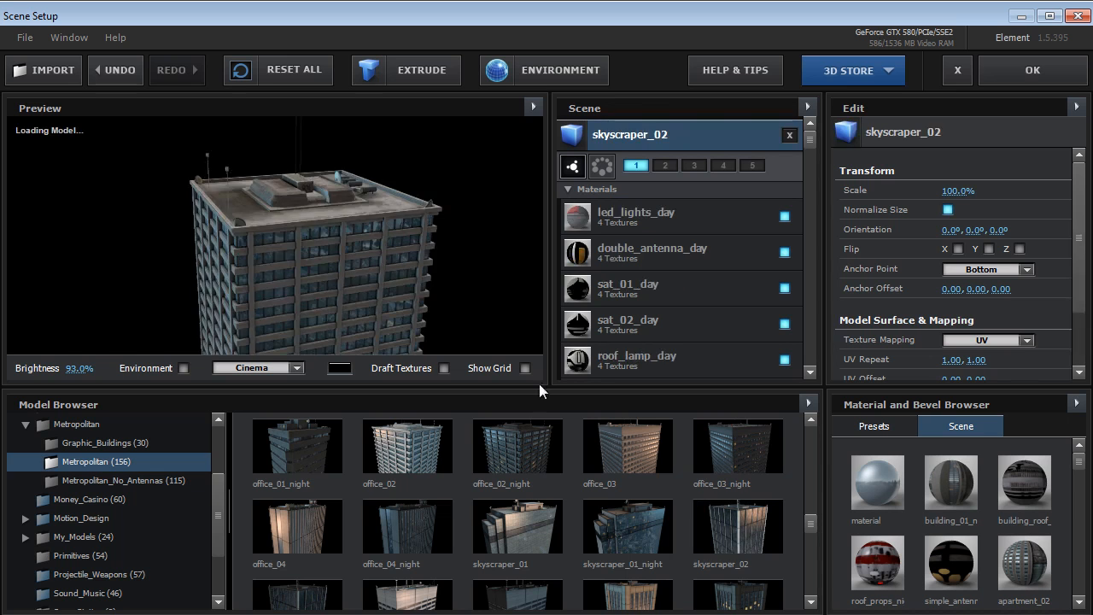
drag(284, 238, 300, 256)
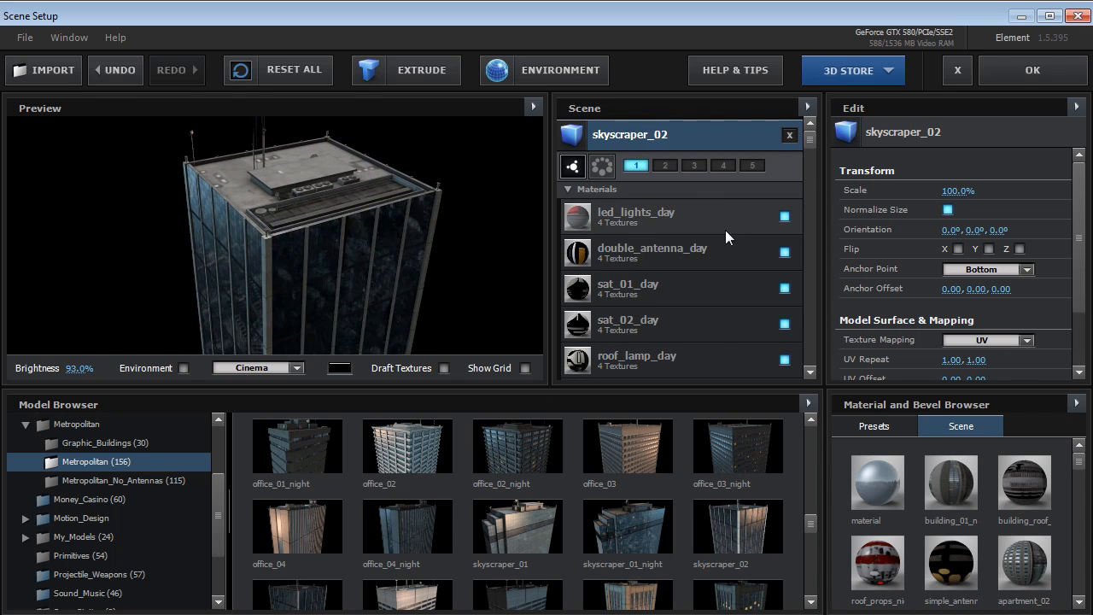
Step: Look through the texture settings of skyscraper_02's roof lamp, satellite dish, LED light and double antenna materials
scroll(813, 143, down, 2)
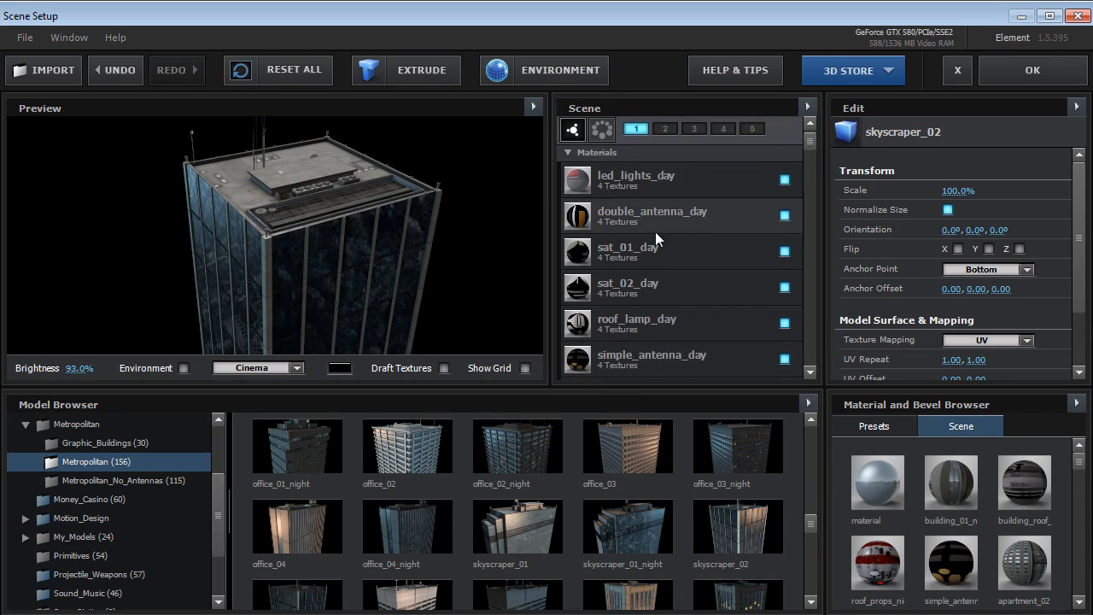
click(644, 325)
click(640, 290)
click(647, 254)
scroll(641, 295, up, 2)
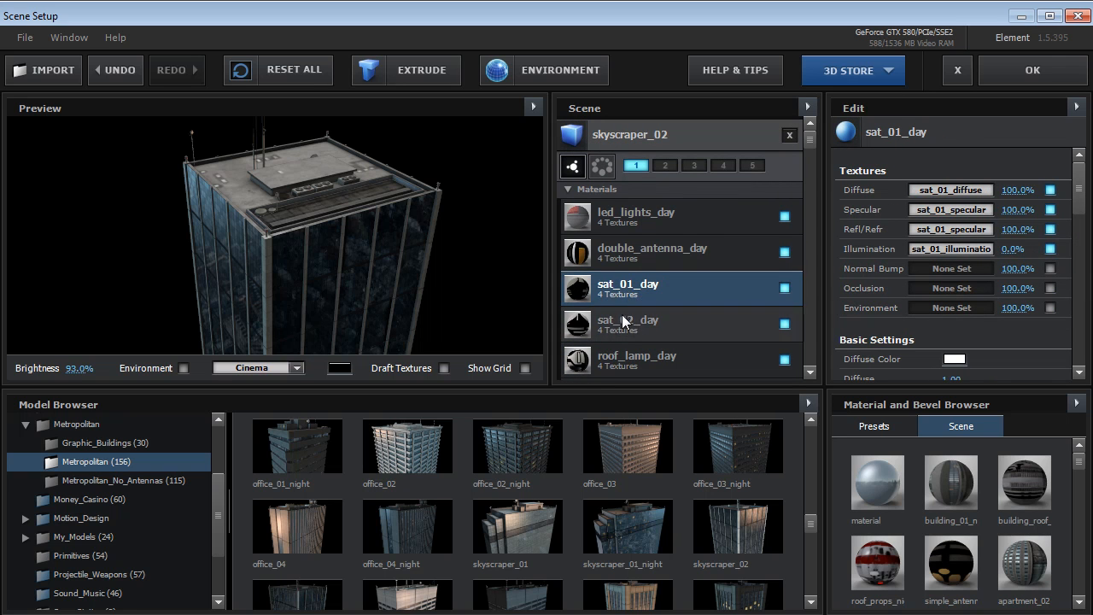
click(633, 249)
click(626, 311)
click(659, 212)
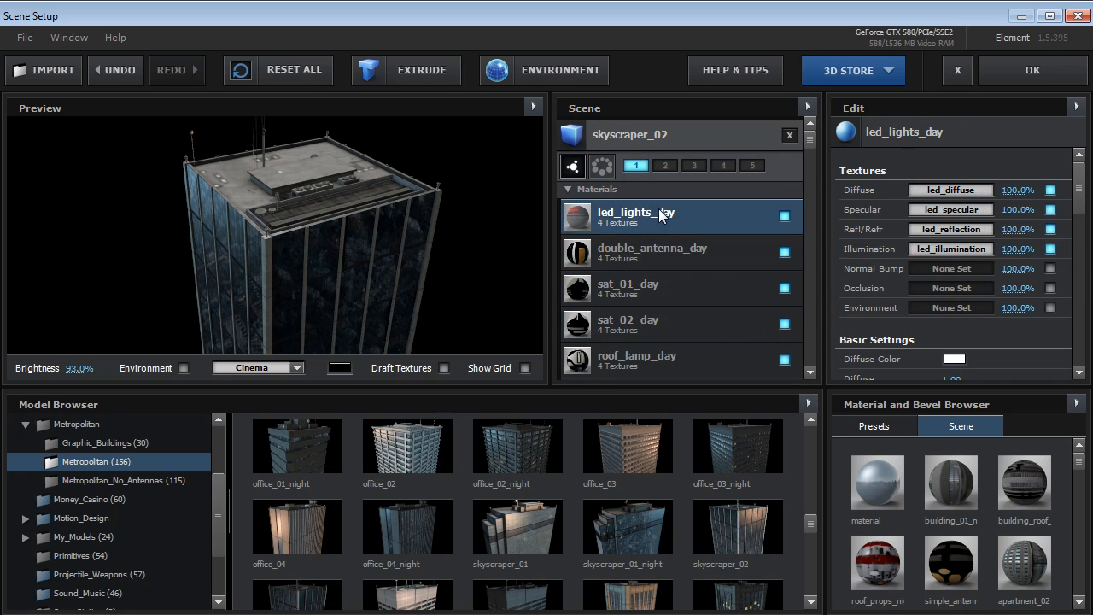
click(648, 253)
Step: Select the skyscraper_02 material, turn its visibility off and turn it back on
scroll(686, 314, down, 4)
click(617, 320)
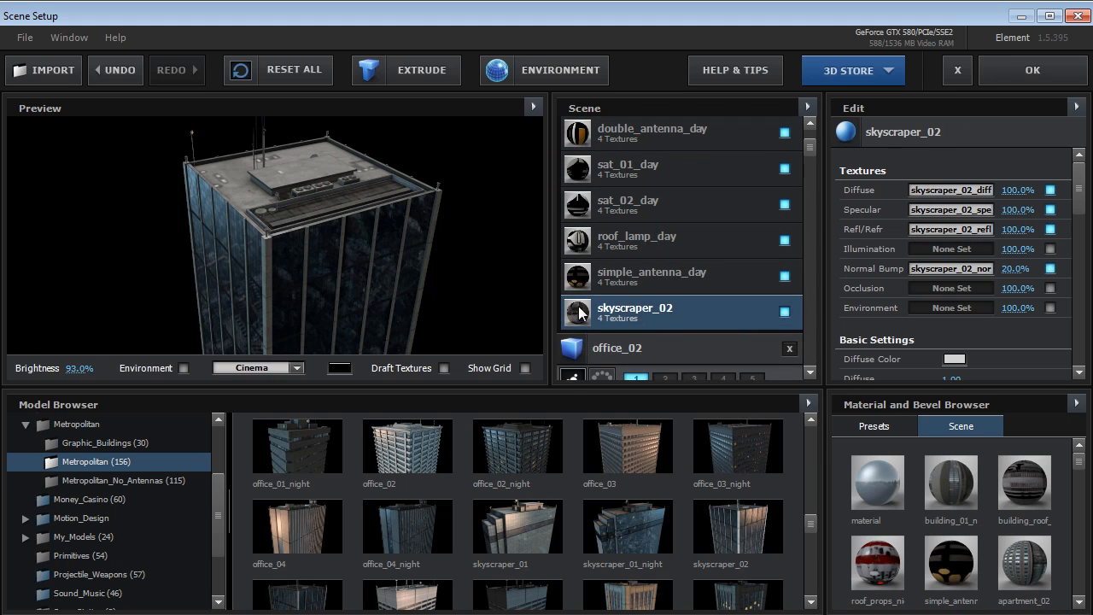
click(786, 315)
click(787, 314)
Step: Try a darker grey and pure white as the skyscraper_02 material's diffuse color, and discard the change
scroll(956, 256, down, 3)
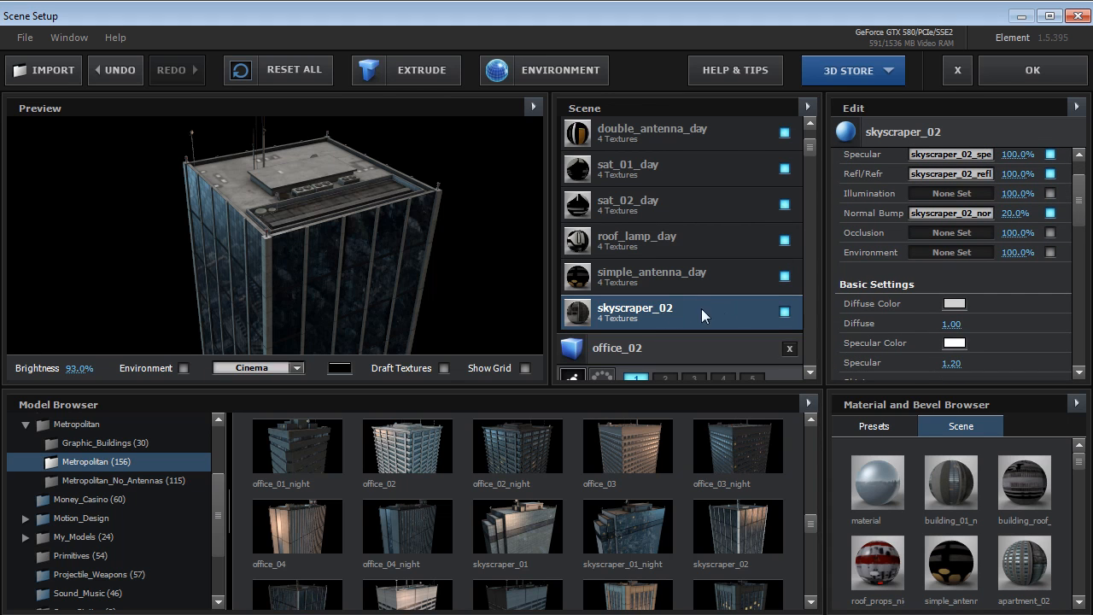
click(954, 303)
mouse_move(895, 248)
mouse_down()
mouse_move(868, 244)
mouse_move(907, 252)
mouse_move(839, 236)
mouse_move(840, 275)
mouse_move(771, 296)
mouse_up()
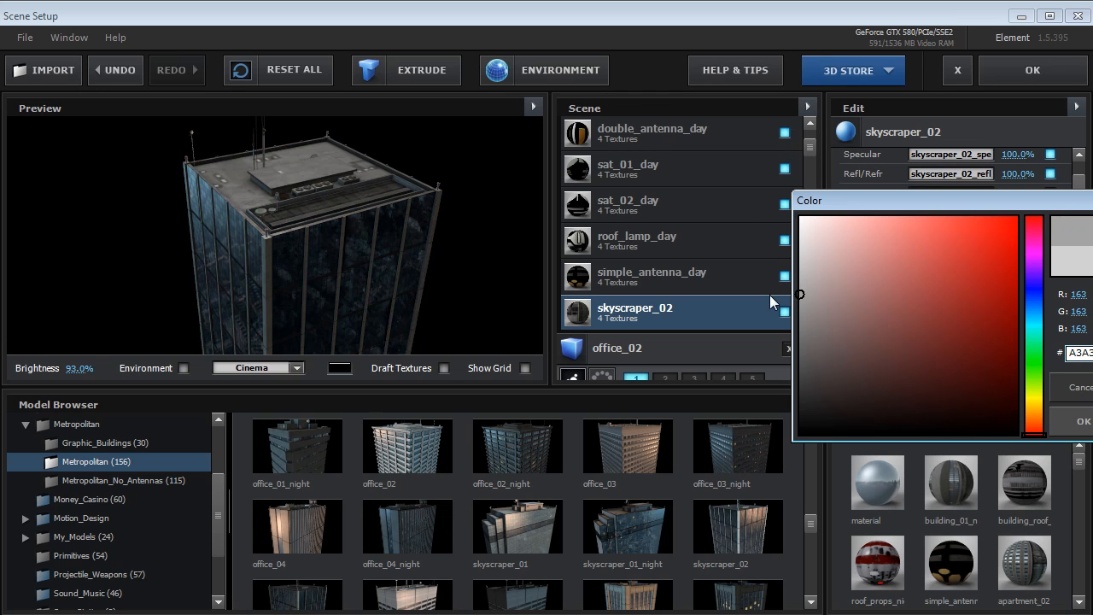
drag(829, 322, 798, 216)
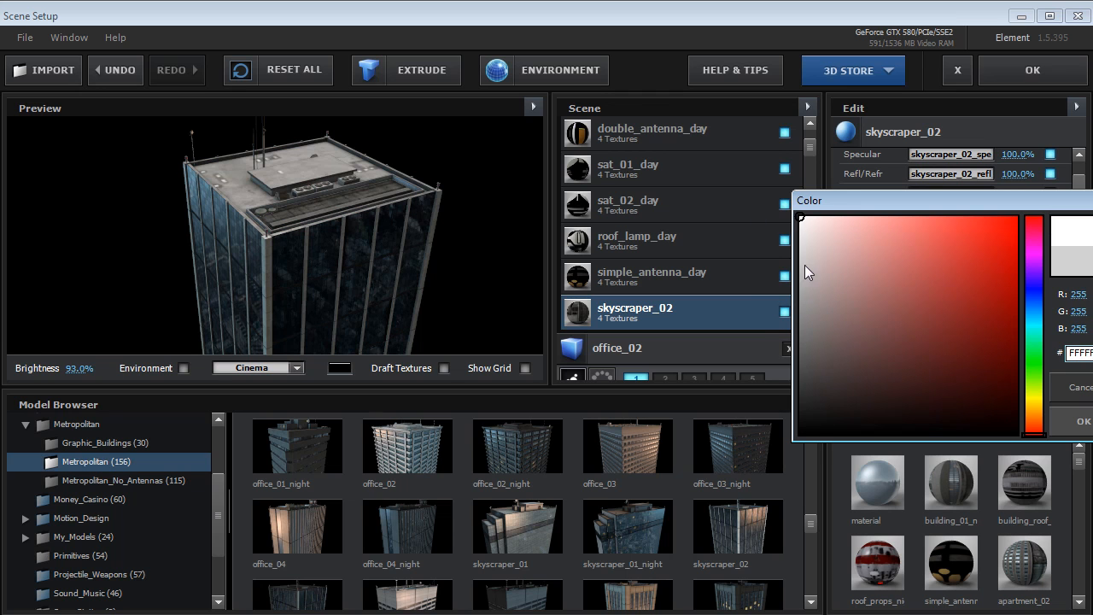
click(1078, 388)
Step: Turn off the roof_lamp_day, sat_02_day, sat_01_day and double_antenna_day materials on skyscraper_02 and examine its roof up close
drag(809, 150, 808, 147)
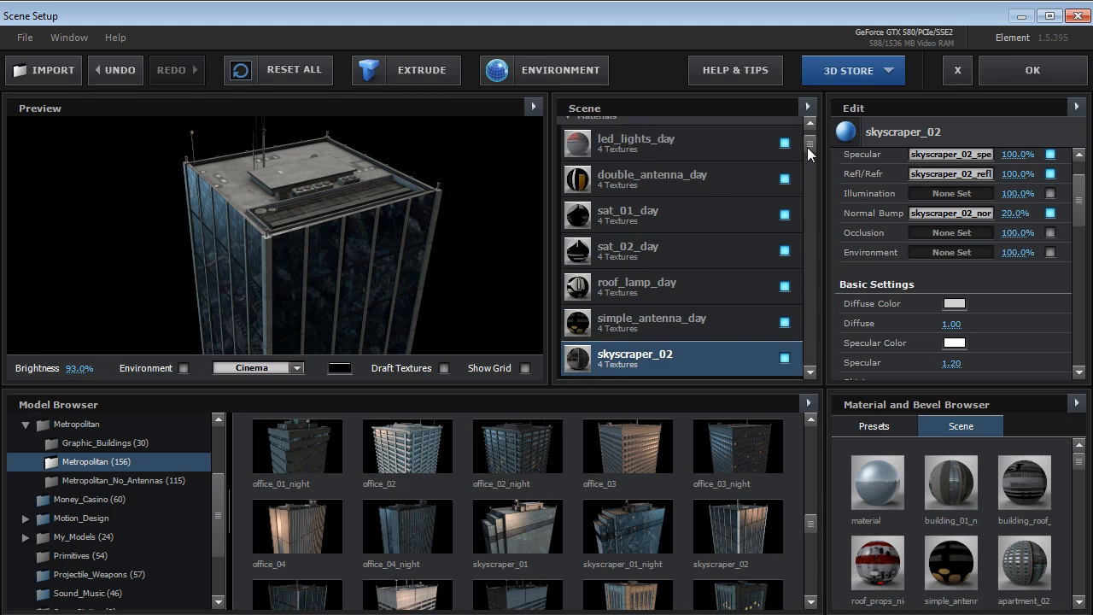
drag(329, 194, 290, 204)
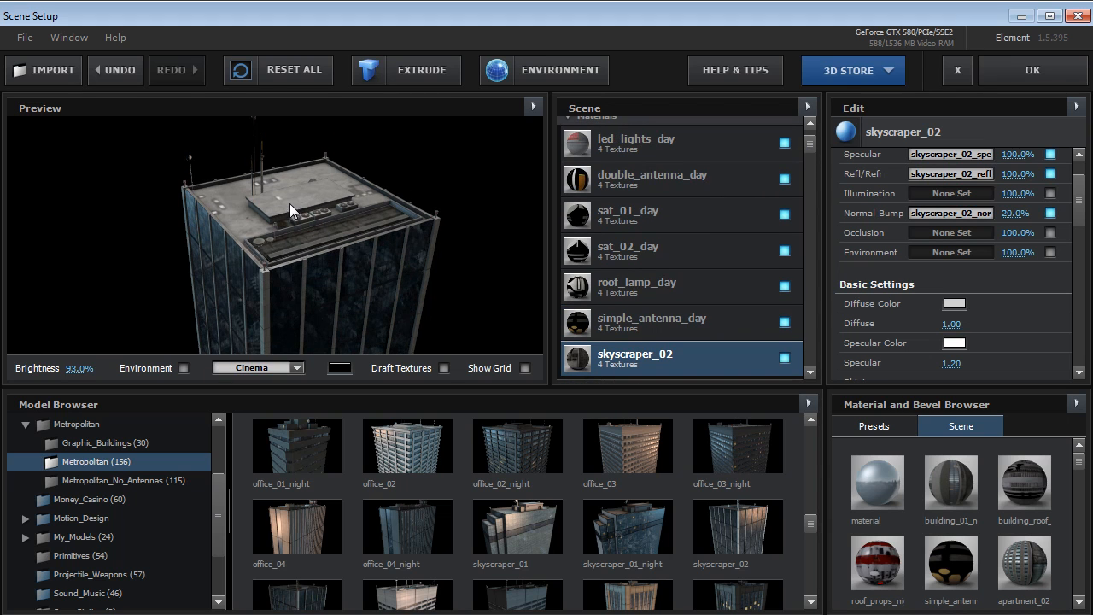
click(683, 316)
click(785, 286)
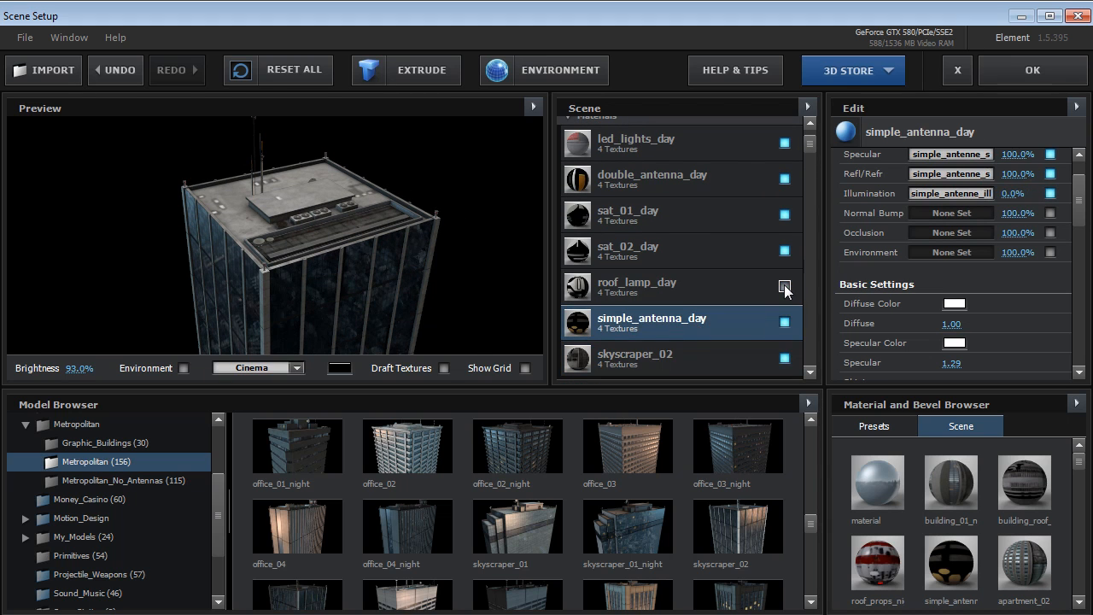
click(784, 251)
click(784, 215)
click(784, 179)
scroll(253, 242, up, 3)
scroll(254, 241, up, 3)
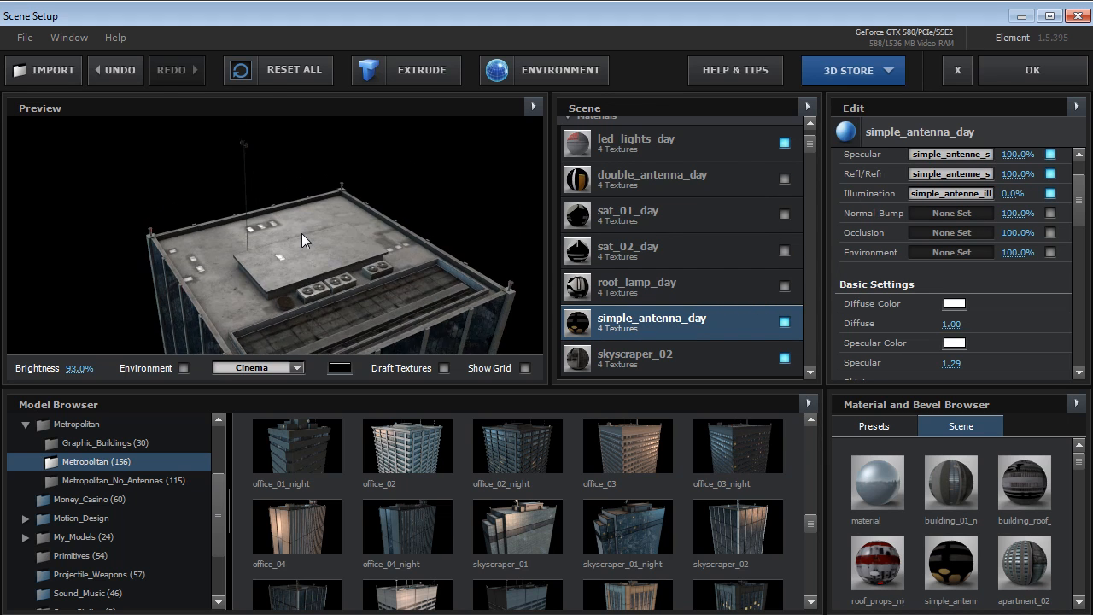
Step: Turn the sat_02_day and sat_01_day materials back on, and briefly hide led_lights_day to compare the roof
click(784, 250)
click(784, 214)
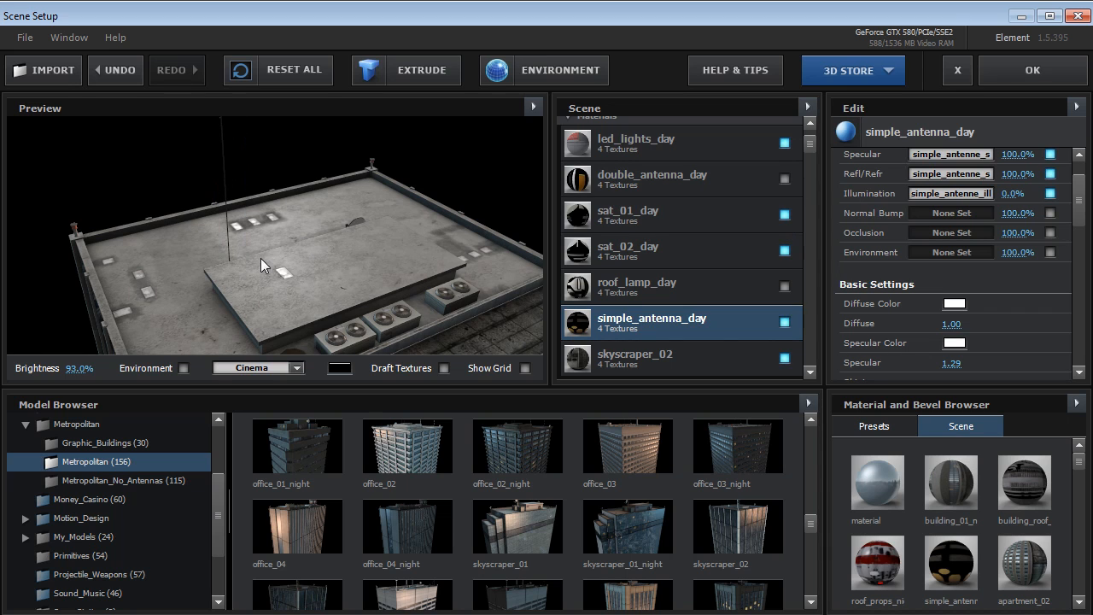
click(784, 143)
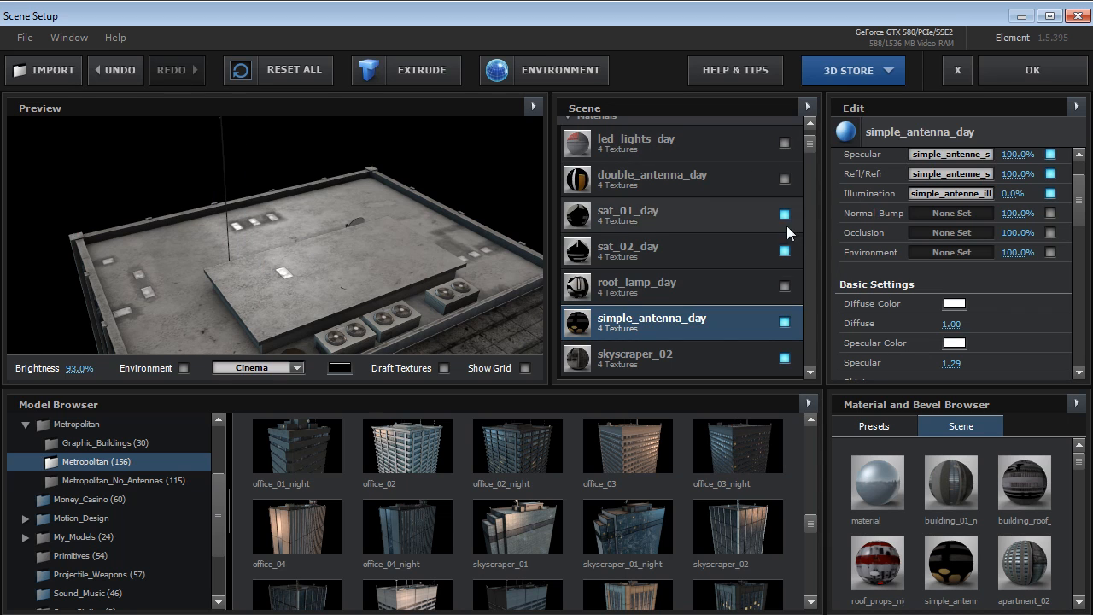
click(785, 143)
Step: Turn the roof_lamp_day and double_antenna_day materials back on while viewing the roof from another side
drag(170, 265, 307, 266)
click(785, 287)
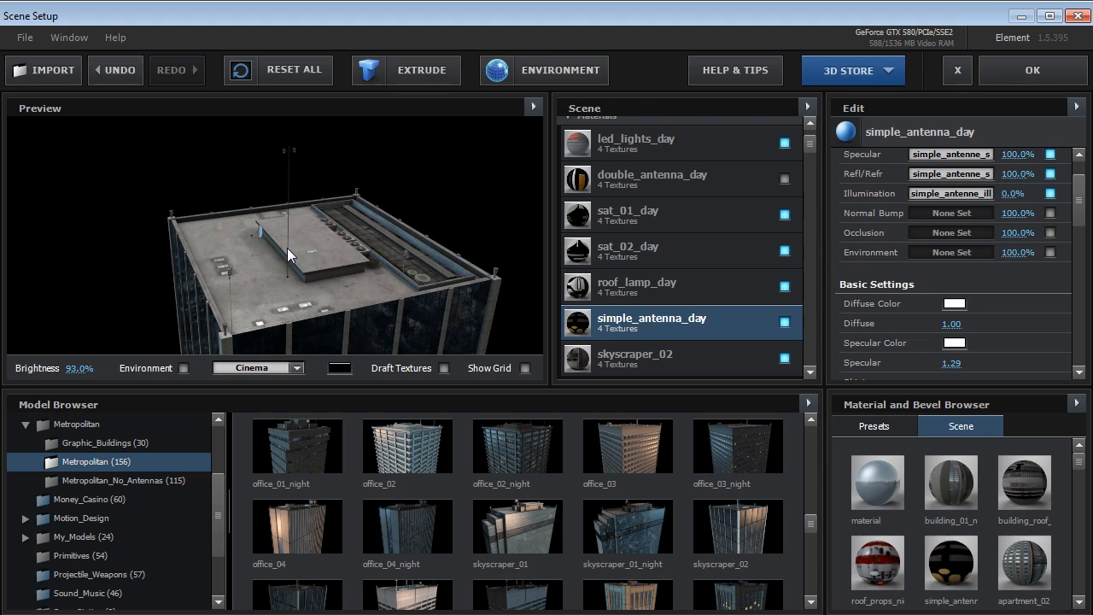
drag(267, 225, 289, 205)
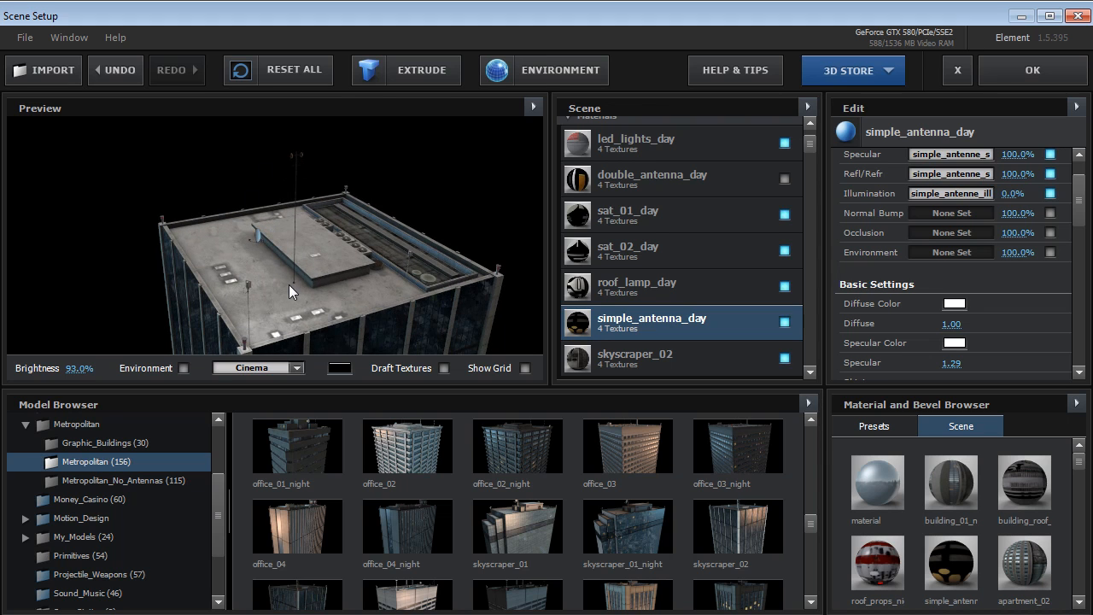
click(785, 179)
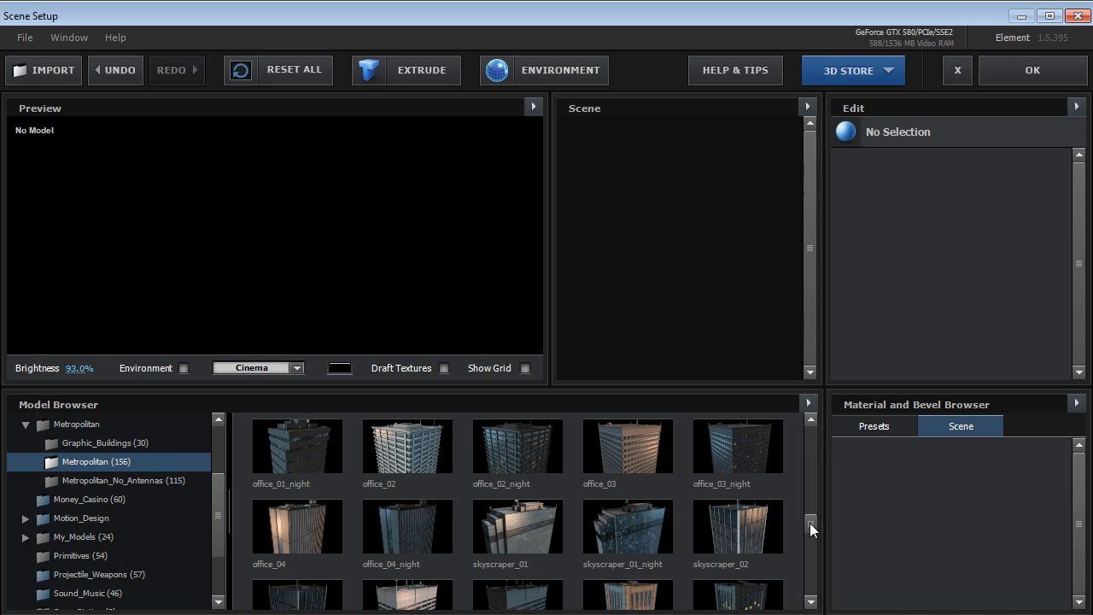
Step: Add the apartment_02 model from the Metropolitan folder to the scene and orbit the preview to show its roof
drag(810, 523, 808, 431)
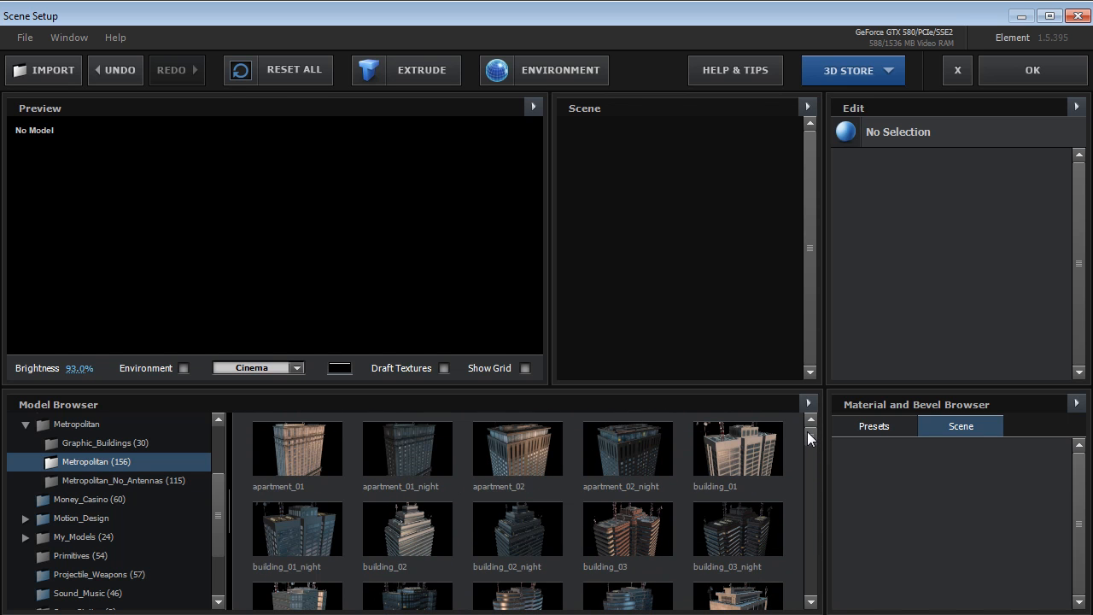
click(491, 495)
scroll(379, 200, down, 5)
drag(380, 200, 334, 256)
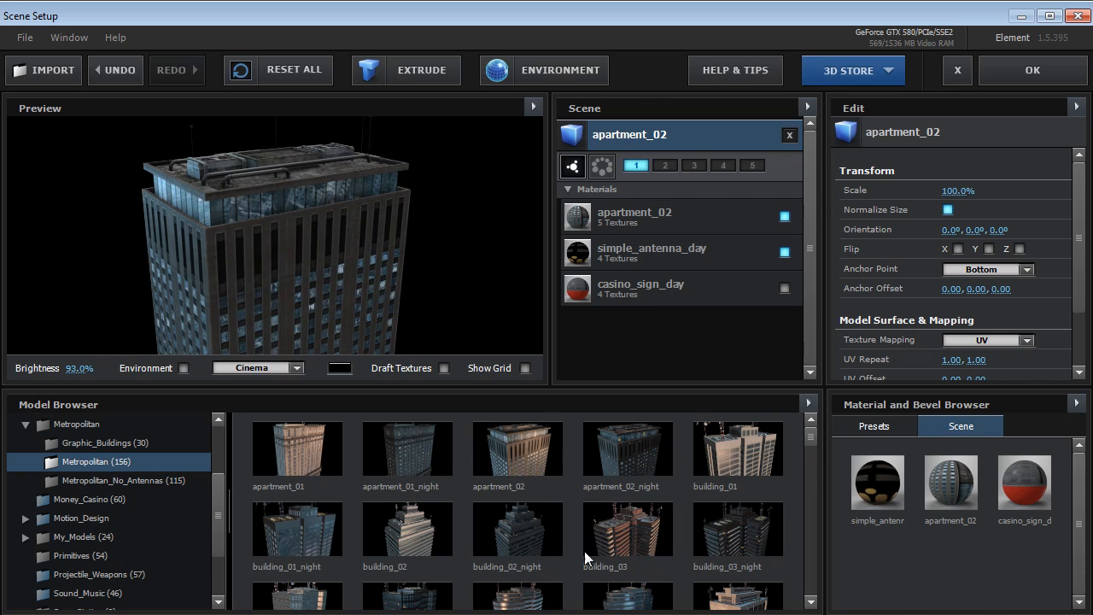
Step: Add the building_03 and building_04 day models from the Metropolitan folder to the scene
click(628, 532)
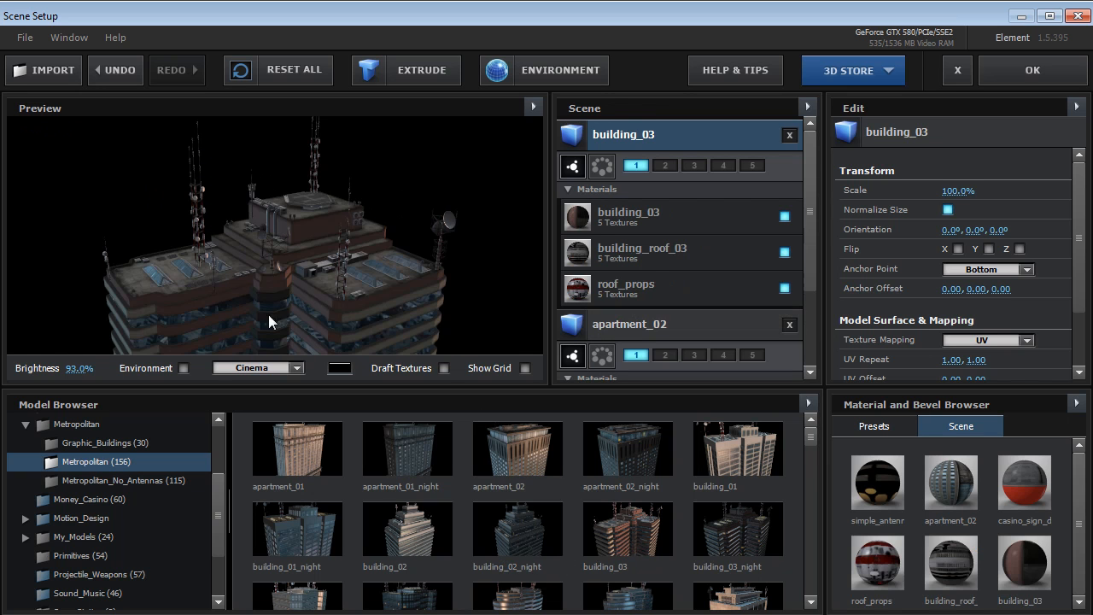
scroll(681, 488, down, 1)
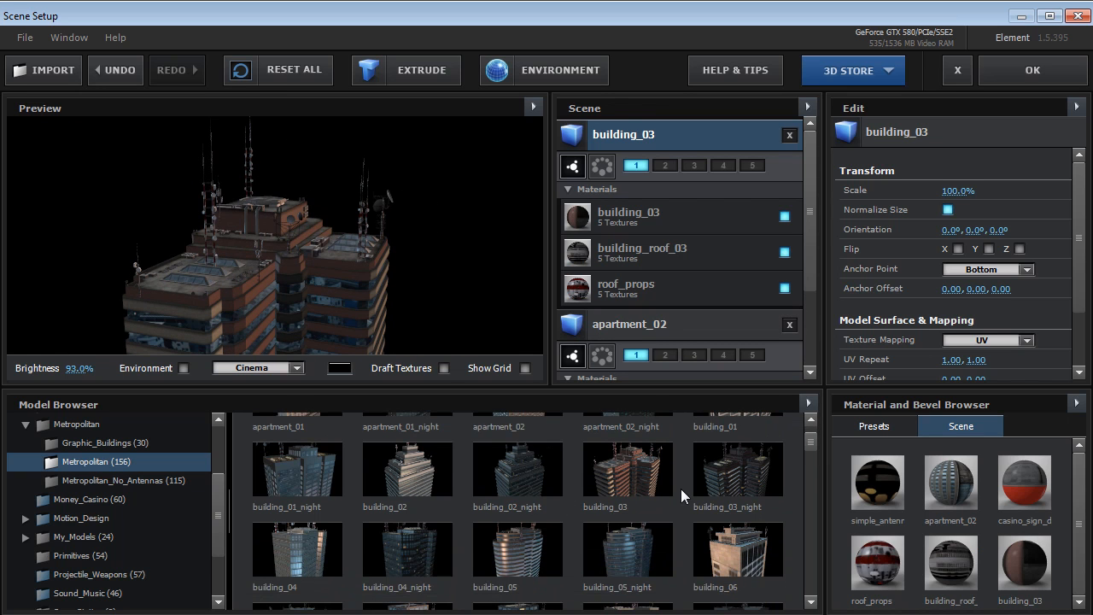
click(286, 568)
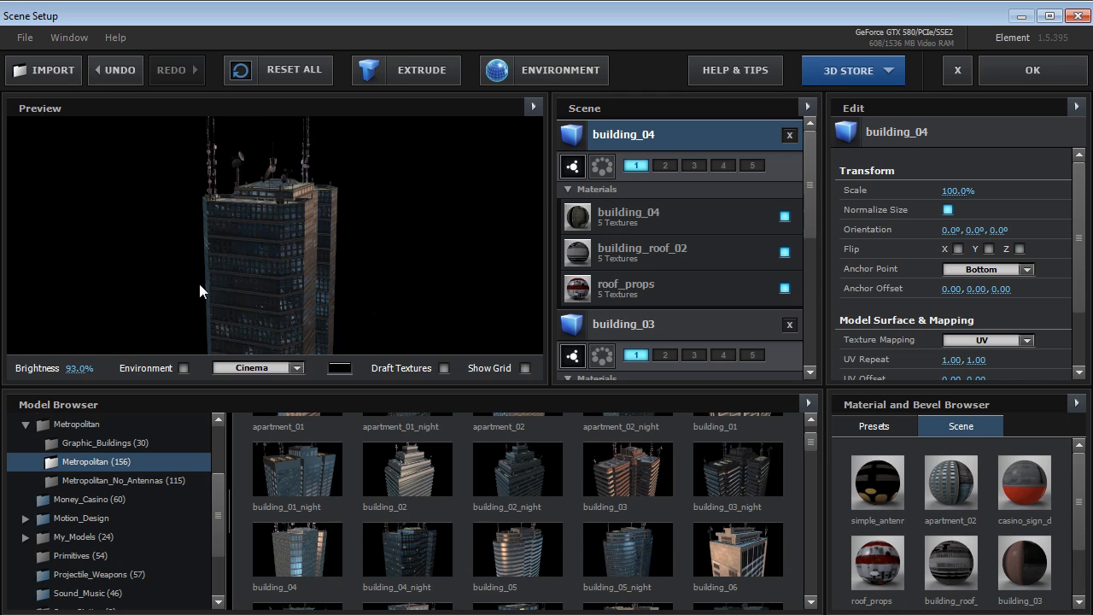
Step: Add the office_02 and office_04 day models to the scene and view the roof of office_04
scroll(647, 475, down, 1)
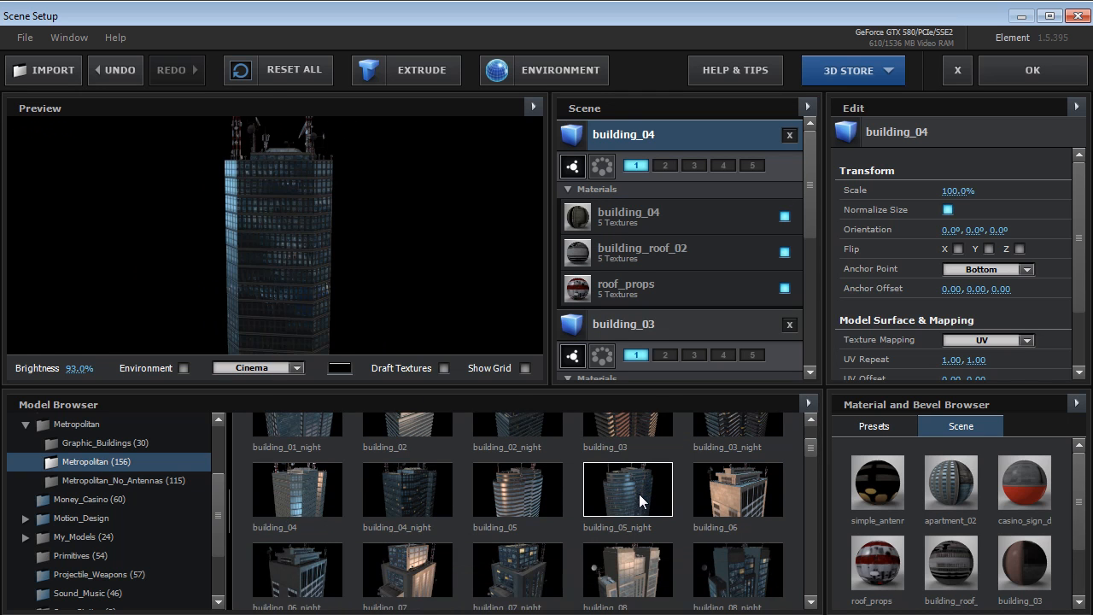
scroll(640, 499, down, 2)
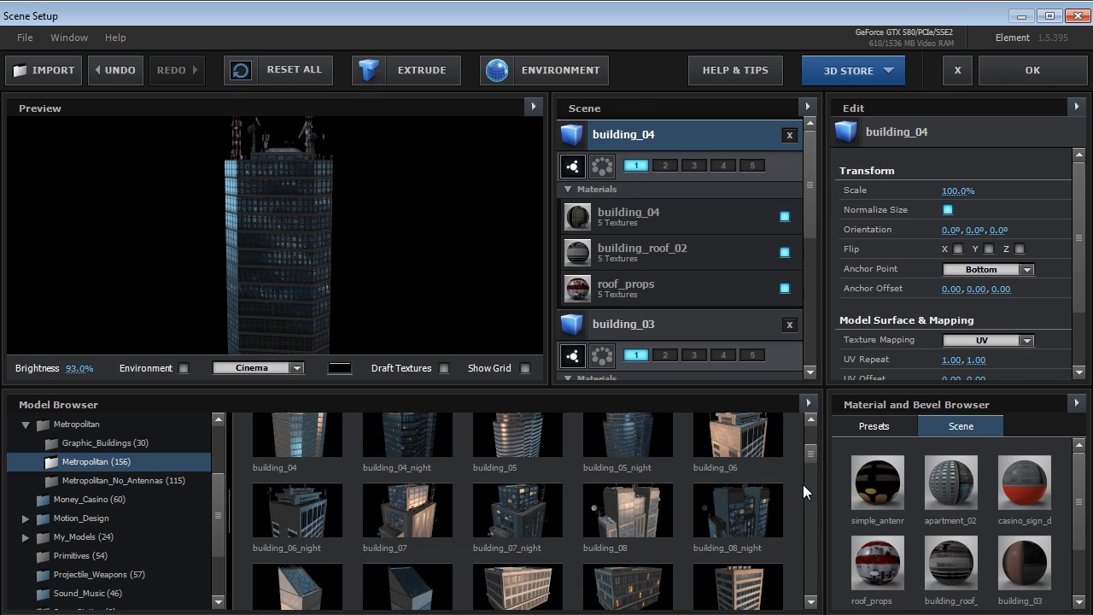
scroll(694, 496, down, 5)
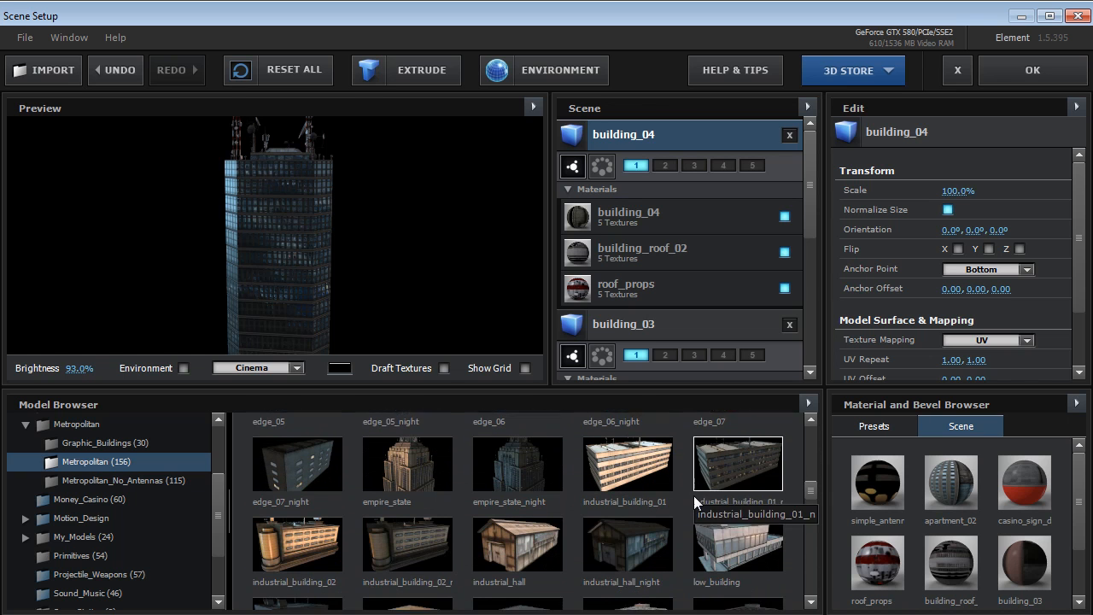
scroll(694, 495, down, 2)
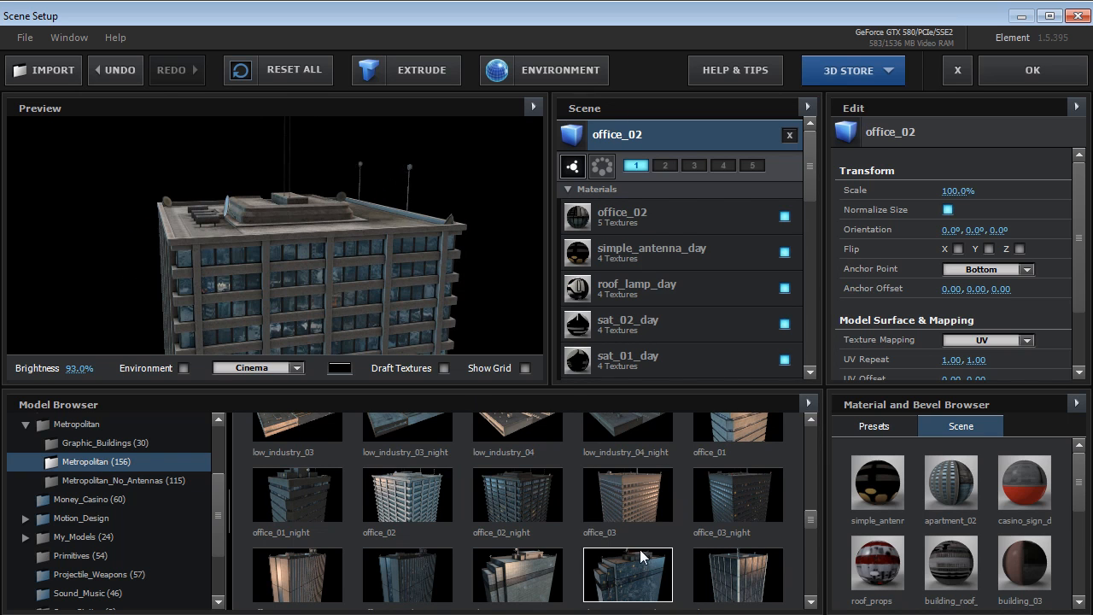
scroll(648, 535, down, 1)
scroll(668, 518, down, 1)
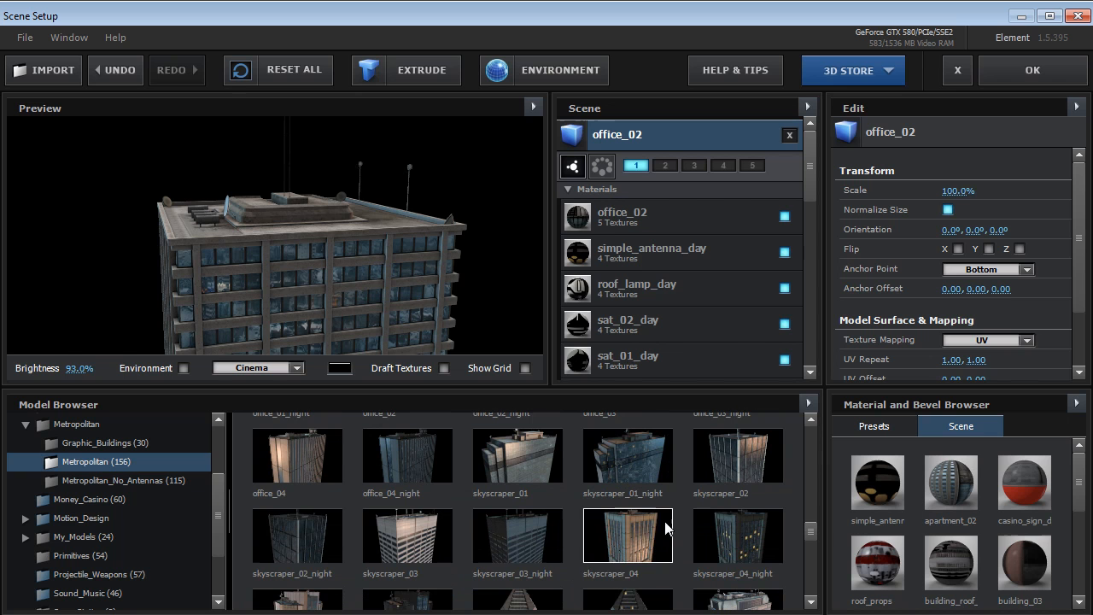
click(274, 454)
drag(269, 251, 391, 259)
Step: Add the skyscraper_03 and skyscraper_02 day models to the scene and look over their roofs
click(408, 537)
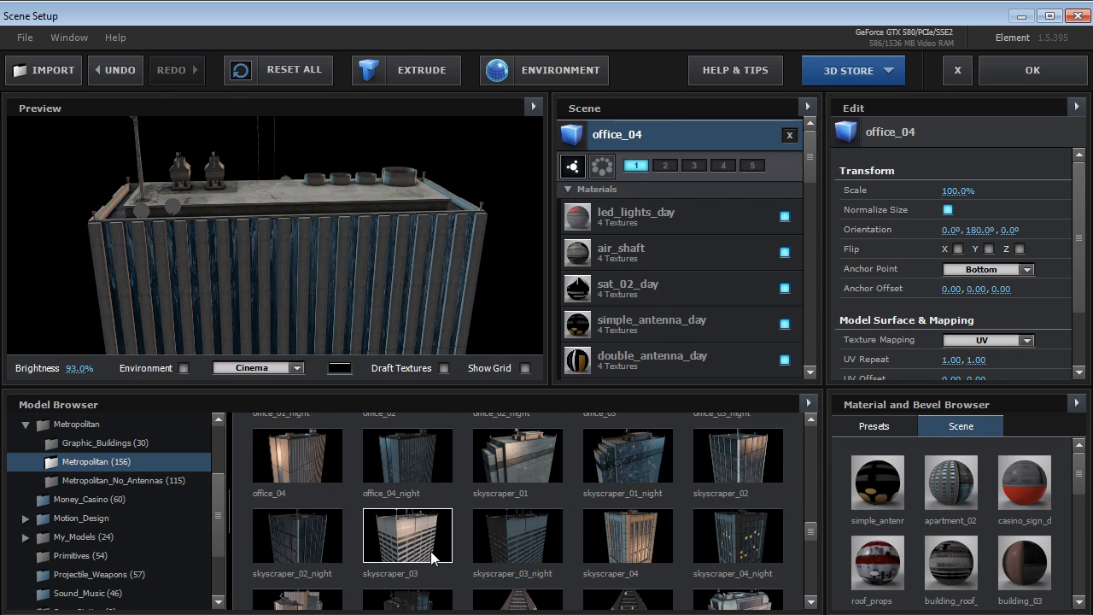
drag(214, 255, 257, 281)
scroll(730, 538, down, 1)
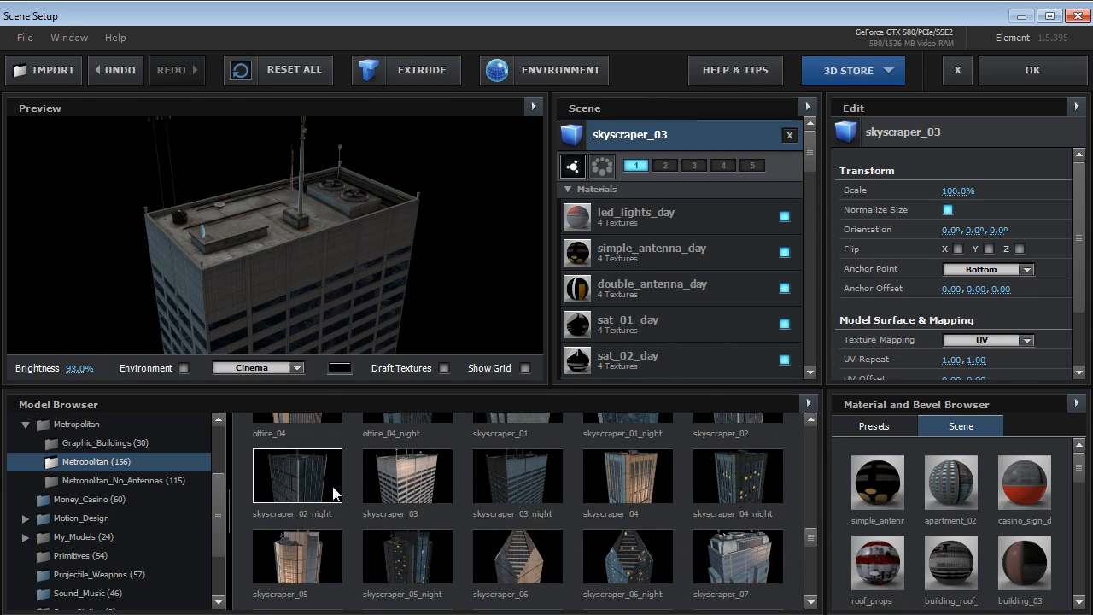
scroll(623, 494, up, 1)
click(716, 462)
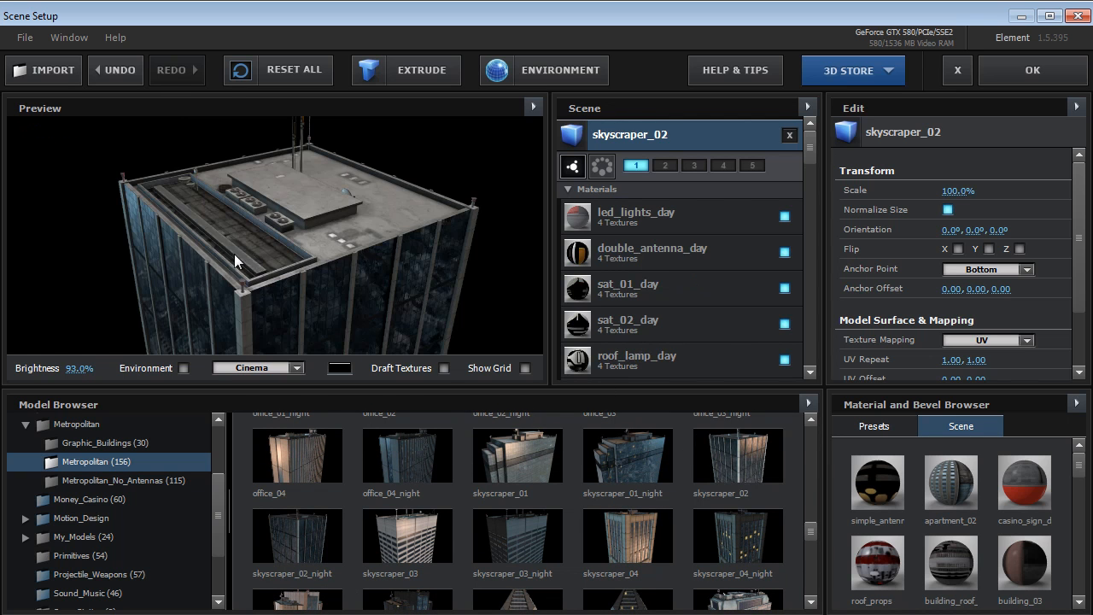
drag(229, 253, 290, 239)
Step: Collapse the material lists of all models in the scene and accept the scene setup to return to After Effects
mouse_move(811, 148)
mouse_down()
mouse_move(805, 164)
mouse_move(806, 131)
mouse_move(807, 236)
mouse_move(801, 135)
mouse_up()
click(808, 110)
click(877, 127)
scroll(808, 151, down, 1)
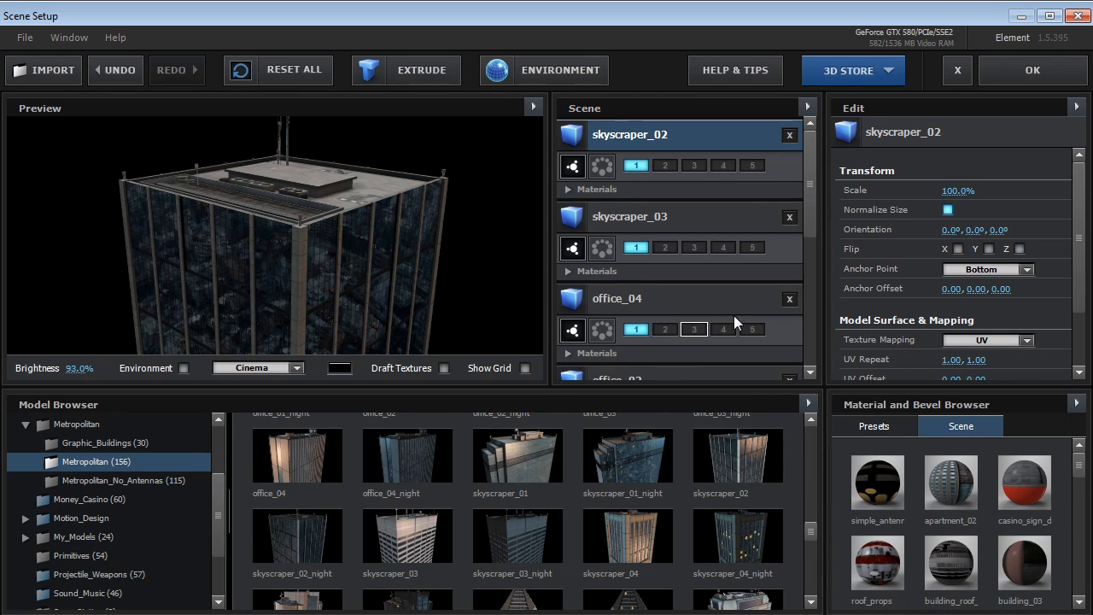
drag(525, 313, 305, 301)
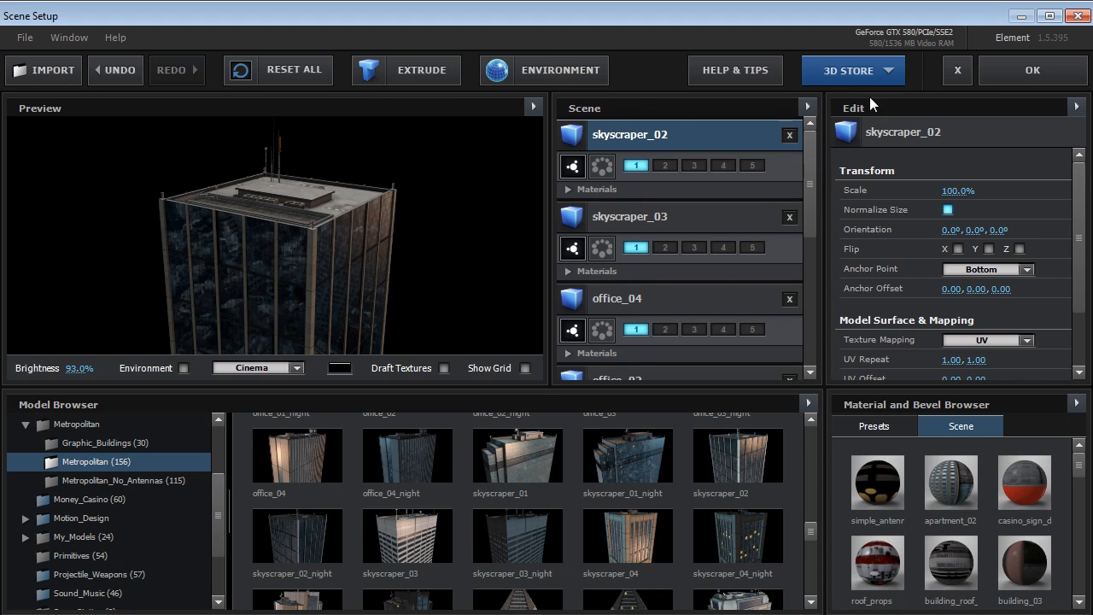
click(1031, 70)
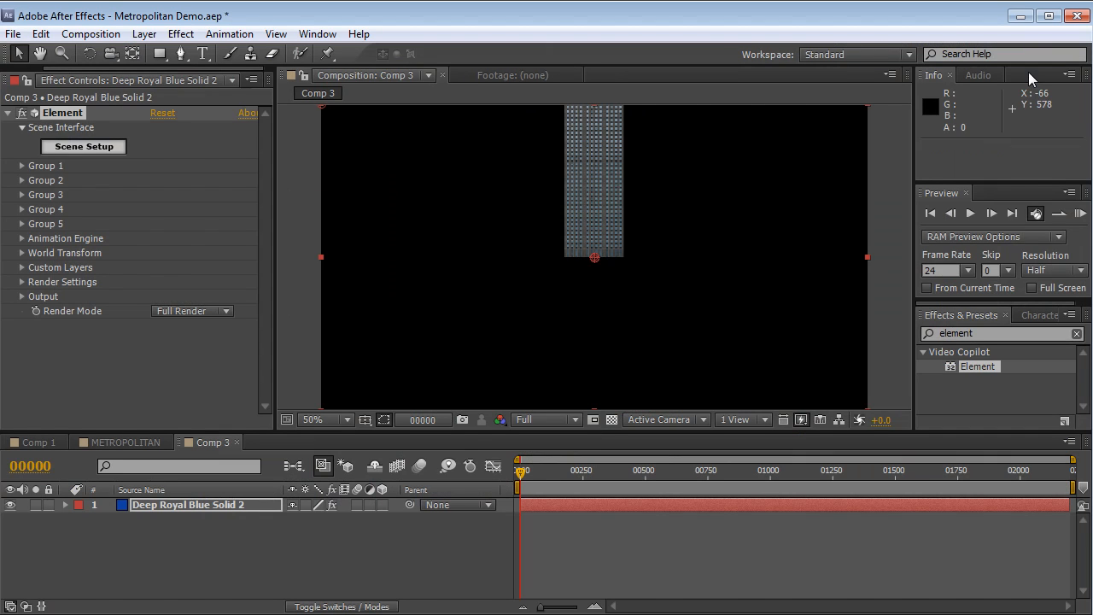
Step: Create a new two-node camera layer with the 20mm preset in Comp 3
click(144, 34)
mouse_move(154, 57)
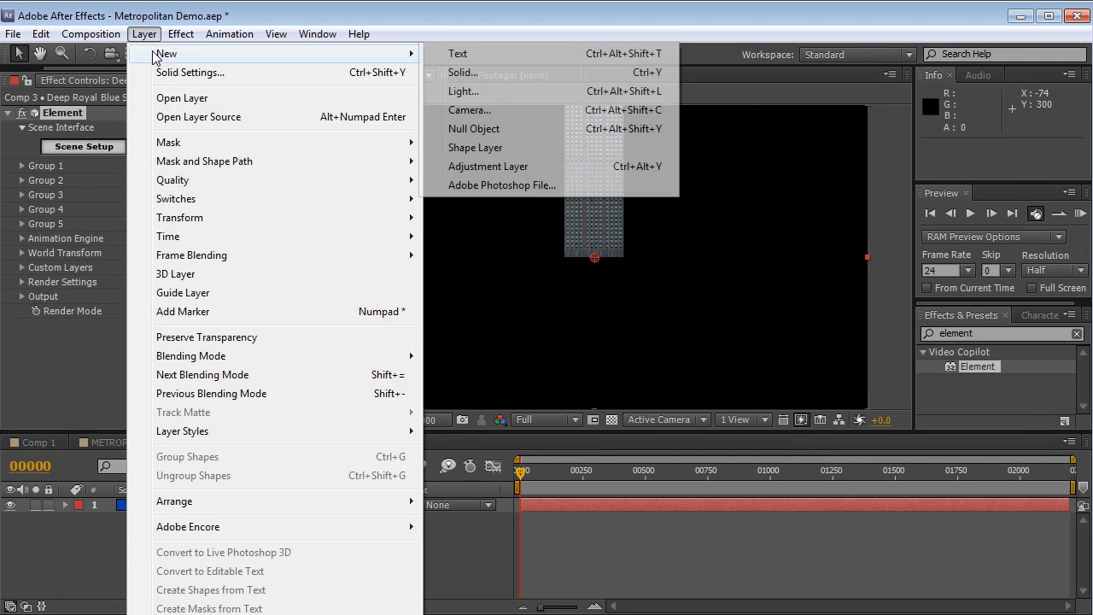
click(472, 111)
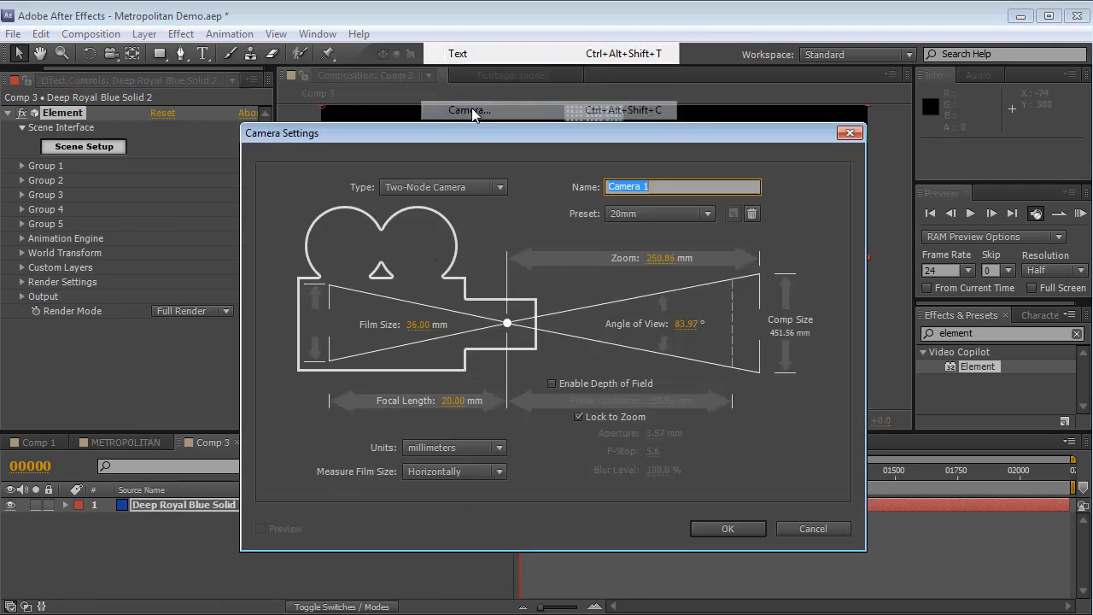
key(Return)
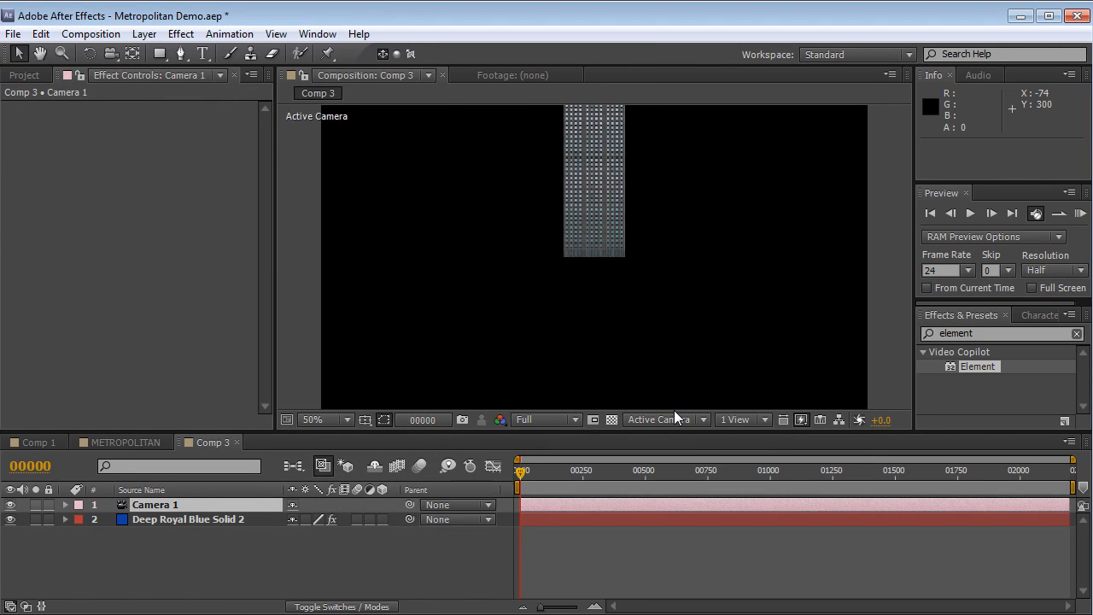
Step: Rename the camera layer as Skycam and orbit it to look down on the building from above
click(143, 509)
key(Return)
text(Sk)
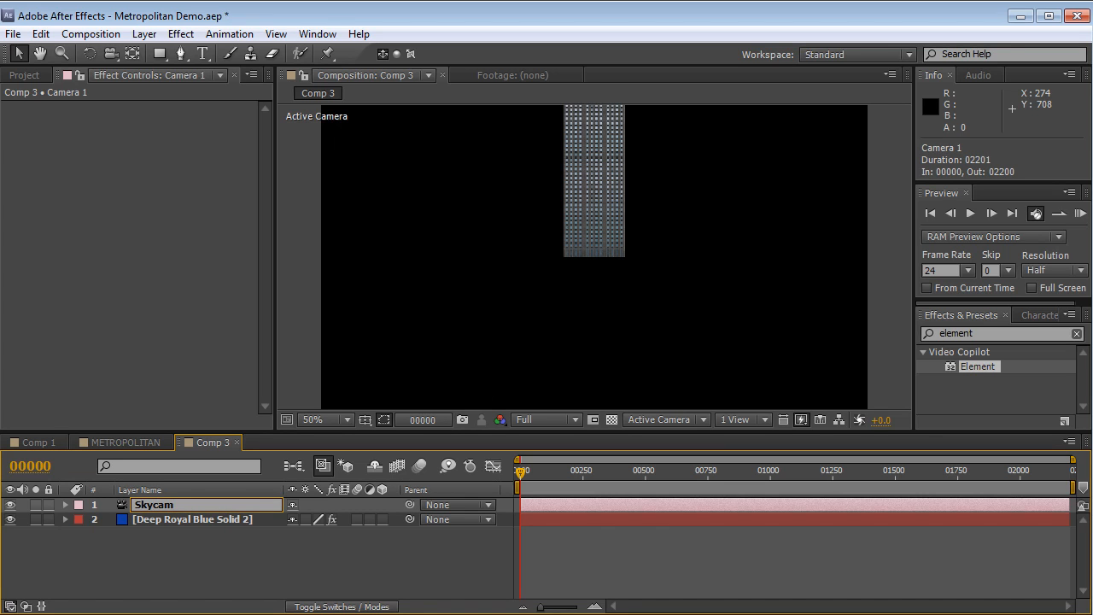
text(ycam)
key(Return)
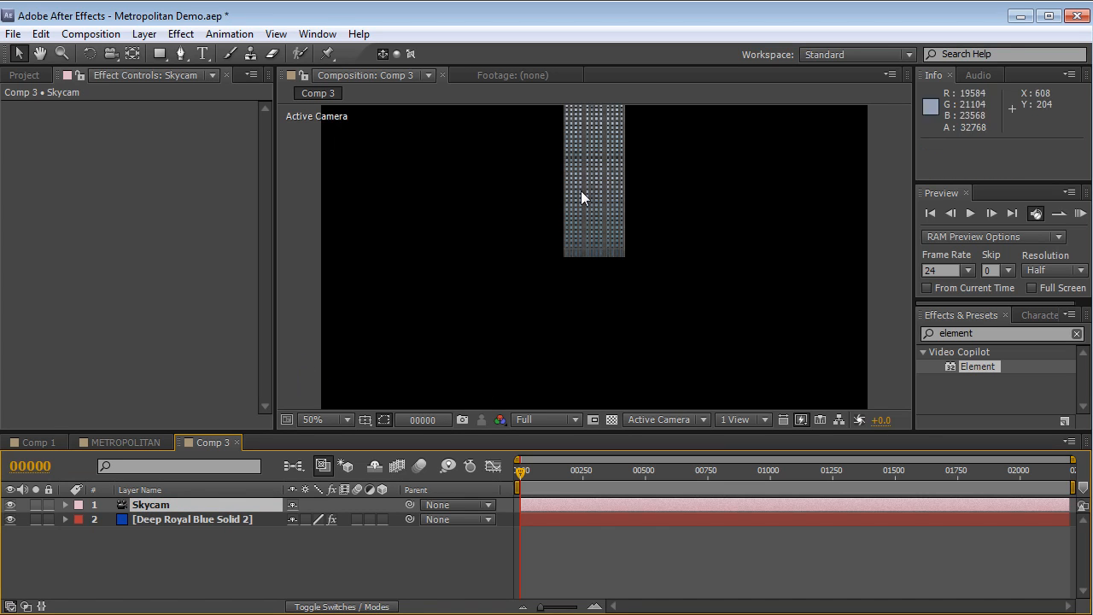
key(c)
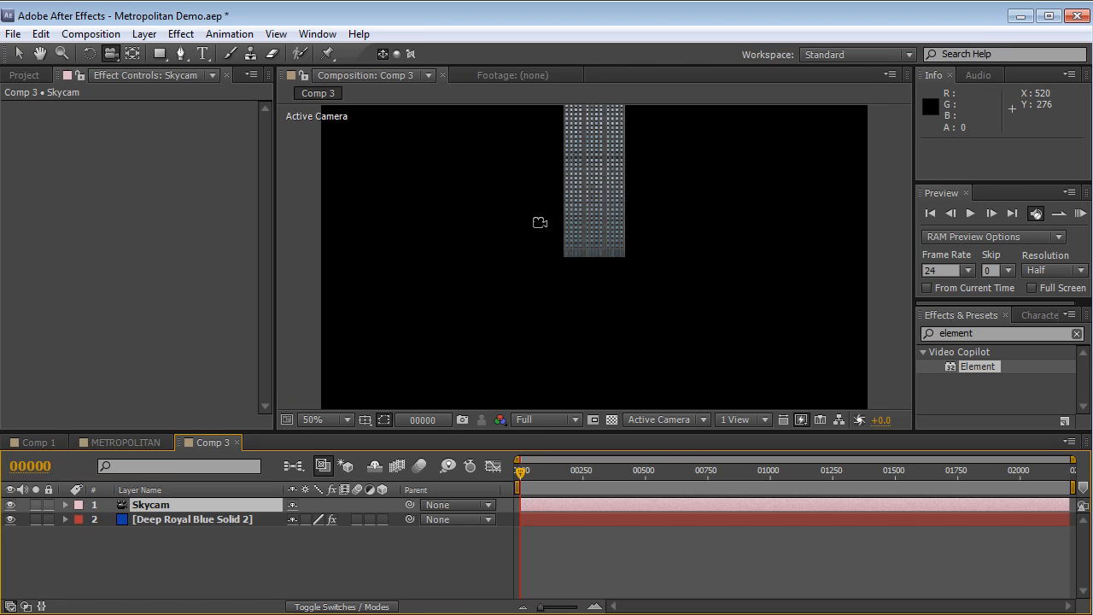
drag(547, 151, 615, 247)
Step: Rename the Deep Royal Blue Solid 2 layer as Element
click(200, 518)
key(Return)
text(Element)
key(Return)
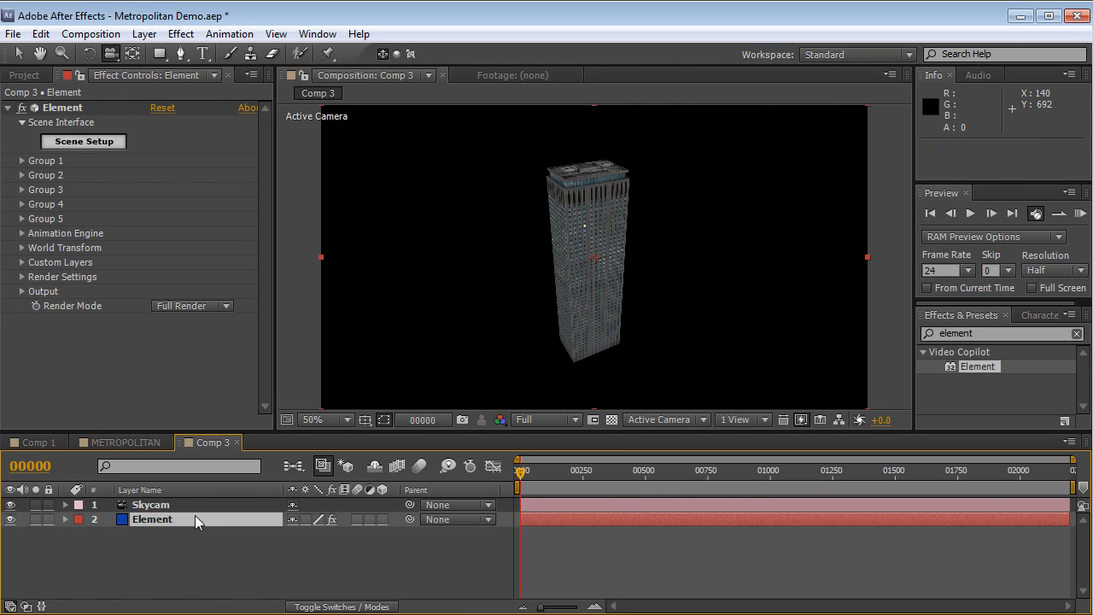
Step: Set the replicator shape in Group 1's Particle Replicator to Plane
click(23, 160)
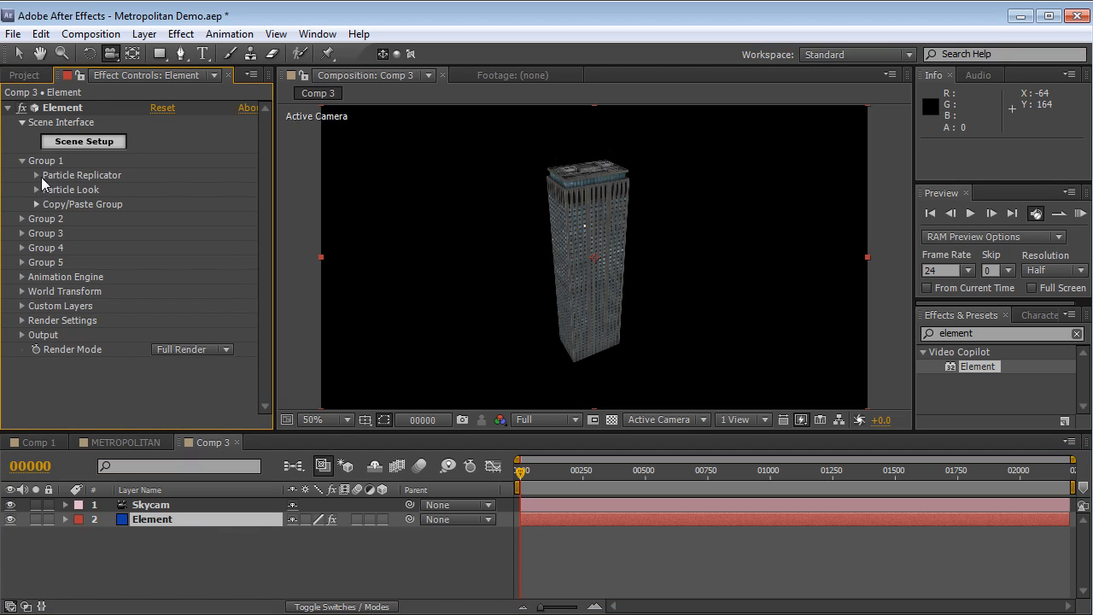
click(36, 176)
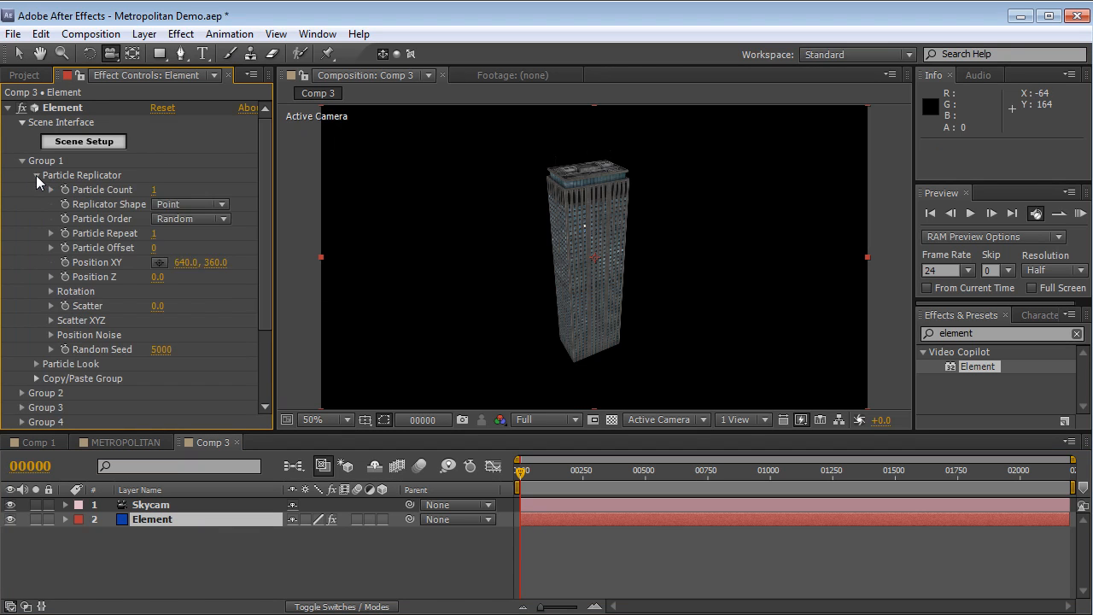
click(191, 208)
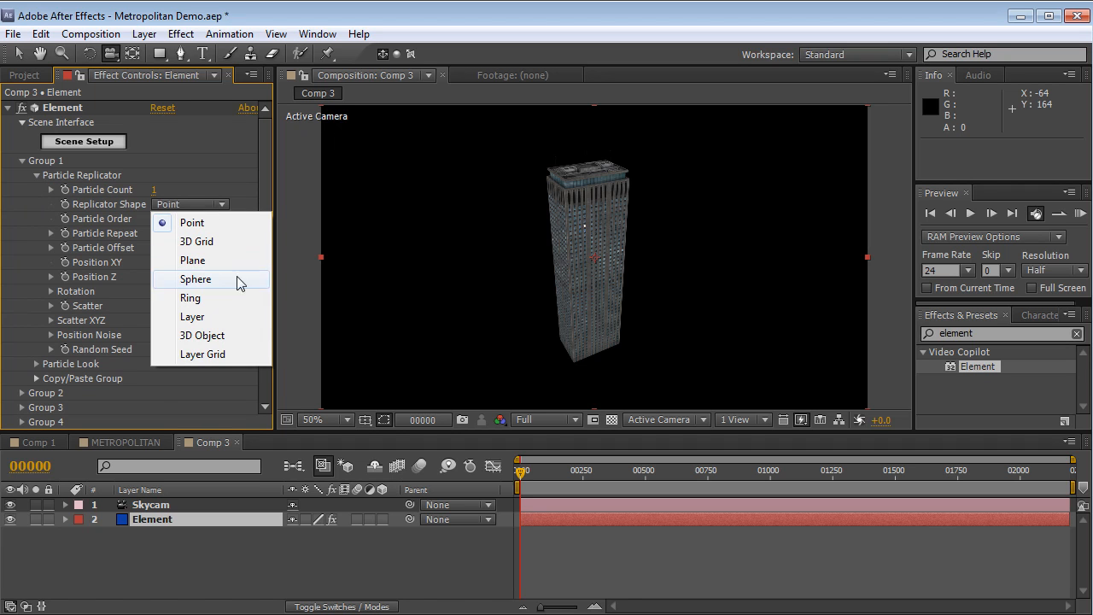
click(193, 260)
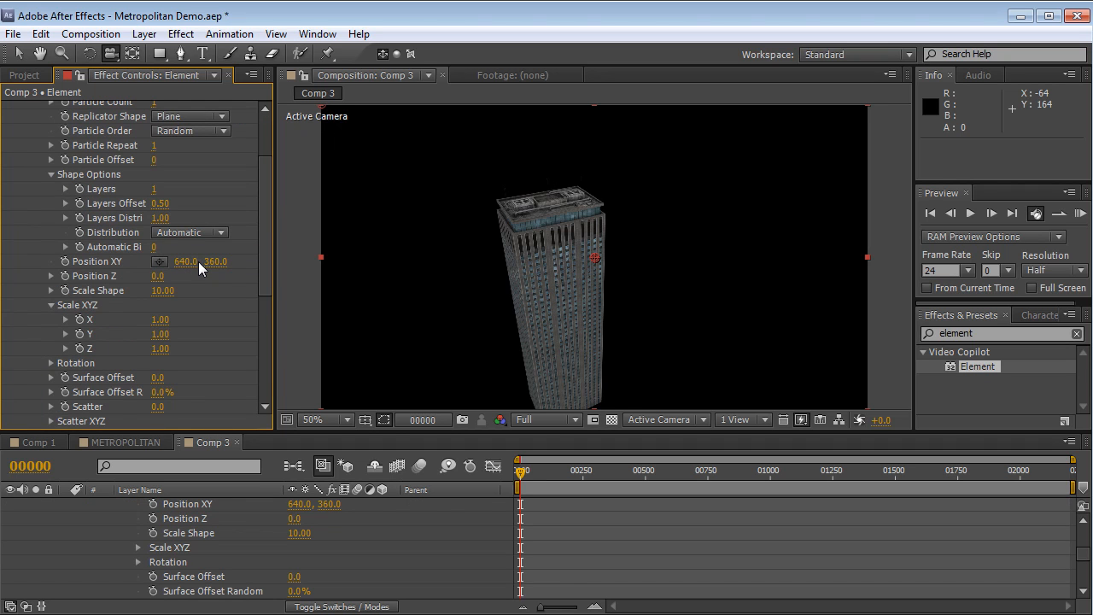
Step: Set Group 1's Particle Count to 50
scroll(266, 206, up, 3)
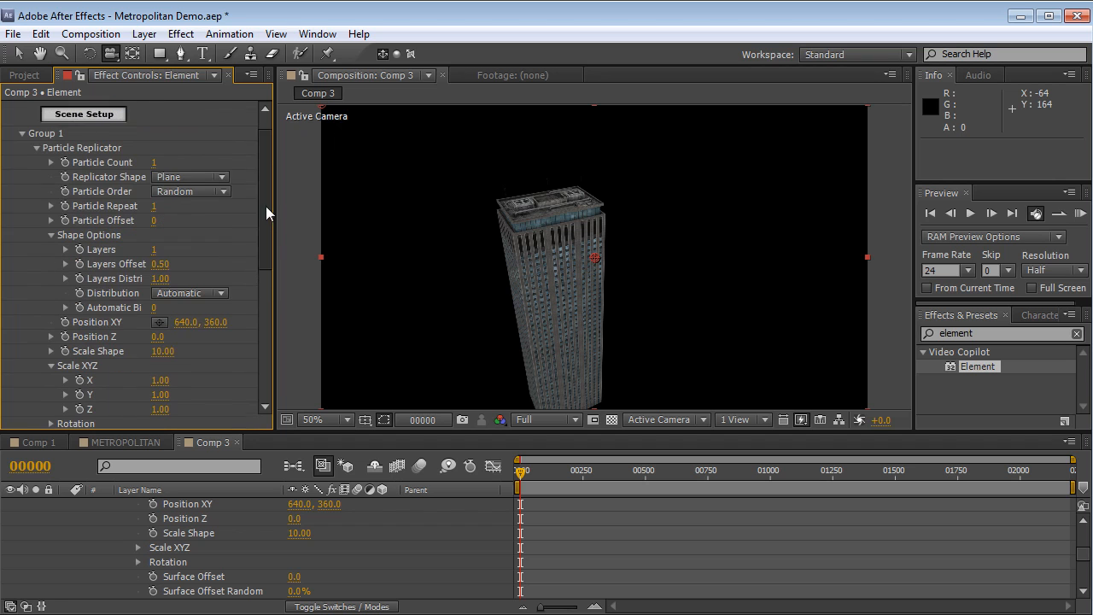
click(154, 162)
text(50)
key(Return)
Step: Increase Group 1's Scale Shape to 66.70 and move Skycam in closer above the buildings
drag(162, 351, 205, 342)
drag(581, 206, 599, 293)
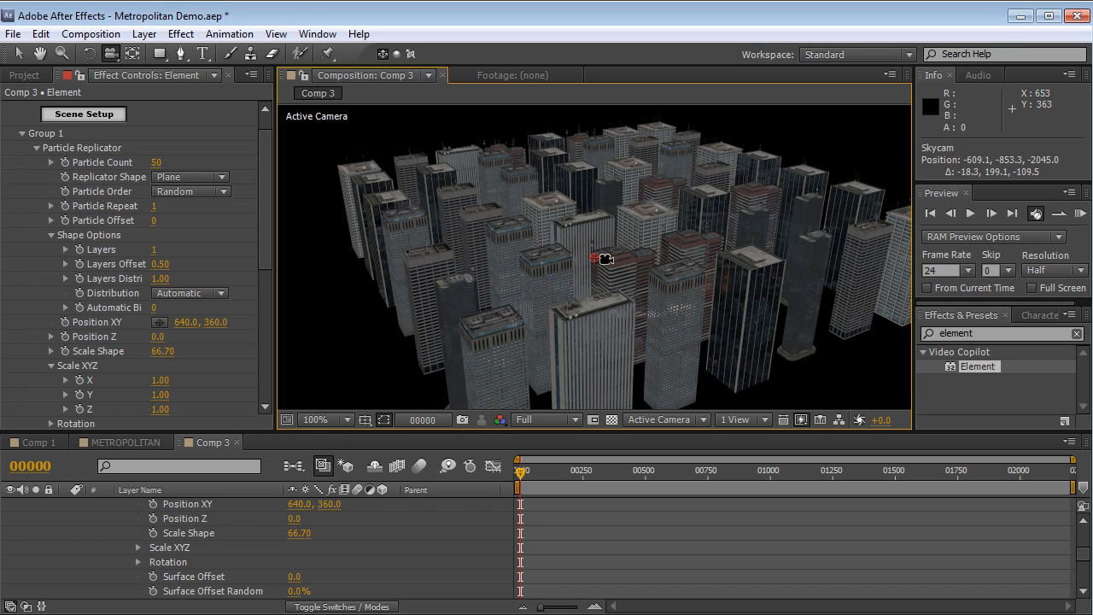
drag(606, 257, 501, 290)
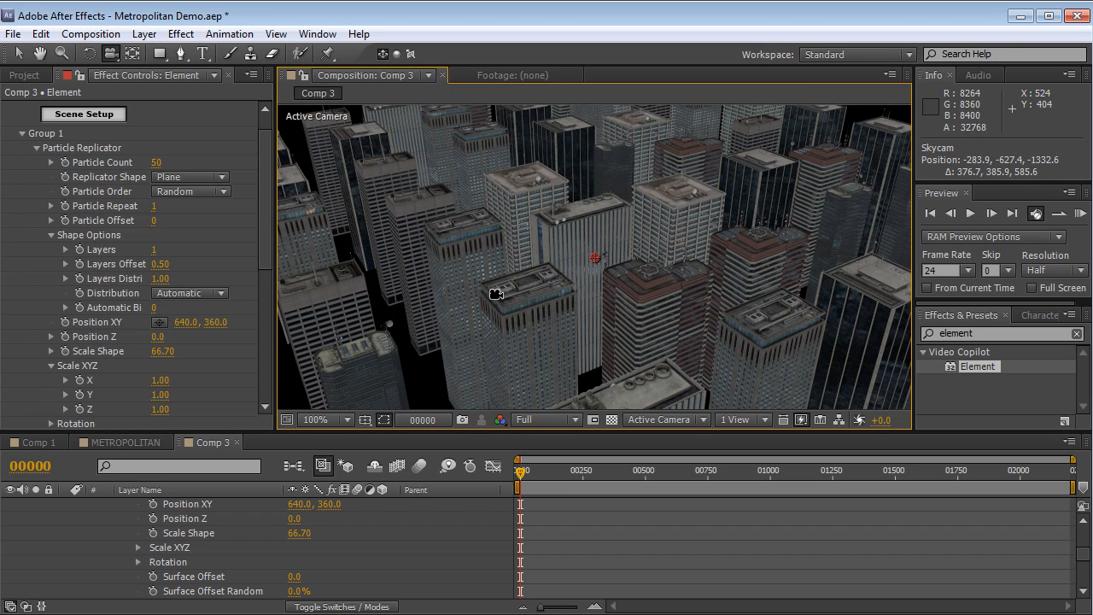
Step: Set the Y value of Rotation Random XYZ in Group 1's Particle Look to 7° and check the buildings up close
click(36, 147)
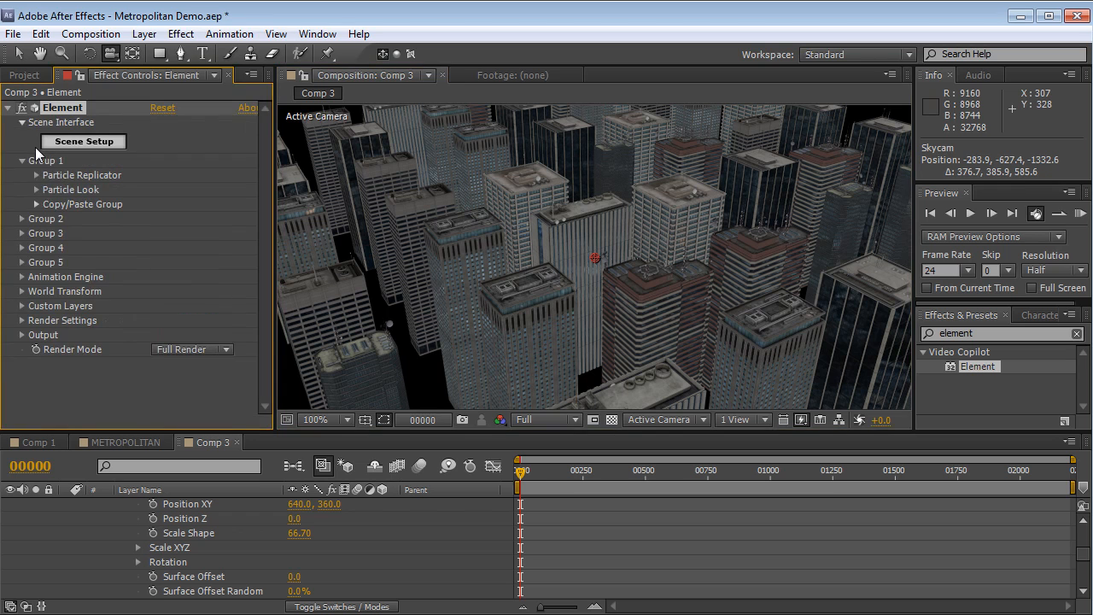
click(36, 191)
click(51, 263)
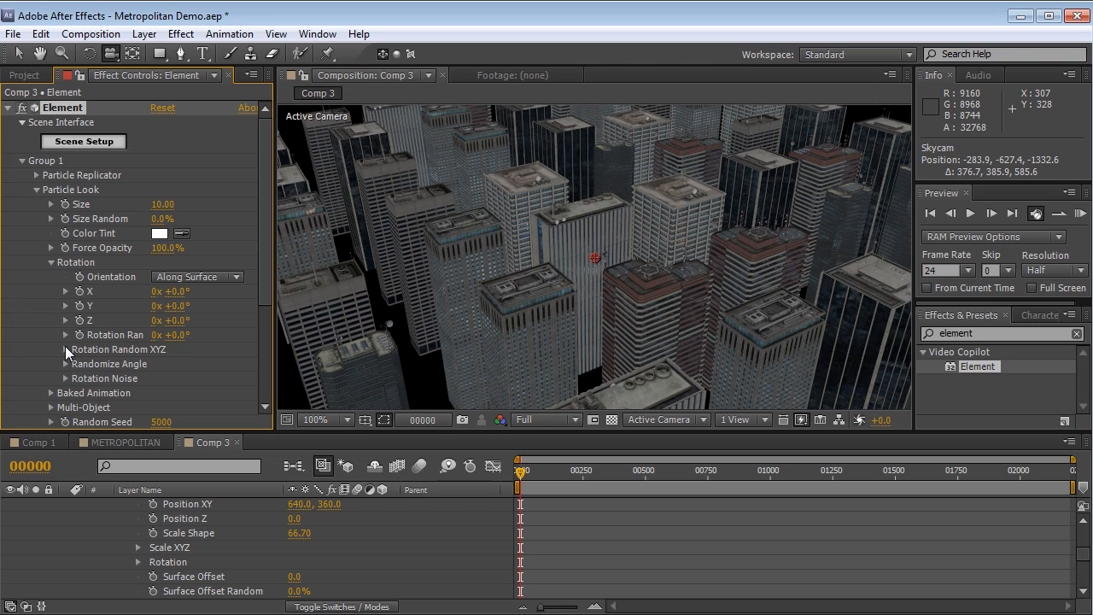
click(66, 350)
drag(178, 378, 132, 380)
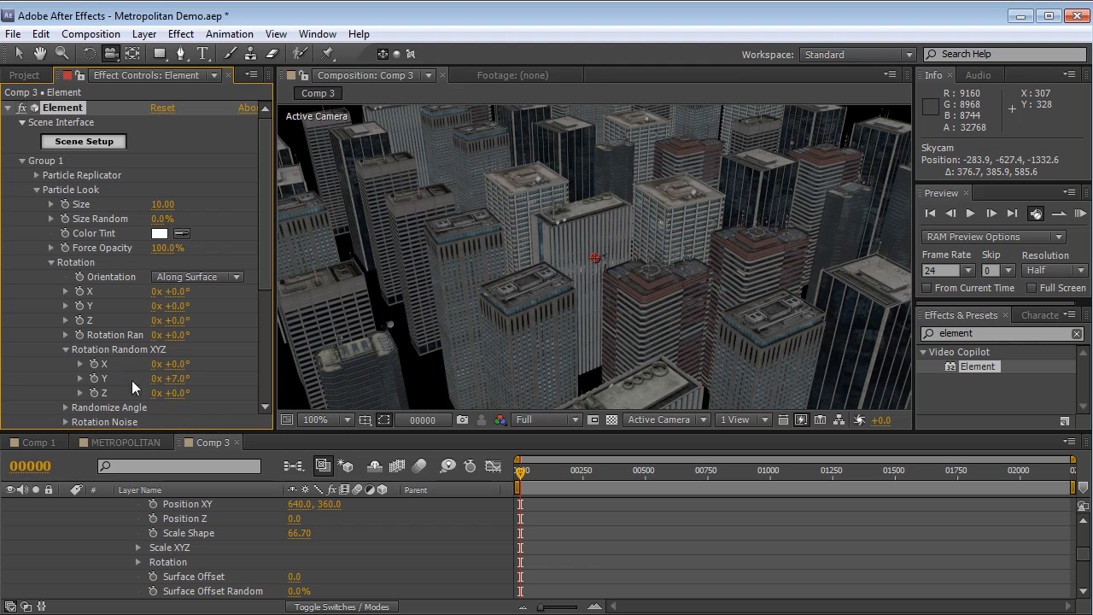
scroll(530, 303, up, 3)
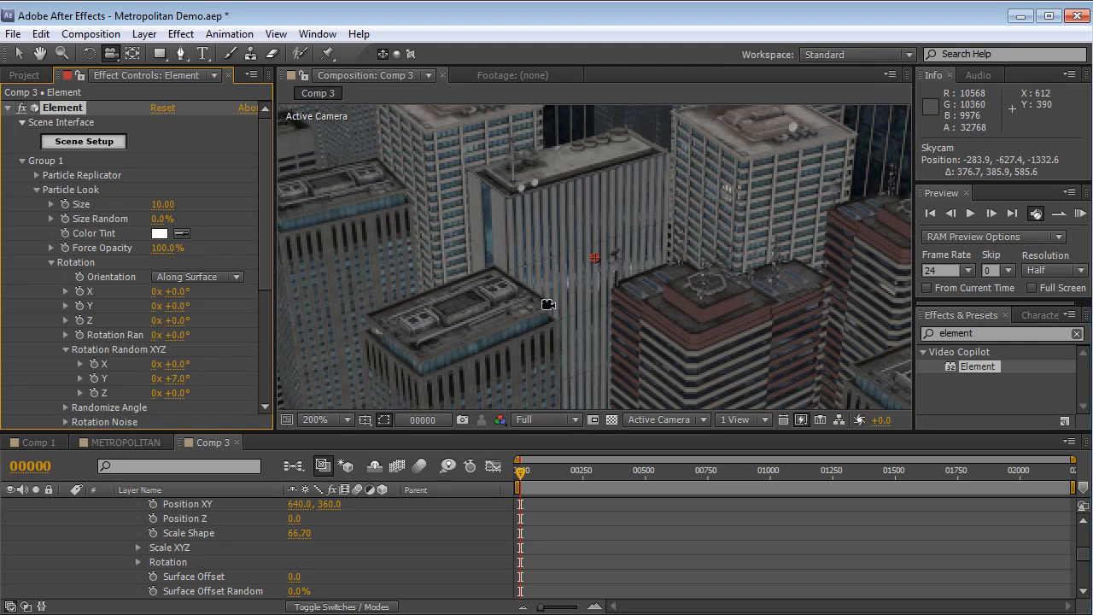
scroll(549, 304, down, 4)
scroll(128, 342, down, 2)
click(65, 307)
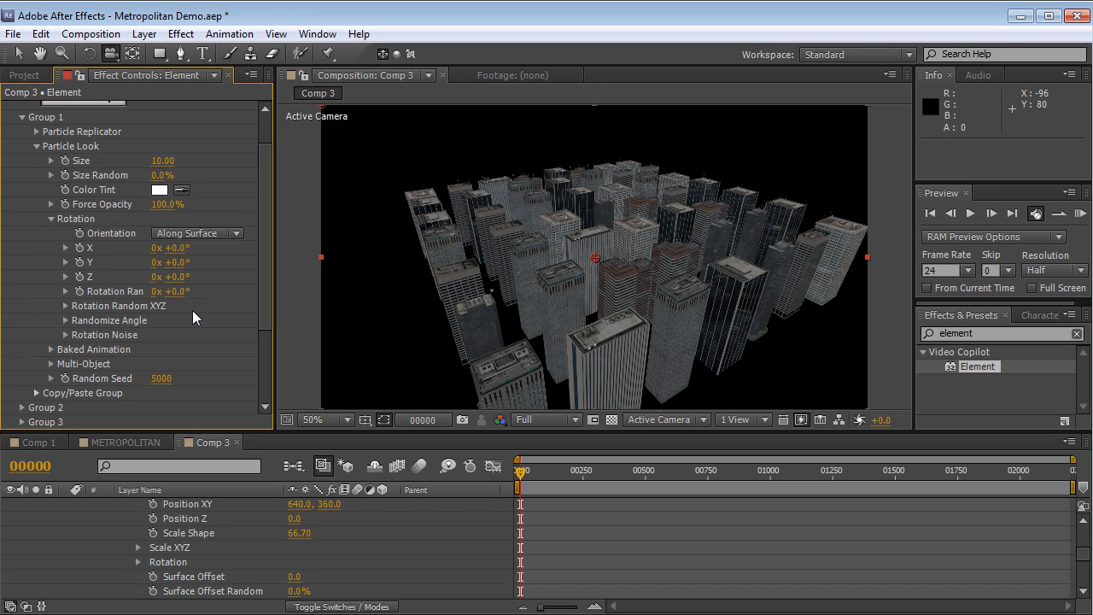
Step: Set the Y value of Randomize Angle in Group 1's Particle Look to 90° and orbit Skycam around the buildings
click(66, 321)
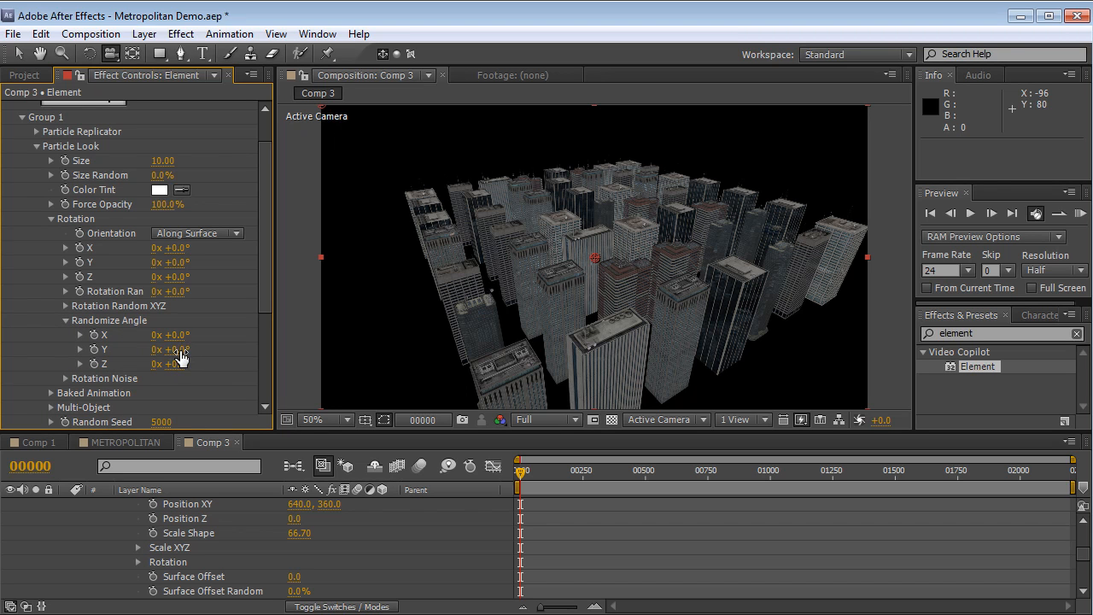
scroll(555, 278, up, 1)
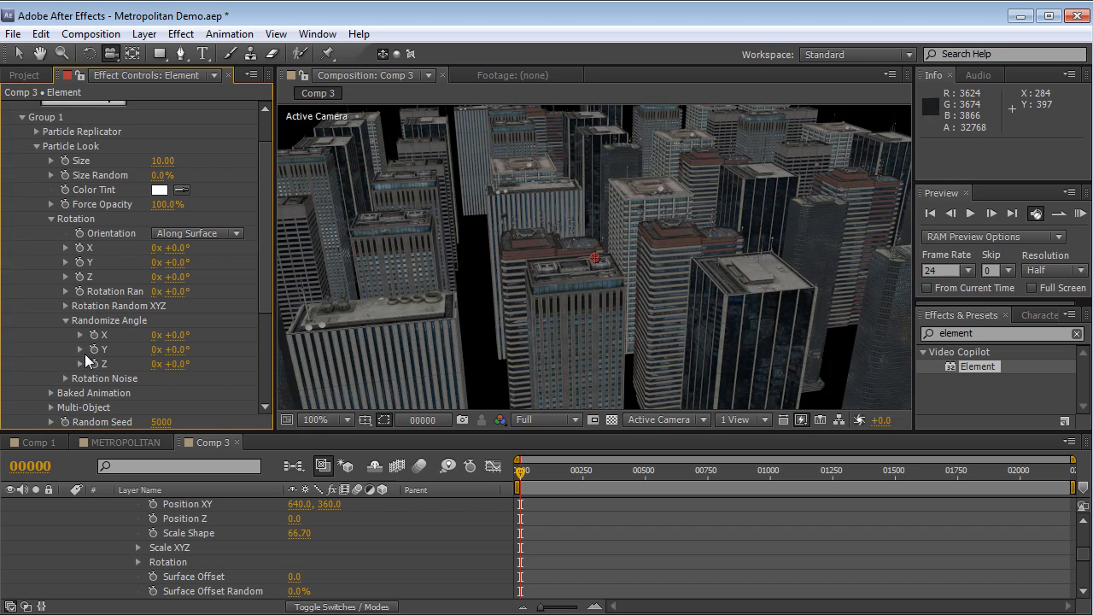
click(175, 349)
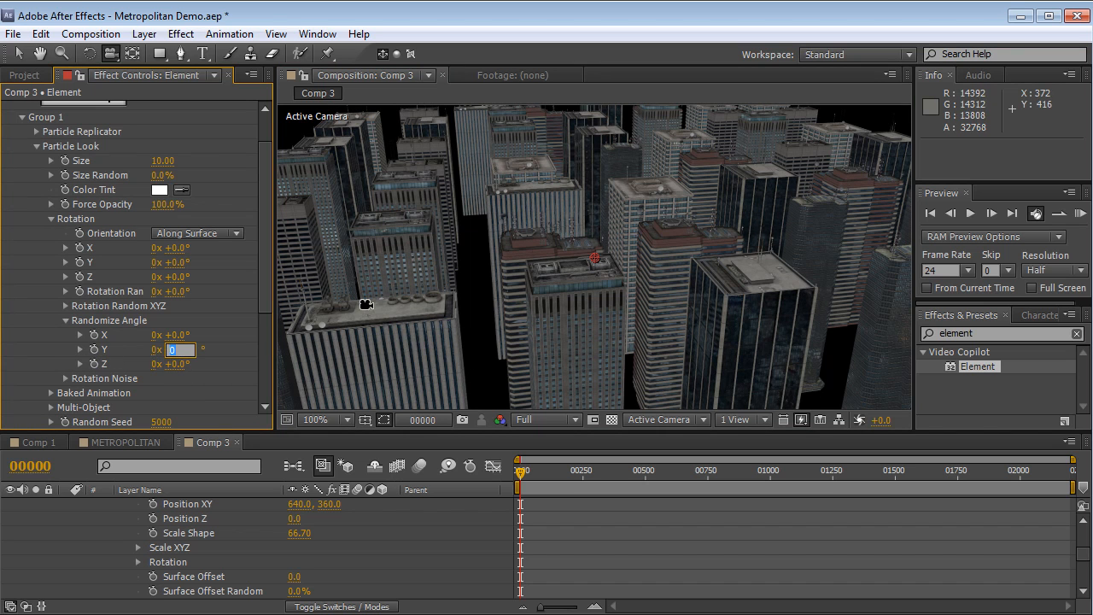
key(Return)
drag(646, 296, 552, 298)
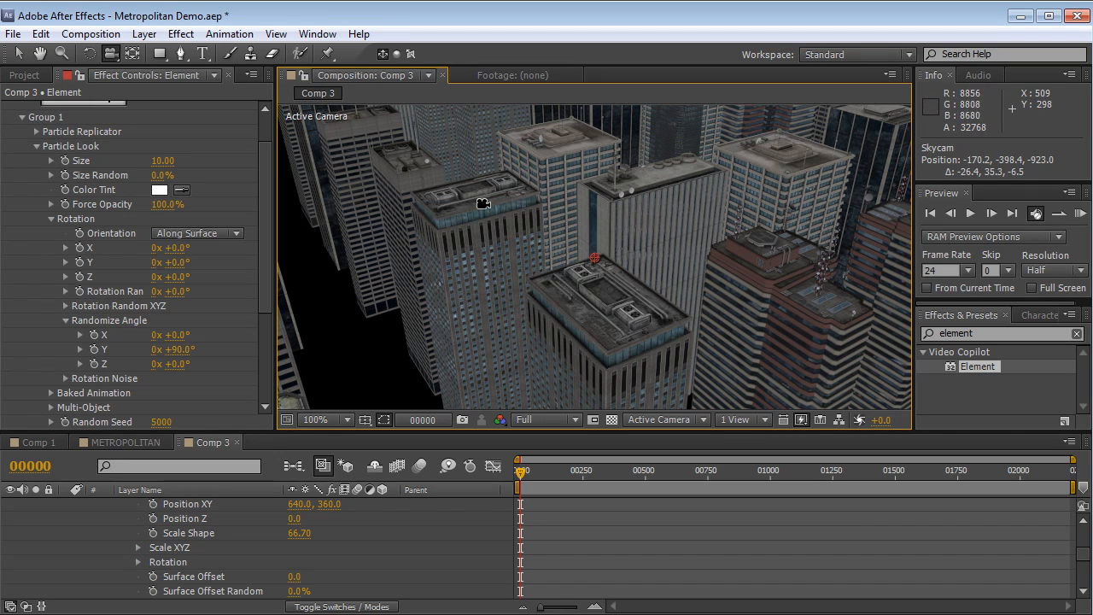
drag(761, 152, 621, 258)
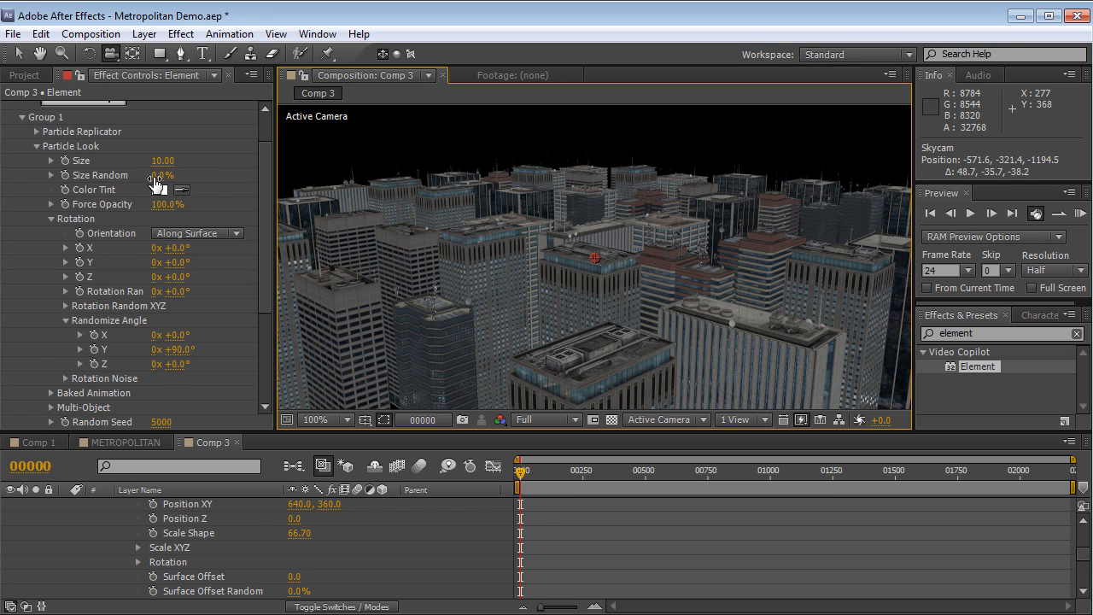
Step: Set Group 1's Size Random to 14% and increase its Particle Count to 92
drag(161, 175, 157, 175)
drag(266, 247, 231, 181)
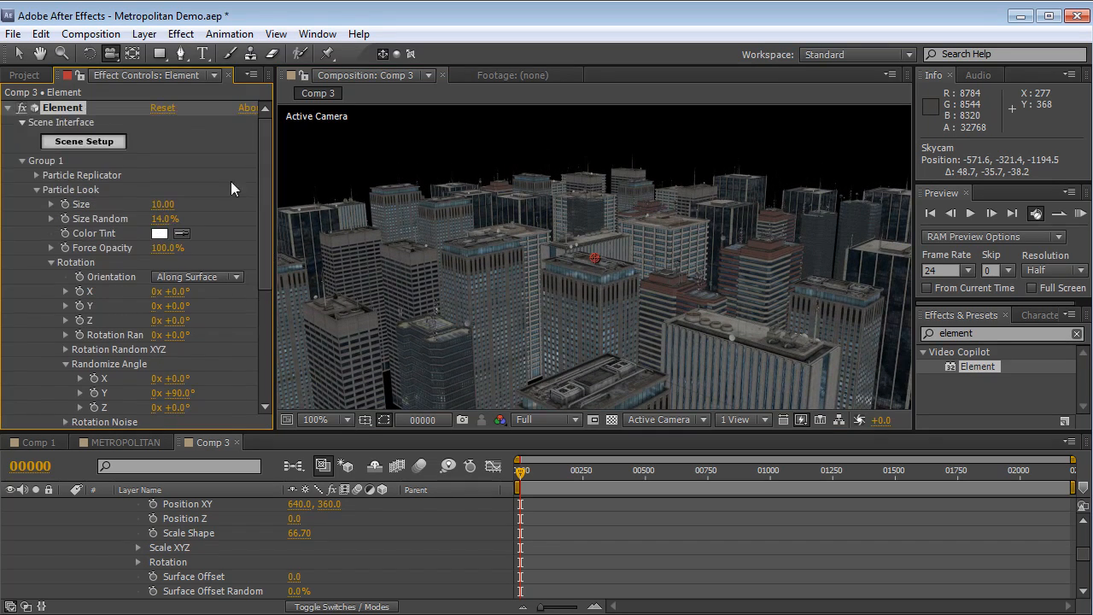
click(37, 189)
click(38, 174)
drag(158, 123, 192, 120)
drag(647, 265, 498, 325)
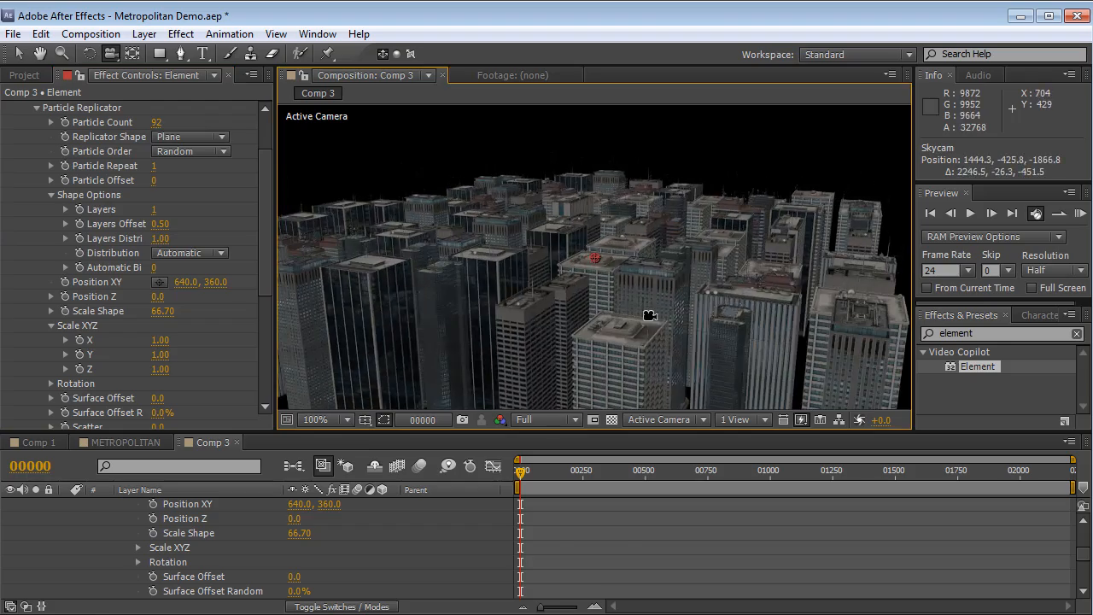
Step: Check the denser city in an enlarged composition view and set the preview resolution to Half
key(grave)
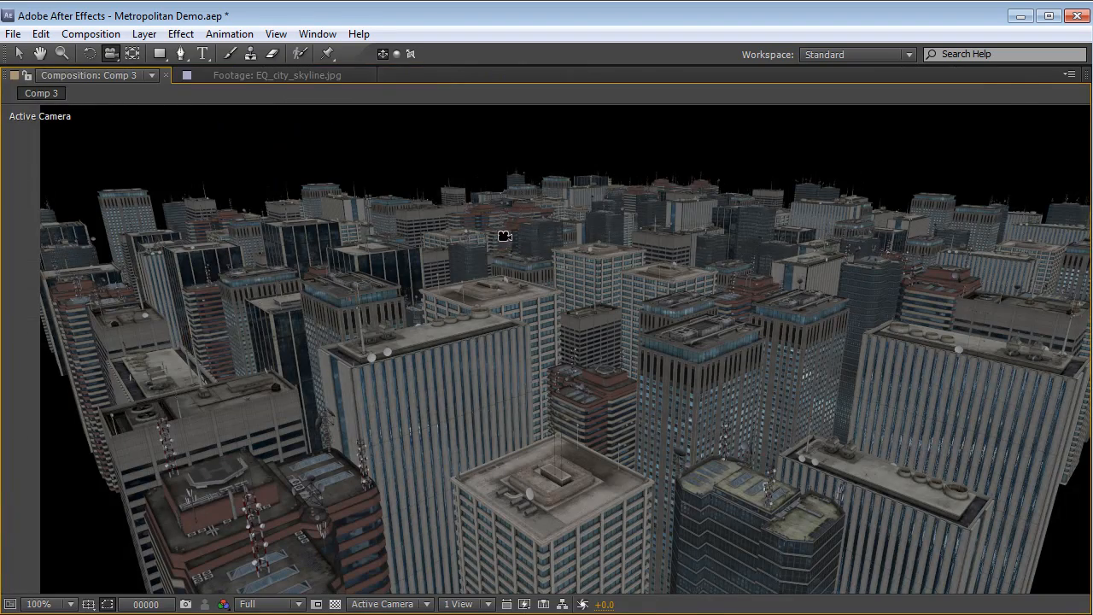
key(grave)
click(535, 386)
click(534, 401)
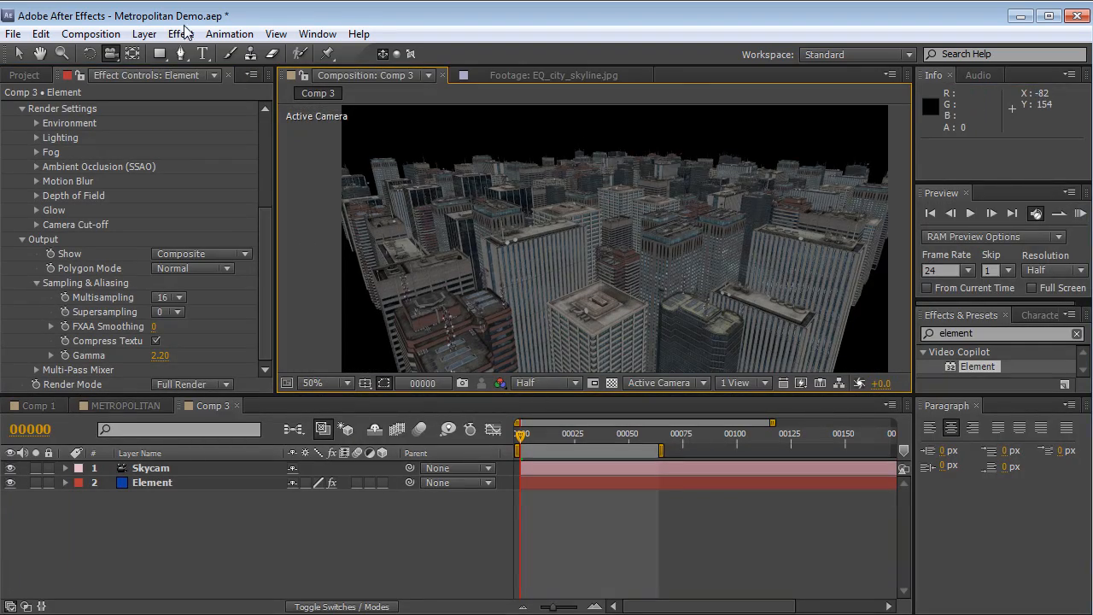
Step: Add a Parallel light with 150% intensity and aim it down at the city, its point of interest at about 711, 1011, -414
click(146, 34)
mouse_move(159, 54)
click(464, 91)
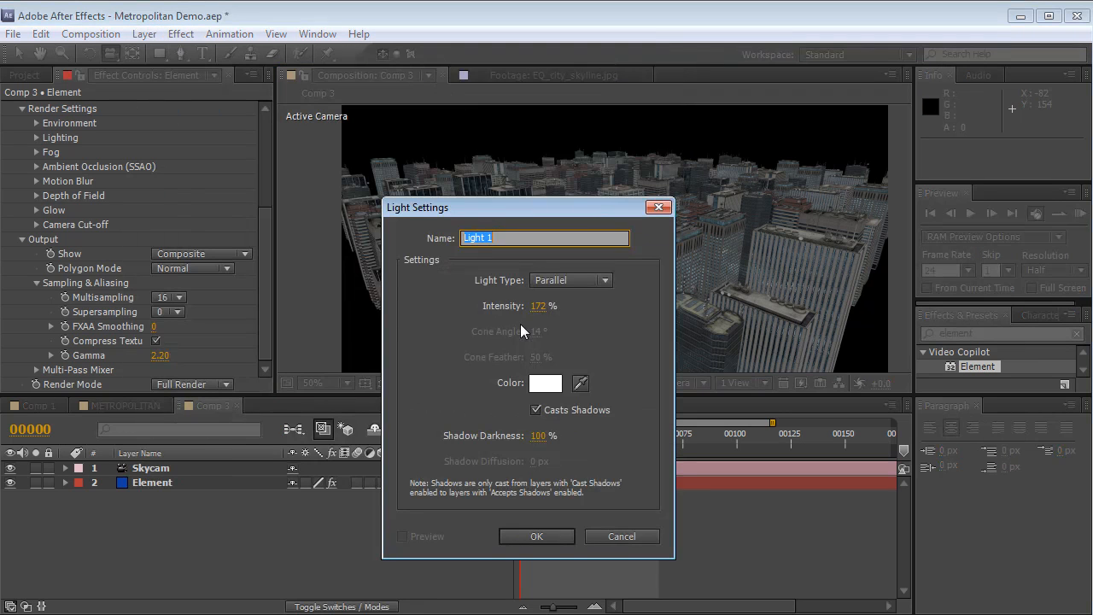
click(568, 280)
click(556, 304)
click(547, 307)
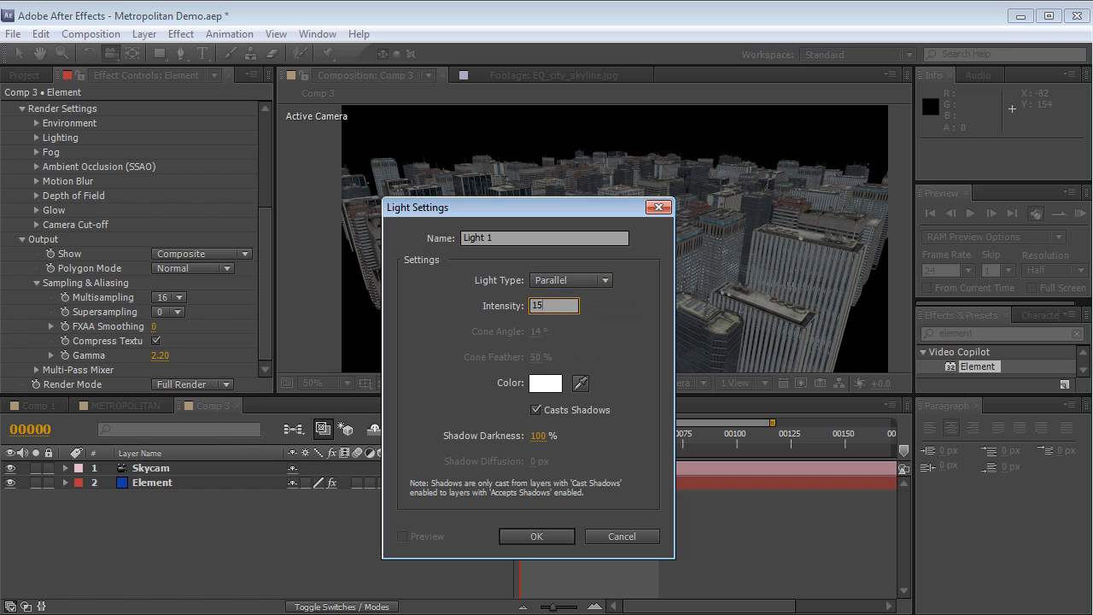
key(Return)
click(544, 538)
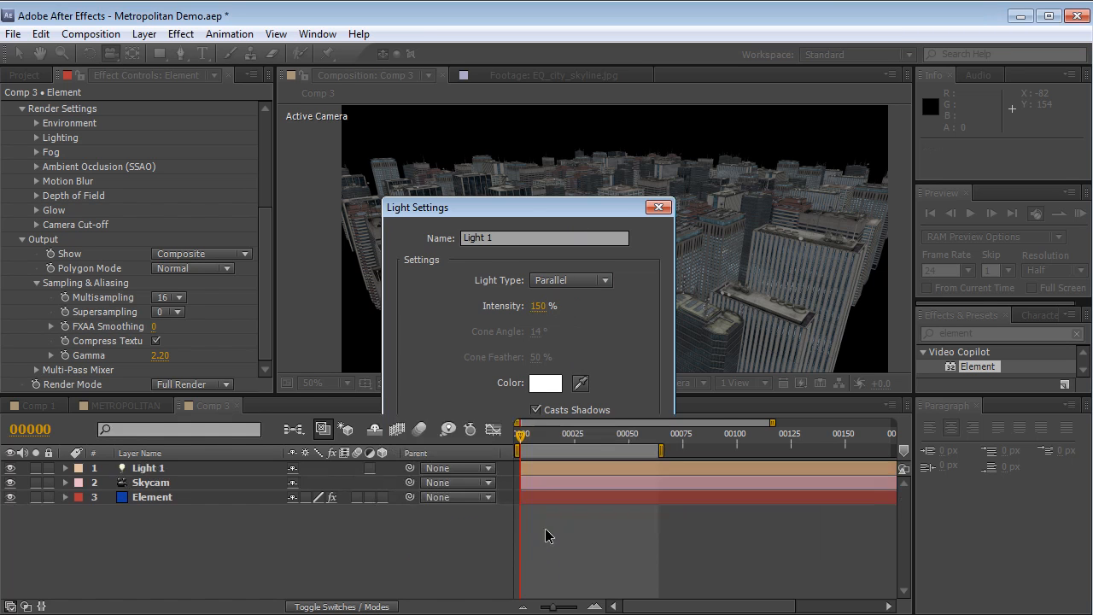
drag(668, 211, 667, 185)
drag(672, 249, 665, 328)
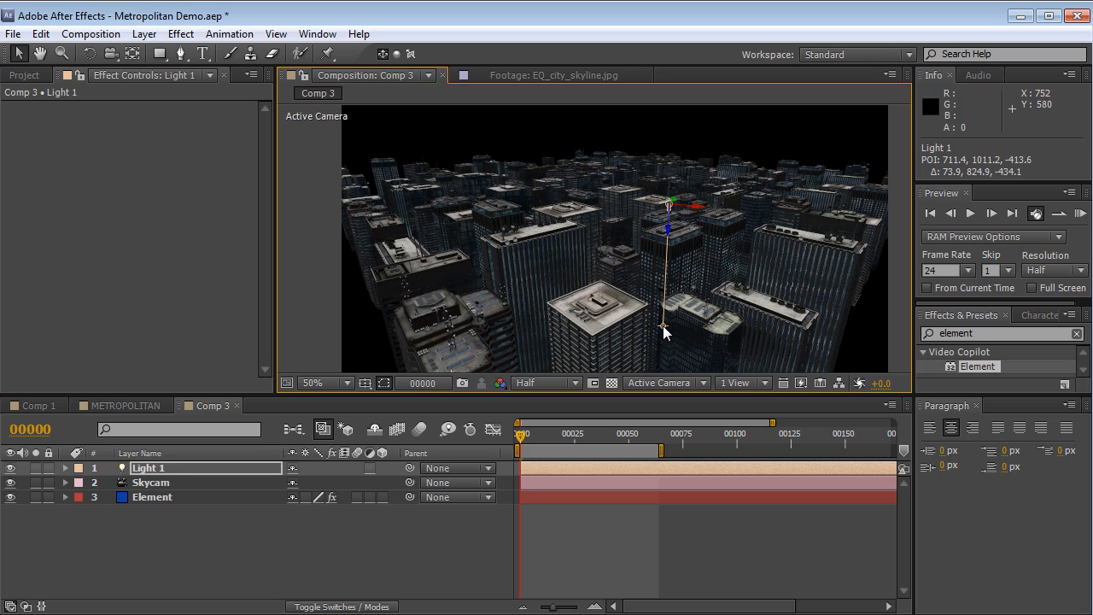
Step: Add an Ambient light with 5% intensity, then raise its intensity to 9%
click(144, 34)
mouse_move(141, 54)
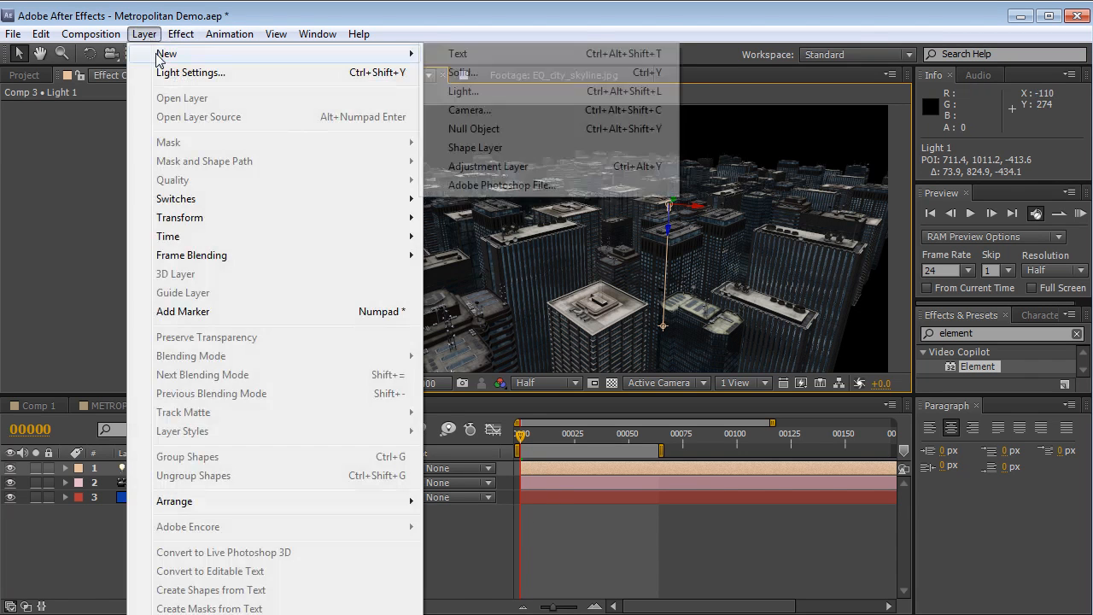
click(478, 91)
click(571, 280)
click(569, 357)
click(539, 306)
key(Return)
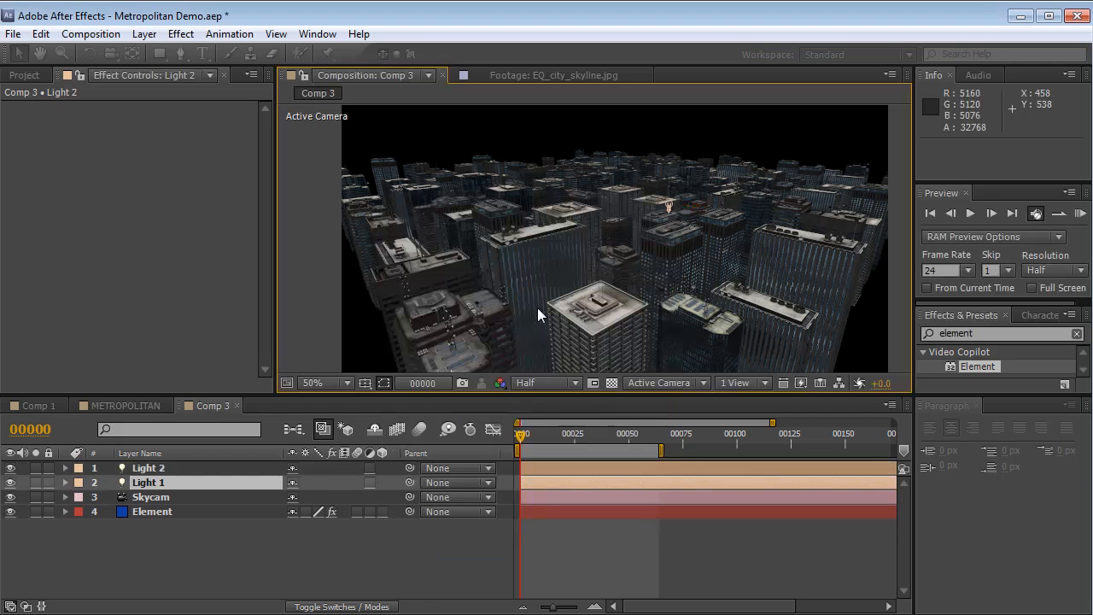
key(t)
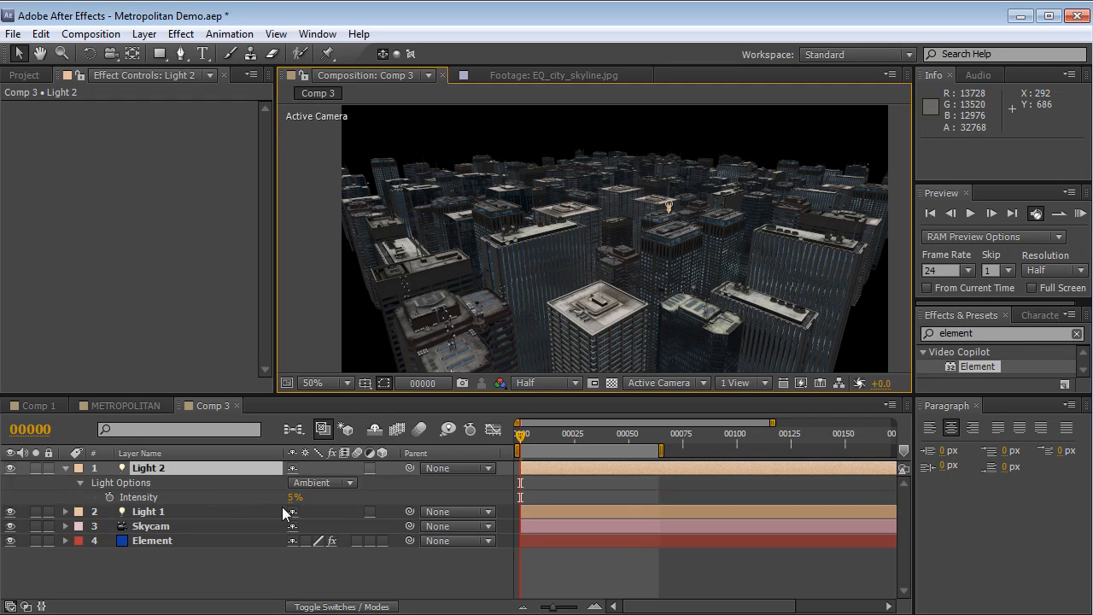
drag(293, 499, 296, 499)
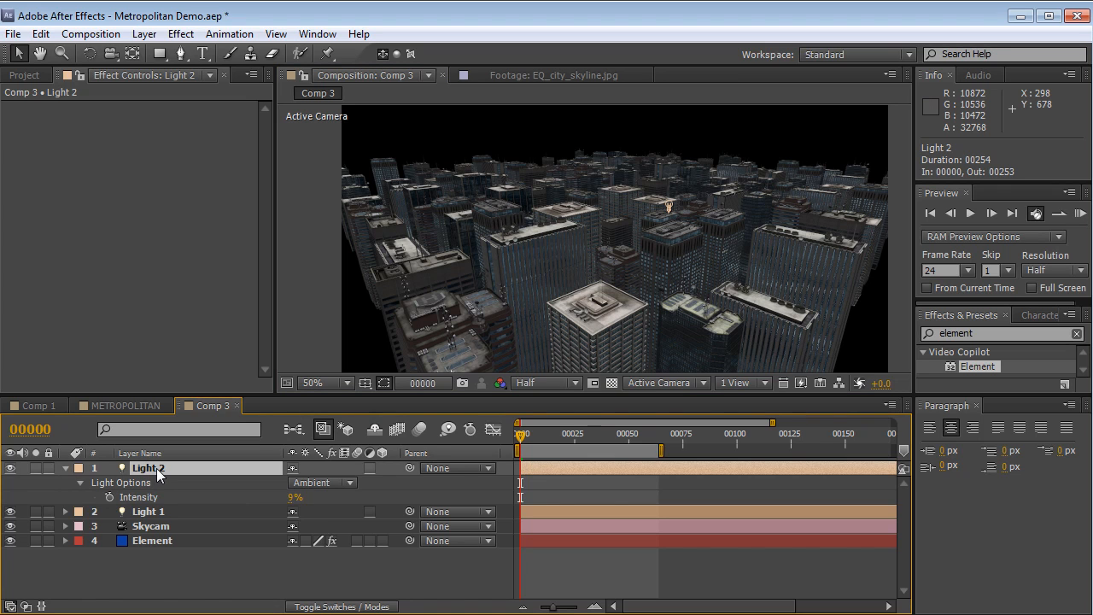
Step: Tint the ambient Light 2 a warm orange, #D29B60, and set its intensity to 13%
key(a)
key(a)
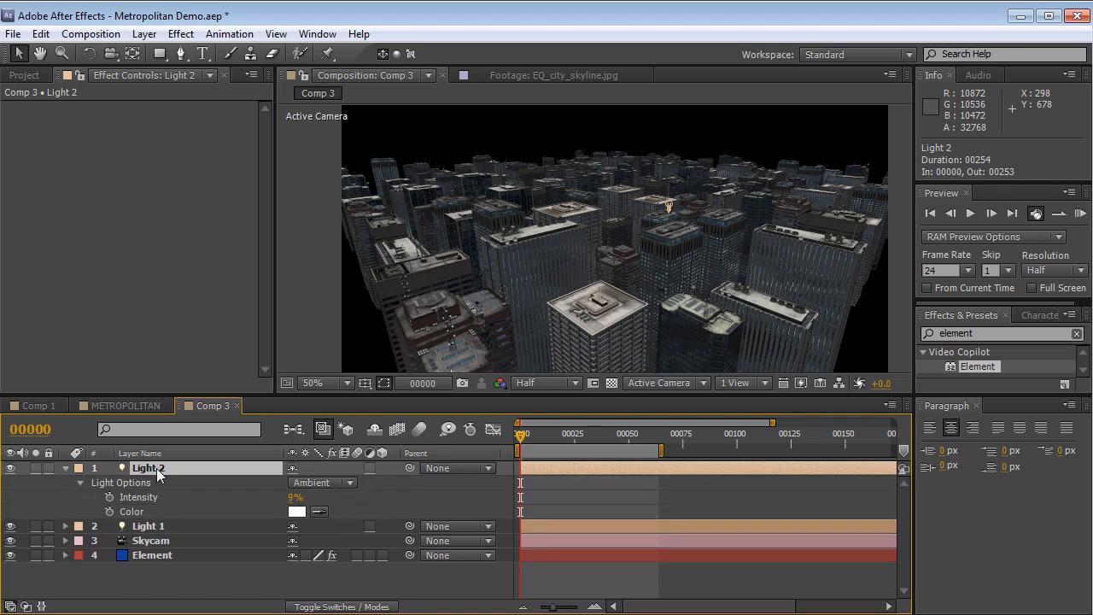
click(294, 512)
click(413, 507)
mouse_move(251, 325)
mouse_down()
mouse_move(239, 328)
mouse_move(249, 343)
mouse_up()
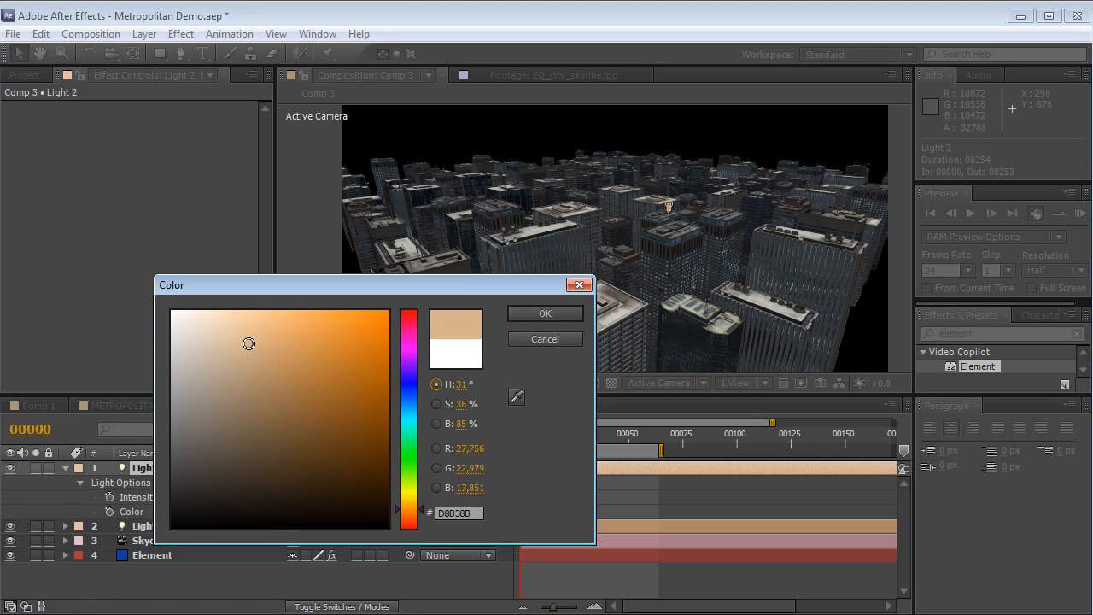
click(532, 312)
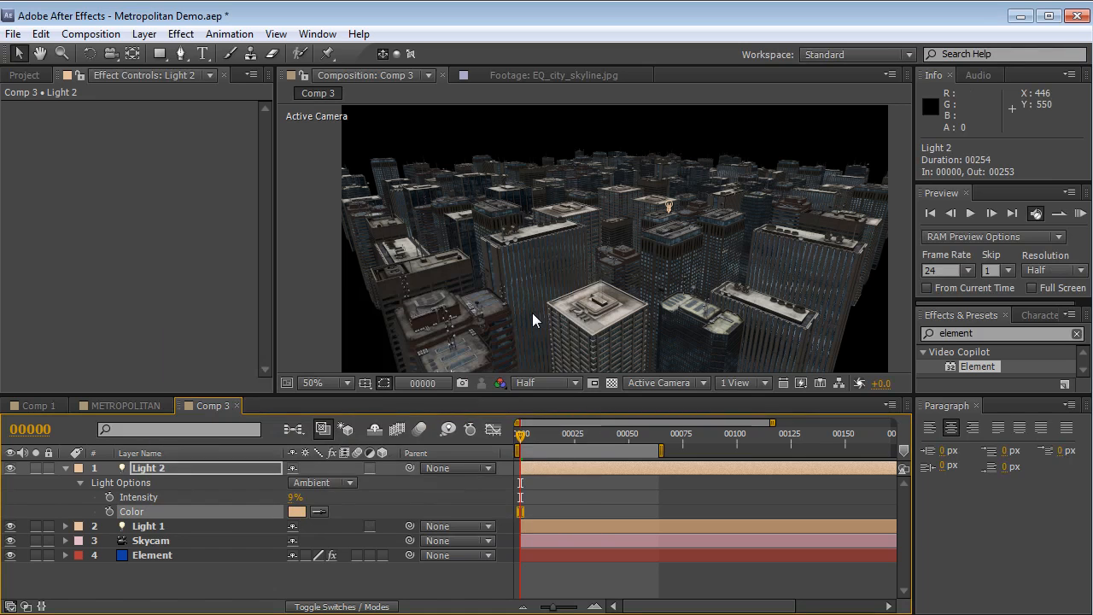
click(296, 512)
mouse_move(283, 344)
mouse_down()
mouse_move(311, 346)
mouse_move(299, 345)
mouse_up()
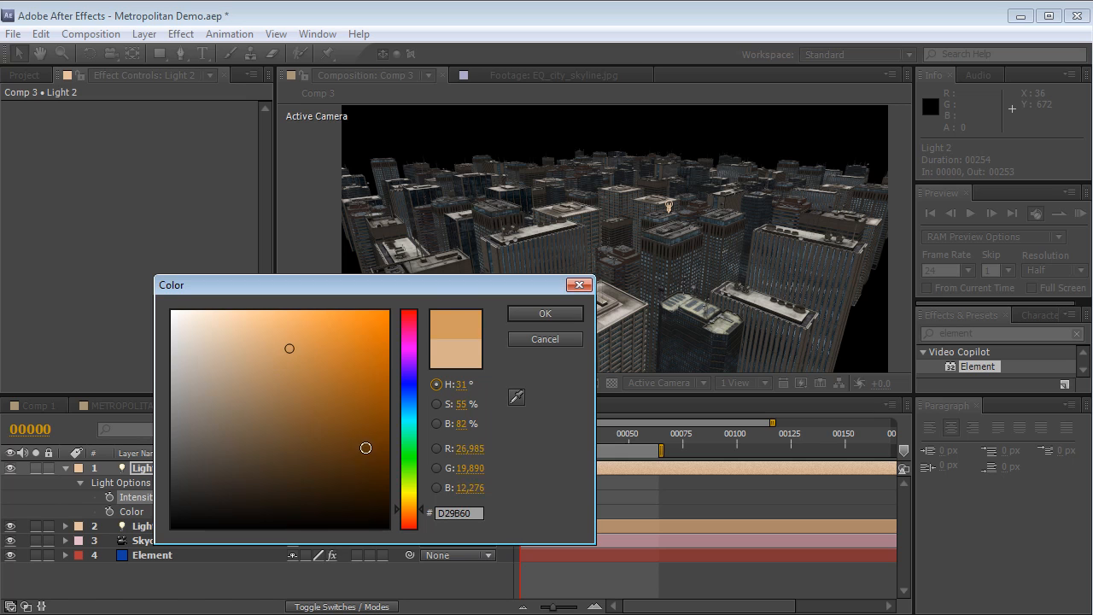
click(521, 313)
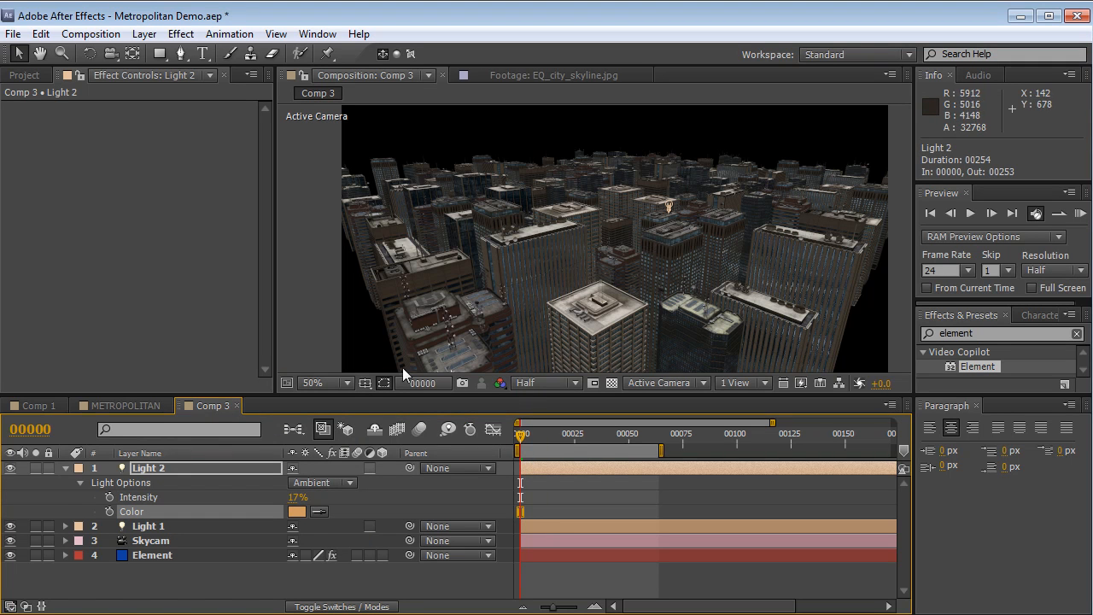
click(290, 497)
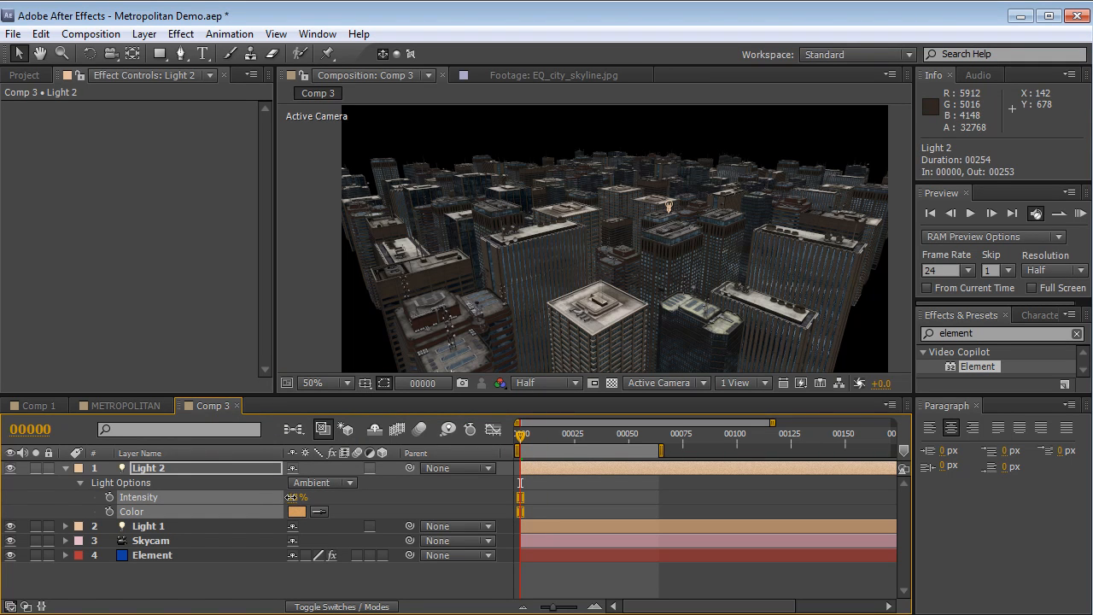
Step: Tint the parallel Light 1 a pale warm cream color
click(181, 537)
click(182, 526)
key(a)
key(a)
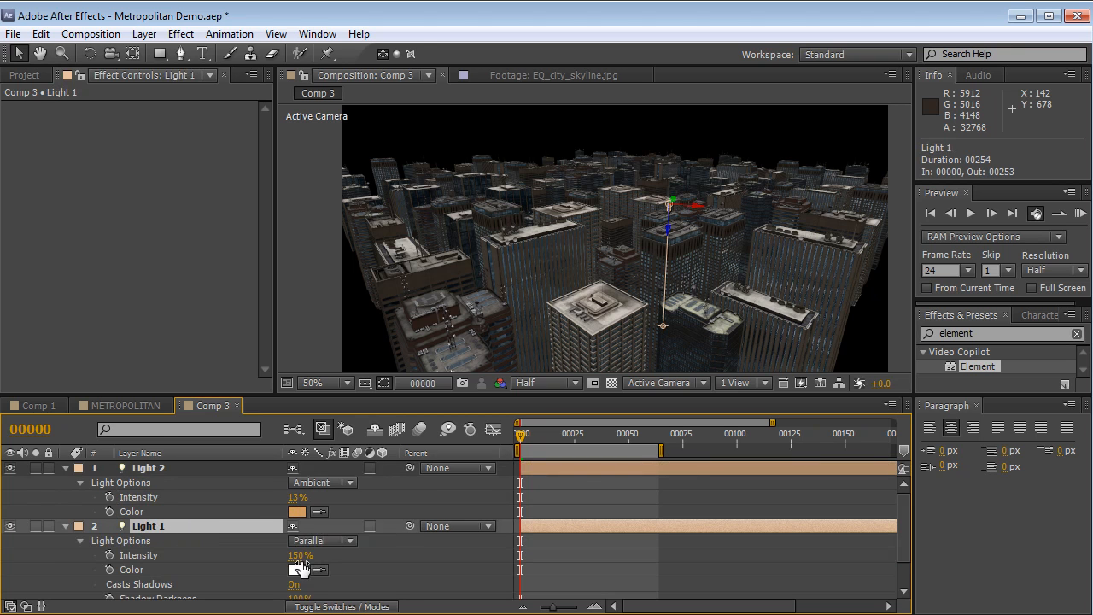
click(297, 569)
drag(408, 519, 409, 509)
drag(198, 322, 205, 316)
click(545, 313)
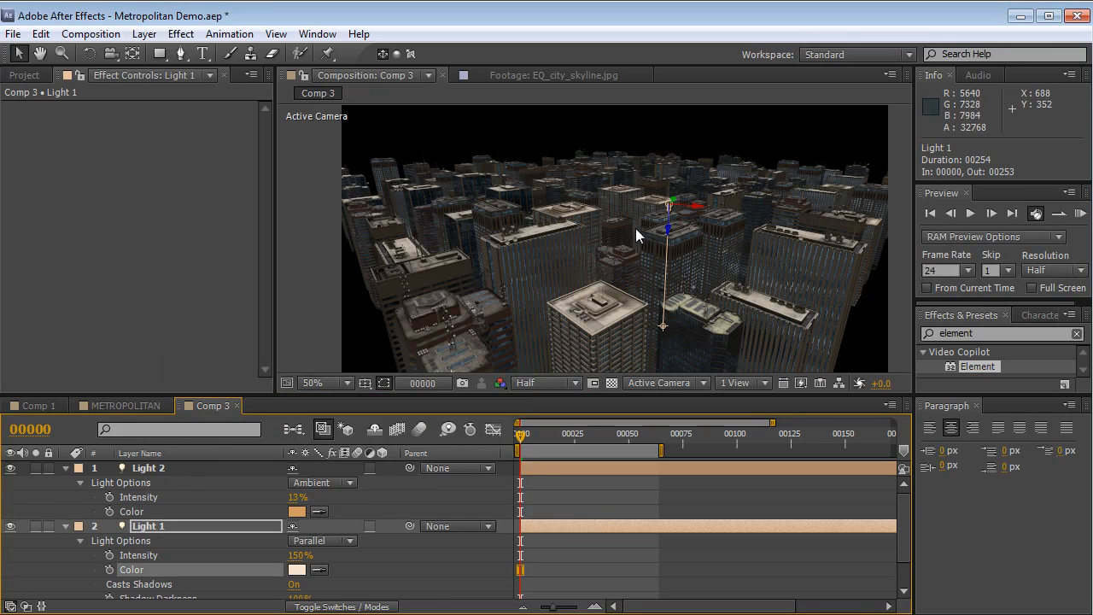
Step: Orbit Skycam lower over the rooftops to about -497, -155, -1269 for a view toward the horizon
key(c)
drag(628, 261, 618, 231)
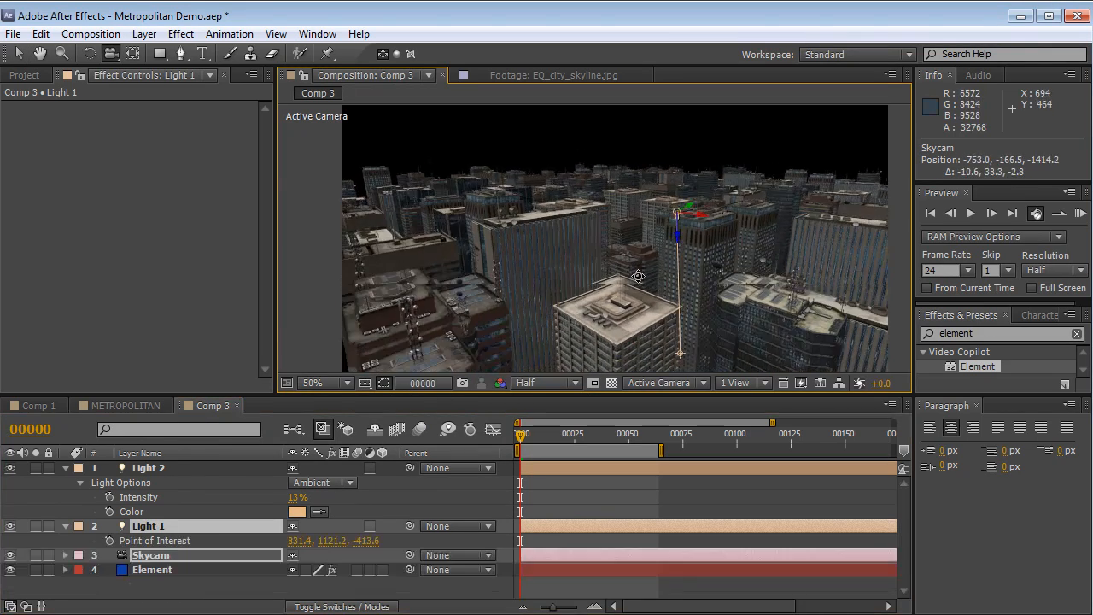
mouse_move(634, 249)
mouse_down()
mouse_move(628, 237)
mouse_move(665, 243)
mouse_move(652, 245)
mouse_up()
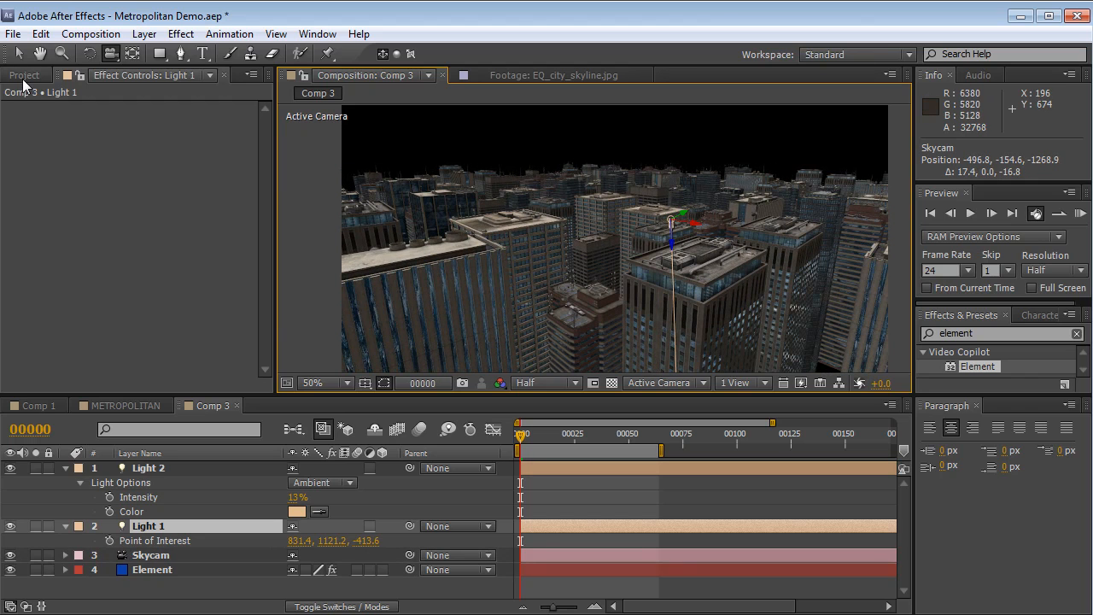
Step: Open the EQ_city_skyline.jpg footage from the Textures folder and examine the panorama in an enlarged view
click(24, 75)
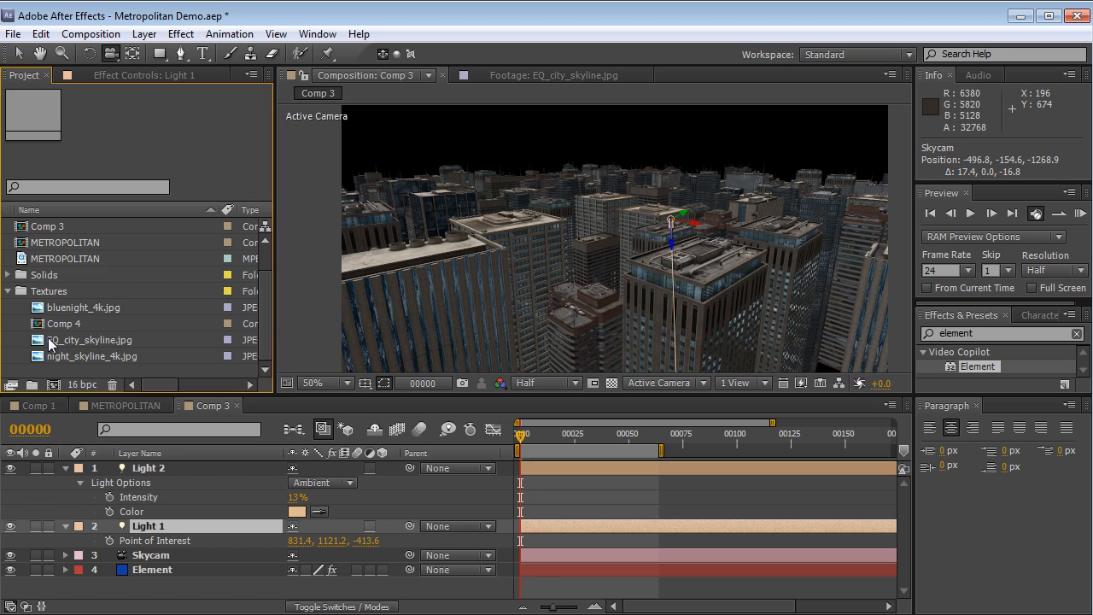
click(49, 341)
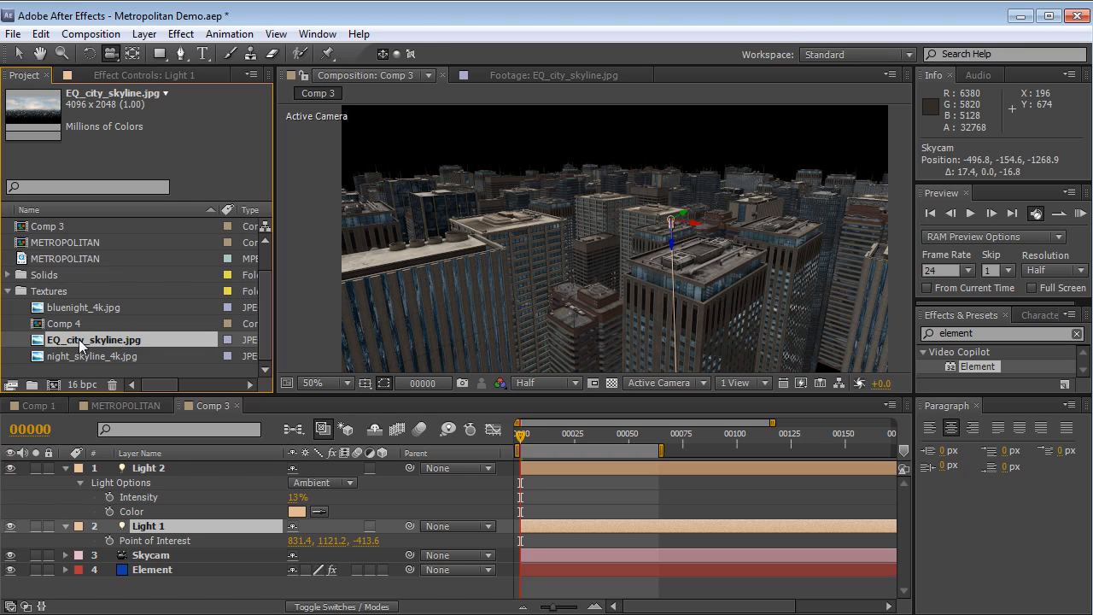
double_click(82, 344)
key(grave)
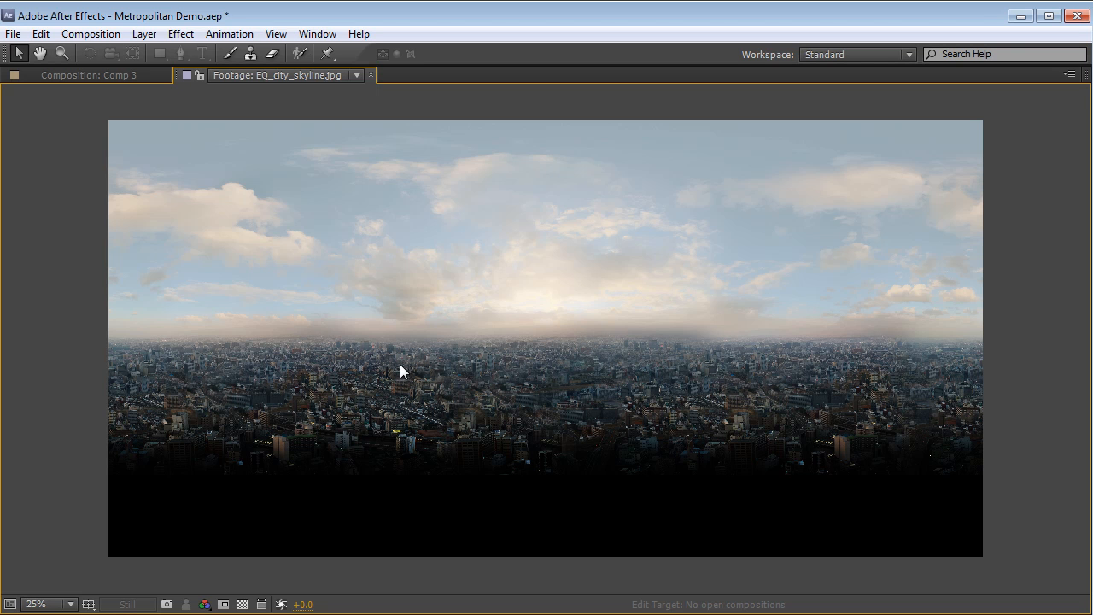
key(grave)
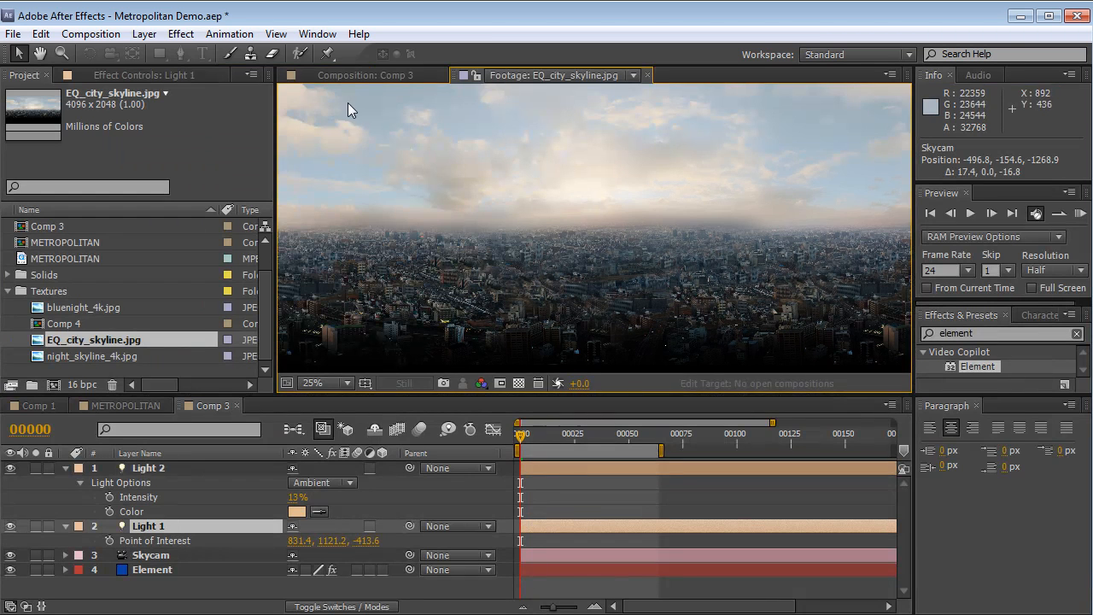
Step: Place EQ_city_skyline.jpg beneath the Element layer in Comp 3 and make it a 3D layer
click(325, 76)
drag(87, 339, 152, 578)
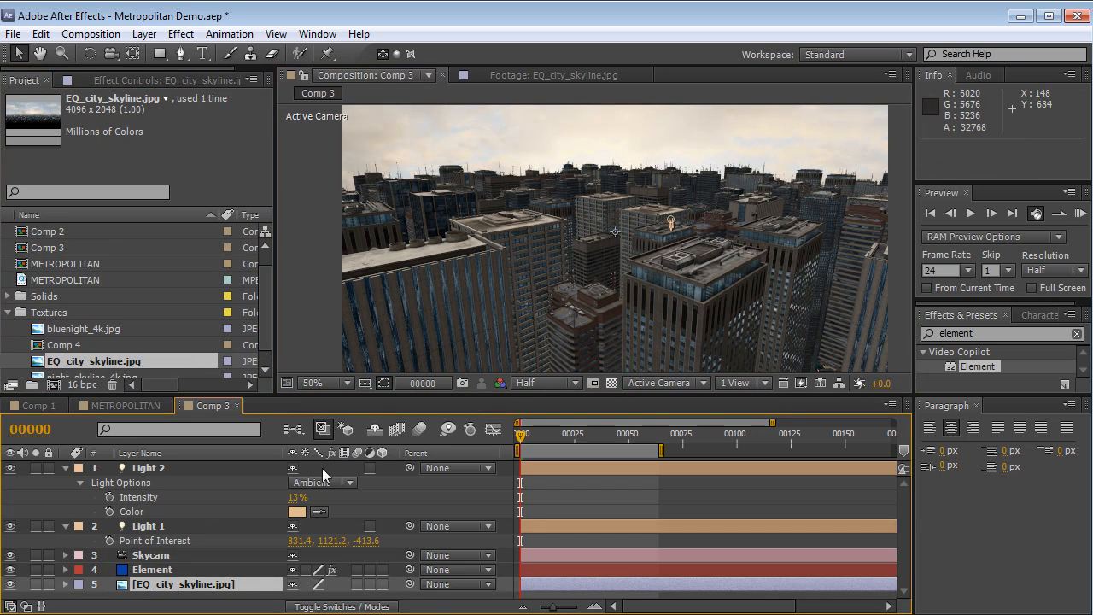
click(382, 585)
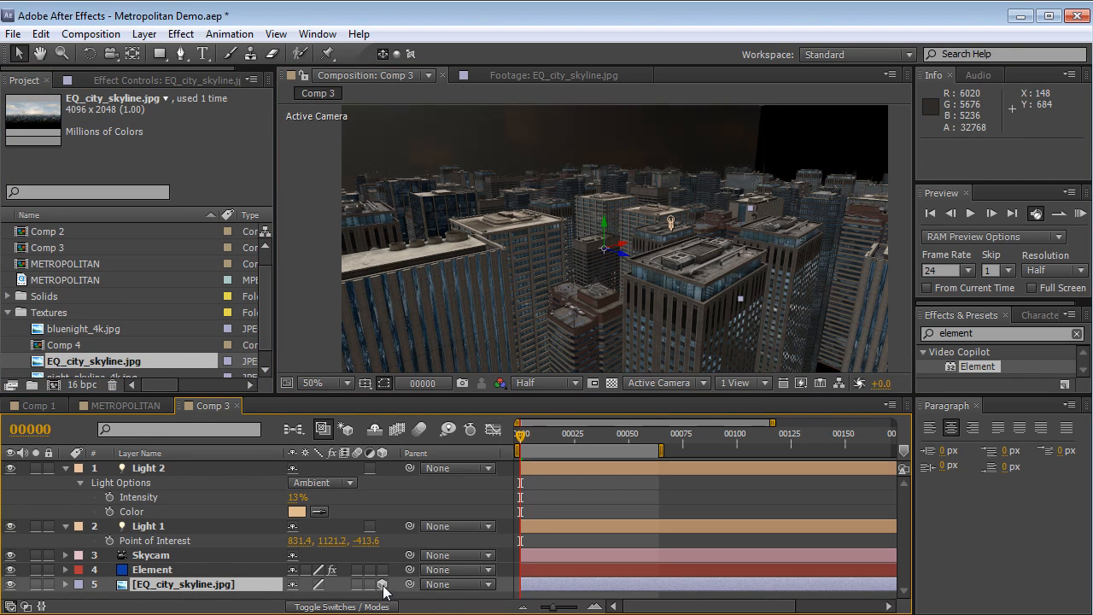
Step: Turn off Accepts Lights in the material options of the EQ_city_skyline.jpg layer
key(a)
key(a)
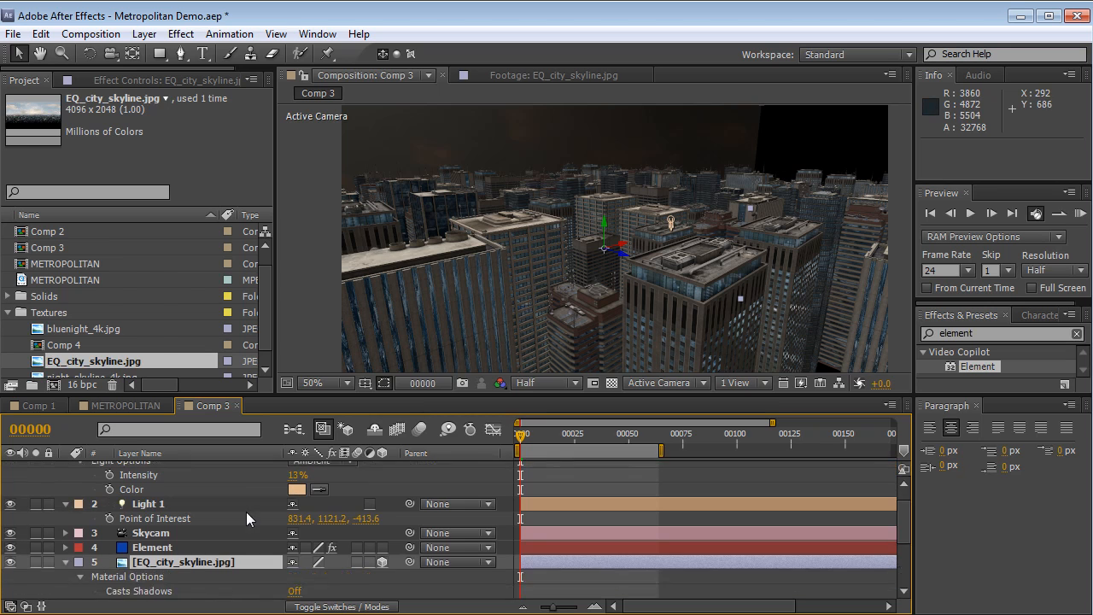
key(grave)
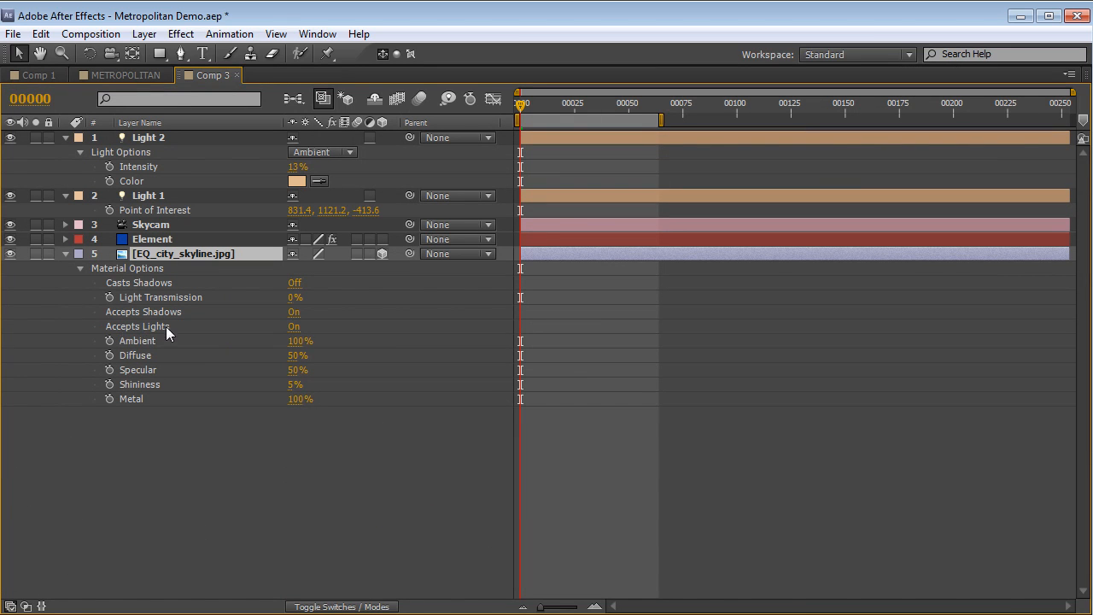
click(282, 327)
key(grave)
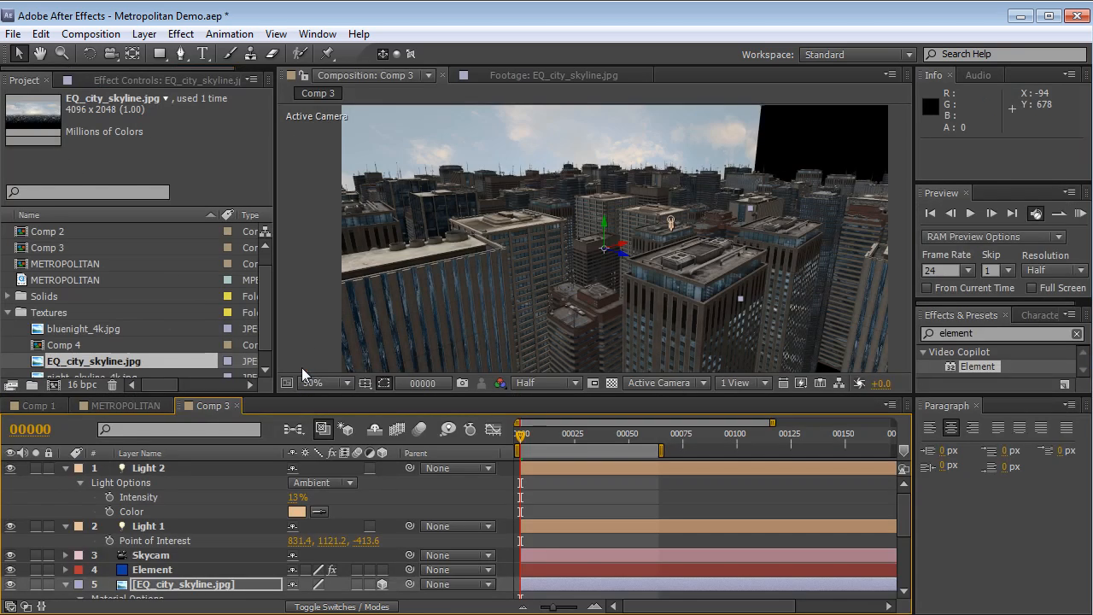
Step: Rotate the skyline layer about 45° around Y toward the camera and move it behind the city to about 2914.8, -191.1, 2395.3
key(w)
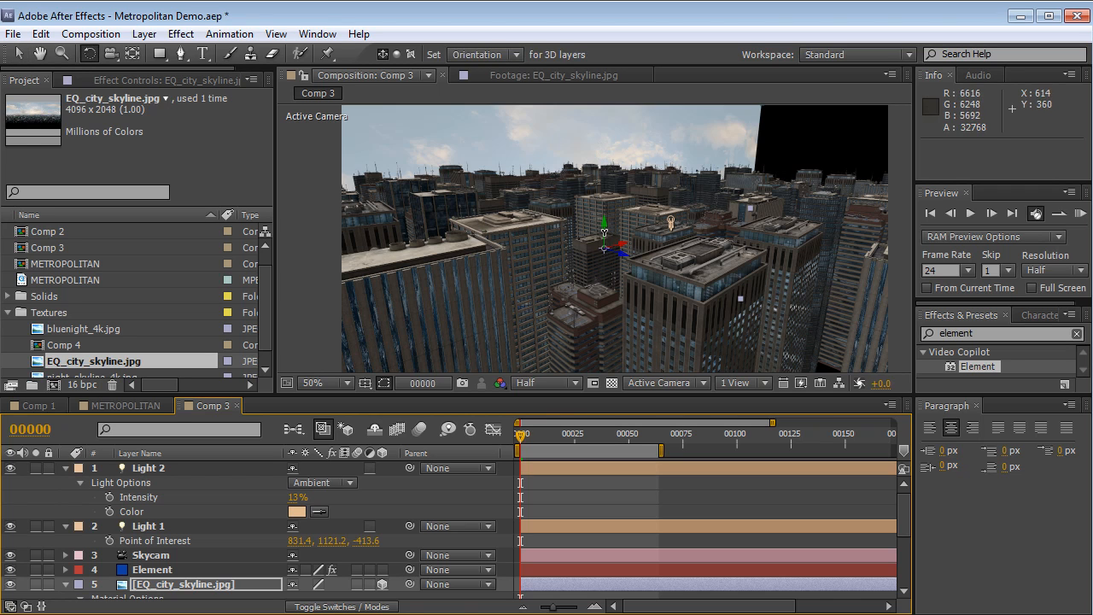
drag(601, 234, 588, 233)
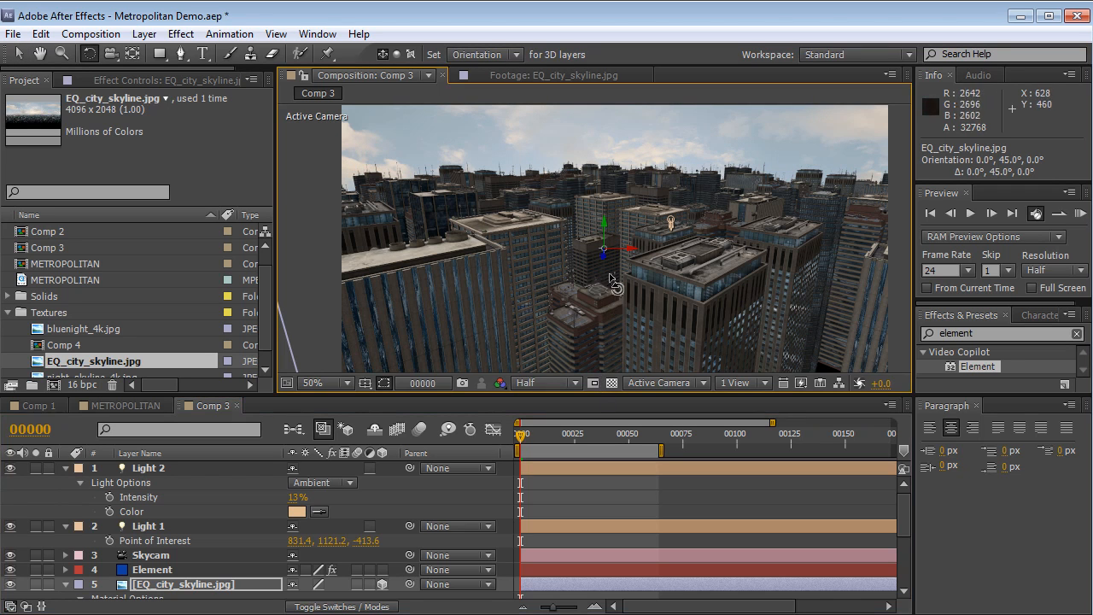
key(v)
drag(603, 259, 891, 328)
key(w)
drag(625, 192, 626, 205)
key(v)
drag(617, 258, 611, 202)
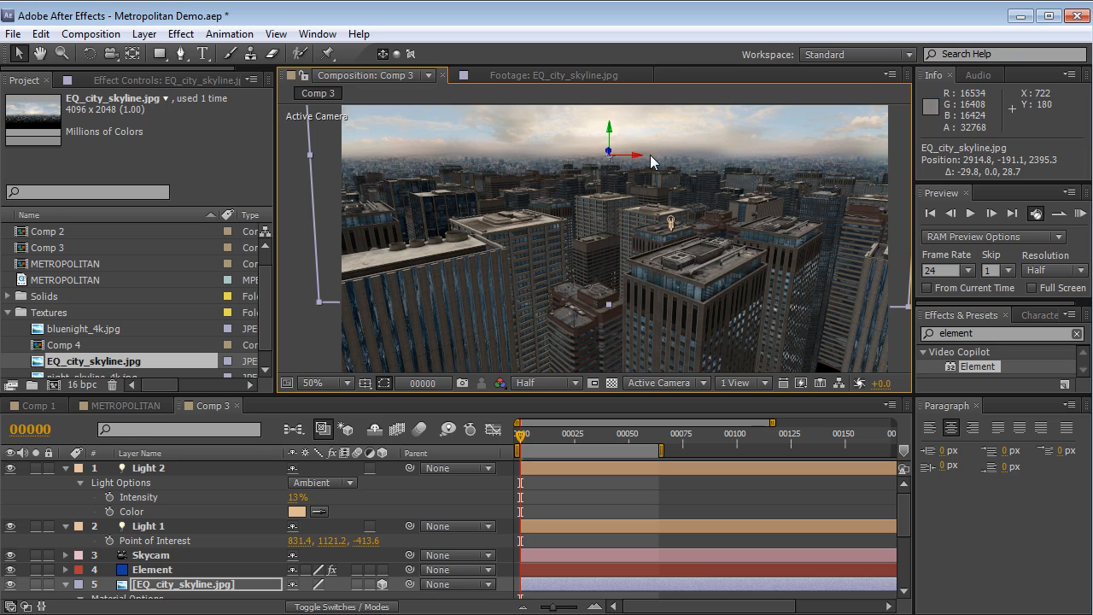
Step: Set the parallel Light 1's intensity to 237% and adjust the ambient Light 2's intensity to 13%
click(175, 525)
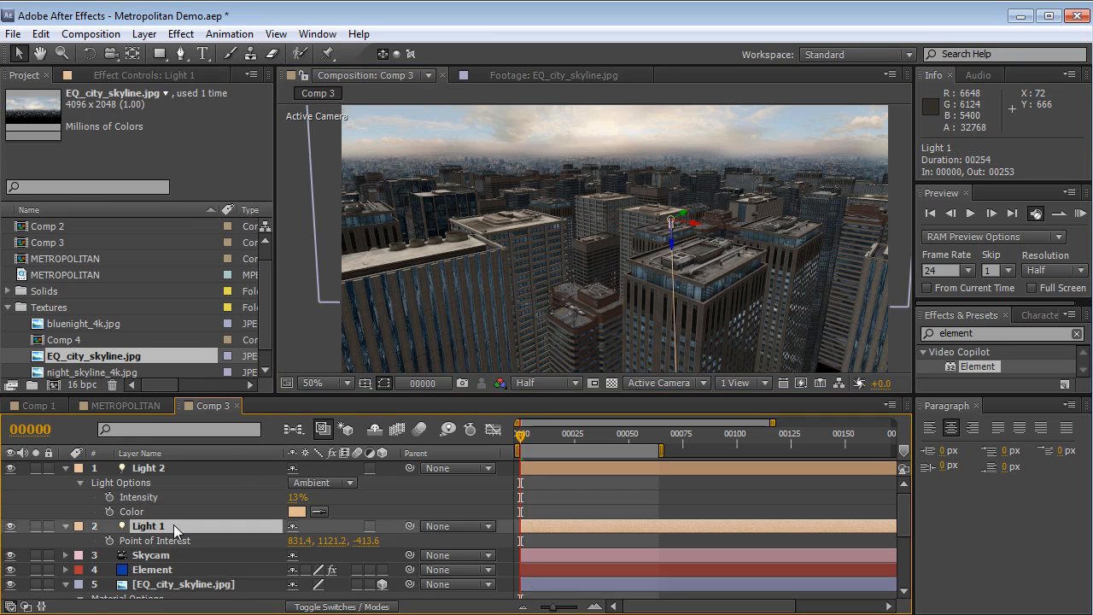
key(a)
key(a)
drag(295, 555, 334, 544)
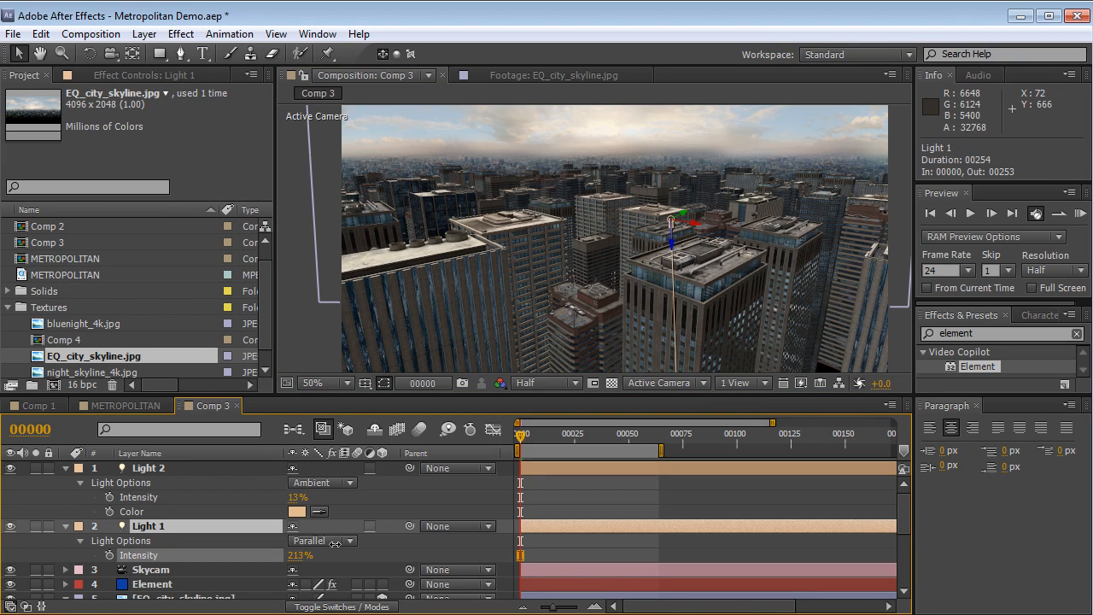
click(290, 497)
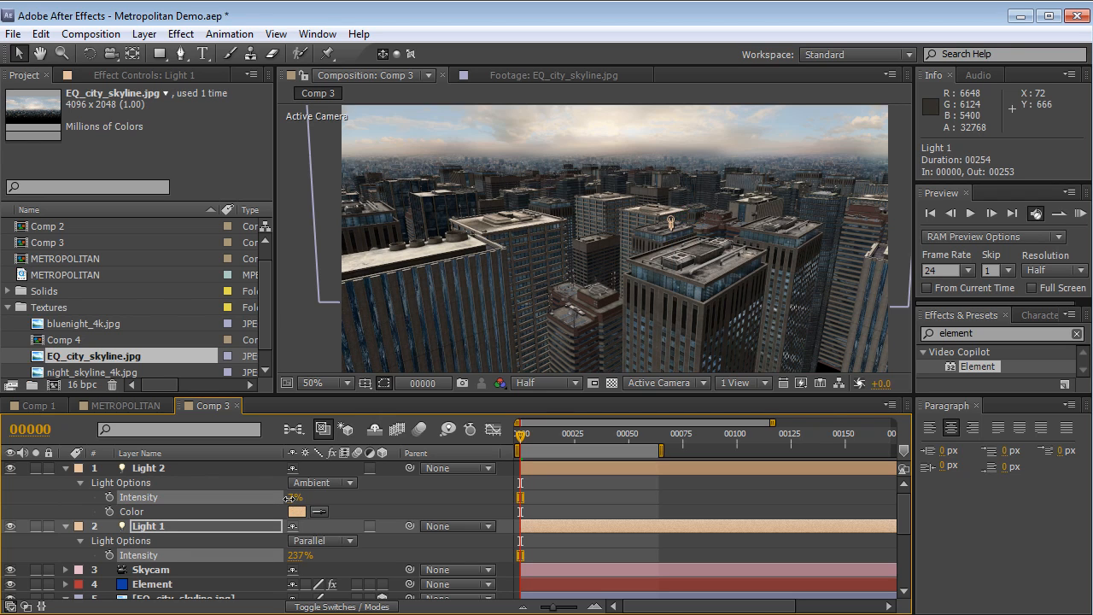
drag(293, 497, 274, 541)
Step: Redirect Light 1 by setting its point of interest to about 541.4, 1211.2, -567.6, and collapse both lights' properties
click(299, 549)
key(a)
mouse_move(367, 543)
mouse_down()
mouse_move(401, 538)
mouse_move(358, 541)
mouse_up()
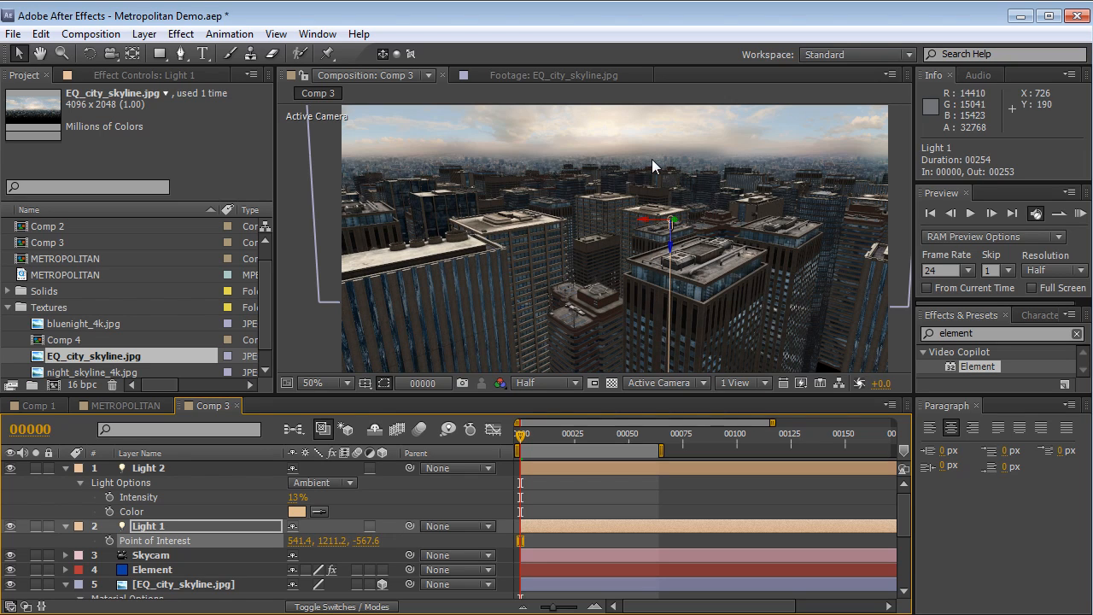
key(a)
key(a)
drag(323, 544, 314, 544)
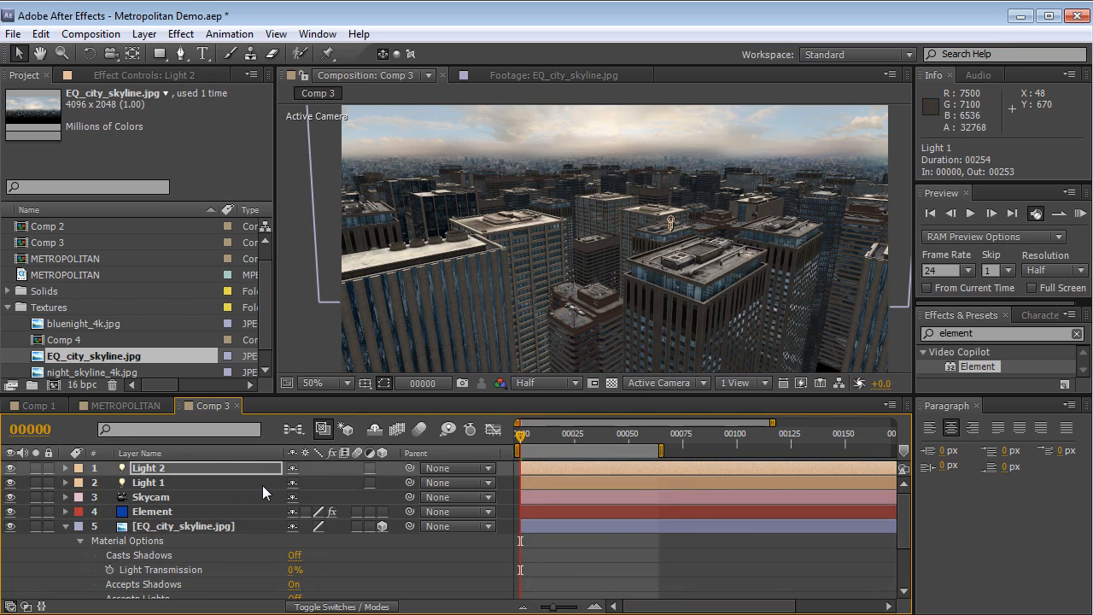
Step: Enable ambient occlusion in the Element effect's render settings and set its intensity to 2.2
click(154, 512)
click(122, 75)
drag(265, 159, 263, 221)
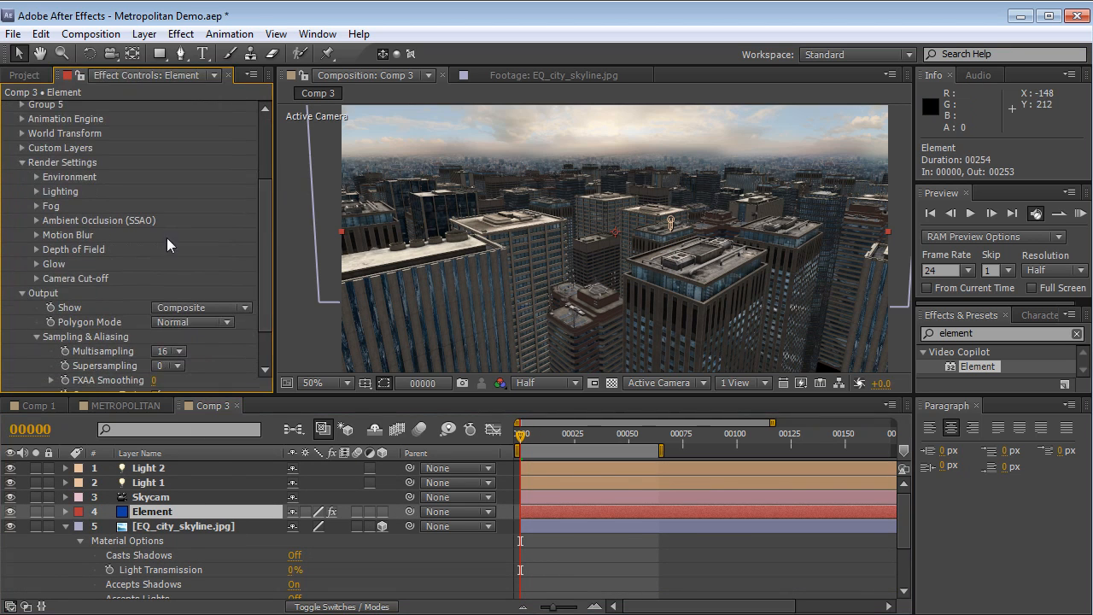
click(36, 221)
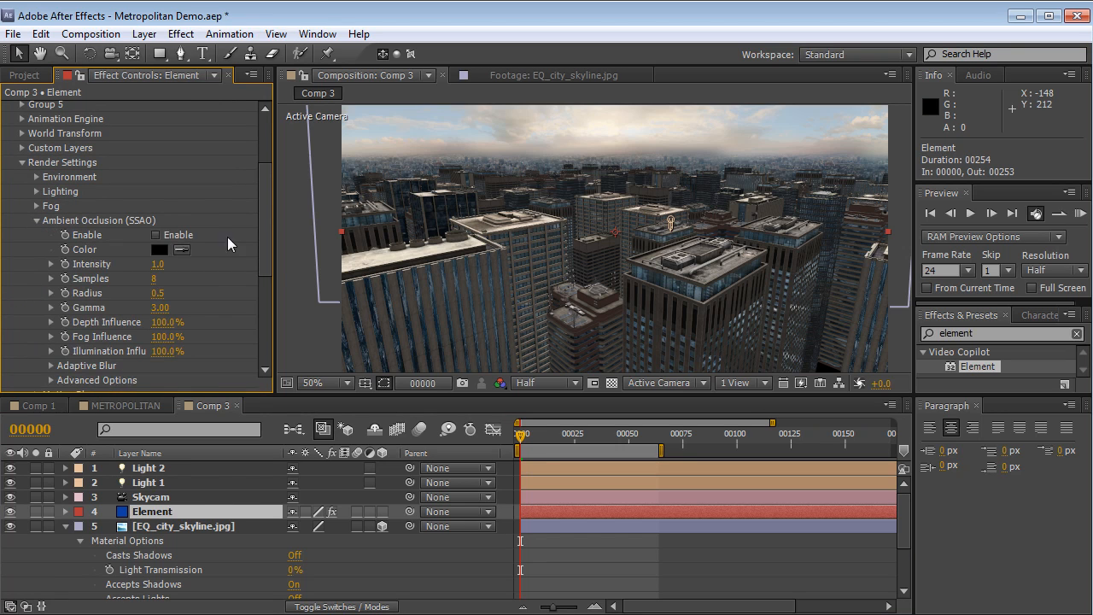
click(155, 235)
drag(161, 270, 169, 262)
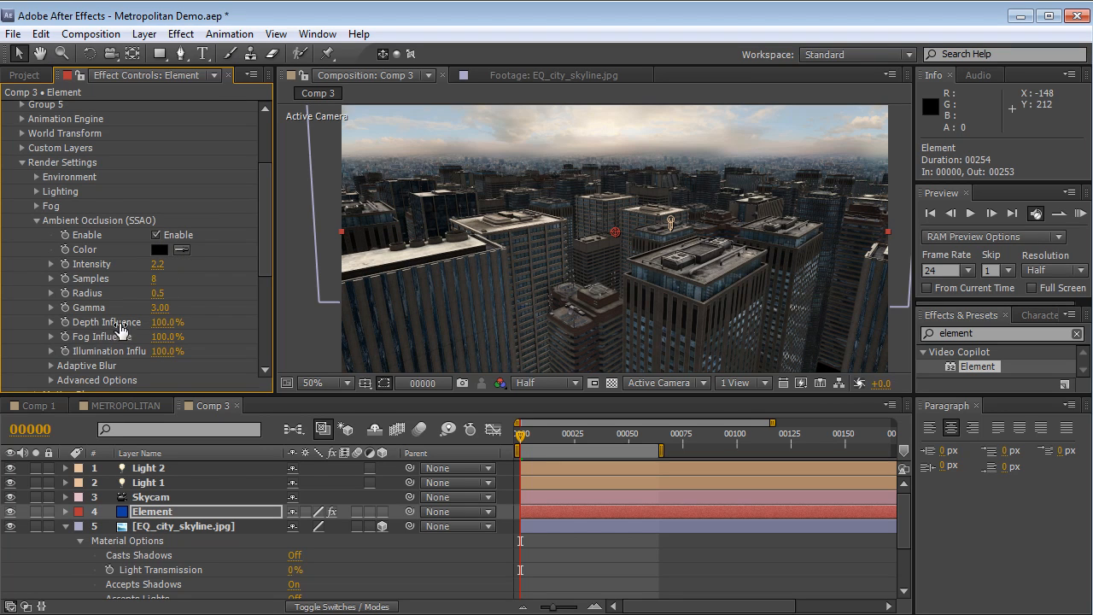
Step: Set the ambient occlusion depth influence to 20%, radius to 1.7 and intensity to 5.5, and inspect the shading in an enlarged view
click(162, 322)
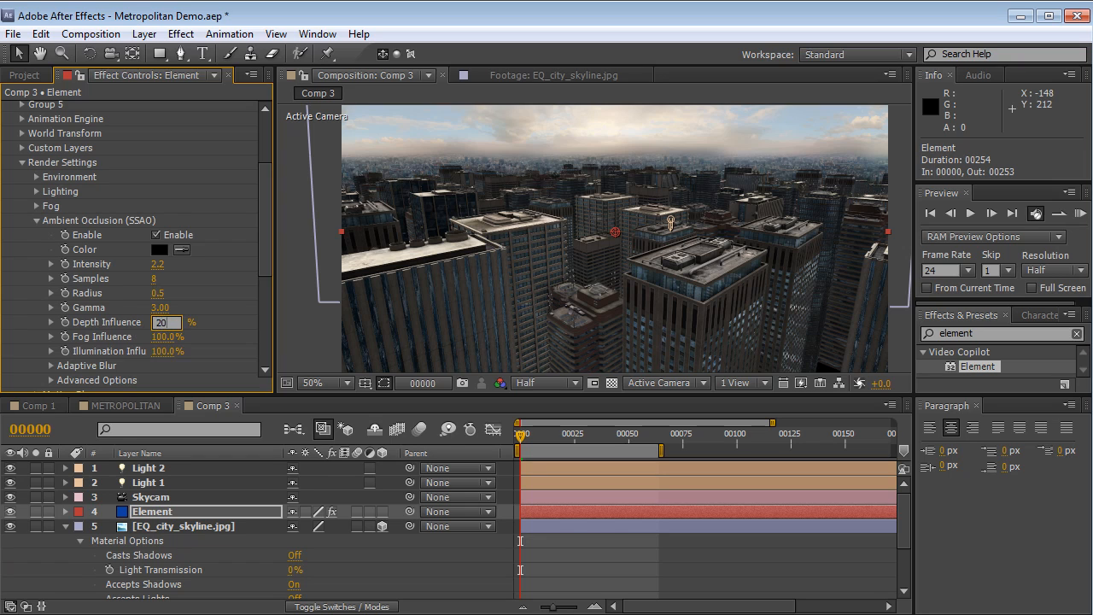
key(Return)
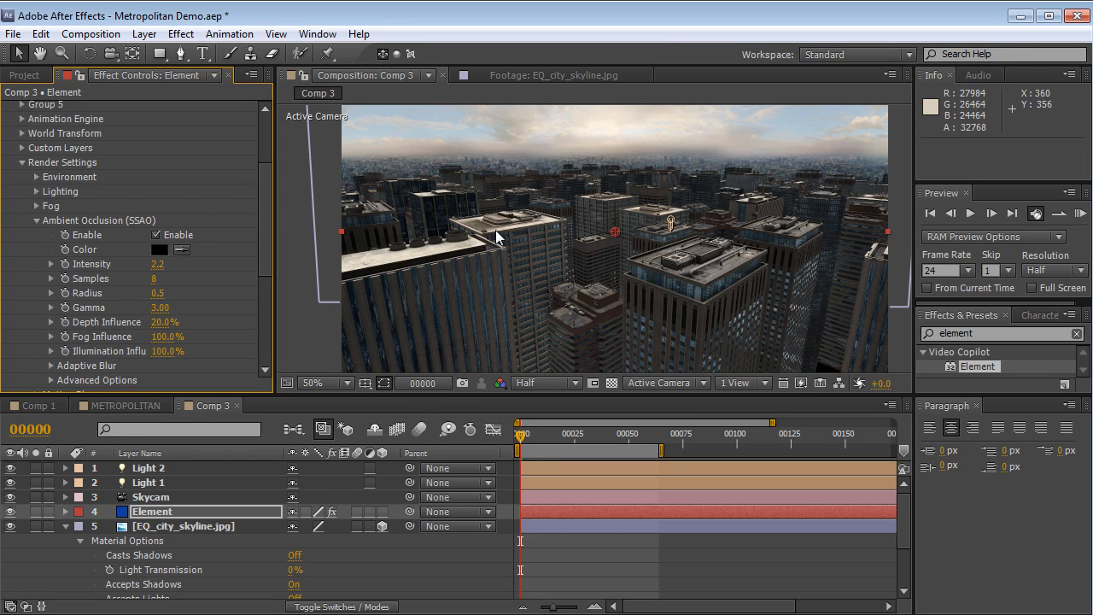
mouse_move(171, 293)
mouse_down()
mouse_move(155, 303)
mouse_move(170, 291)
mouse_move(165, 263)
mouse_move(194, 287)
mouse_move(207, 283)
mouse_move(171, 264)
mouse_up()
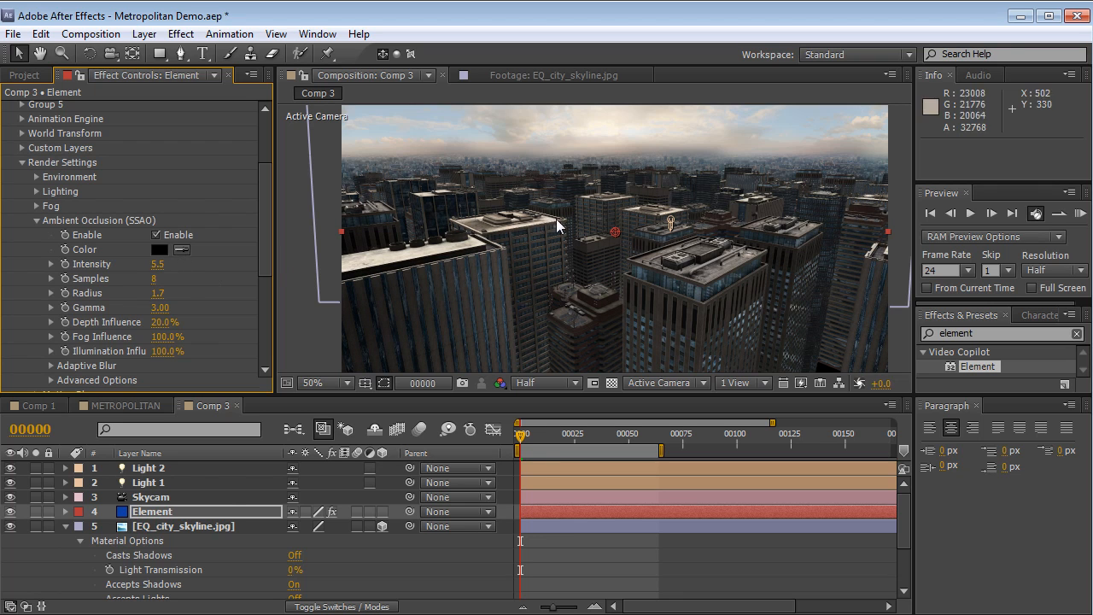
scroll(589, 230, up, 2)
key(grave)
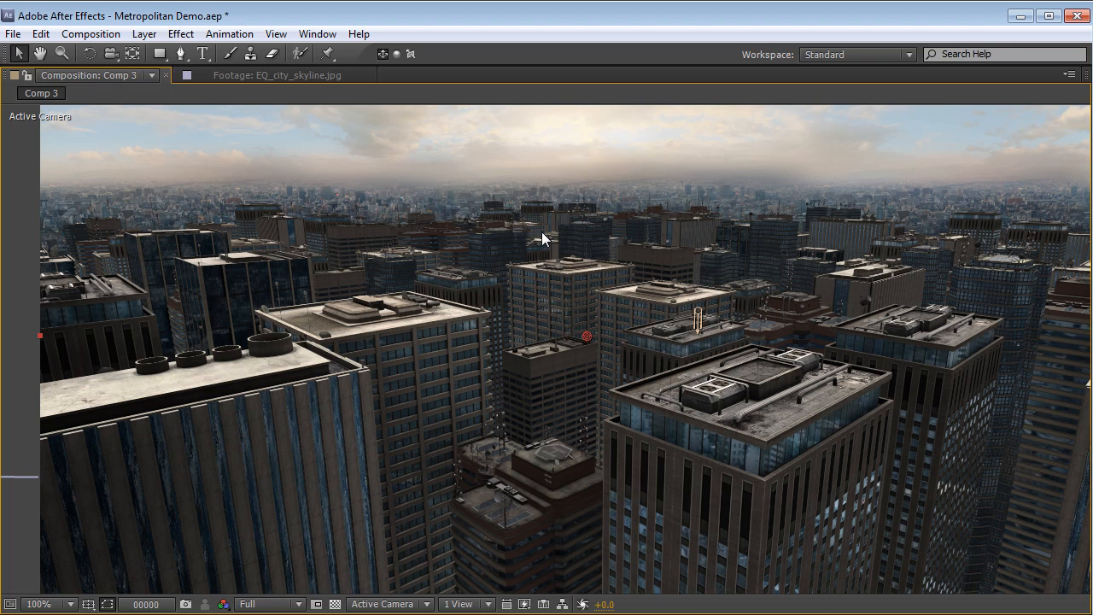
scroll(541, 231, down, 2)
key(grave)
Step: Expand the replicated city in Group 1 by setting Scale Shape to 123.30 and Particle Count to 396
scroll(14, 163, up, 3)
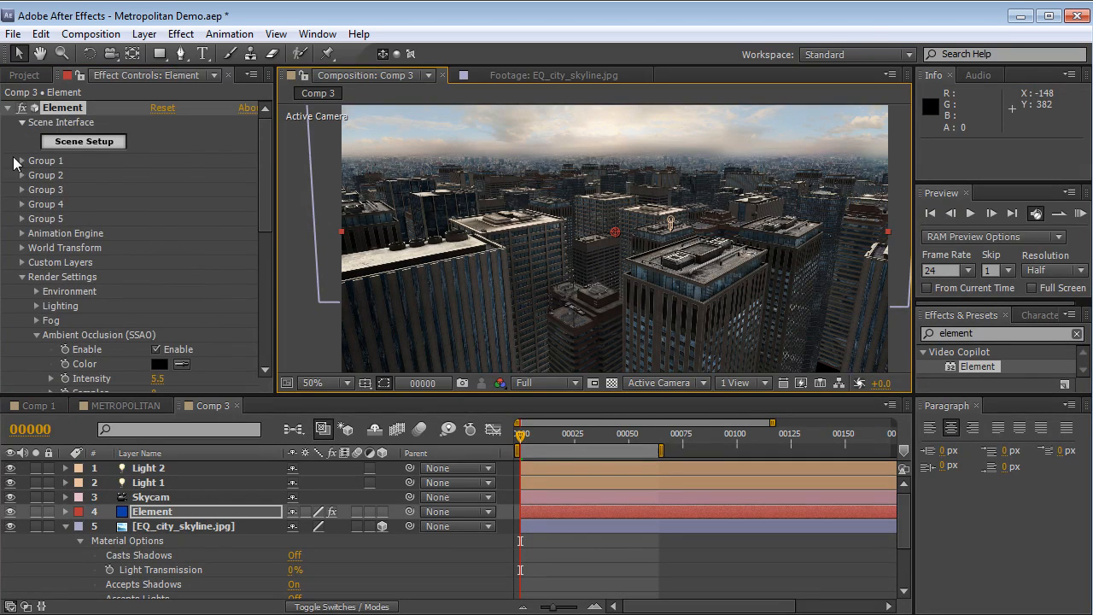
click(20, 161)
scroll(40, 225, down, 1)
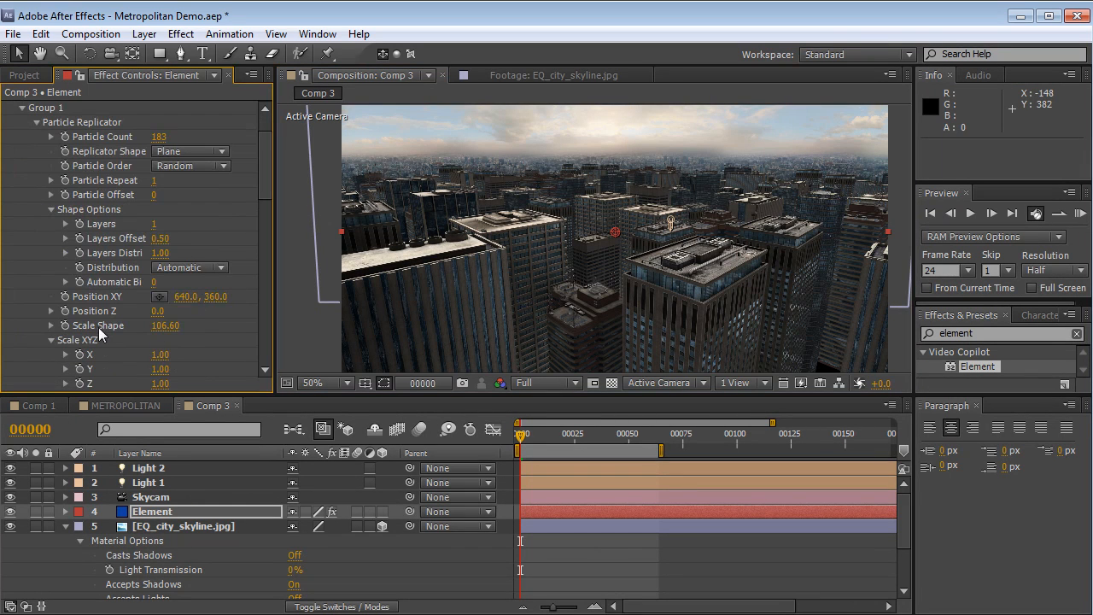
drag(165, 332, 295, 313)
drag(159, 136, 282, 126)
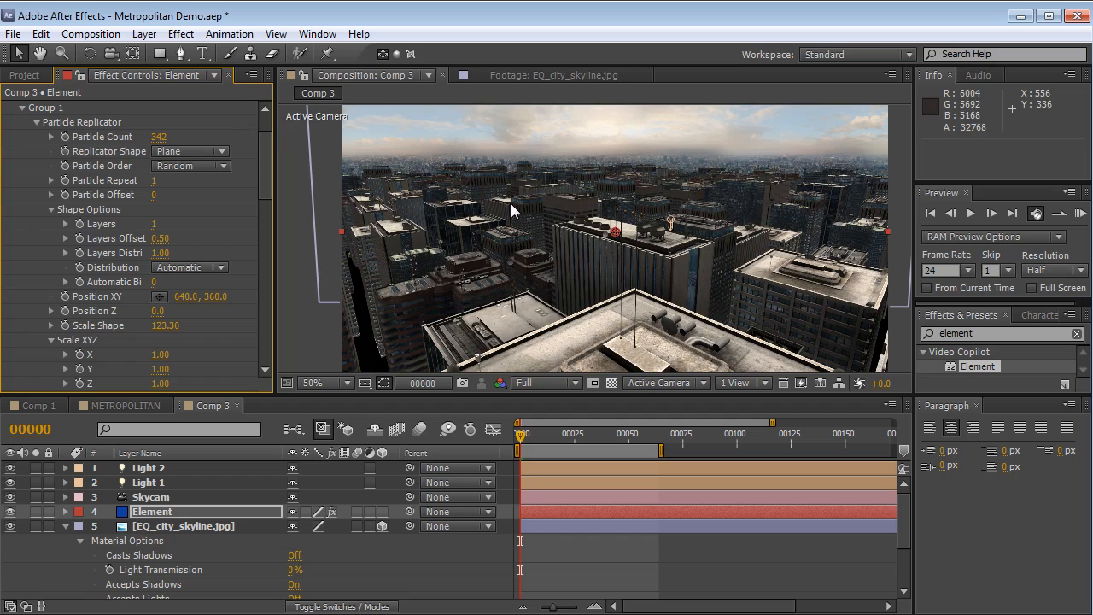
drag(160, 136, 197, 130)
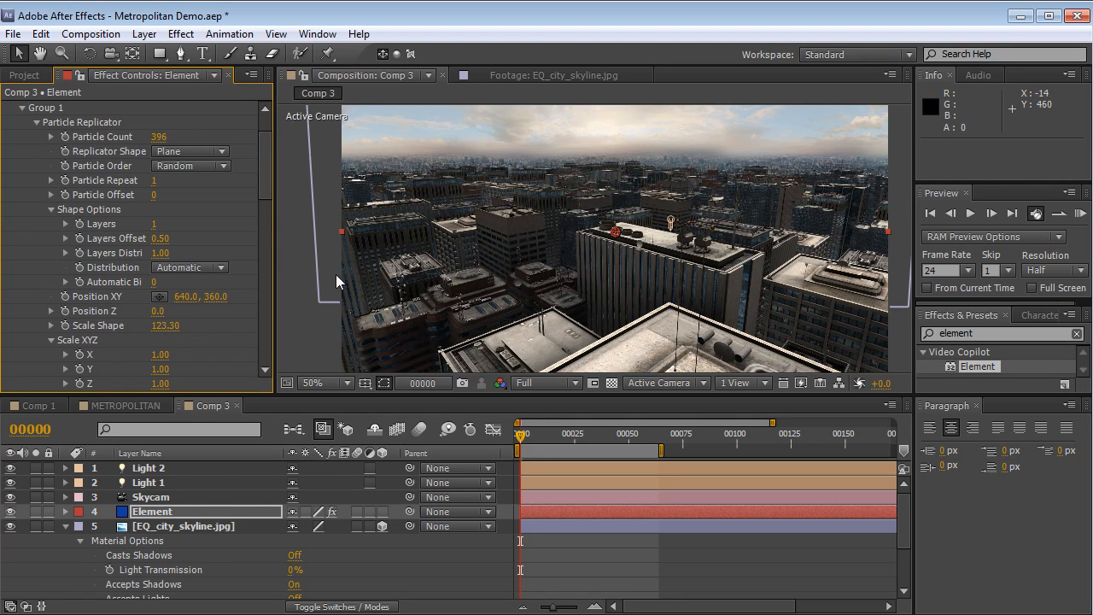
Step: Enable fog in Element's render settings and sample its color from the haze along the horizon
drag(261, 186, 253, 300)
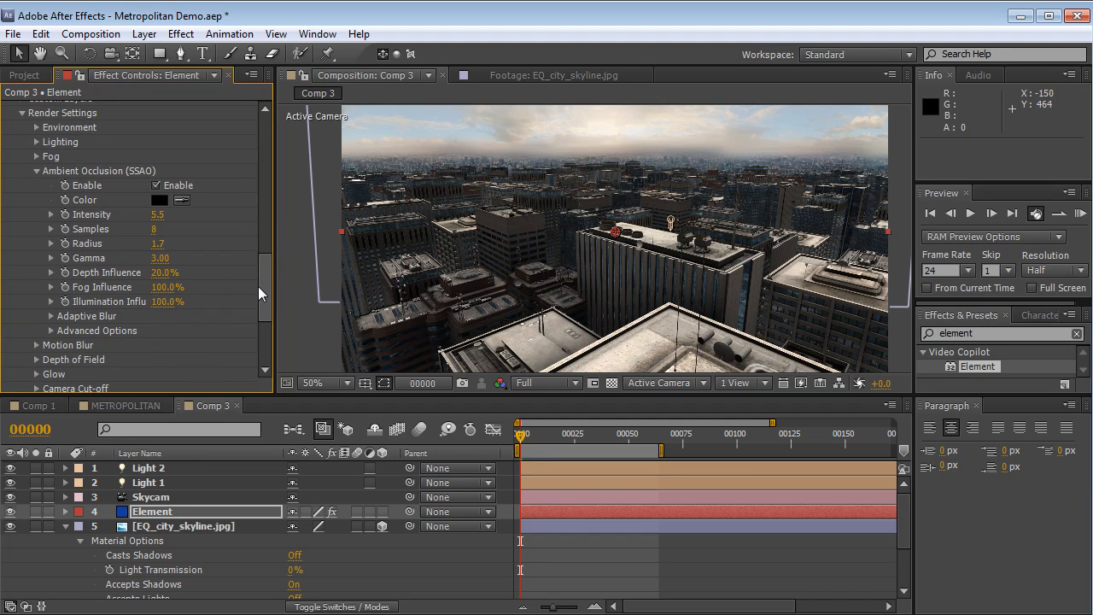
click(36, 171)
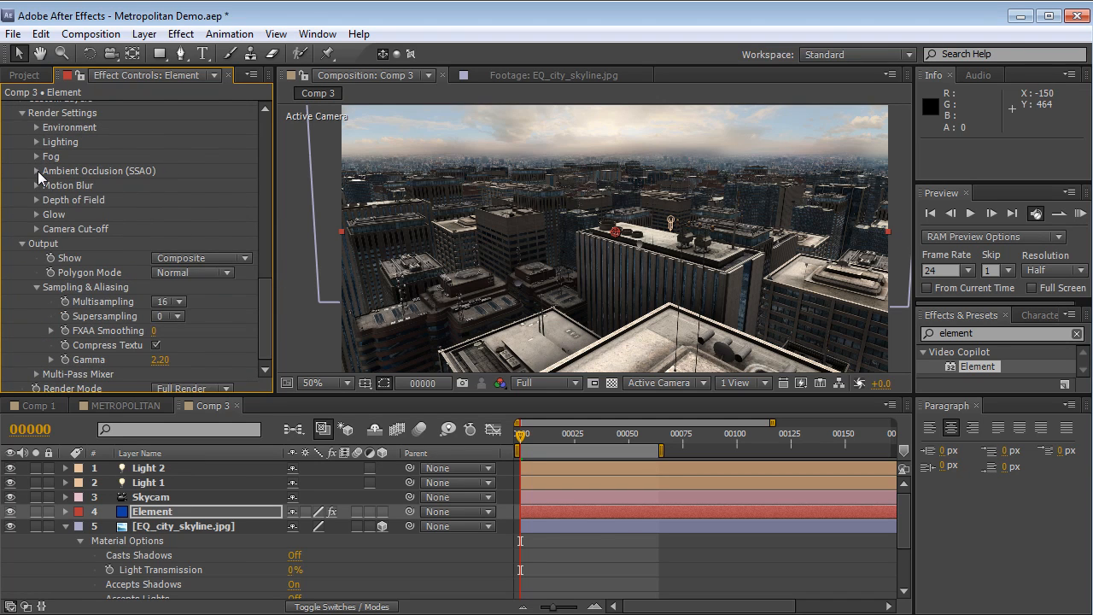
click(36, 157)
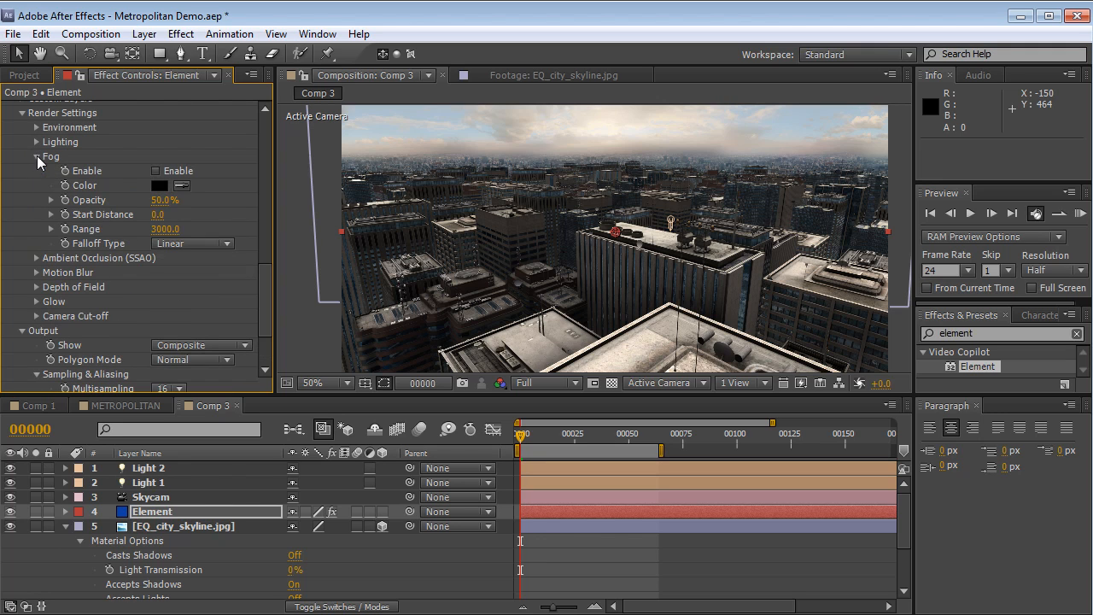
click(156, 171)
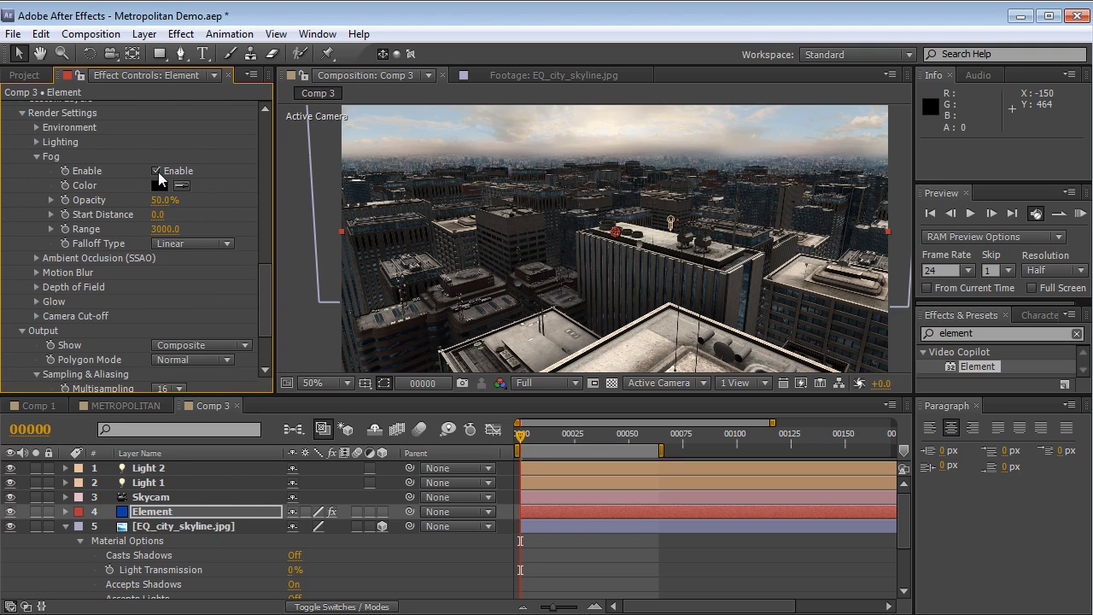
click(181, 185)
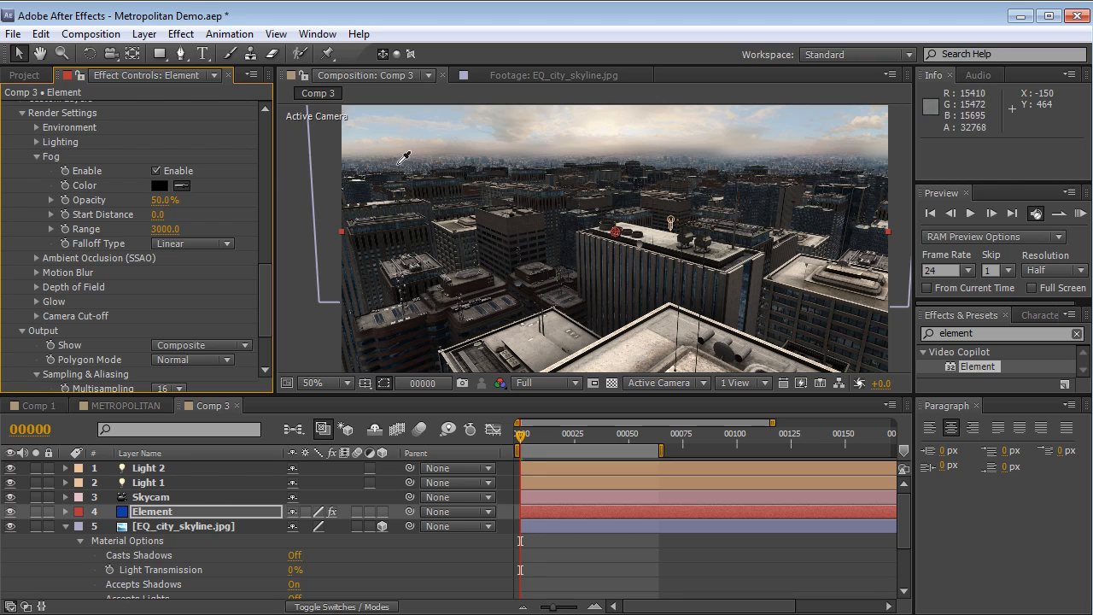
click(392, 159)
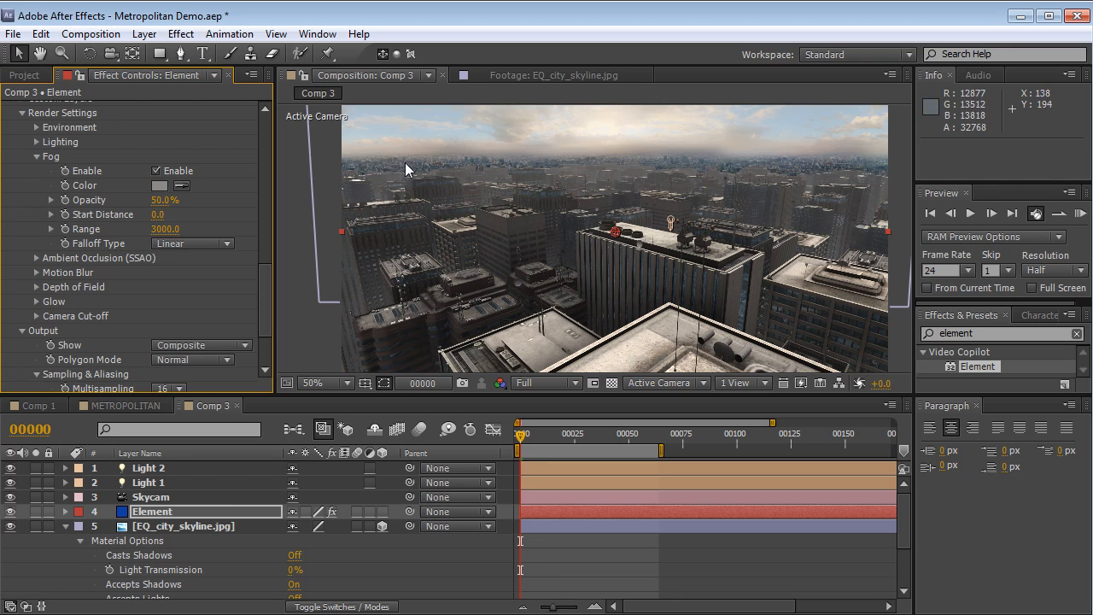
Step: Resample the fog color from the distant city in the skyline image to get the blue-gray 5C6469
click(161, 185)
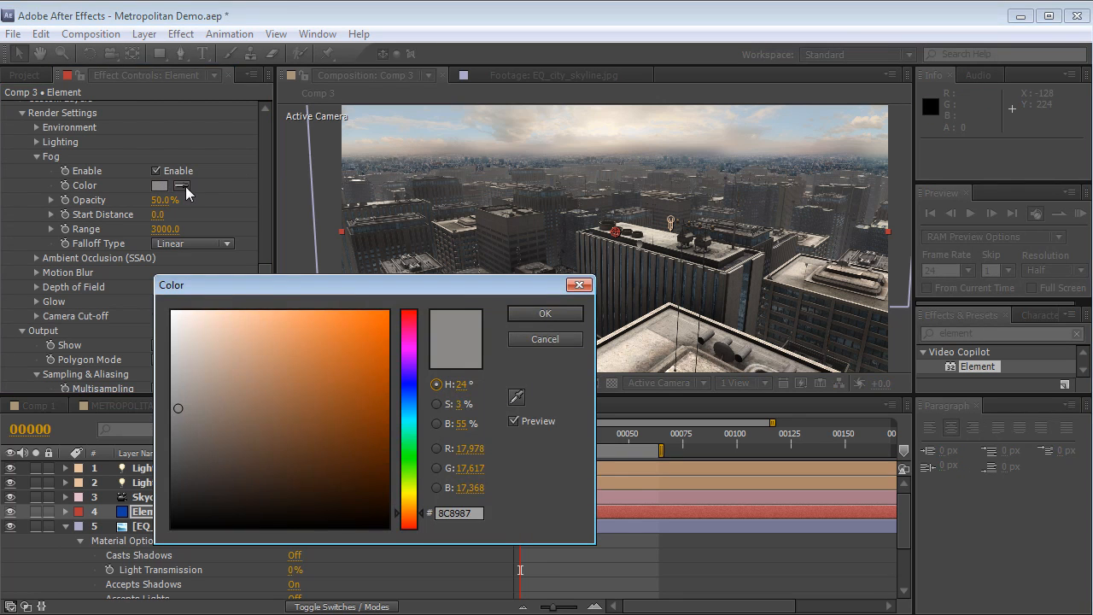
key(Escape)
click(181, 186)
click(361, 162)
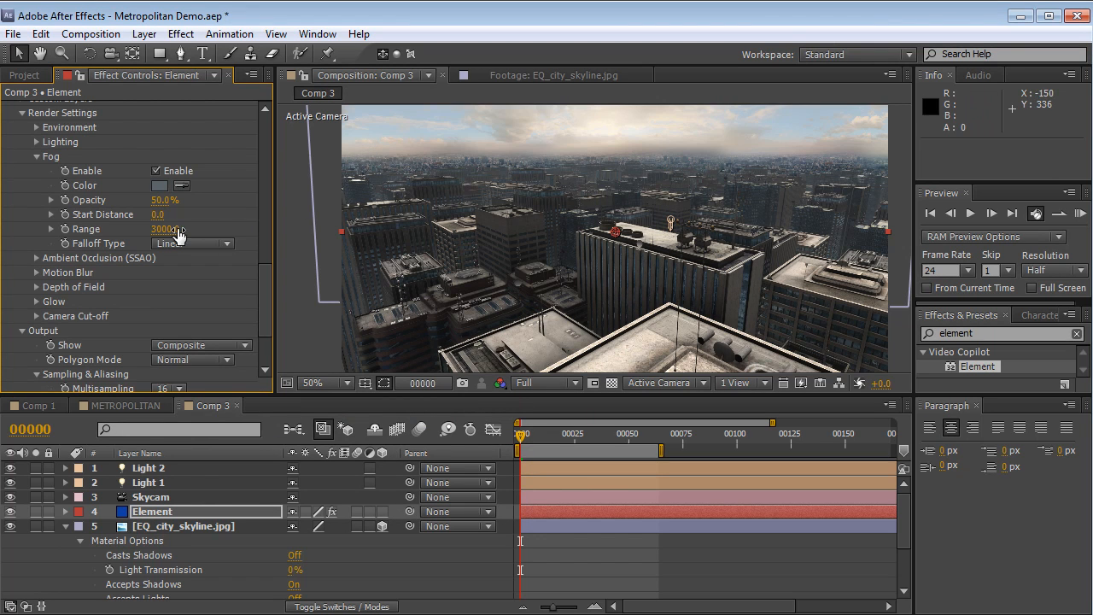
Step: Set the fog range to 1640 and its start distance to 70
drag(174, 231, 147, 229)
drag(61, 229, 57, 215)
drag(189, 213, 149, 221)
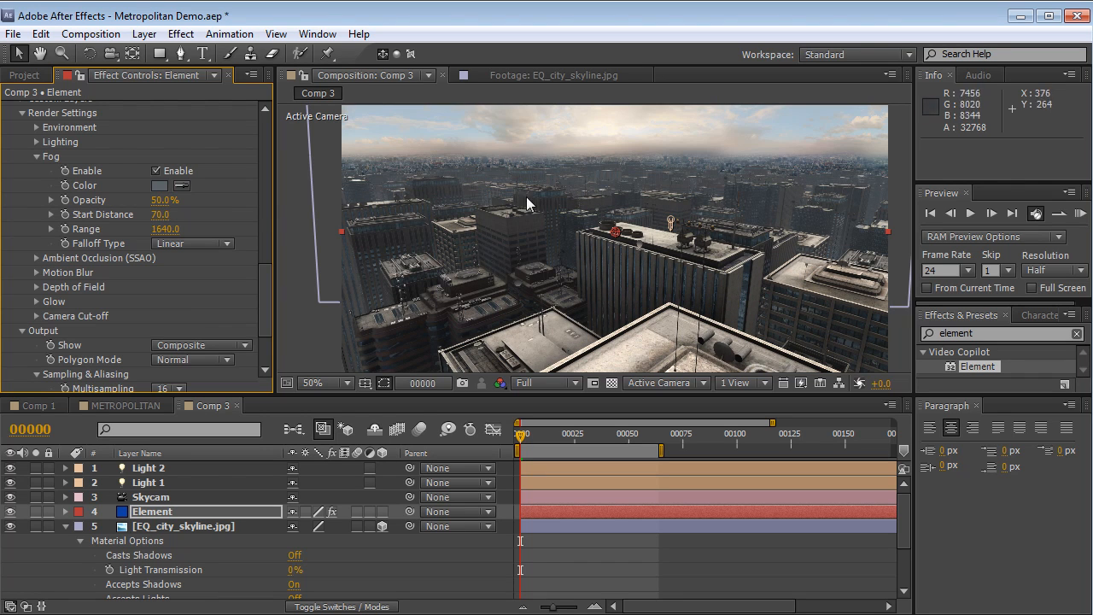
Step: Shift the fog color to a darker, more saturated blue close to 425460
click(159, 186)
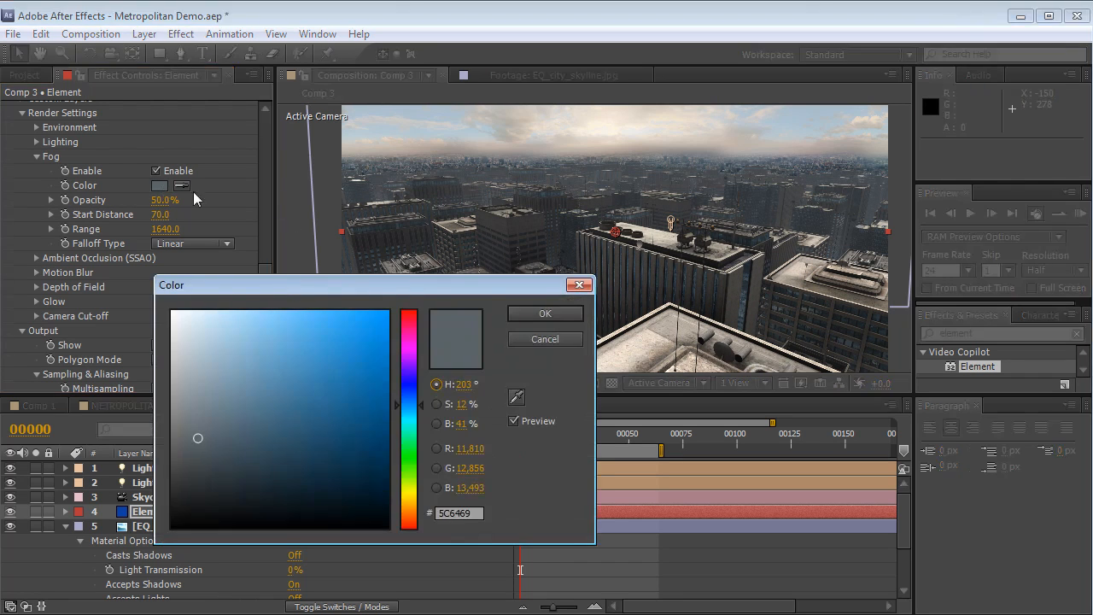
drag(205, 440, 246, 445)
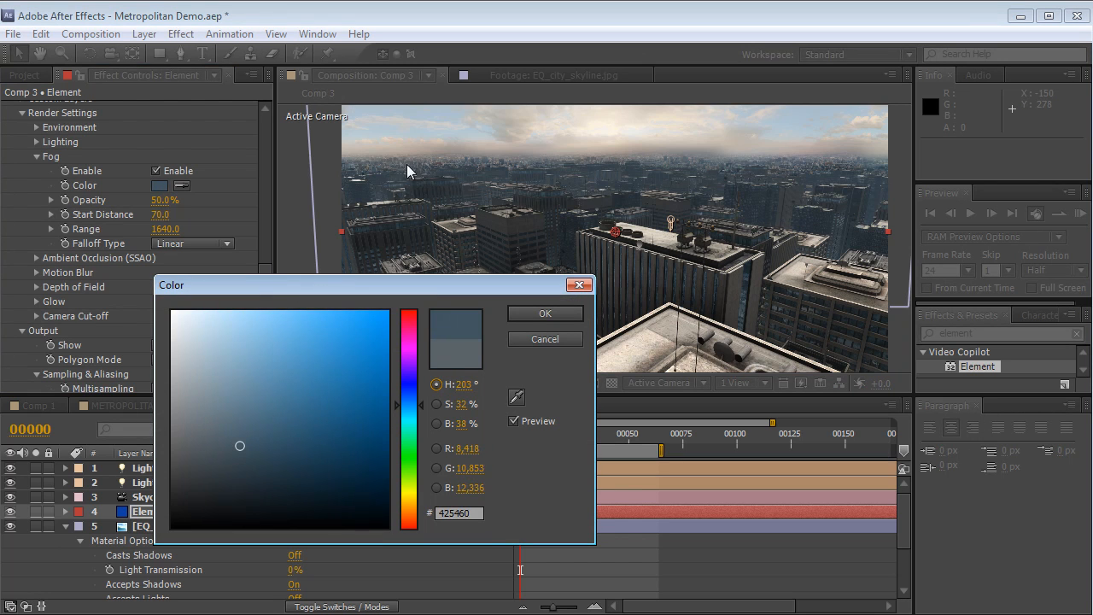
drag(252, 451, 242, 452)
click(544, 313)
Step: Examine at 200% how the fogged distant buildings blend into the skyline image at the horizon
scroll(507, 176, up, 1)
key(space)
drag(325, 136, 497, 279)
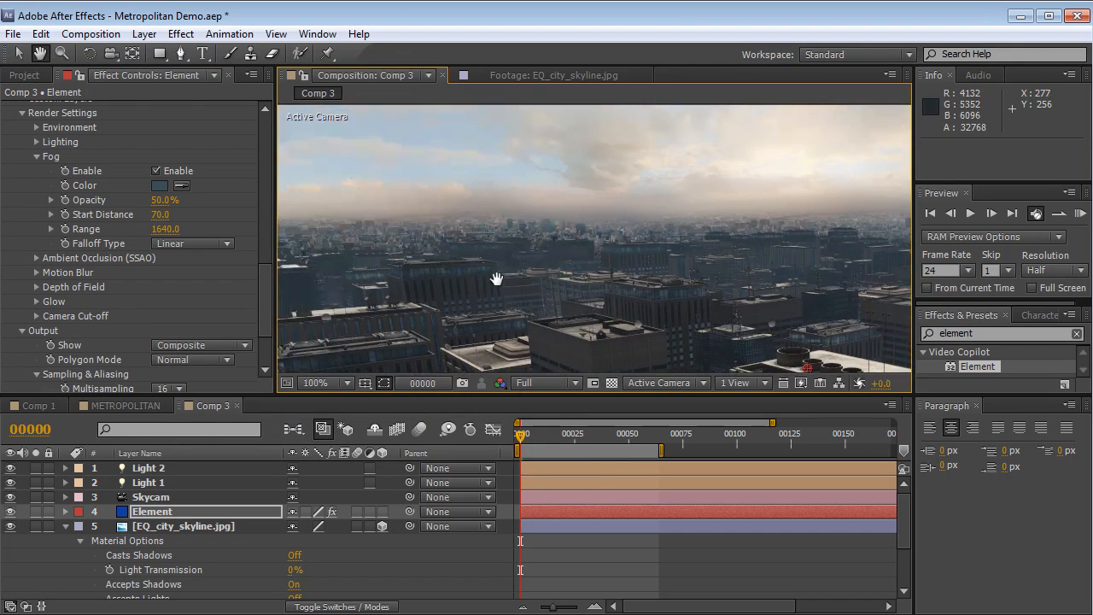
scroll(496, 279, up, 1)
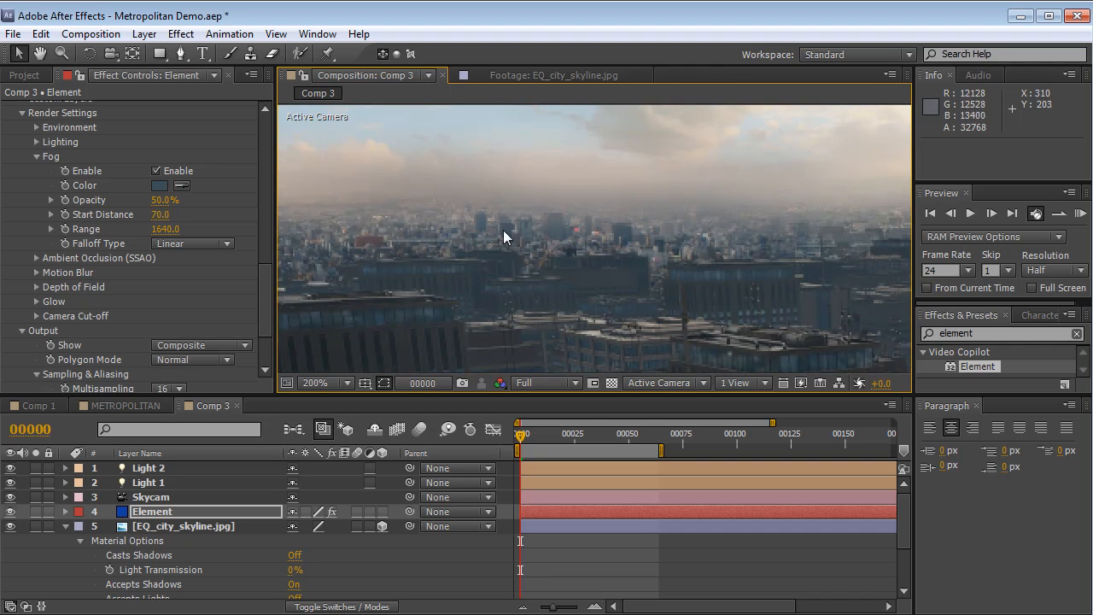
Step: Orbit the Skycam slightly to reframe the city rooftops against the horizon and save the project
scroll(572, 246, down, 1)
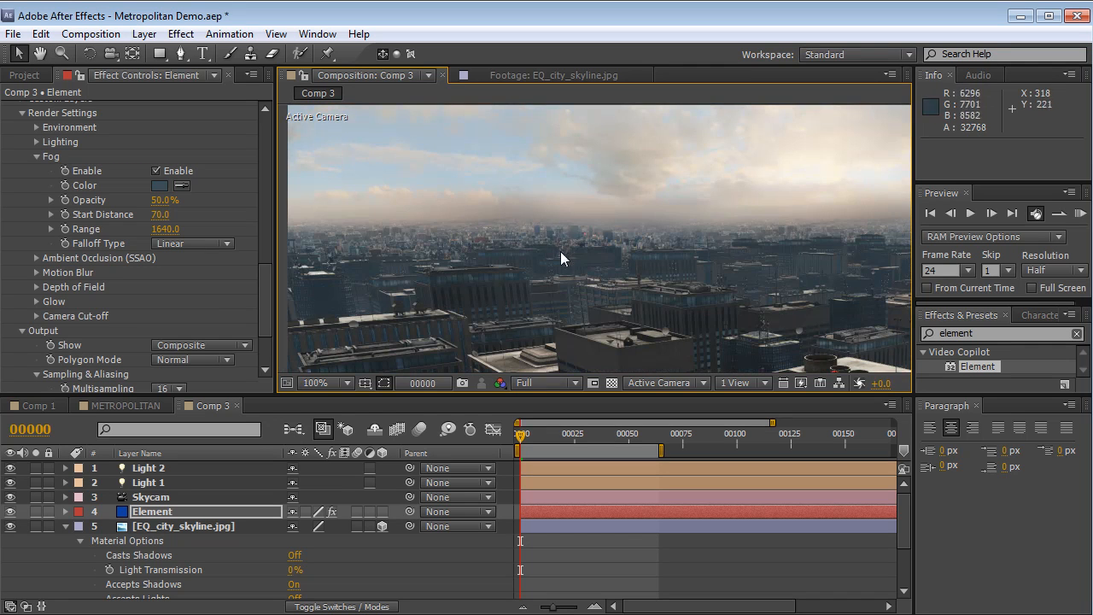
scroll(595, 239, down, 1)
drag(655, 247, 603, 267)
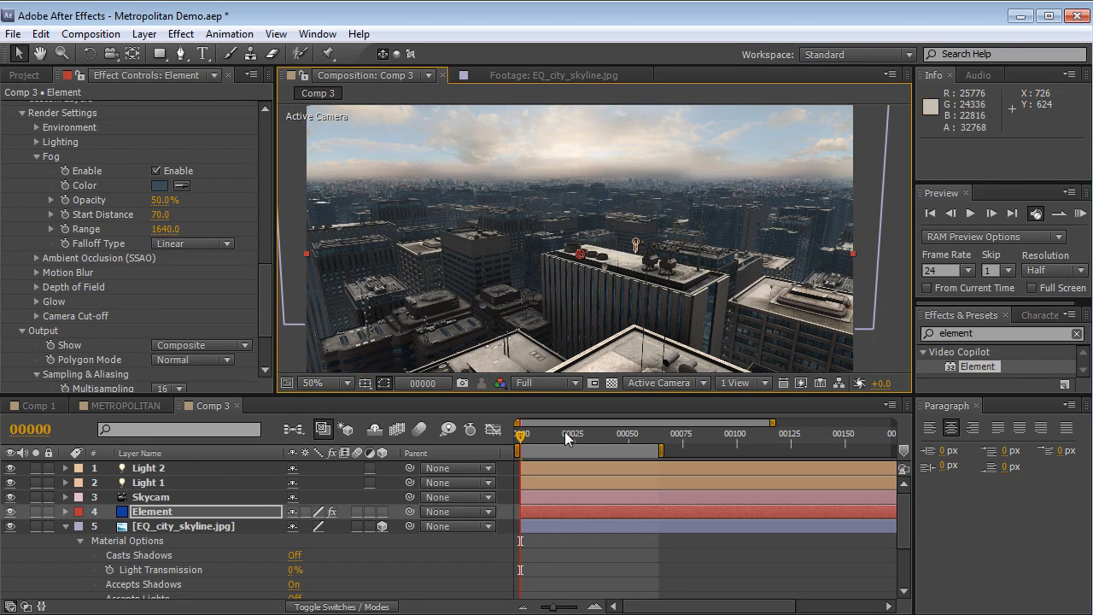
key(c)
drag(654, 331, 640, 327)
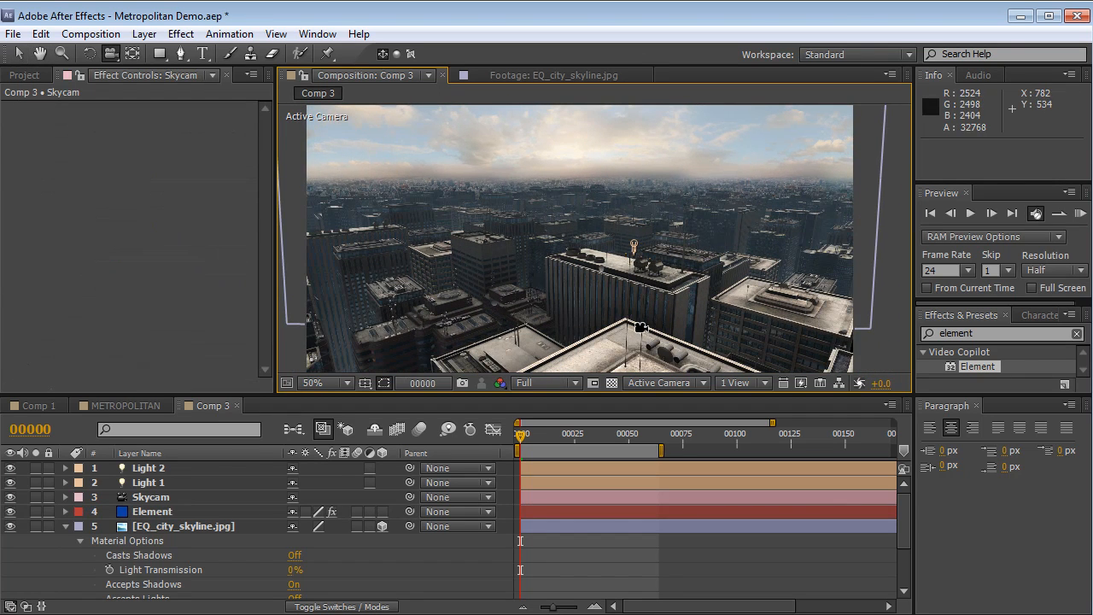
drag(574, 298, 569, 278)
drag(597, 239, 605, 247)
key(ctrl+s)
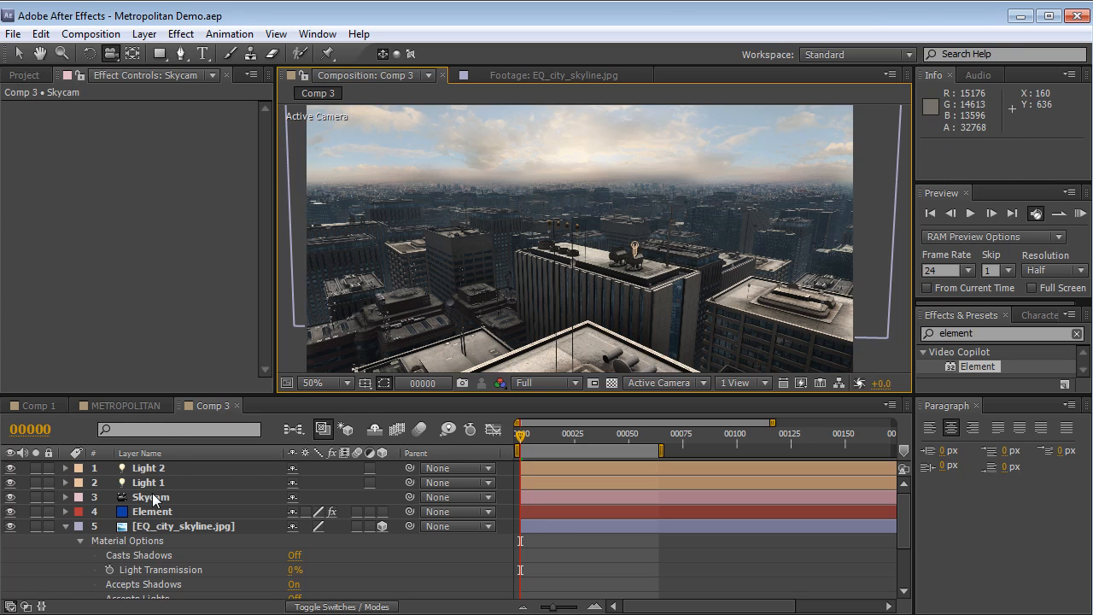
Step: Raise the EQ_city_skyline.jpg layer by about 79 px to realign its horizon with the 3D city
click(164, 527)
key(v)
drag(687, 188, 688, 183)
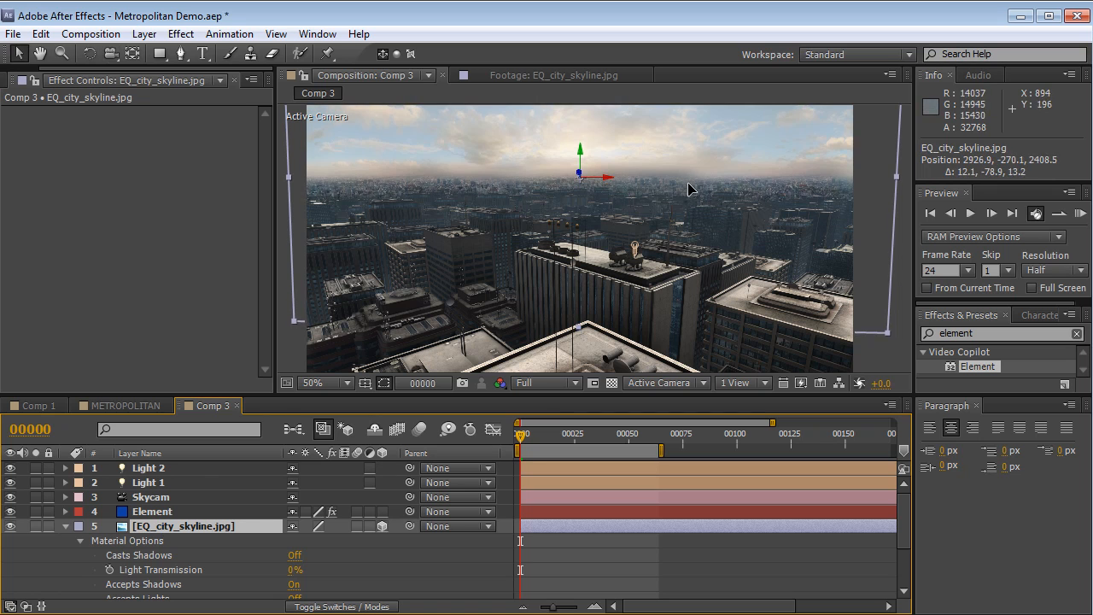
Step: Open the scene setup of the Element layer and additionally assign skyscraper_02, skyscraper_03 and office_04 to group 2
click(168, 513)
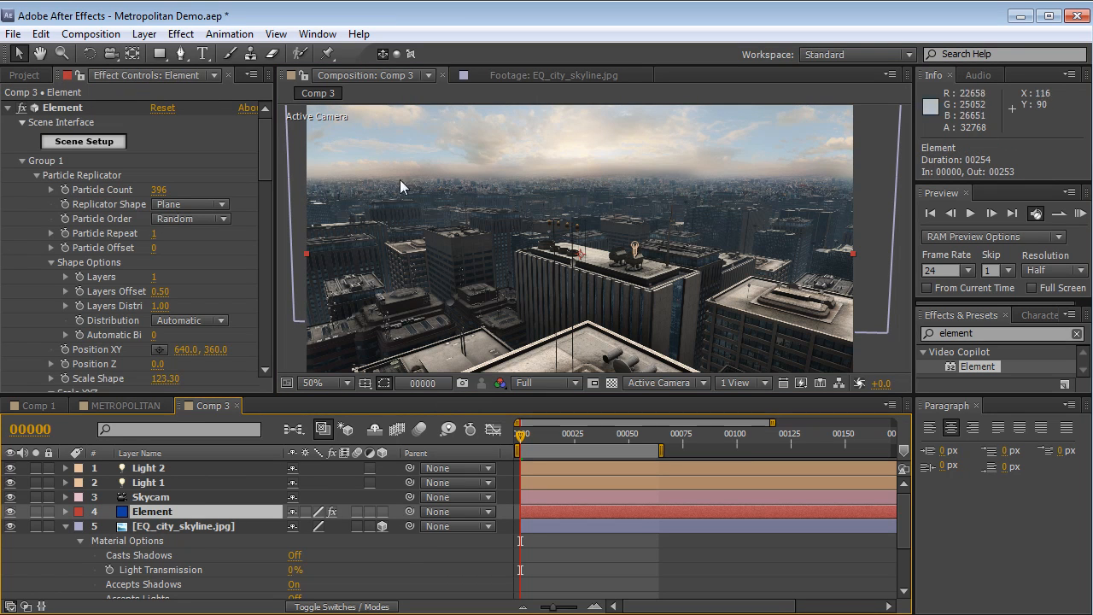
click(91, 144)
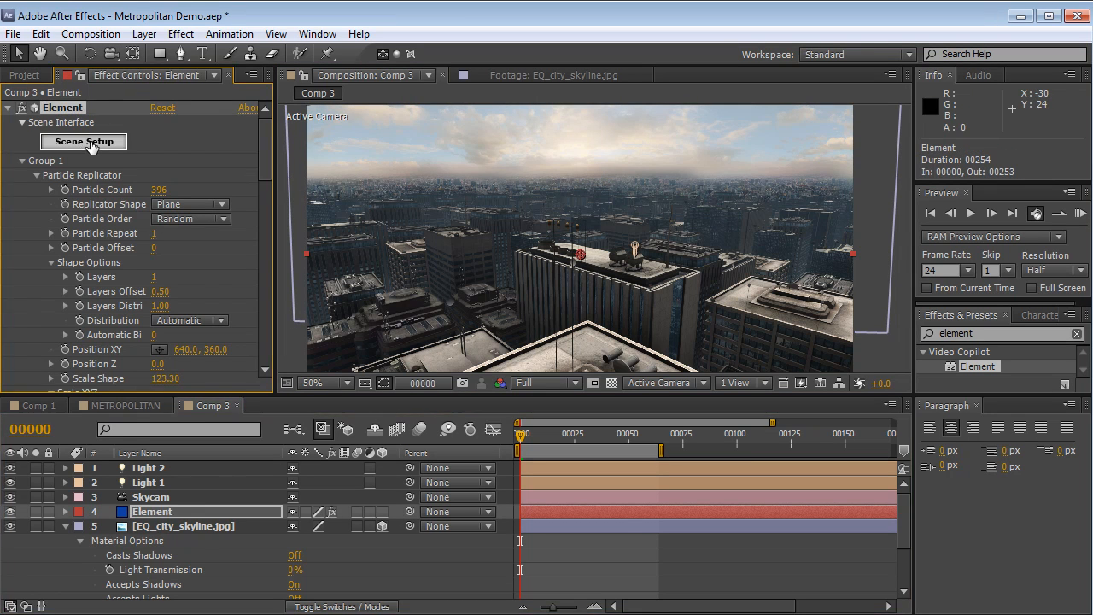
click(639, 137)
drag(336, 211, 333, 225)
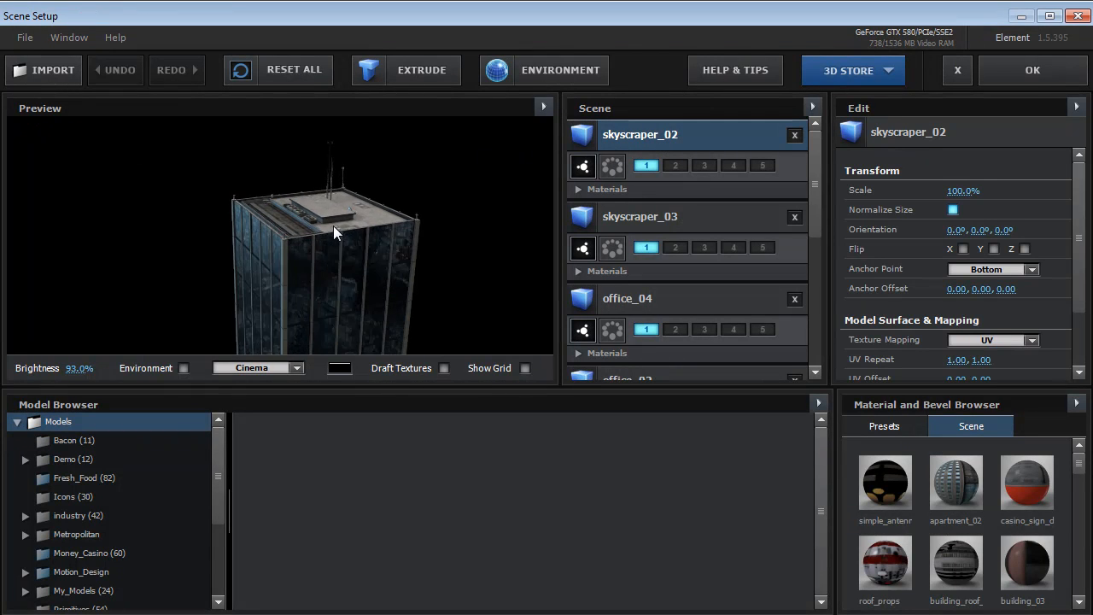
click(677, 165)
click(675, 248)
click(676, 330)
Step: Additionally assign office_02, building_04, building_03 and apartment_02 to group 2 and accept the scene
drag(817, 196, 808, 238)
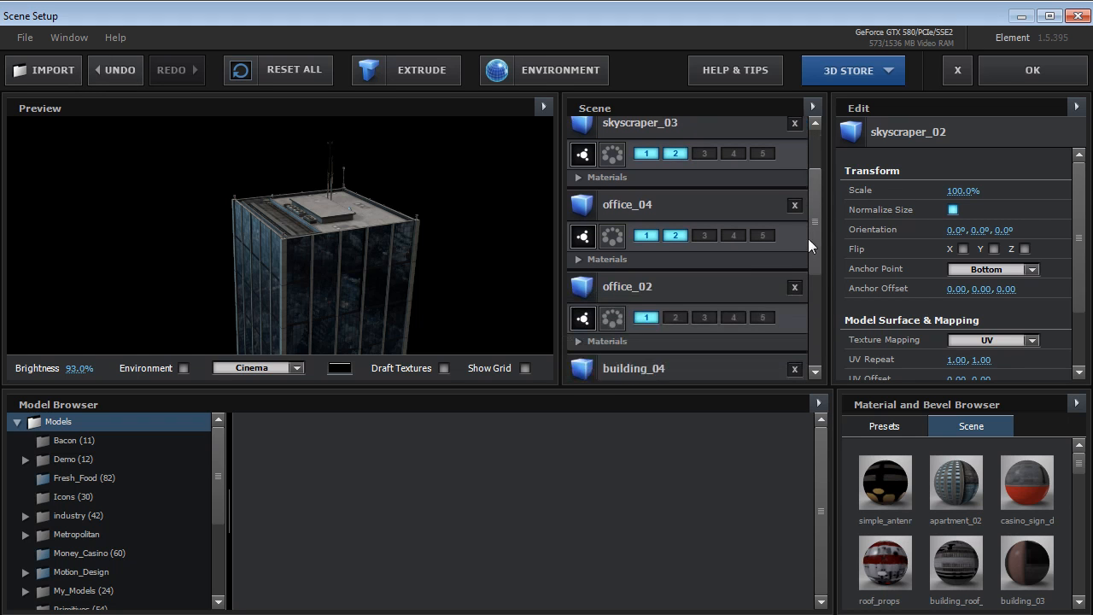
click(675, 317)
scroll(752, 278, down, 2)
click(674, 318)
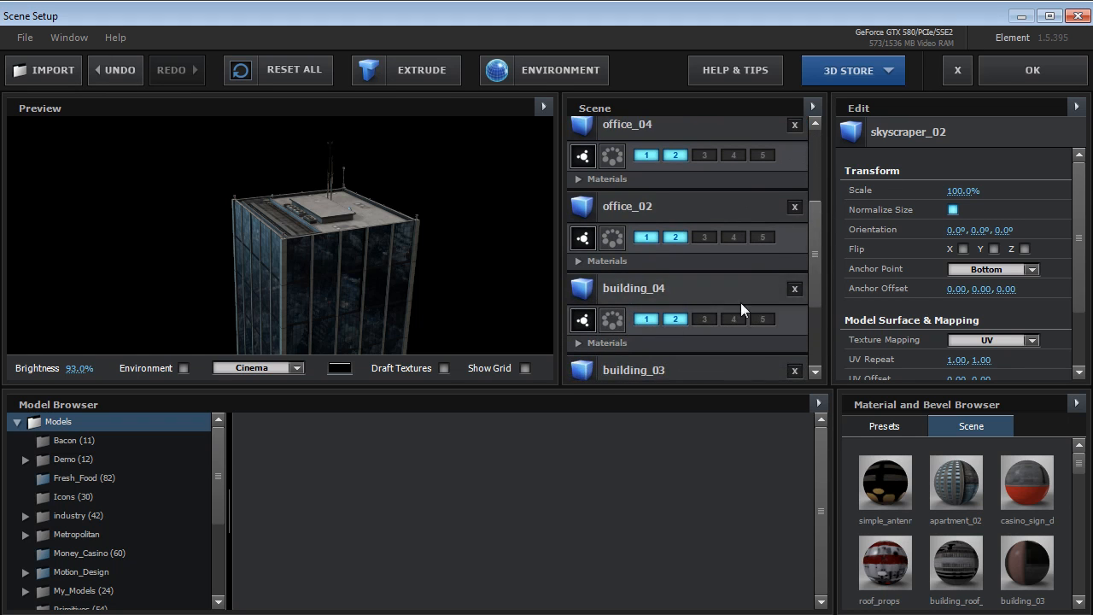
scroll(741, 302, down, 3)
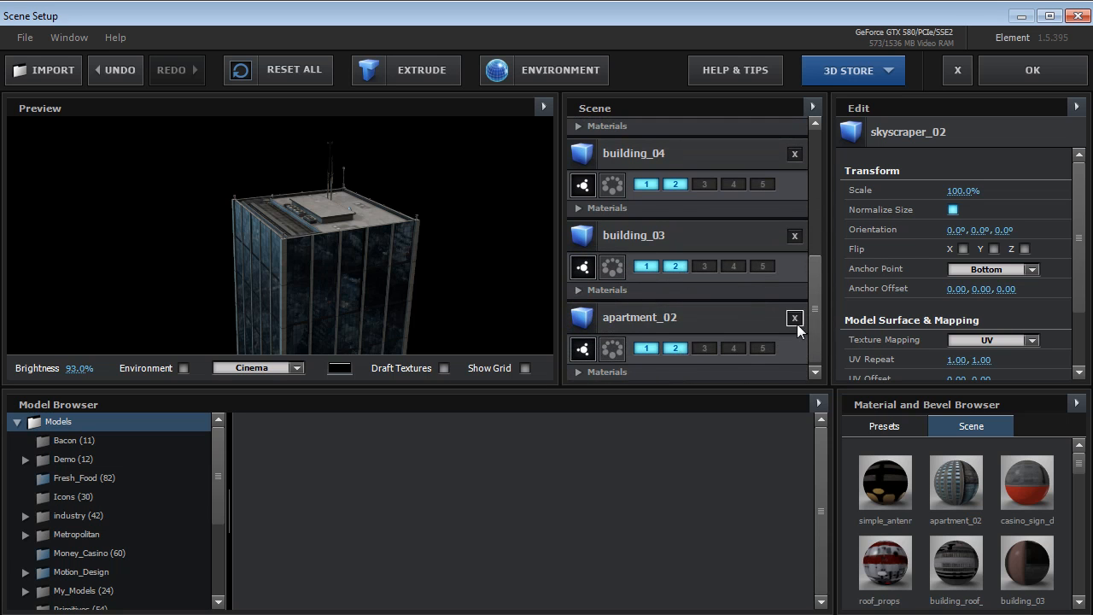
click(794, 317)
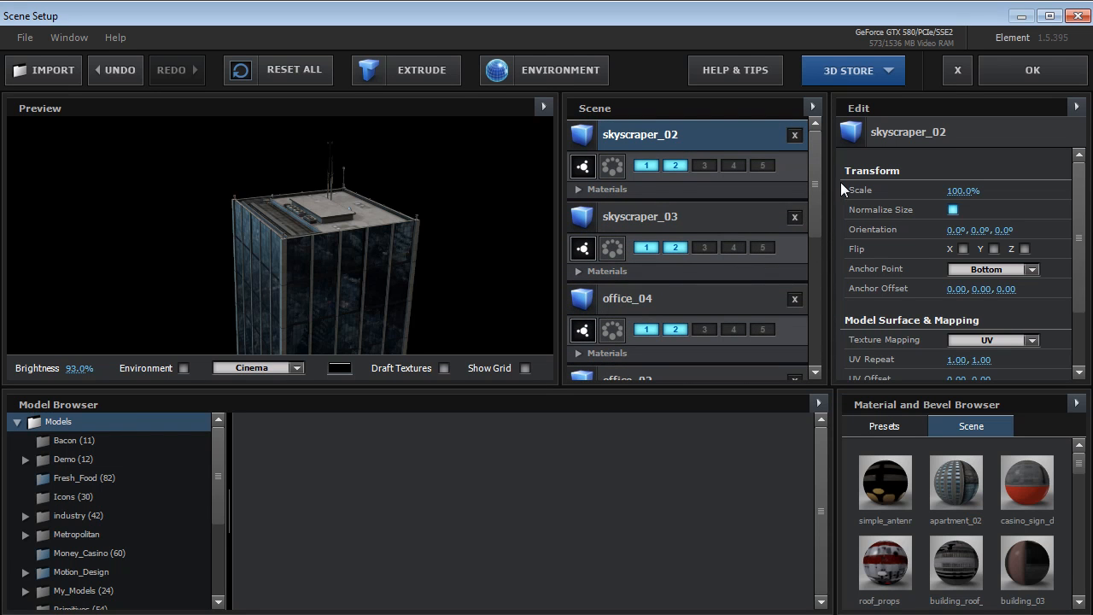
click(1033, 70)
Step: Copy the settings of Group 1 and paste them into Group 2
click(36, 174)
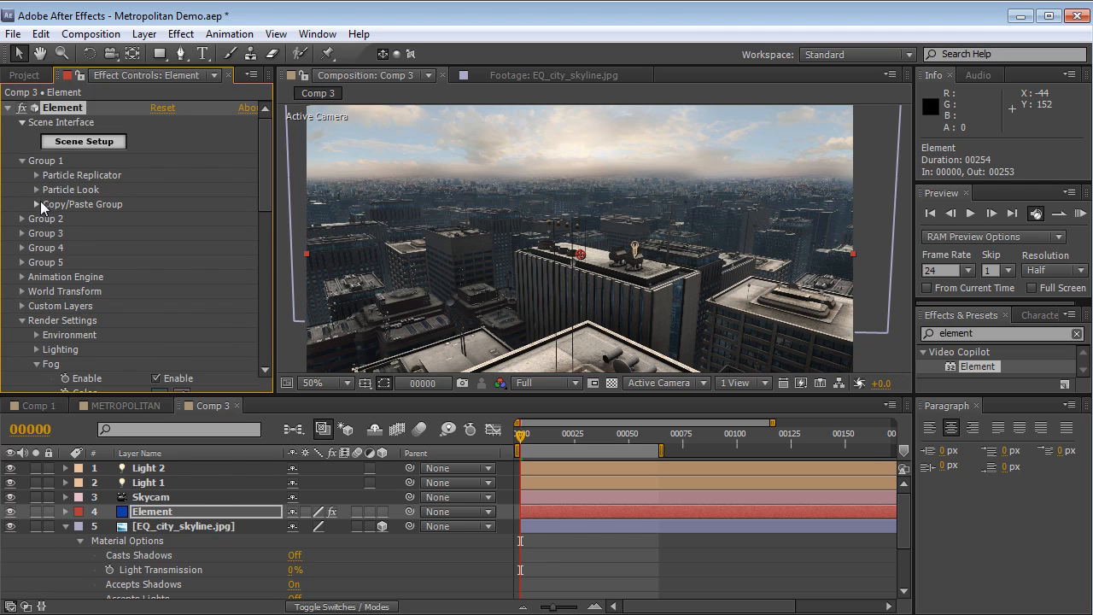
click(36, 205)
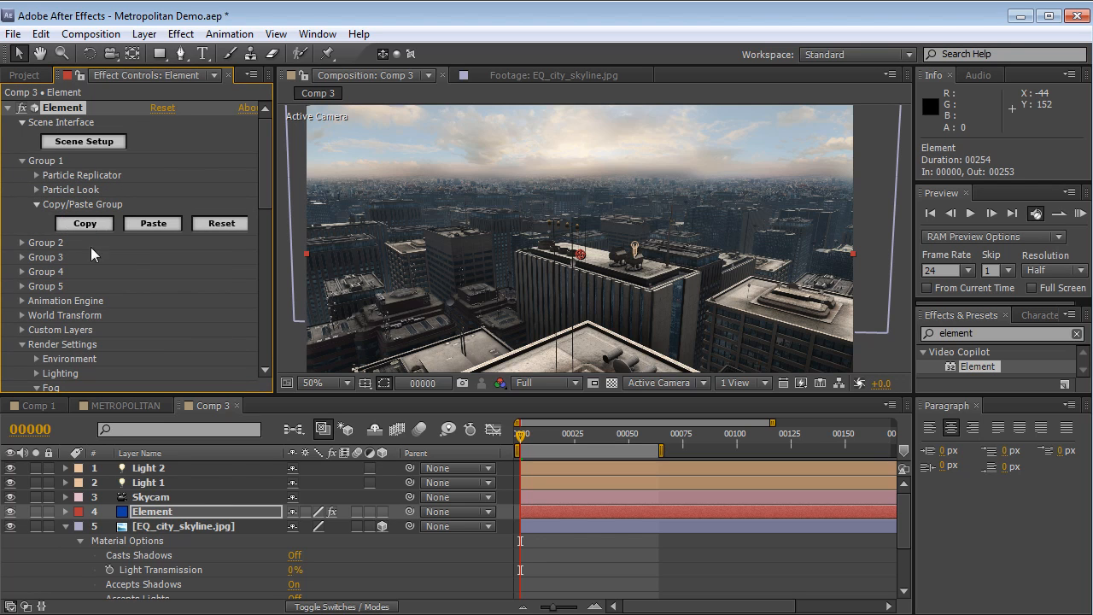
click(37, 205)
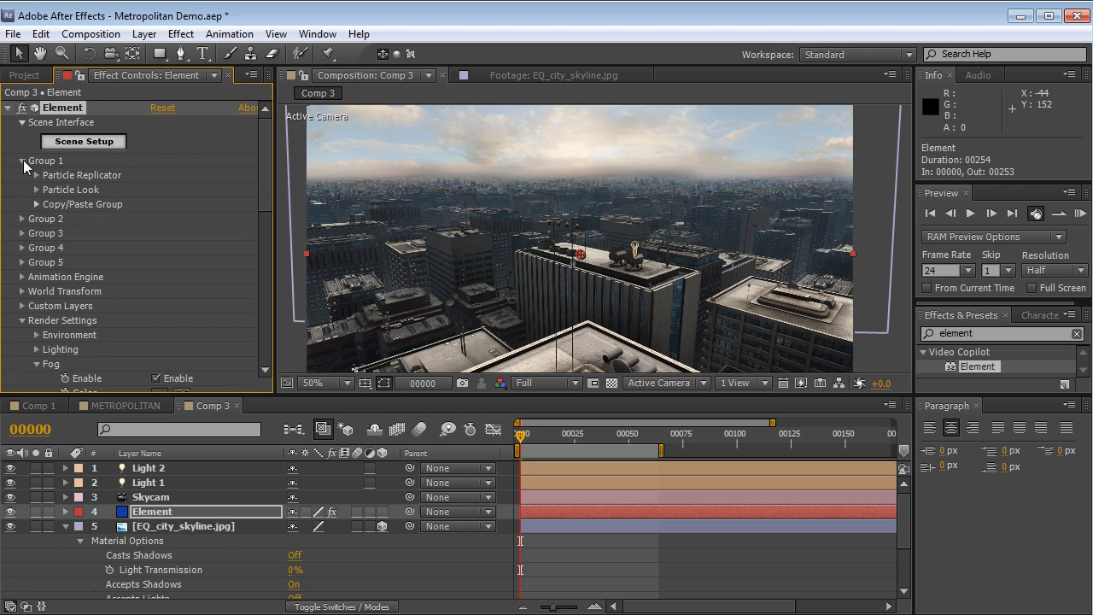
click(22, 161)
click(23, 174)
click(36, 219)
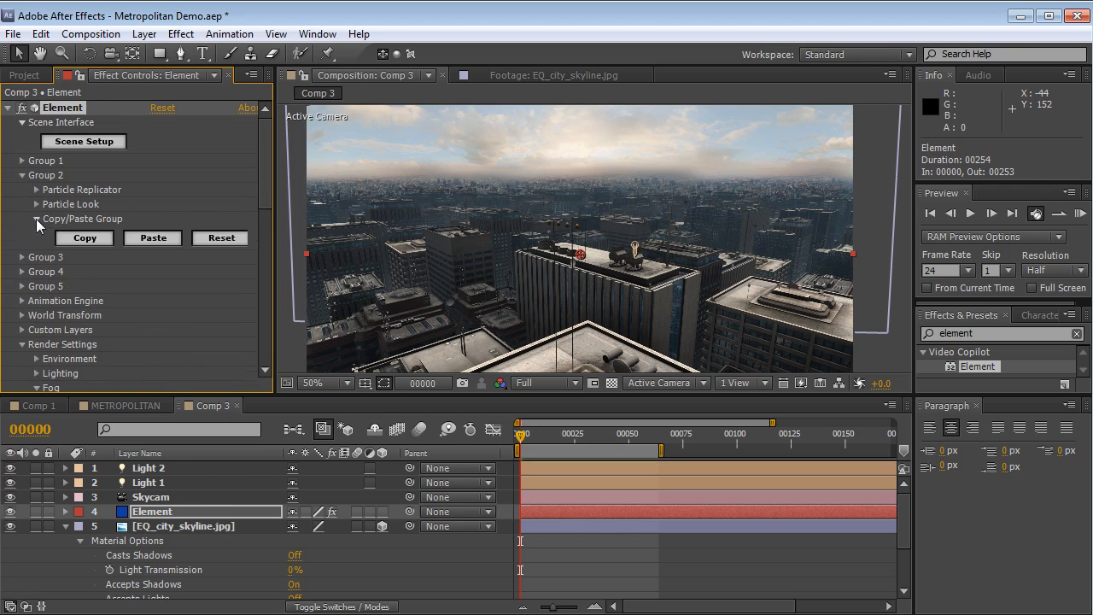
click(156, 238)
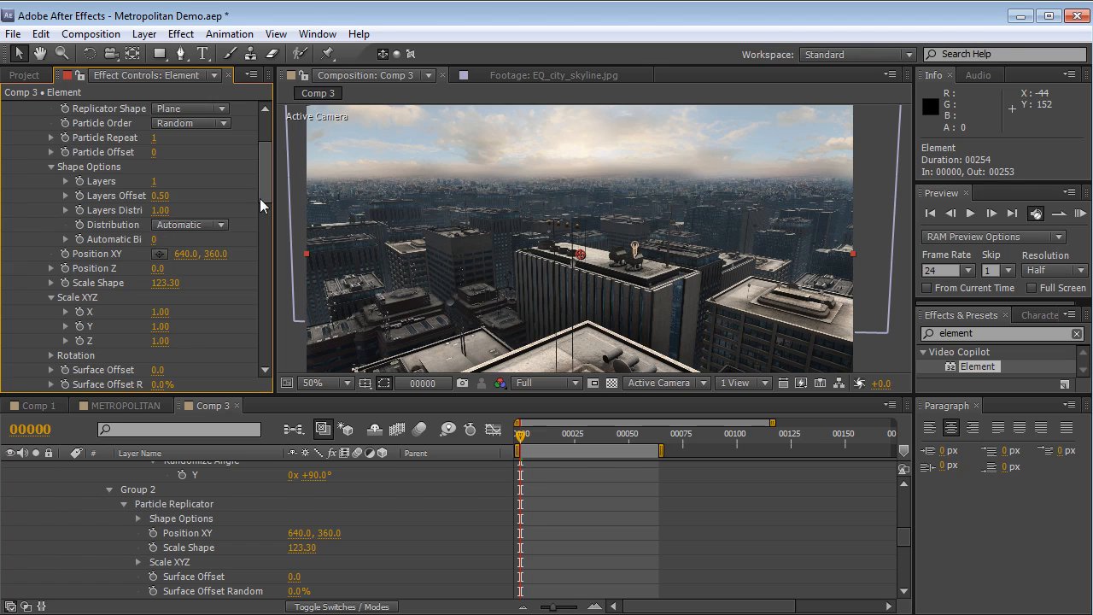
Step: Set the particle count of Group 2 to 25
drag(260, 198, 263, 172)
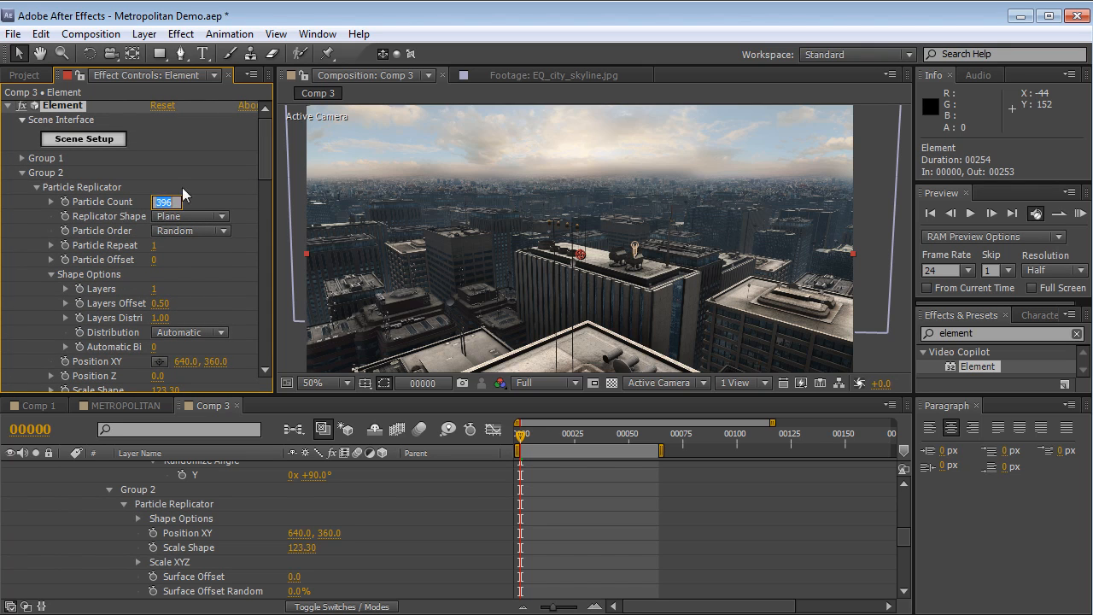
text(25)
key(Return)
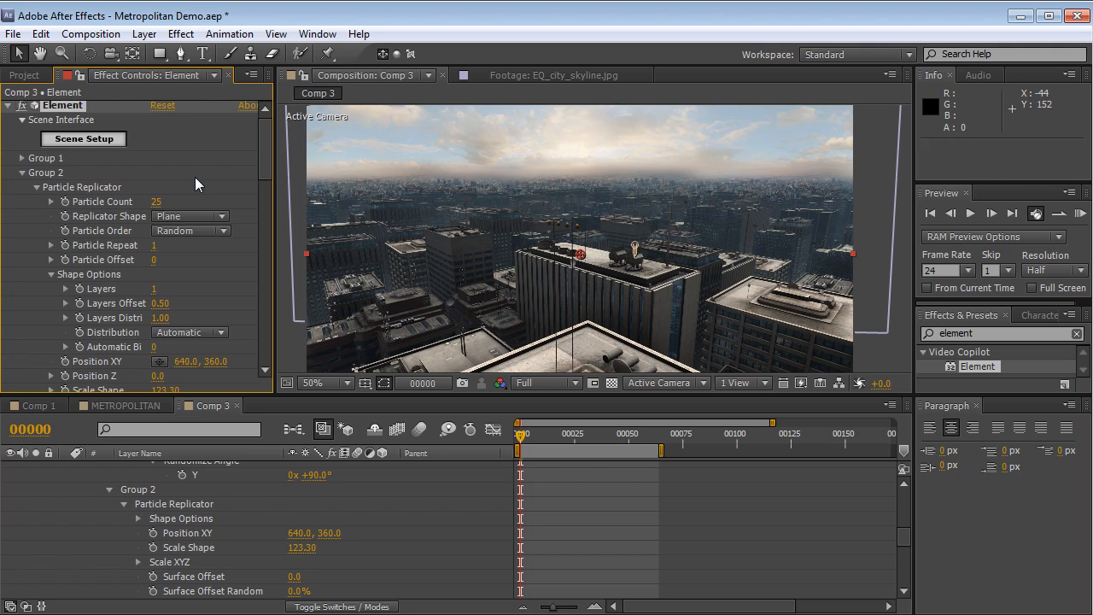
Step: Increase the particle size of Group 2 to 14.93 to make its buildings rise above the city
click(34, 187)
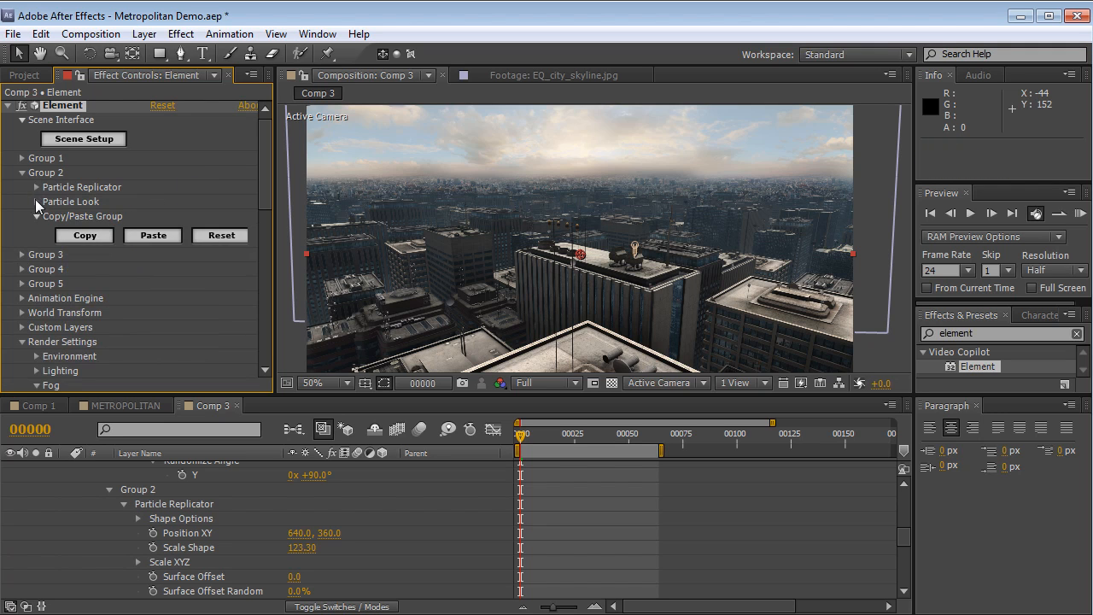
click(36, 202)
drag(322, 198, 545, 181)
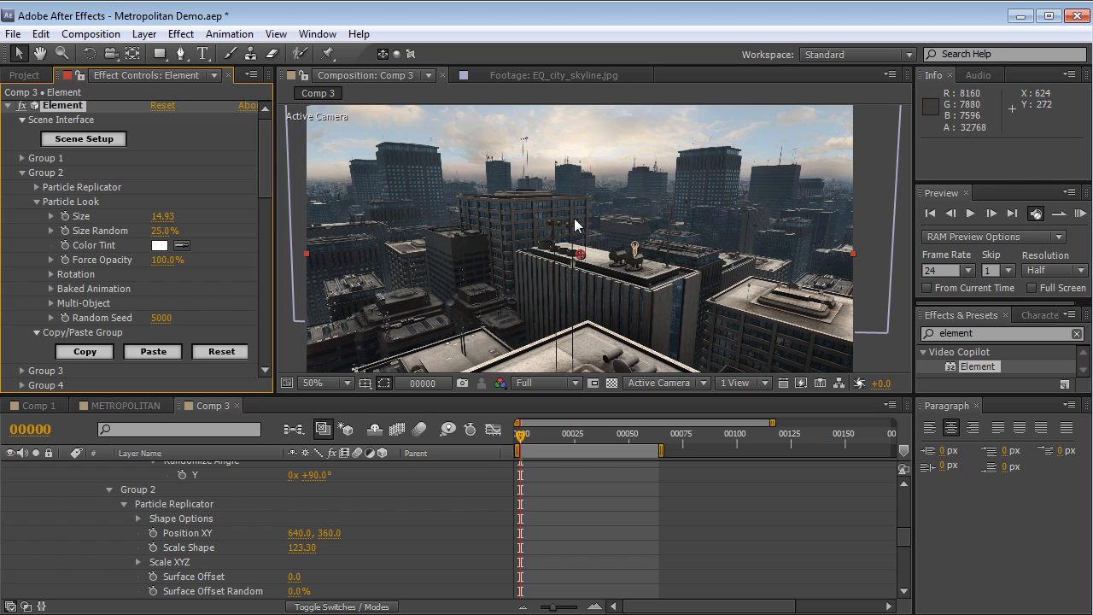
key(period)
key(comma)
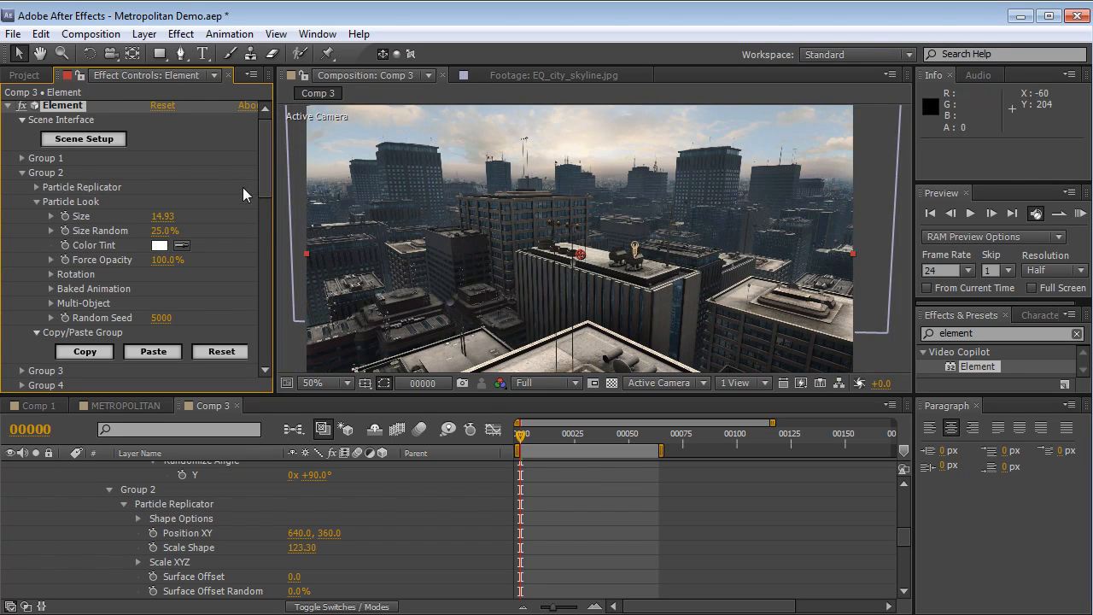
Step: Reopen the scene setup, preview the building models and remove office_02 from group 2
click(107, 150)
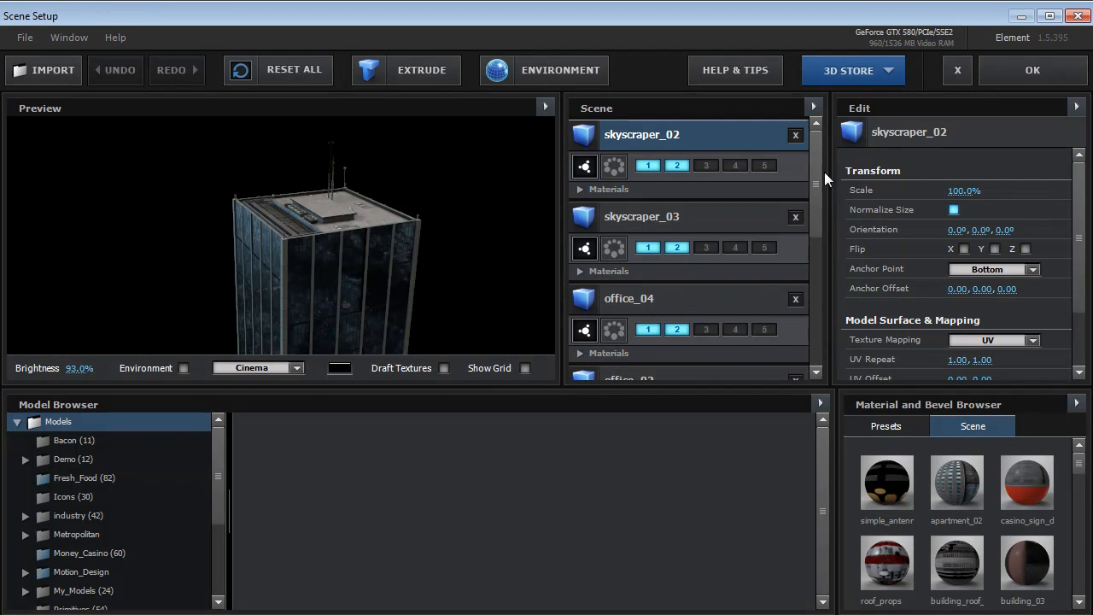
click(670, 217)
key(Down)
key(Down)
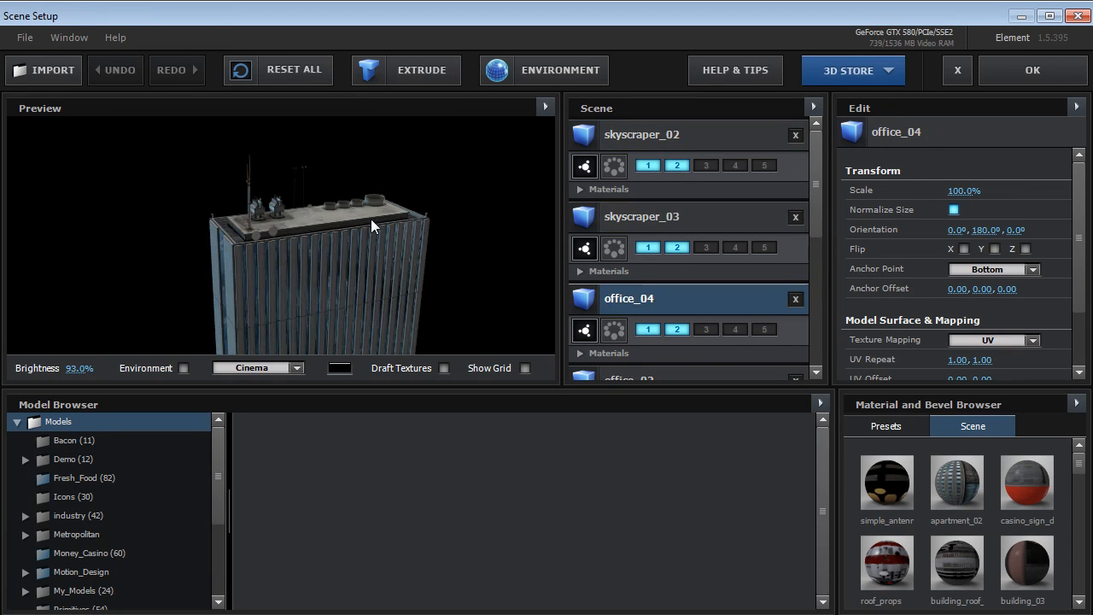
drag(426, 270, 382, 257)
scroll(705, 336, down, 1)
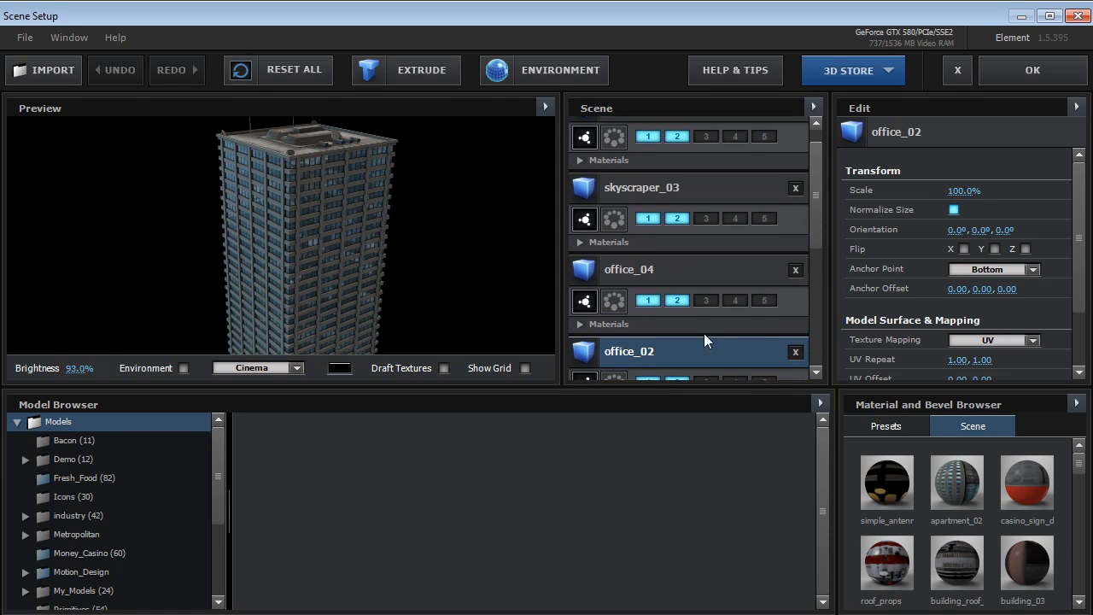
drag(818, 229, 818, 254)
click(678, 320)
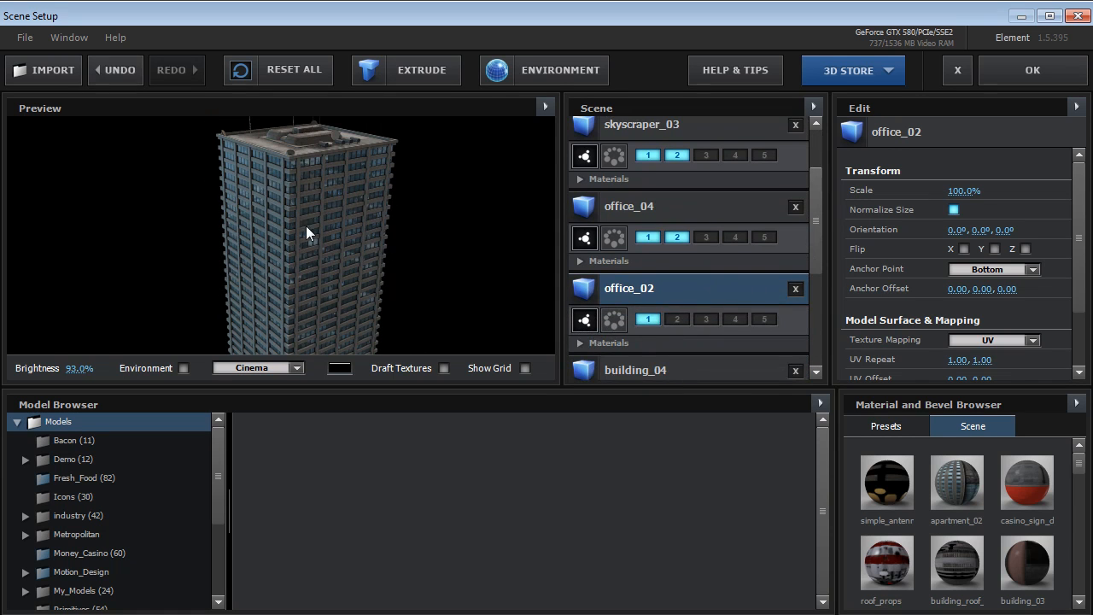
Step: Add skyscraper_05 from the Metropolitan model folder, assign it only to group 2 and accept the scene
click(94, 534)
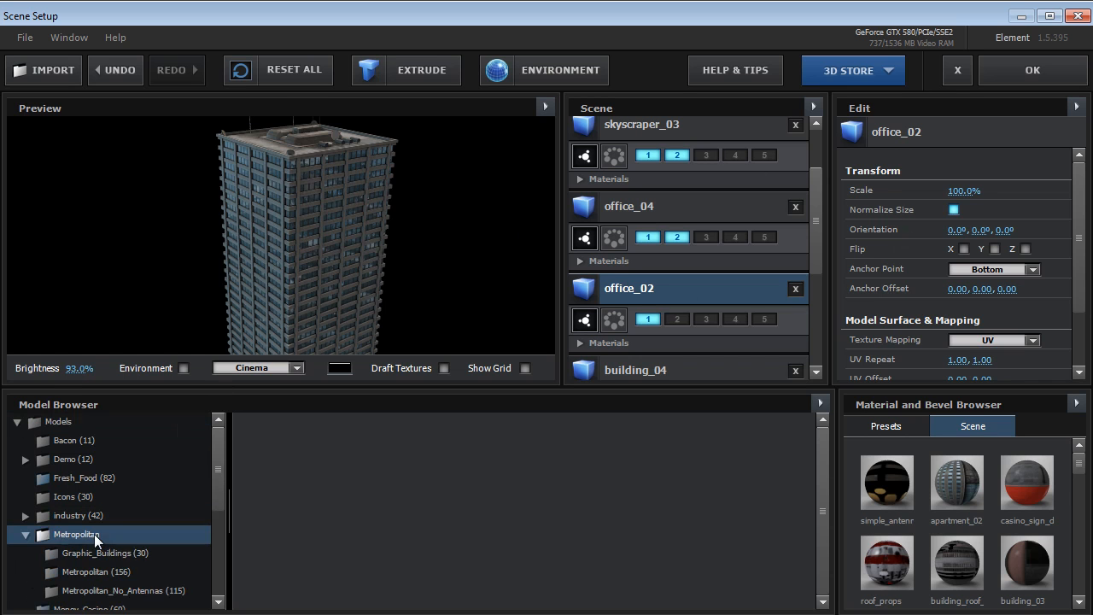
click(106, 570)
drag(821, 437, 809, 540)
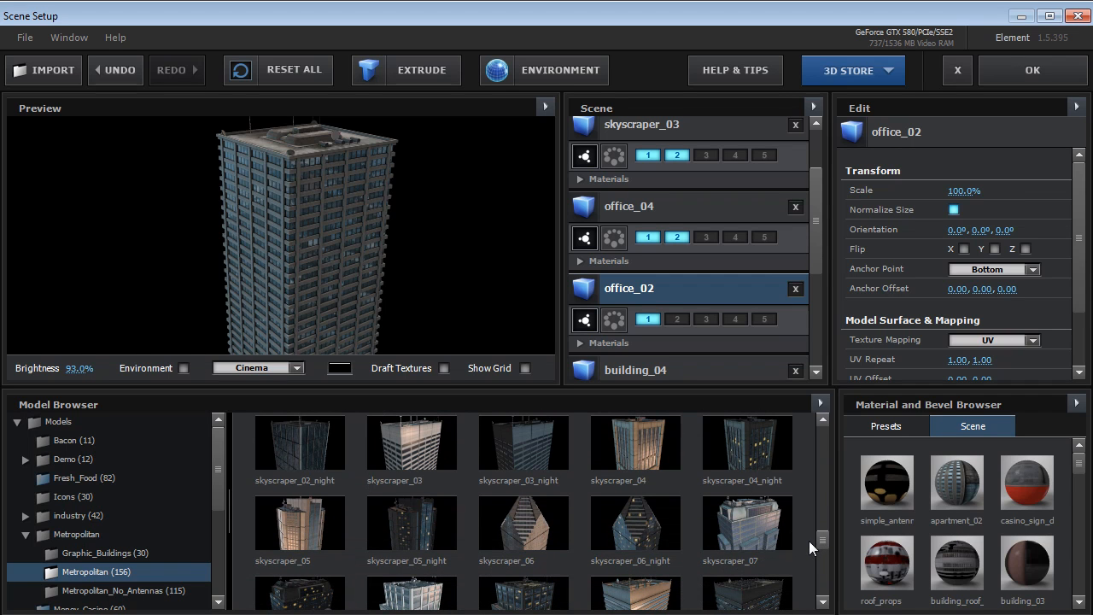
click(316, 507)
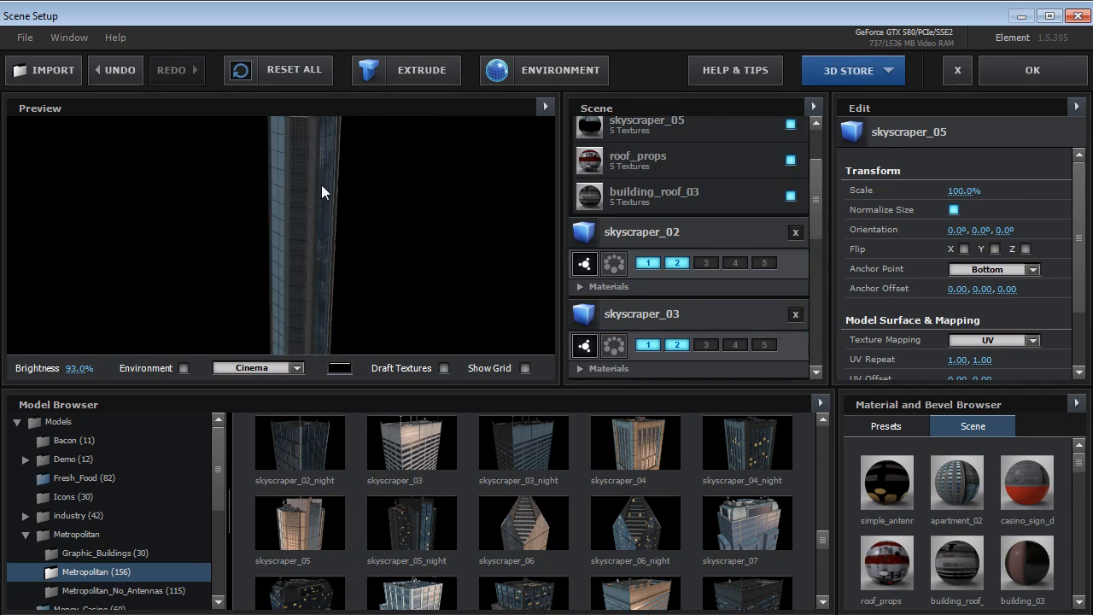
drag(814, 224, 818, 183)
click(677, 168)
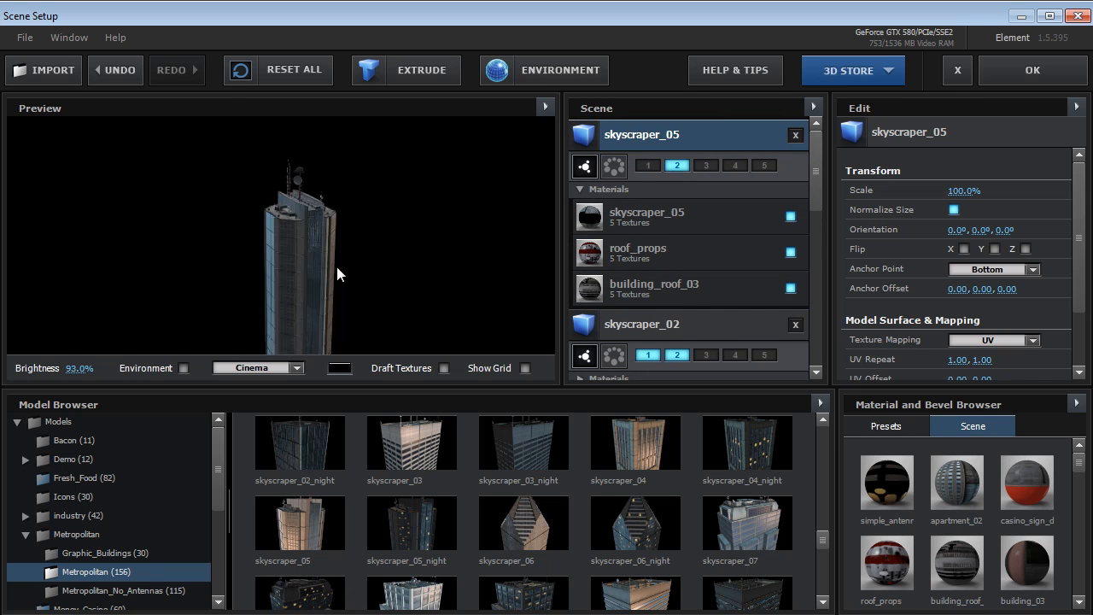
click(1033, 70)
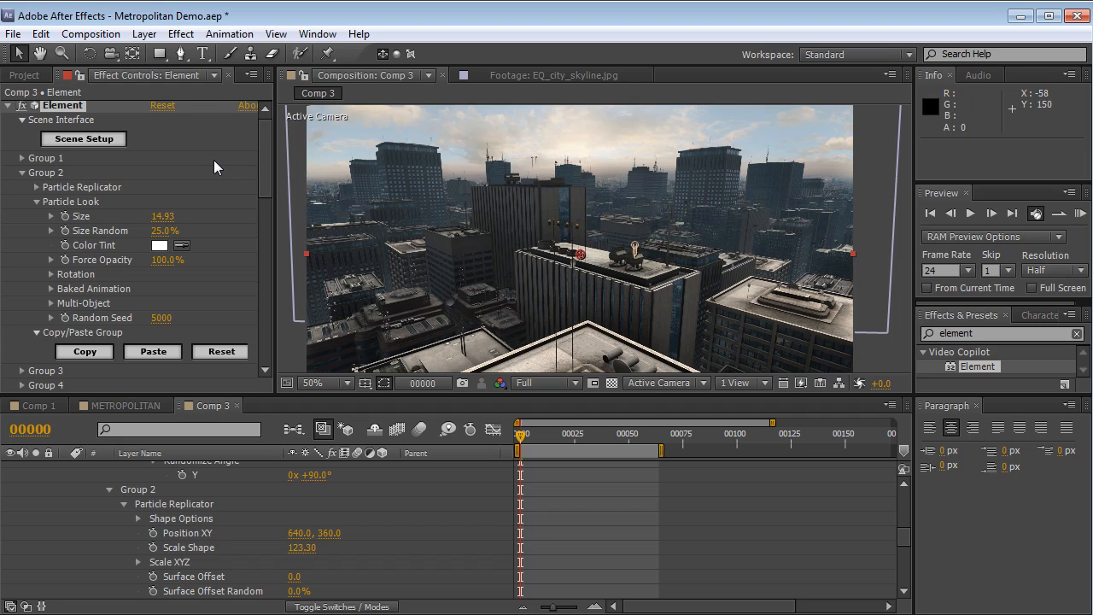
Step: Set the particle size of Group 2 to 15
drag(178, 217, 164, 219)
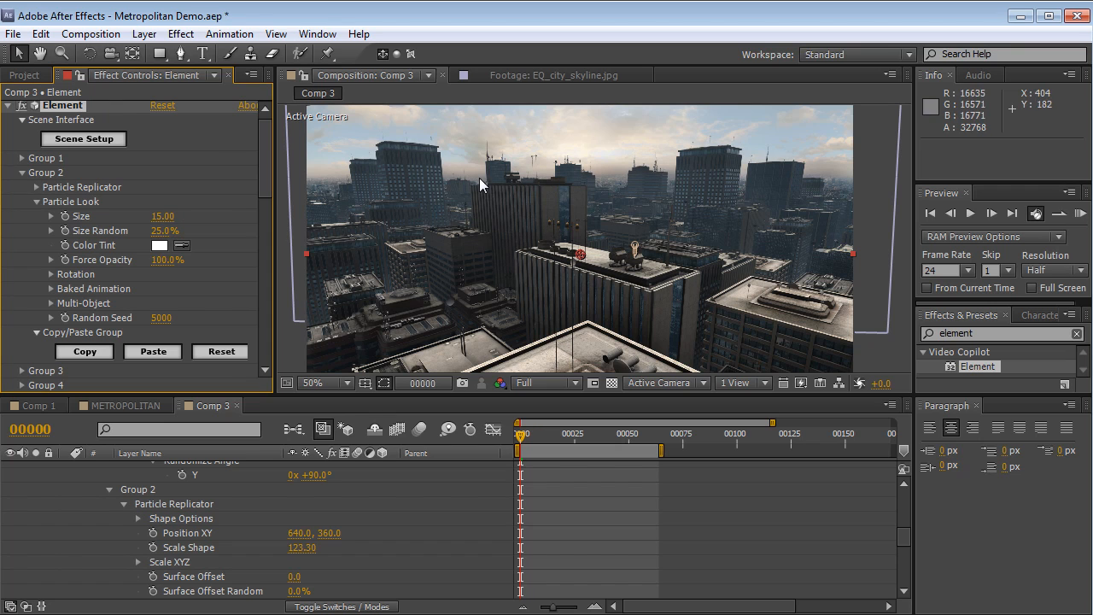
click(36, 202)
Step: Reduce the replicator's Scale Shape in Group 2 to 62.3 and its particle count to 13
click(37, 187)
scroll(128, 257, down, 2)
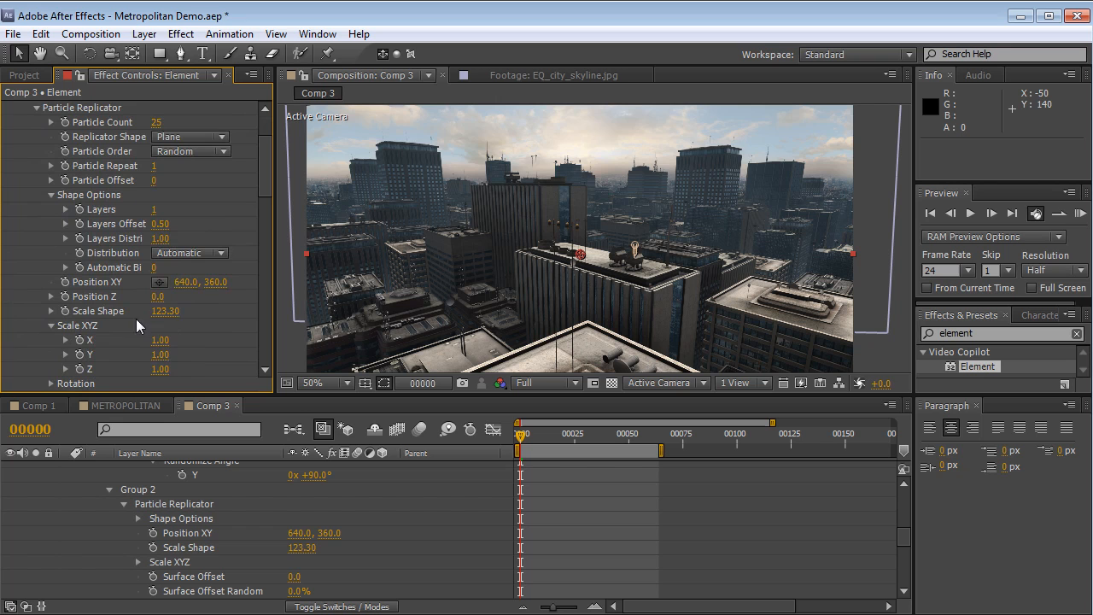
drag(167, 310, 119, 312)
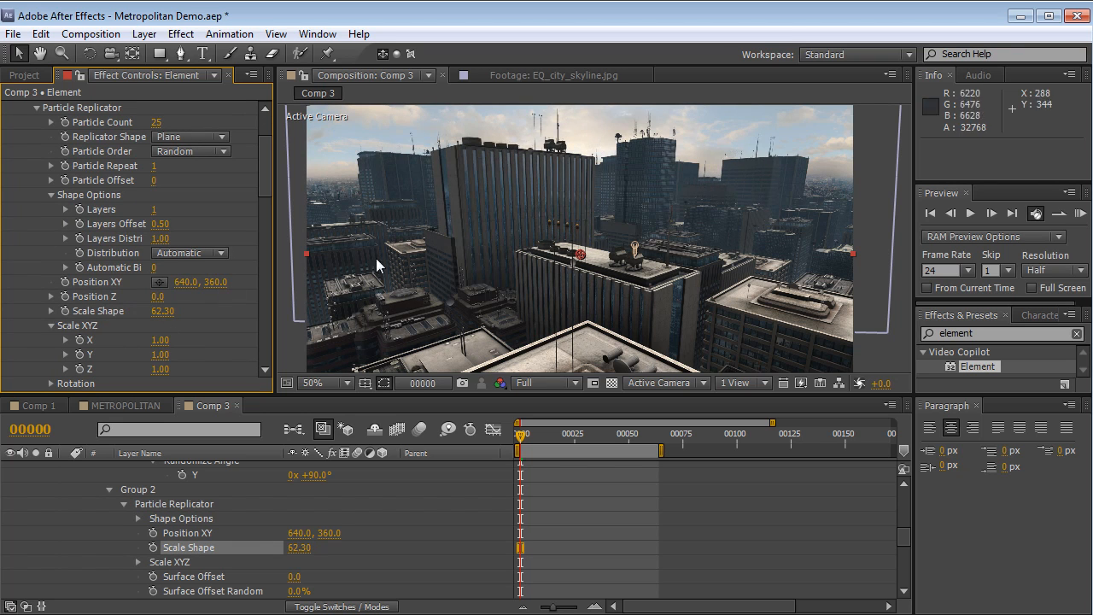
drag(156, 122, 142, 123)
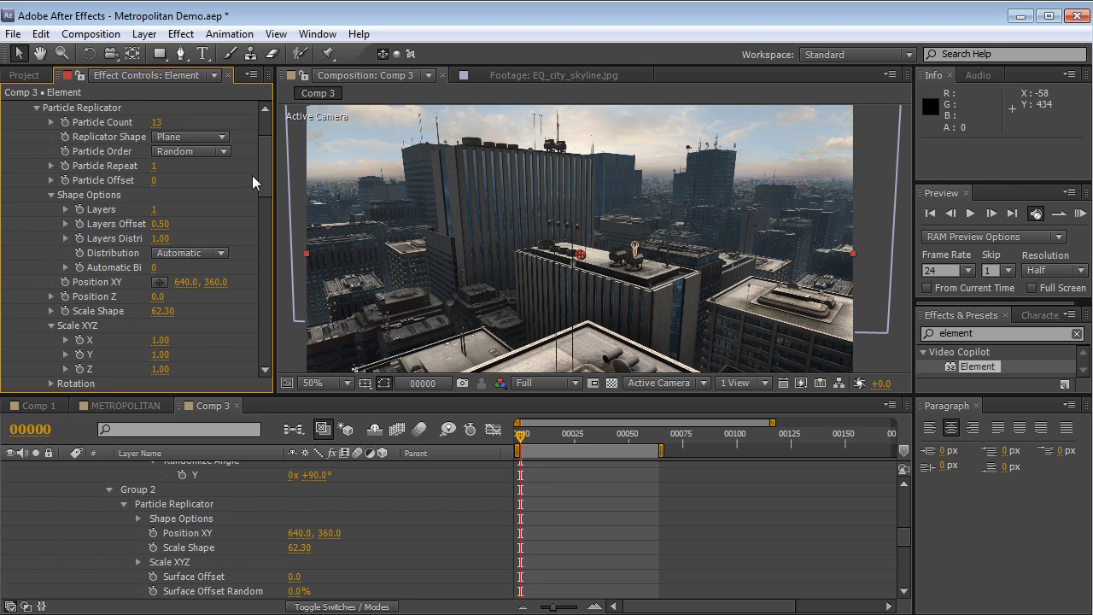
Step: Set Group 2's replicator Random Seed to 43400 and save the project
drag(262, 169, 259, 198)
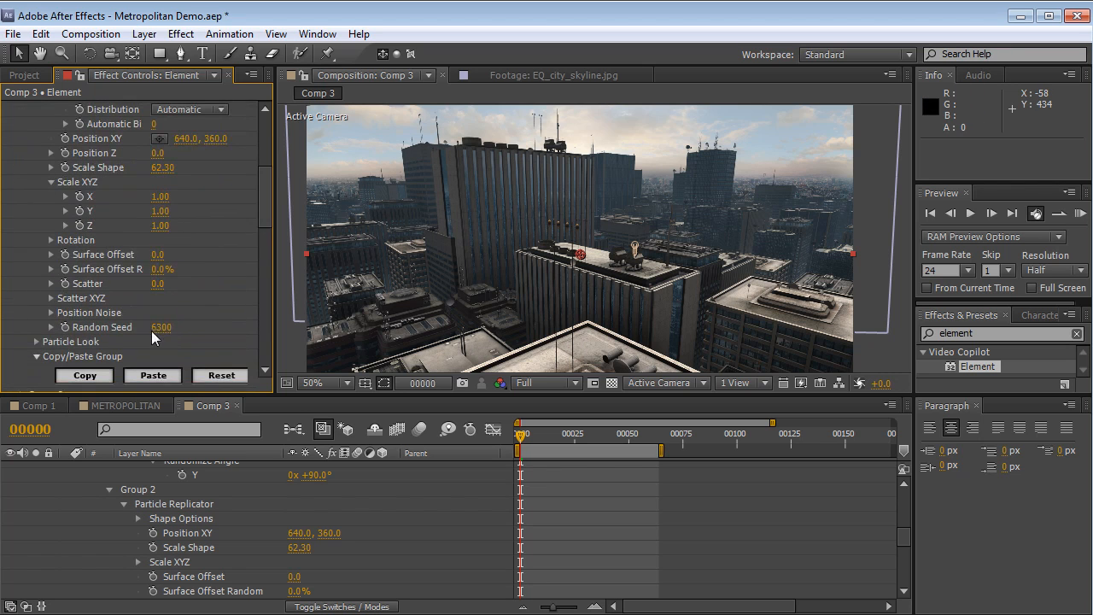
drag(164, 326, 174, 323)
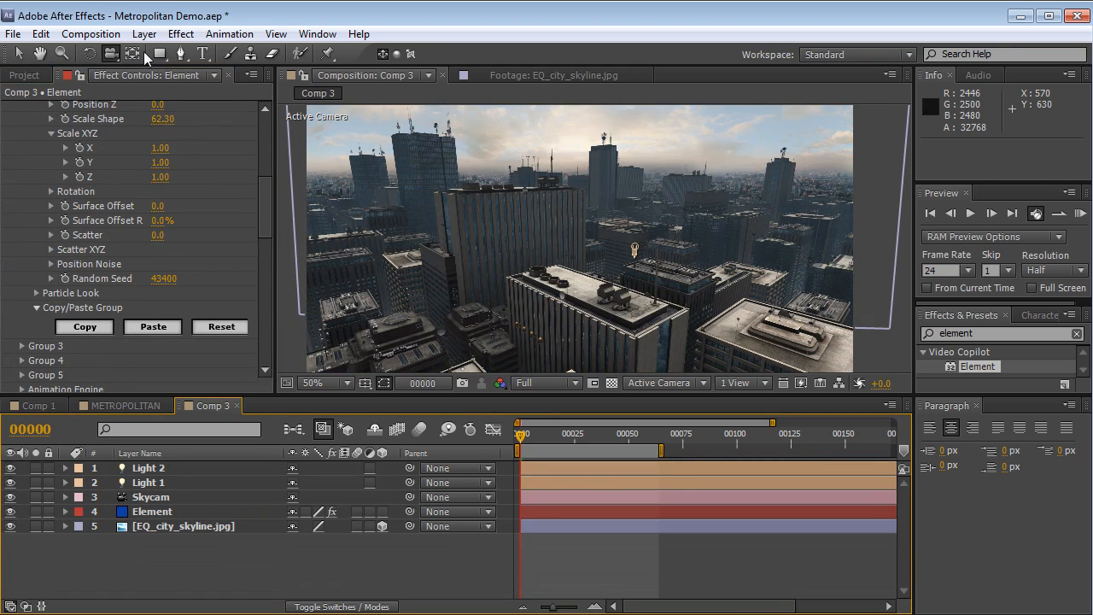
key(ctrl+s)
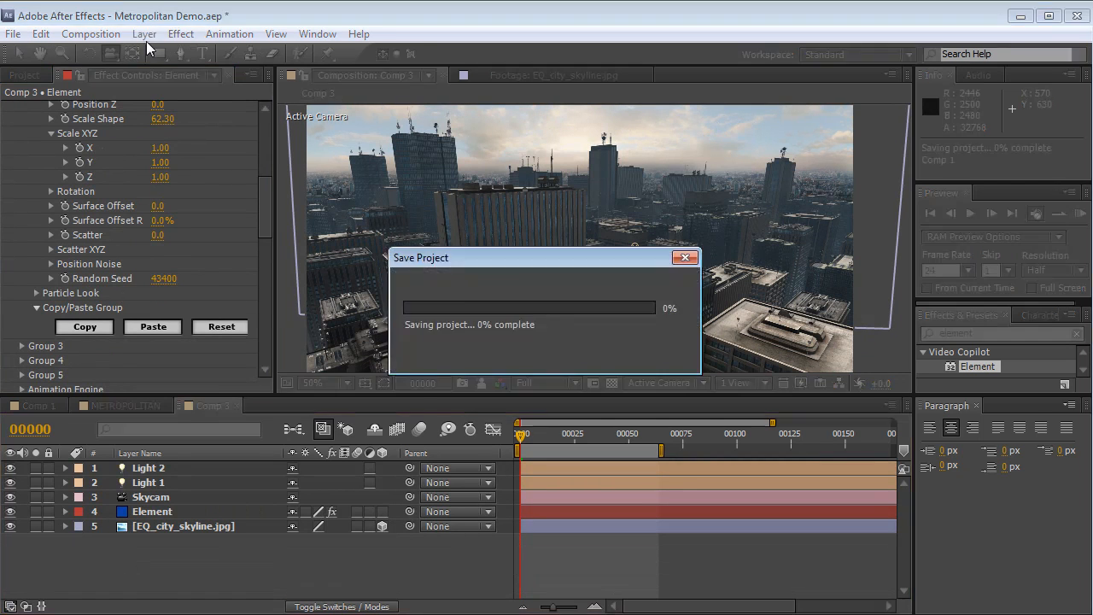
Step: Create an adjustment layer above all layers and add Curves to it, pulling down the shadows while holding the midtones
click(145, 34)
mouse_move(171, 53)
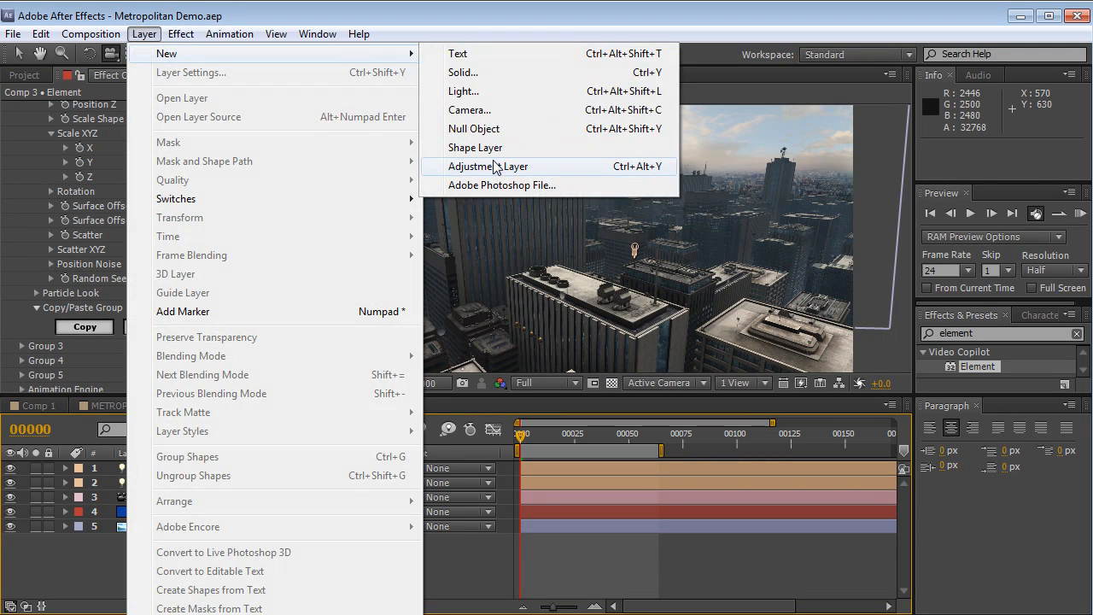
click(495, 166)
click(180, 34)
mouse_move(244, 190)
click(453, 494)
drag(111, 251, 113, 229)
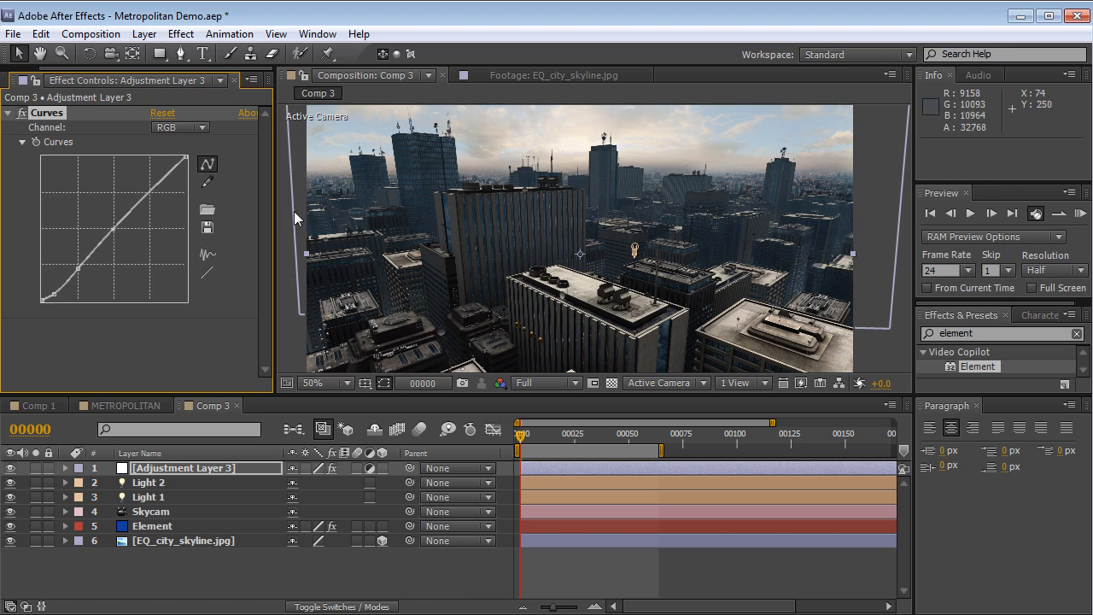
Step: Set the composition view resolution to Half and scrub through the opening frames back to frame 0
click(547, 385)
click(552, 443)
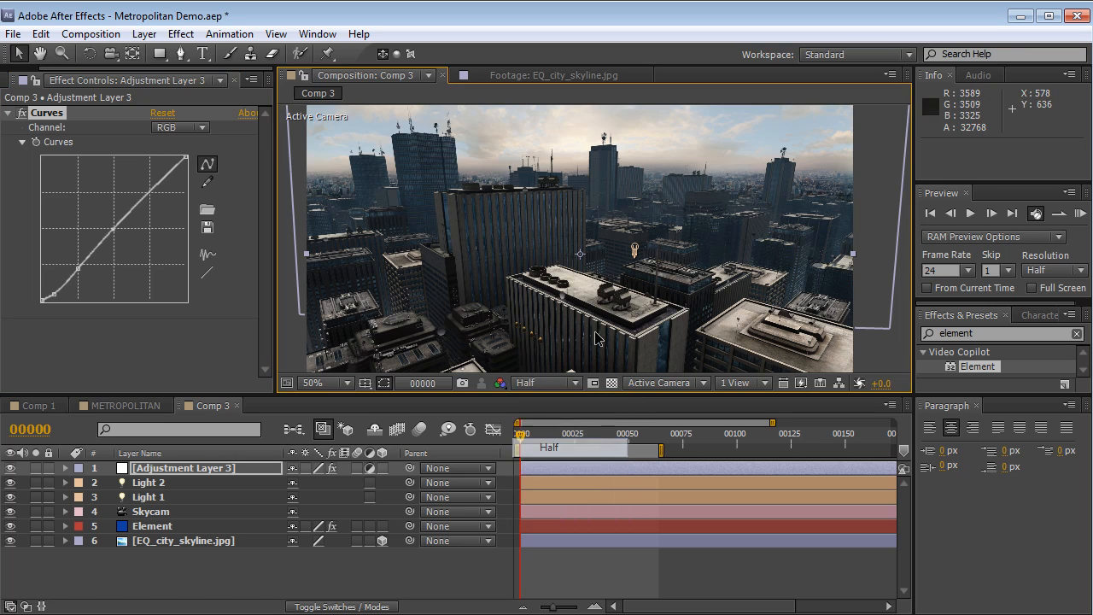
drag(553, 437, 514, 438)
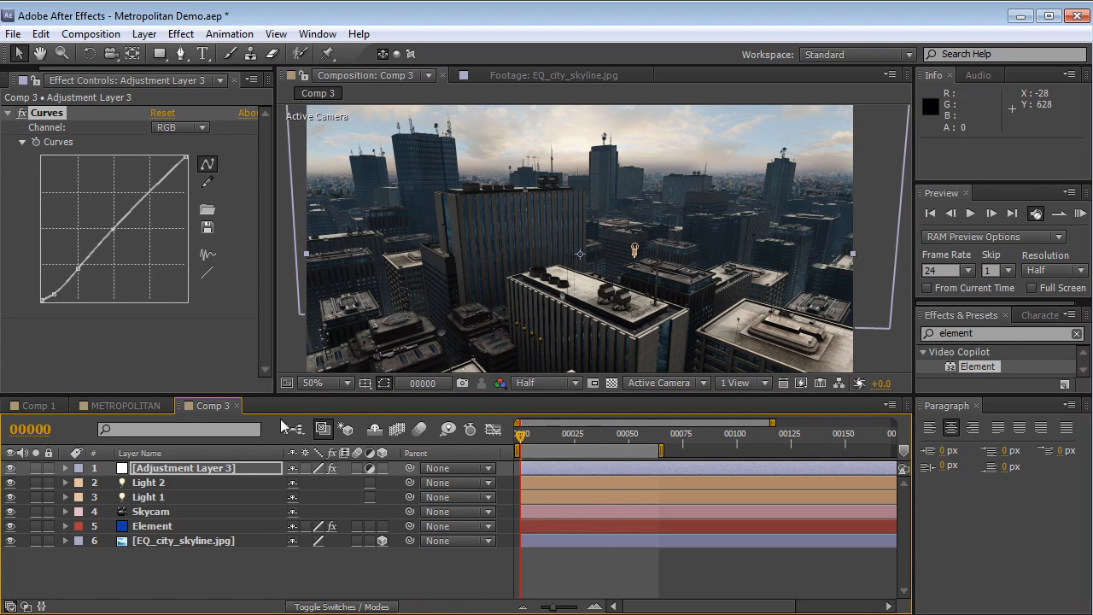
Step: Set the fog color in the Element layer's render settings to the muted grey-blue 48565F
click(175, 515)
click(176, 525)
click(267, 296)
click(267, 295)
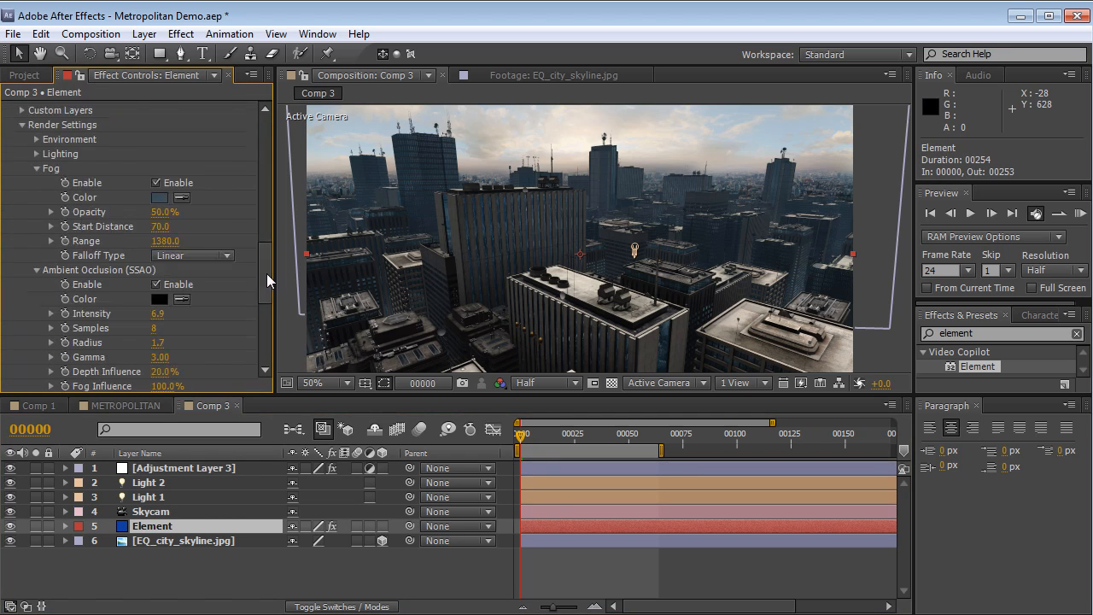
scroll(266, 271, up, 2)
click(160, 237)
drag(240, 444, 229, 442)
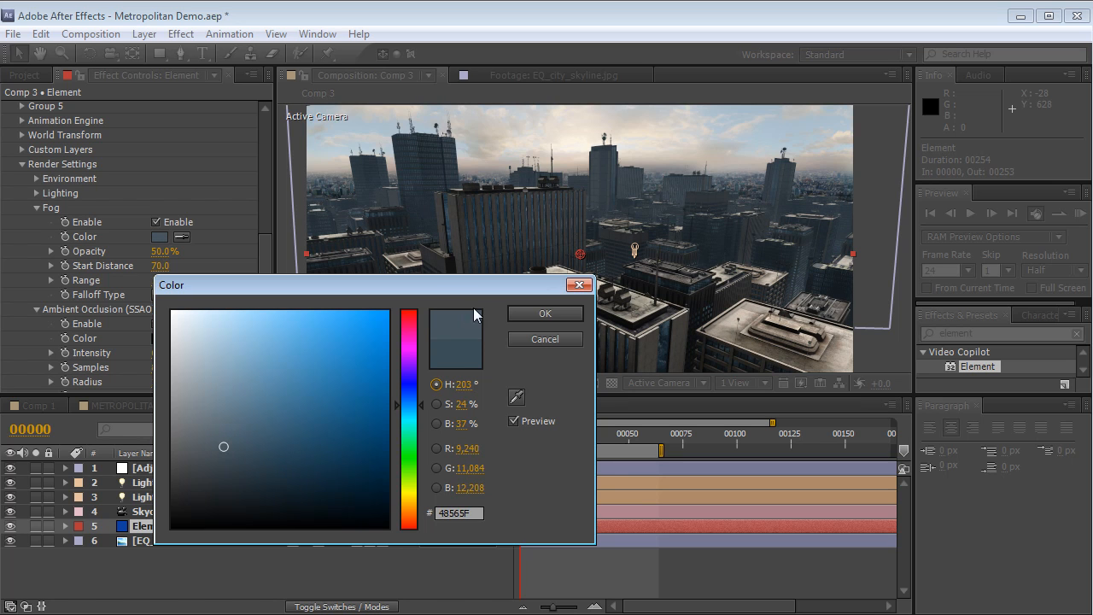
click(547, 313)
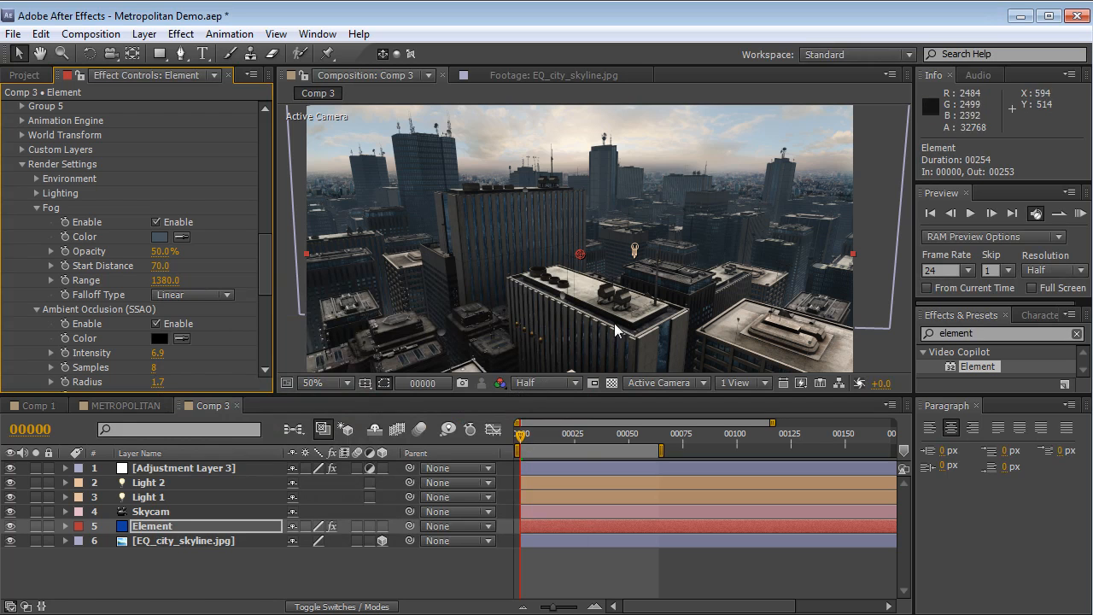
Step: Add a Glow effect to the adjustment layer with a Glow Radius of 282 and a Glow Intensity of 0.1
click(166, 473)
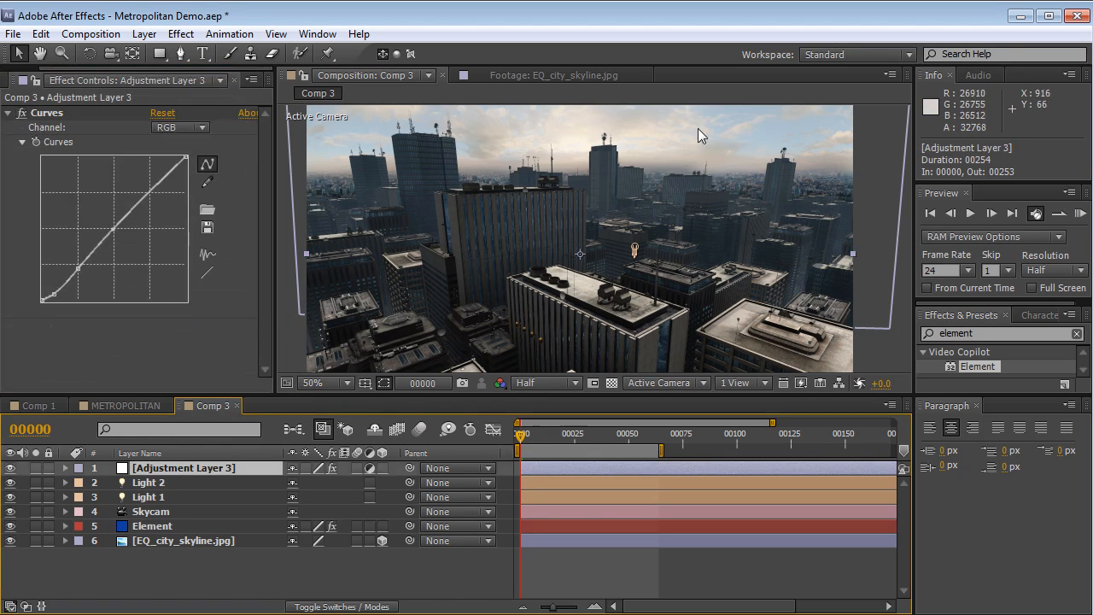
click(180, 33)
mouse_move(261, 256)
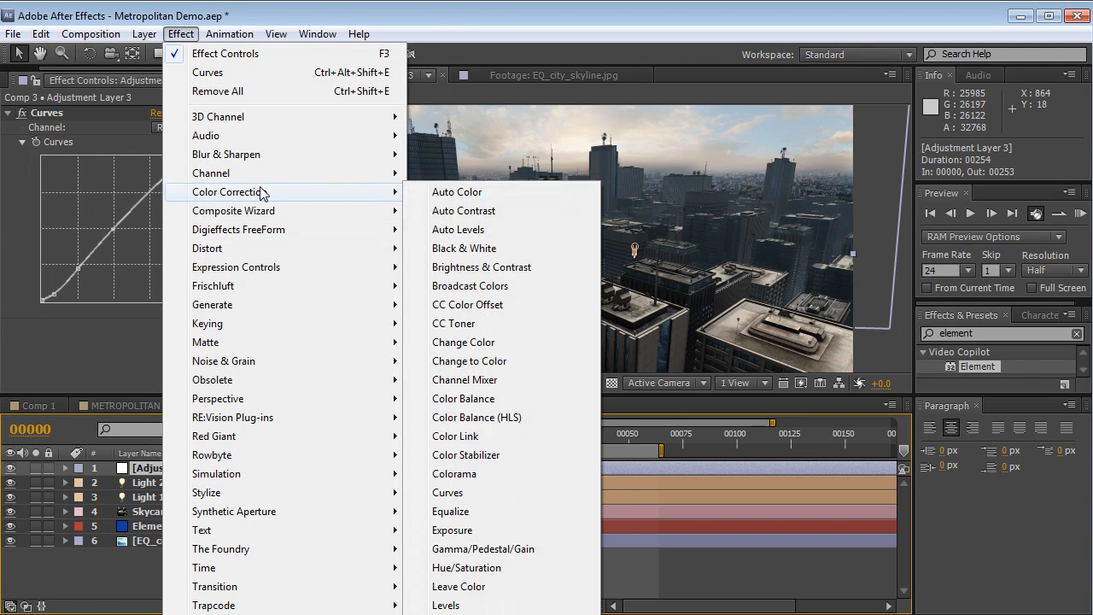
mouse_move(224, 491)
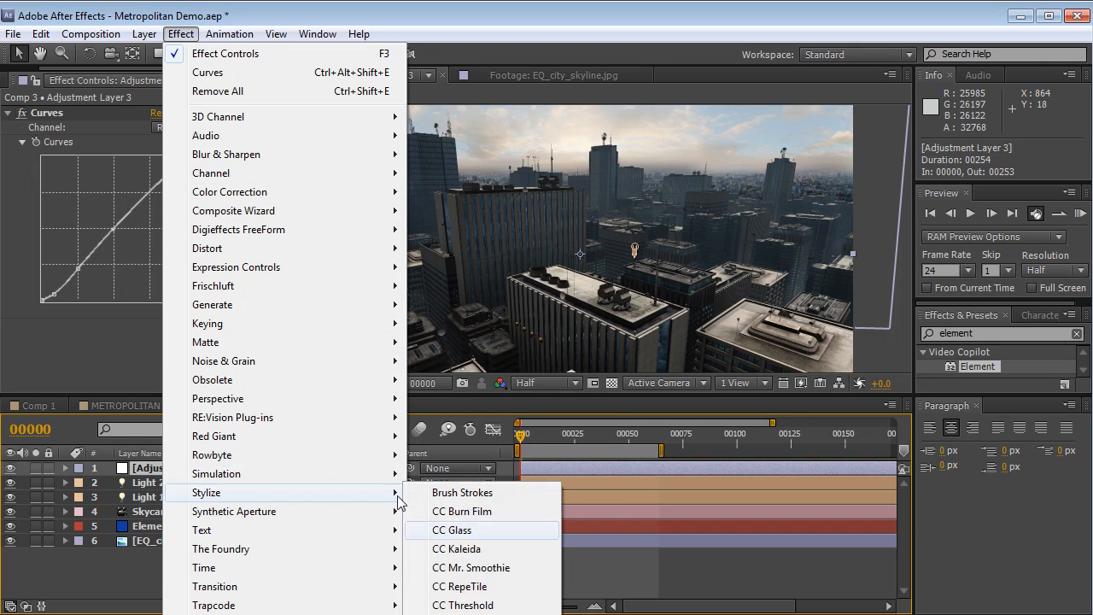
click(453, 613)
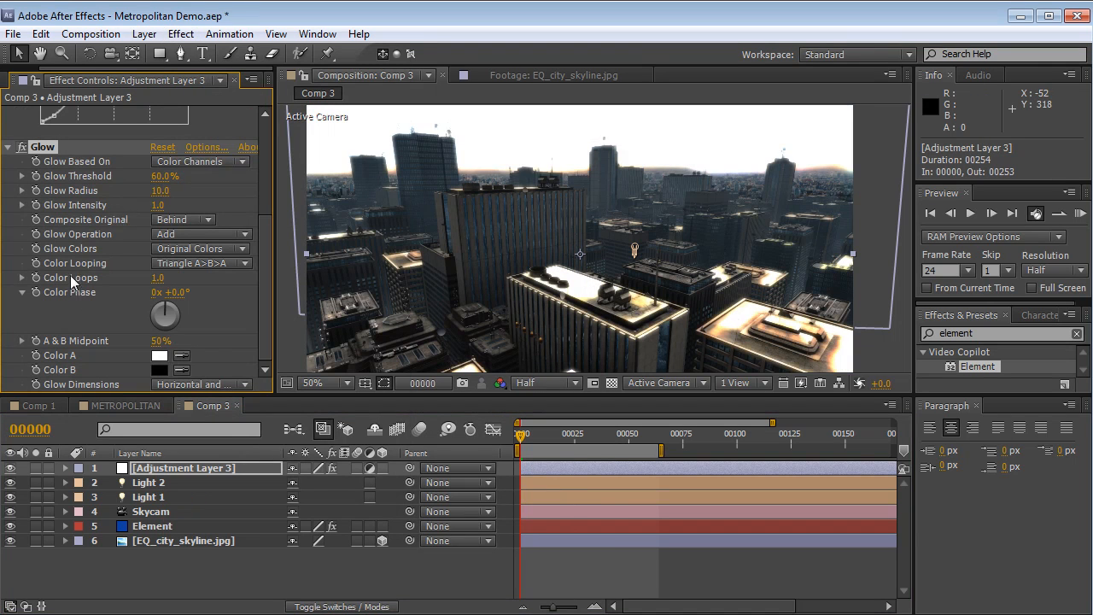
drag(158, 193, 306, 192)
drag(158, 206, 6, 220)
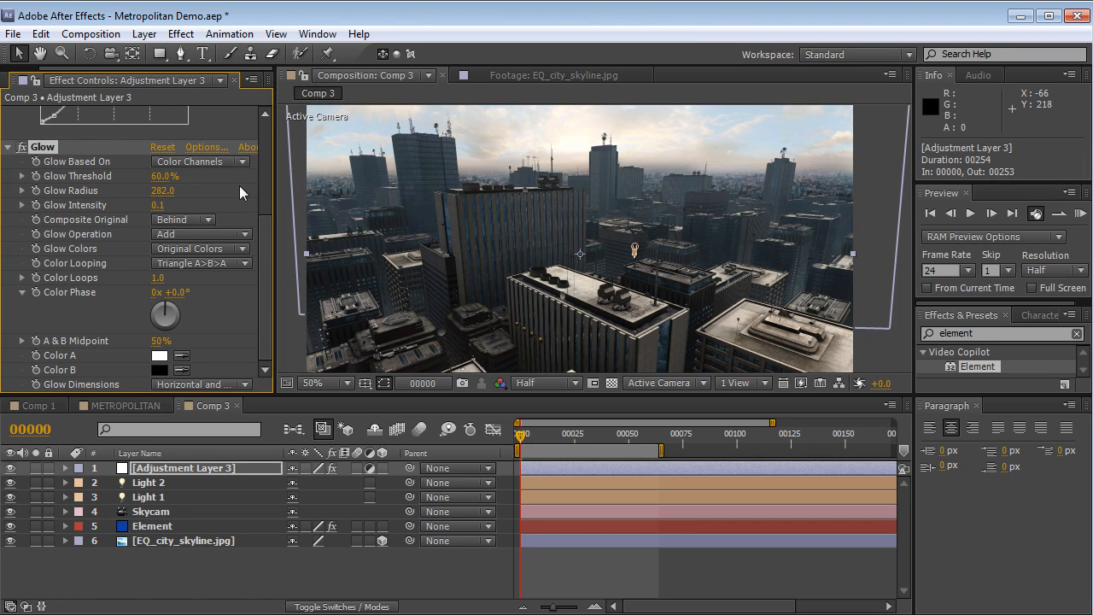
Step: Add Curves to the EQ_city_skyline.jpg layer and lower the upper midtones to bring out the sky's contrast
click(178, 541)
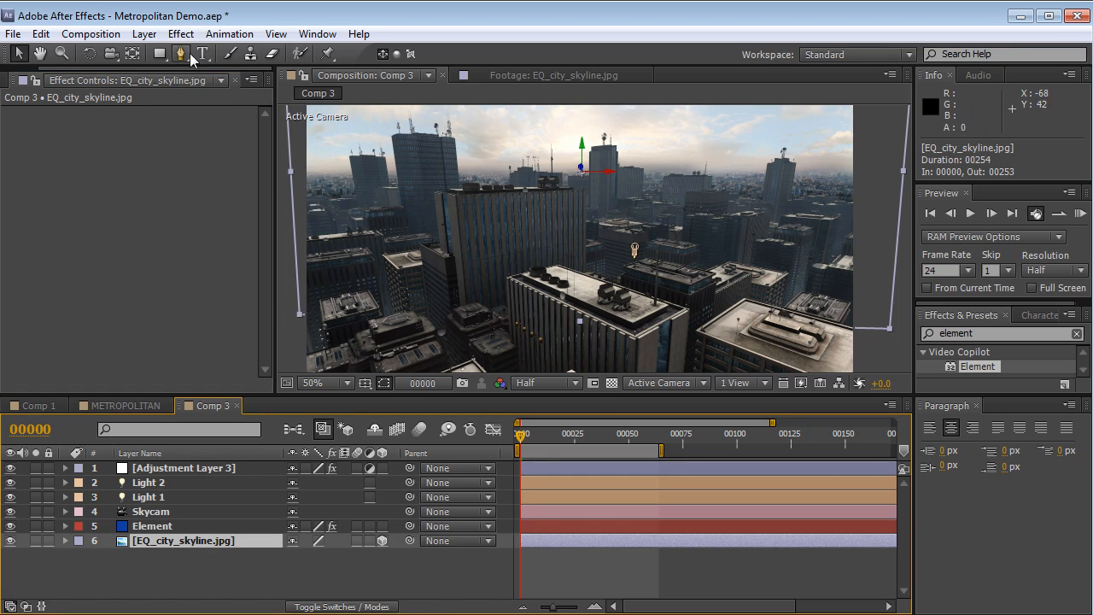
click(181, 34)
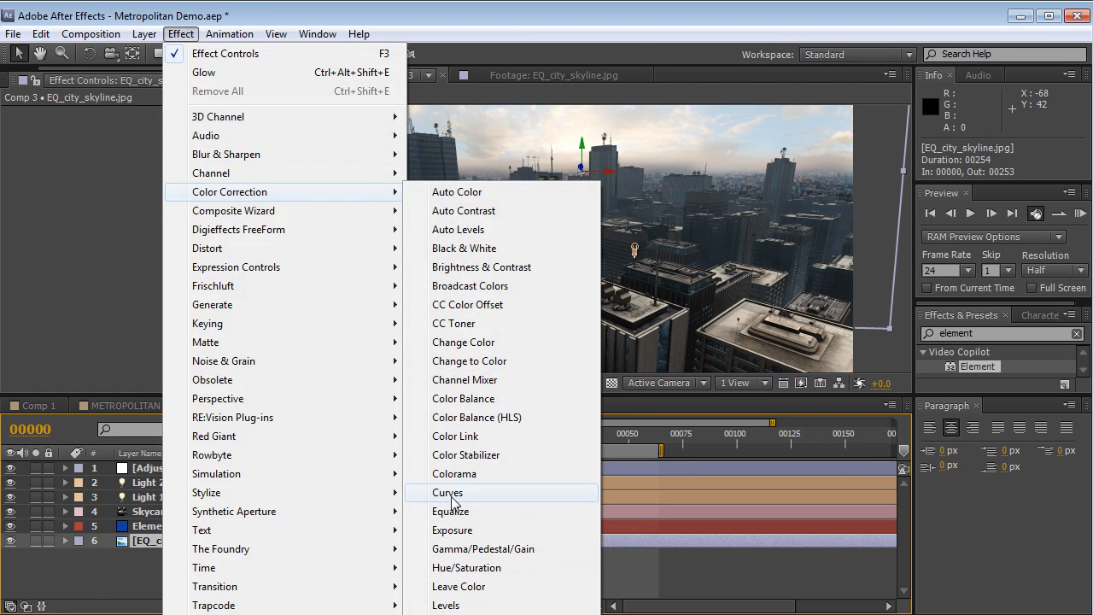
click(440, 491)
drag(100, 217, 76, 267)
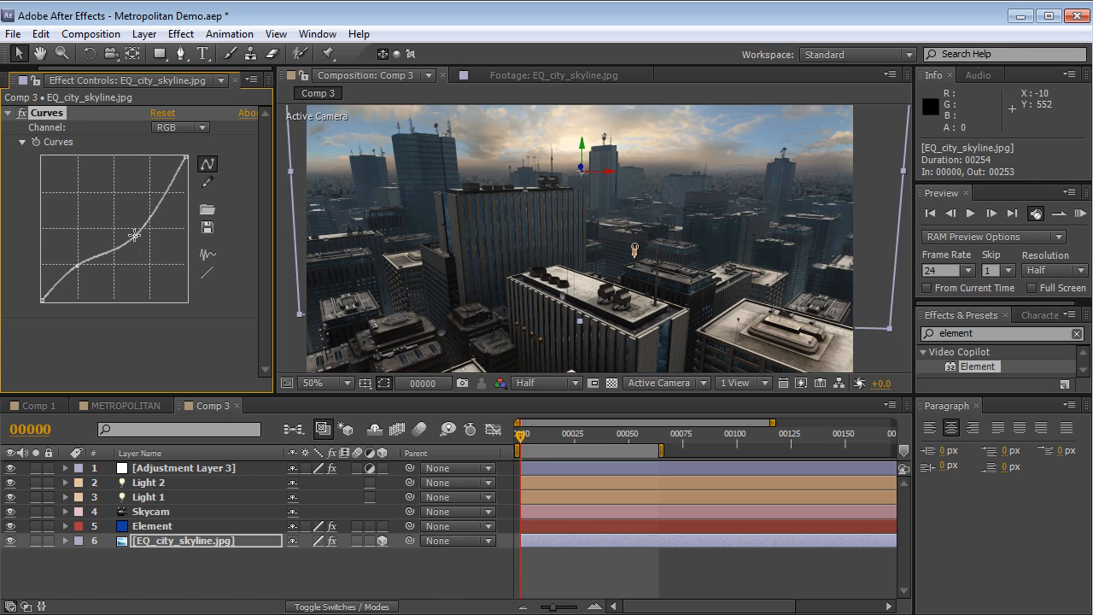
drag(133, 235, 130, 232)
drag(552, 223, 551, 224)
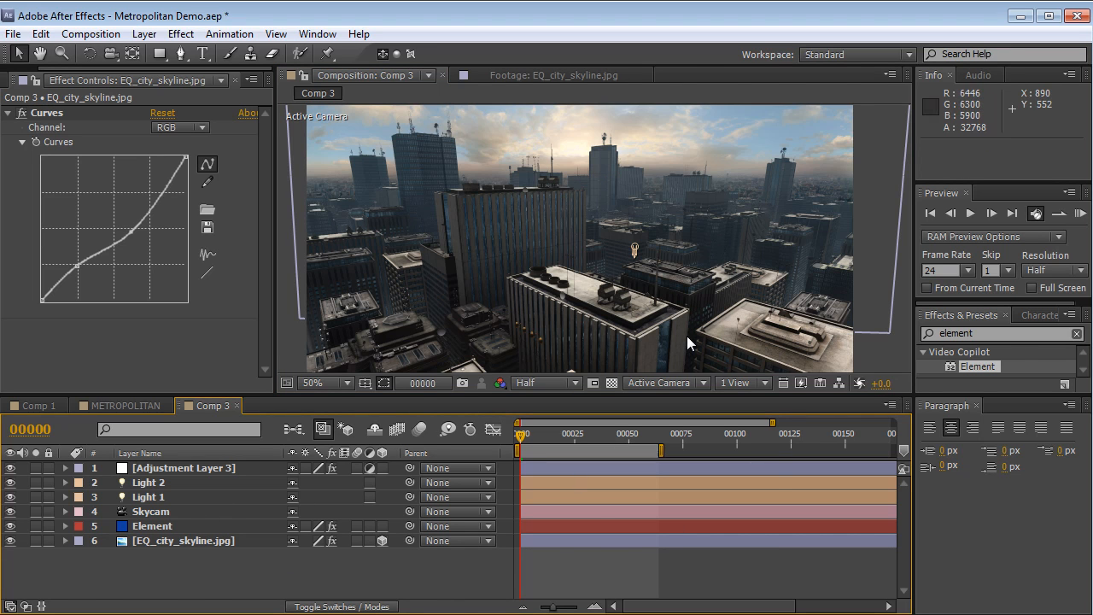
Step: Create a text layer reading METRO over the skyline
click(202, 53)
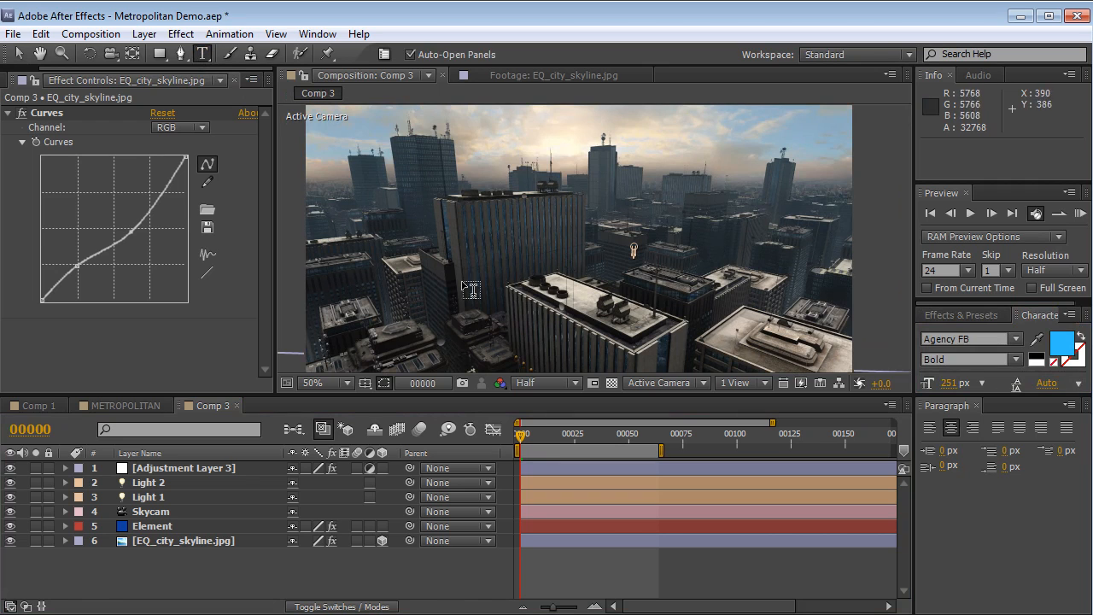
click(487, 252)
text(METRO)
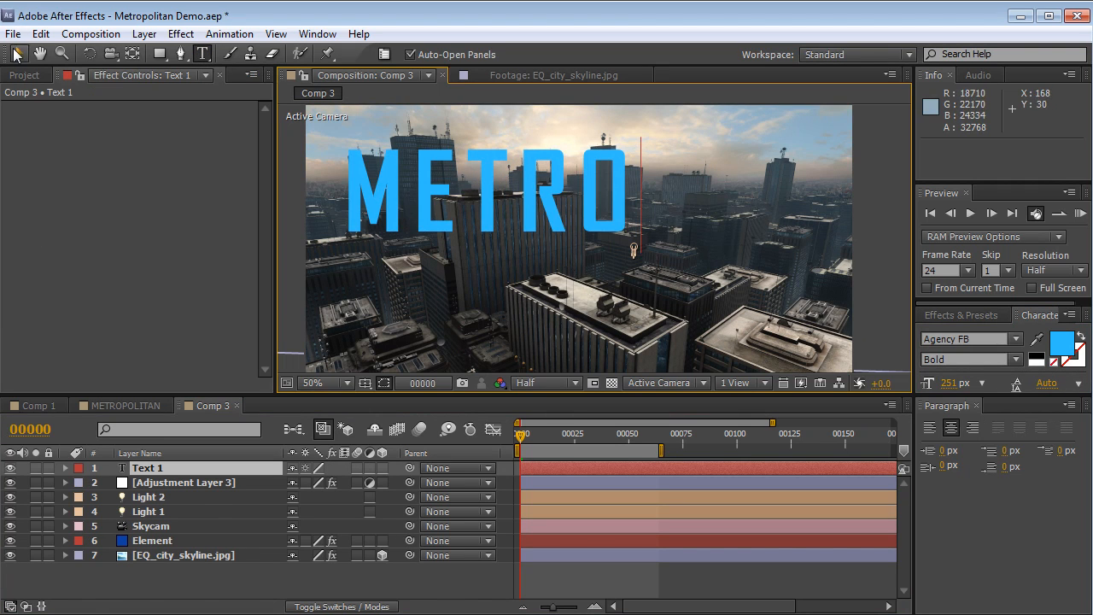
click(18, 53)
Step: Assign the METRO text as Path Layer 1 in Element's custom text and masks, and hide the original text layer
click(166, 547)
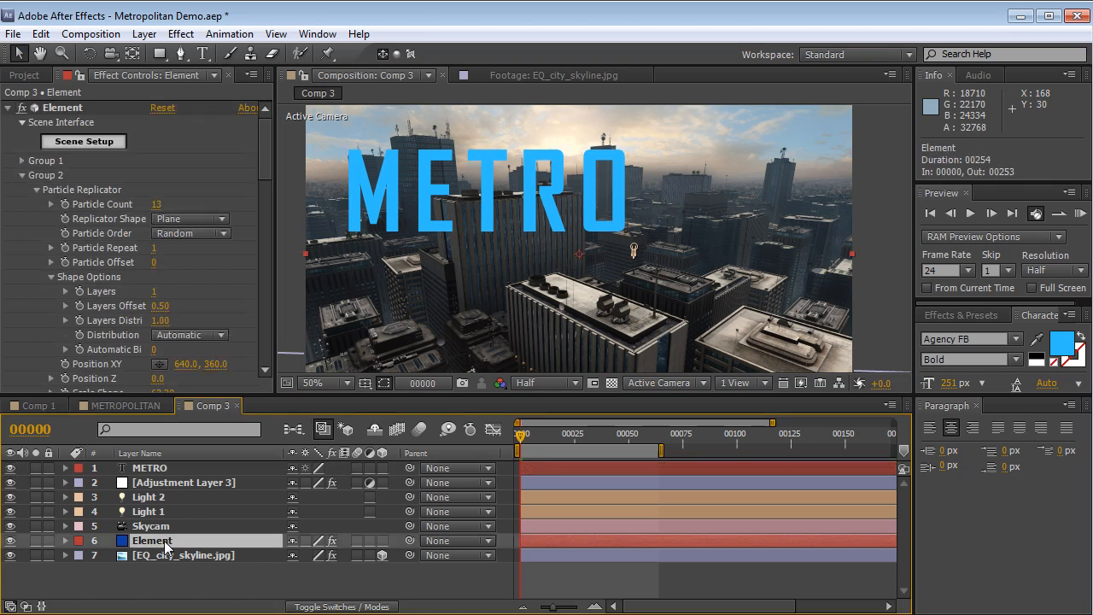
click(21, 175)
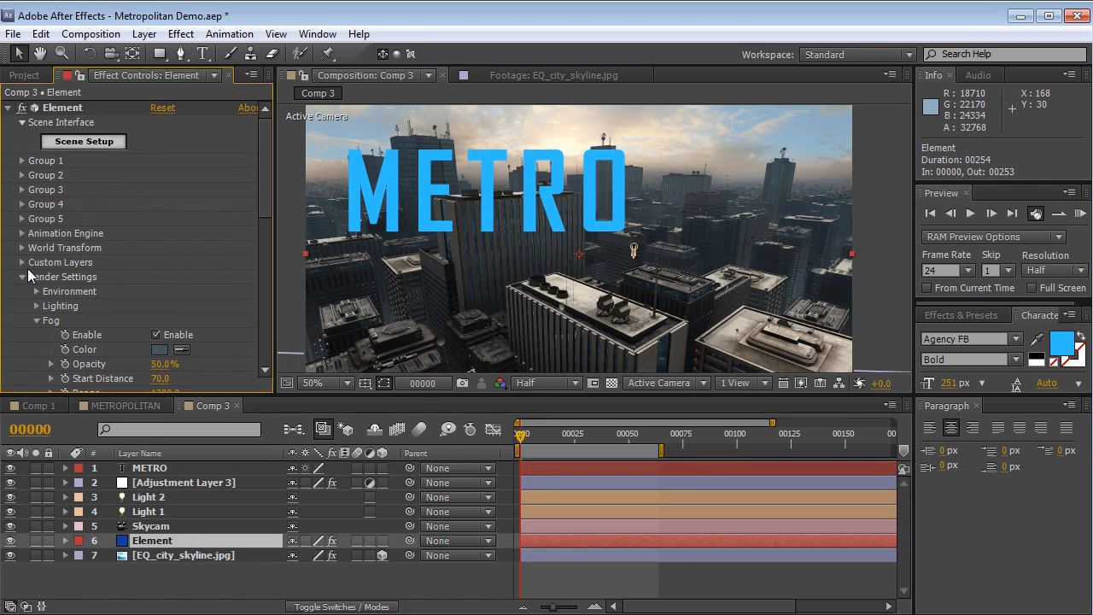
click(23, 278)
click(21, 263)
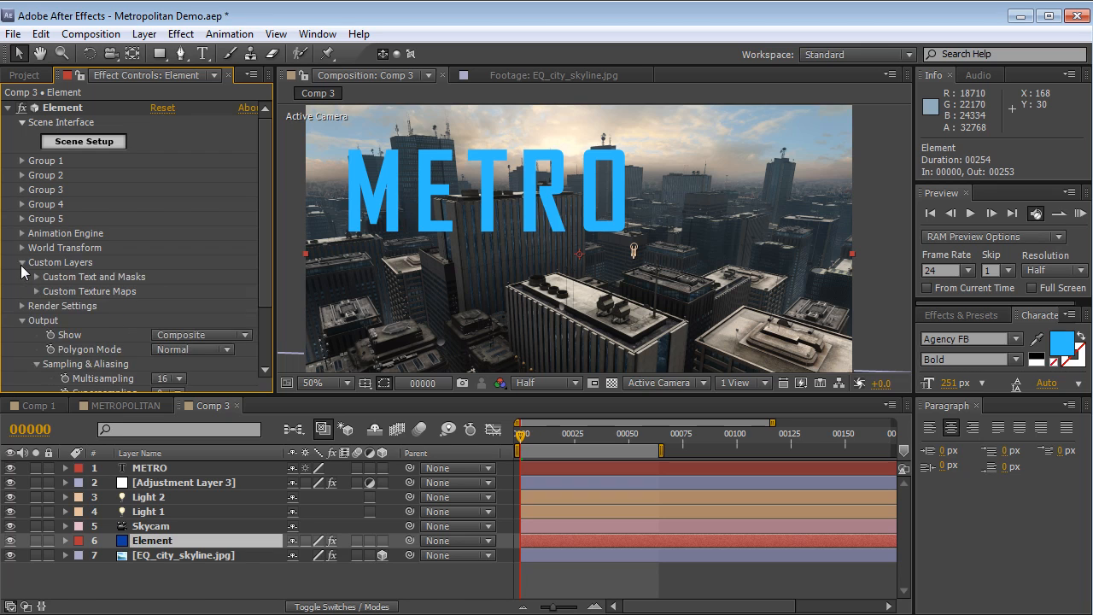
click(36, 277)
click(205, 255)
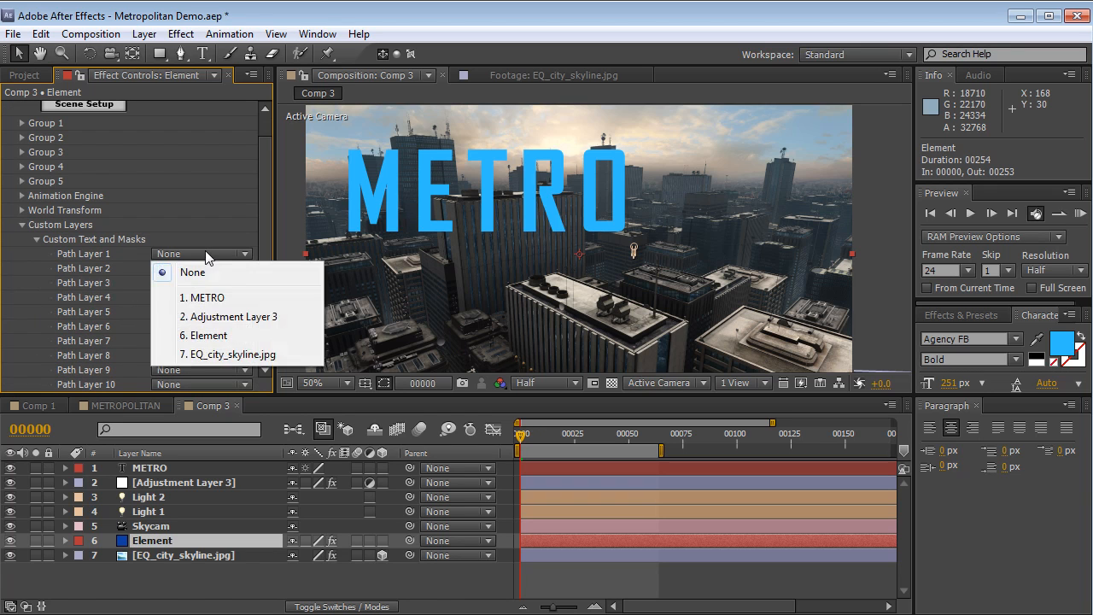
click(215, 298)
click(11, 468)
Step: Extrude the METRO path as a 3D model in the scene setup and set its Spike Filter to 0.17
drag(265, 194, 265, 176)
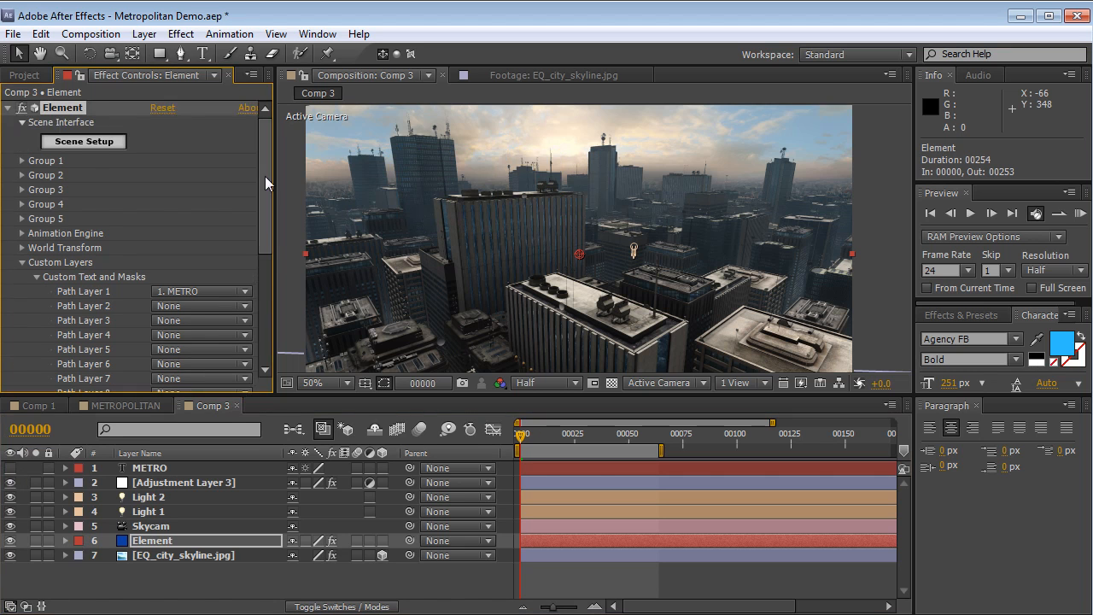
click(85, 142)
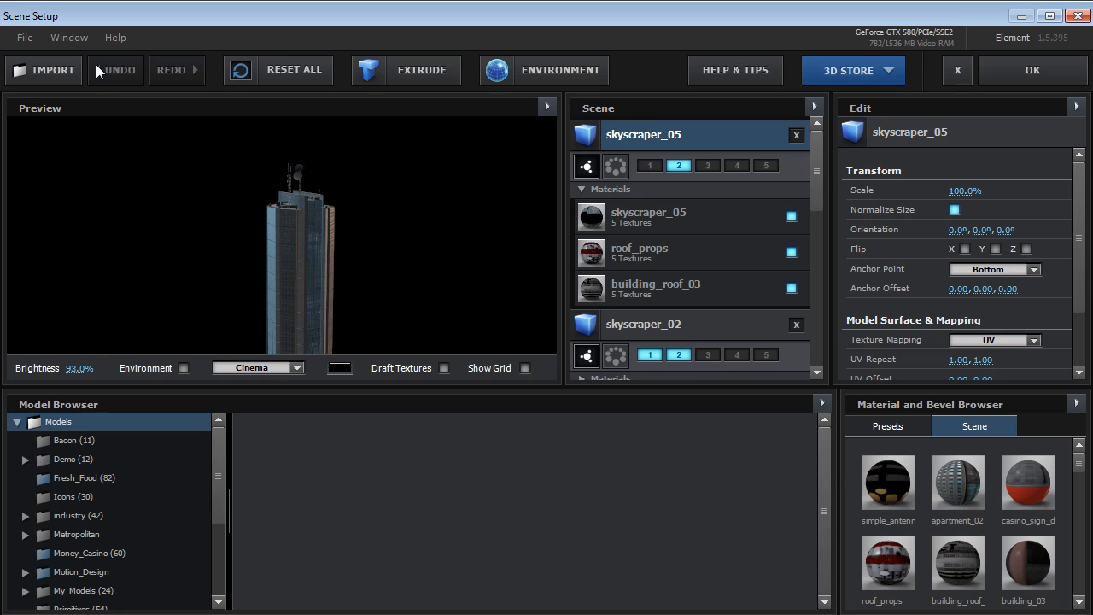
drag(454, 276, 278, 213)
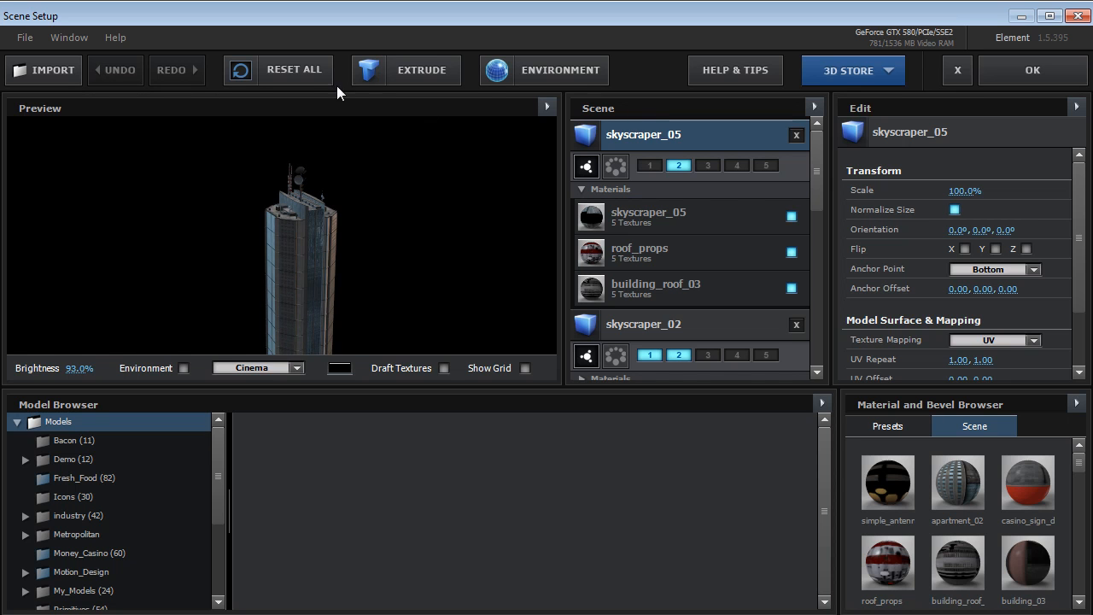
click(401, 74)
drag(317, 299, 305, 265)
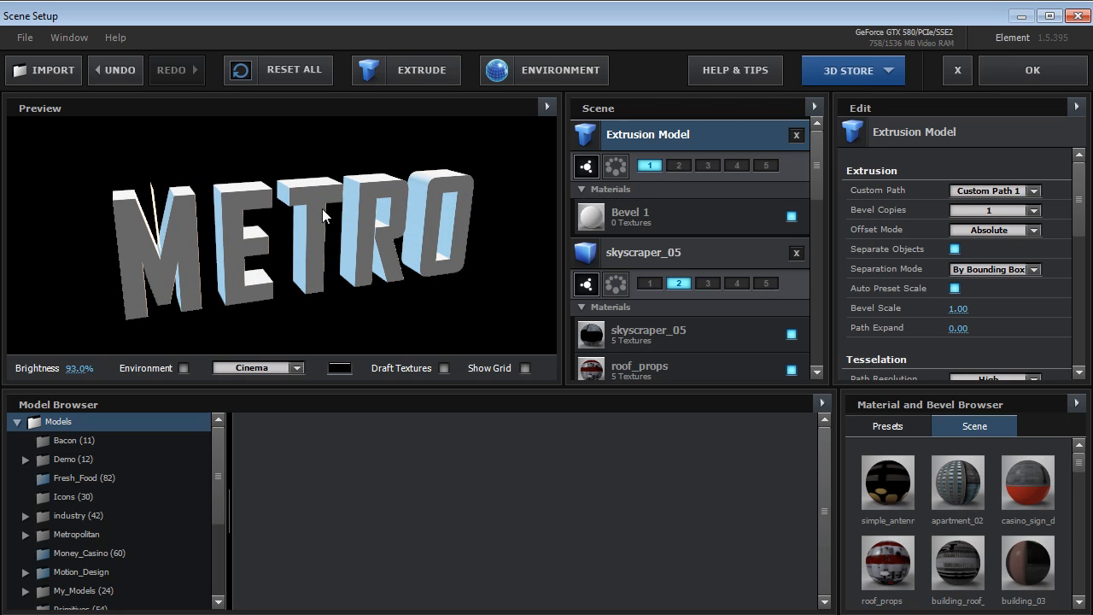
drag(1078, 210, 1078, 256)
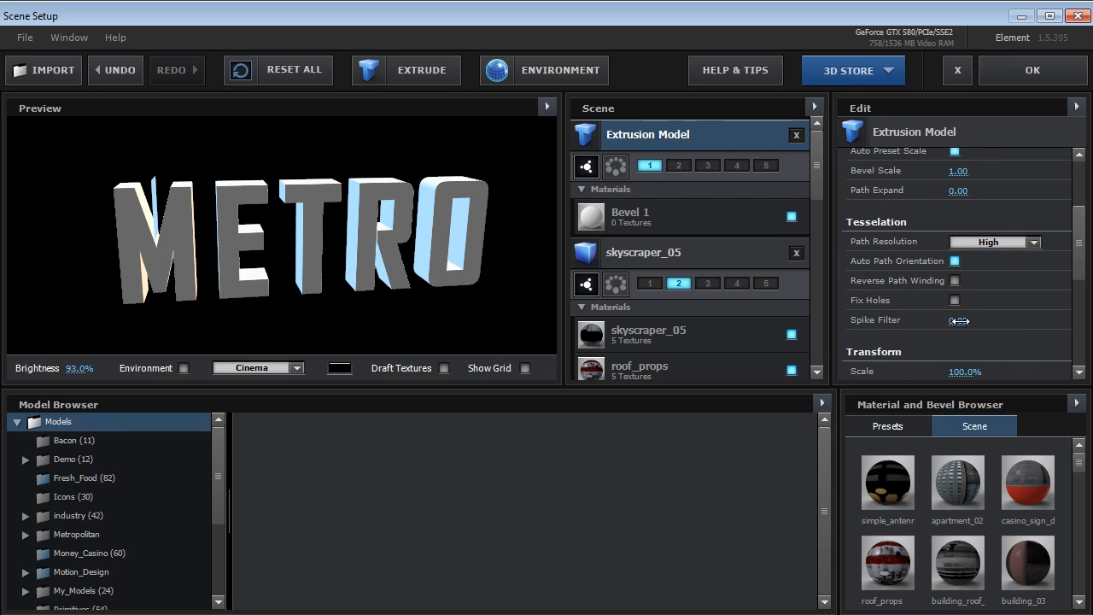
drag(959, 321, 972, 320)
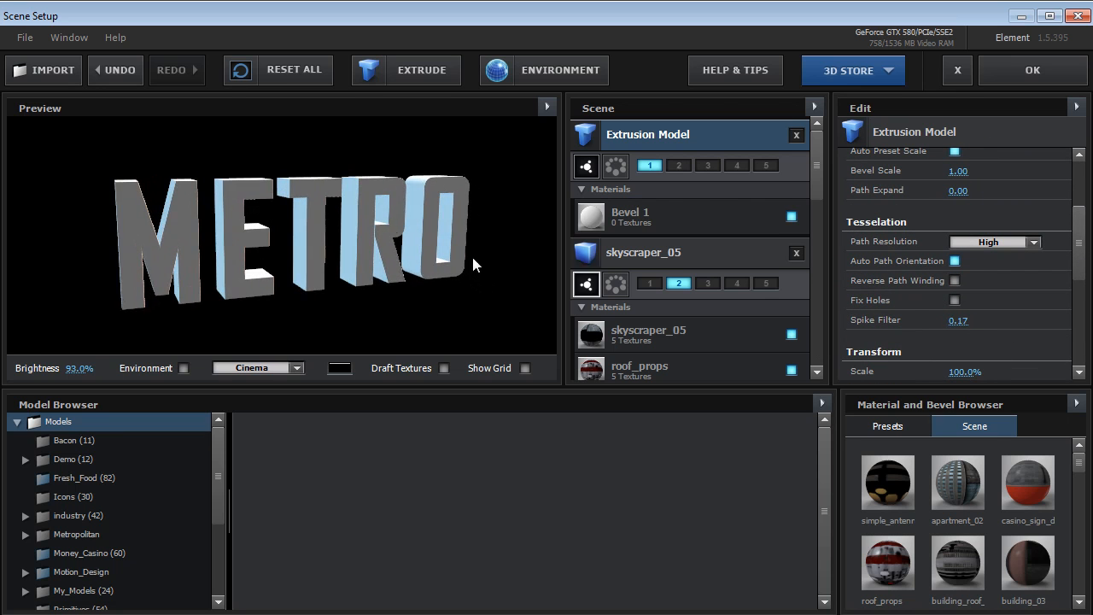
Step: Browse and try the bevel presets on the METRO extrusion, applying Soft_Metal
click(898, 429)
drag(919, 498, 959, 498)
drag(837, 481, 769, 480)
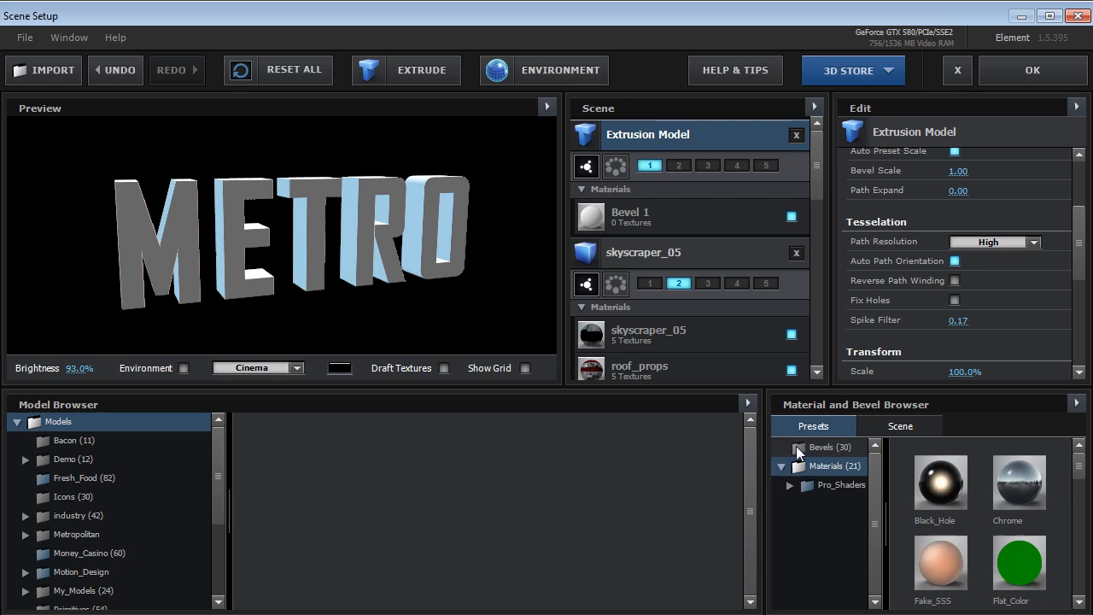
click(798, 453)
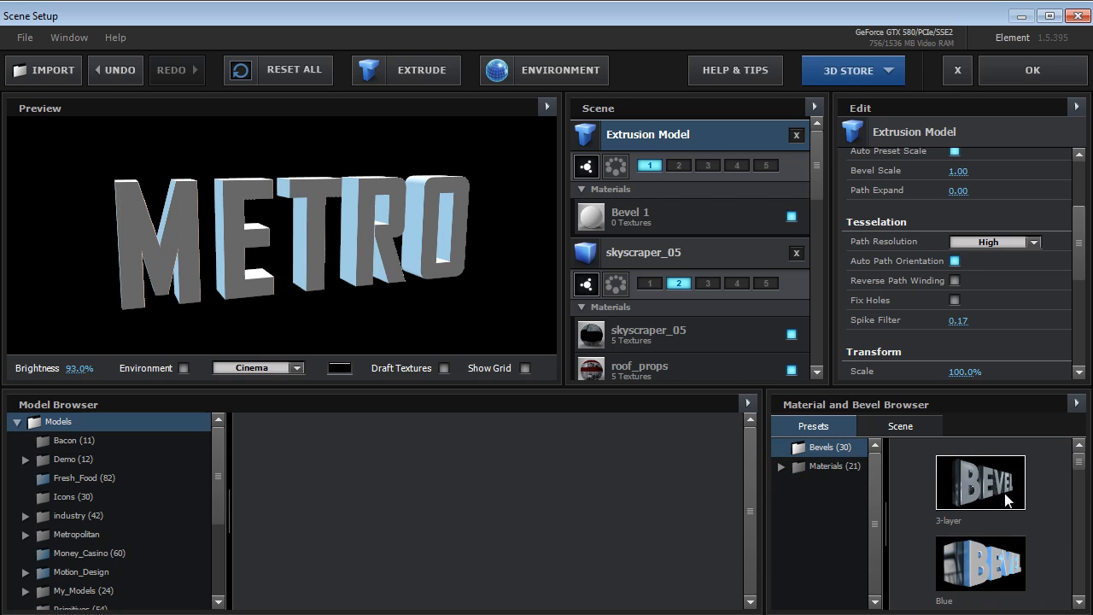
mouse_move(980, 495)
mouse_down()
mouse_move(790, 389)
mouse_move(304, 205)
mouse_move(280, 231)
mouse_move(290, 243)
mouse_move(315, 227)
mouse_up()
drag(1078, 461, 1079, 543)
drag(1079, 543, 1079, 574)
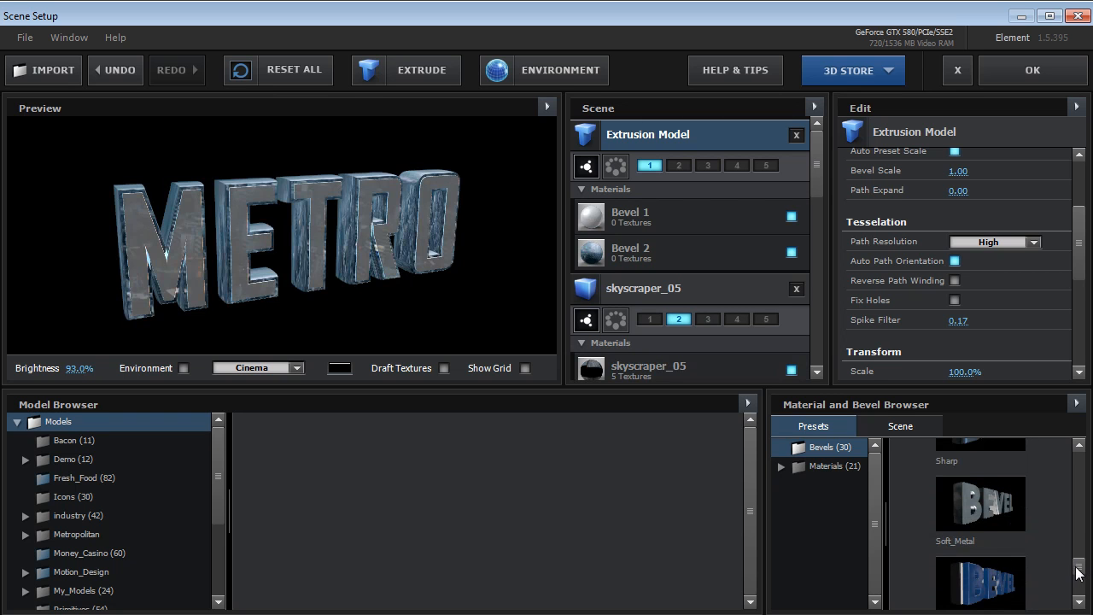
double_click(983, 506)
Step: Inspect the extruded text from another angle and switch the preview lighting to Default Lights
drag(388, 267, 275, 268)
click(253, 367)
click(245, 369)
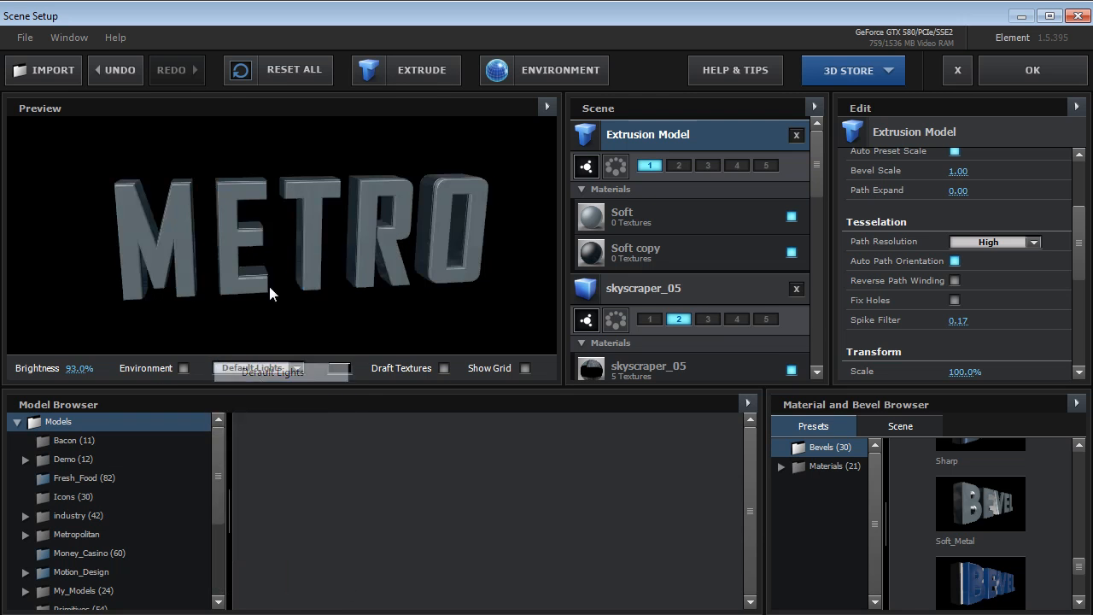
Step: Darken the Soft copy material's diffuse color on the METRO extrusion to near-black, R 15, G 18, B 18
drag(371, 227, 397, 250)
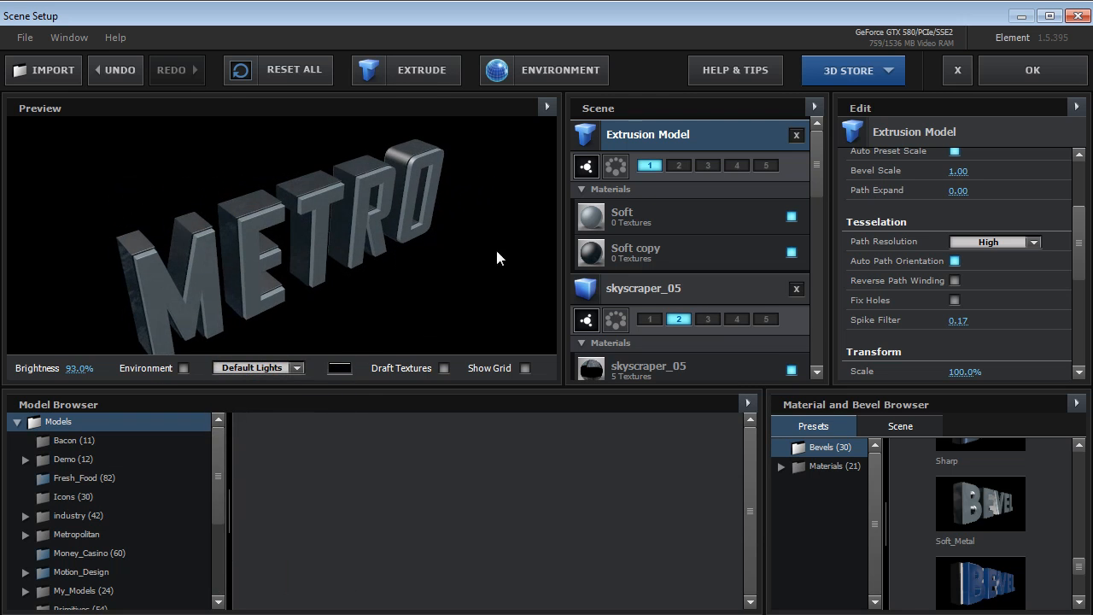
click(647, 252)
drag(1078, 200, 1078, 242)
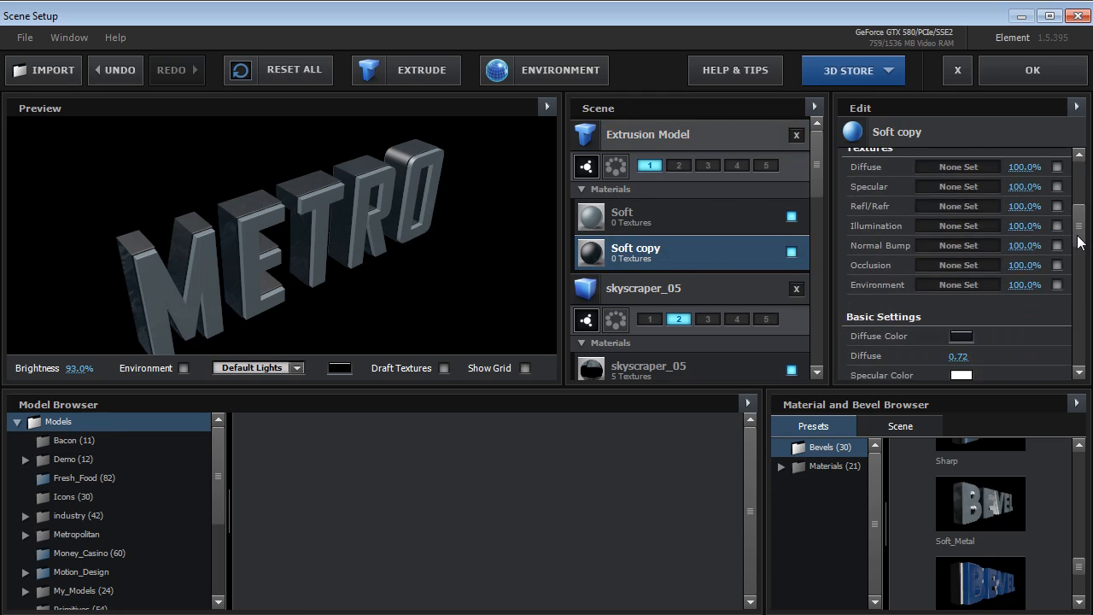
click(962, 336)
drag(866, 444, 844, 450)
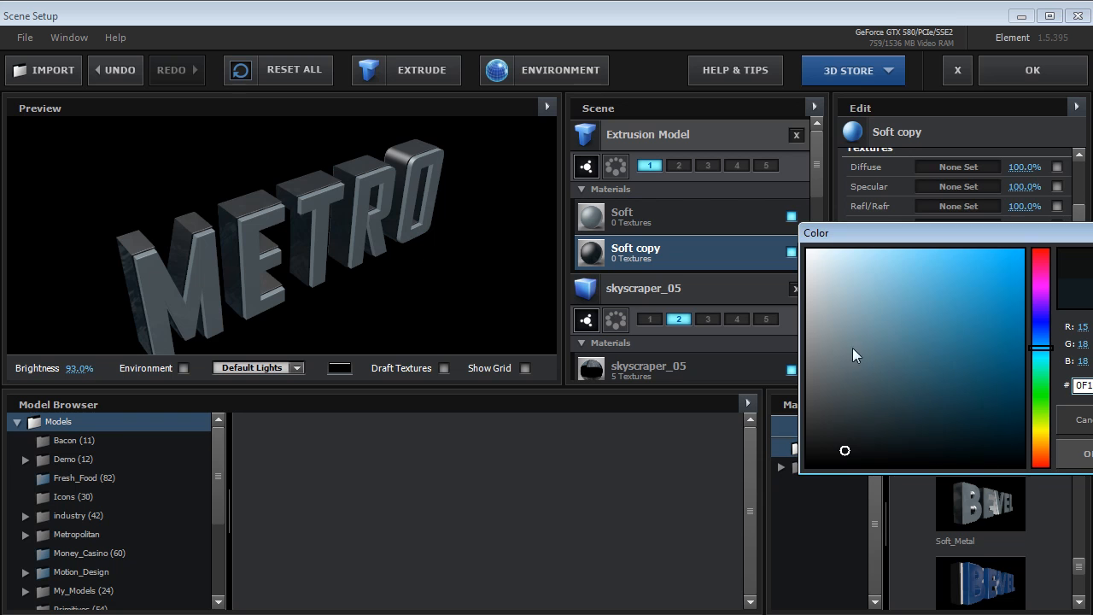
click(1071, 460)
Step: Change the Soft material's diffuse color to a neutral light gray and check it from several angles
drag(363, 243, 266, 178)
click(647, 219)
click(961, 335)
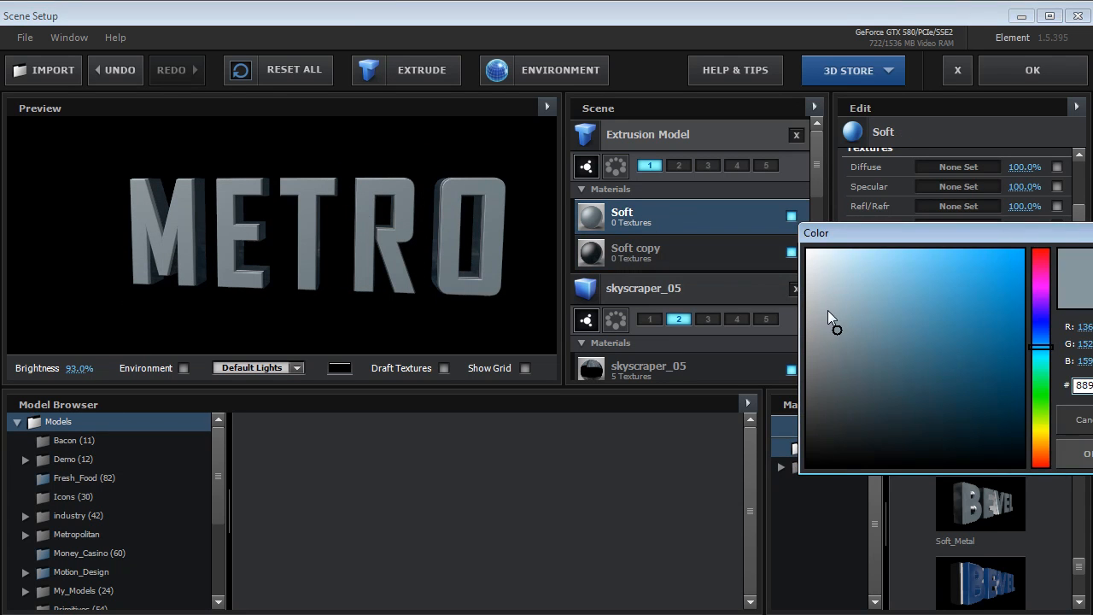
click(1075, 453)
drag(376, 224, 329, 254)
drag(382, 219, 301, 244)
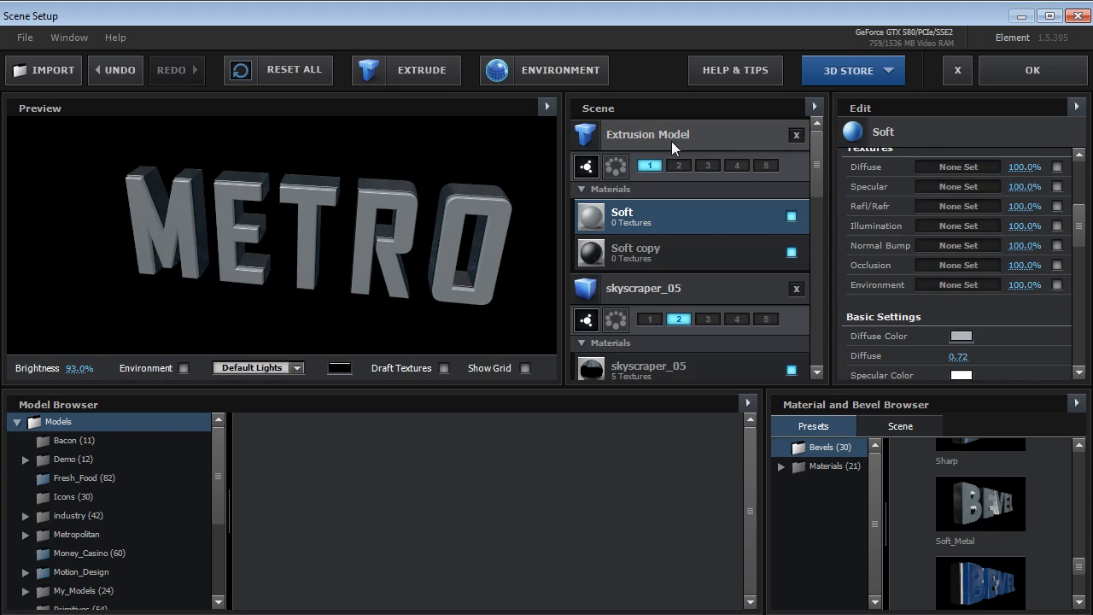
Step: Set the METRO extrusion's Bevel Scale to 1.01
click(671, 141)
scroll(958, 237, up, 2)
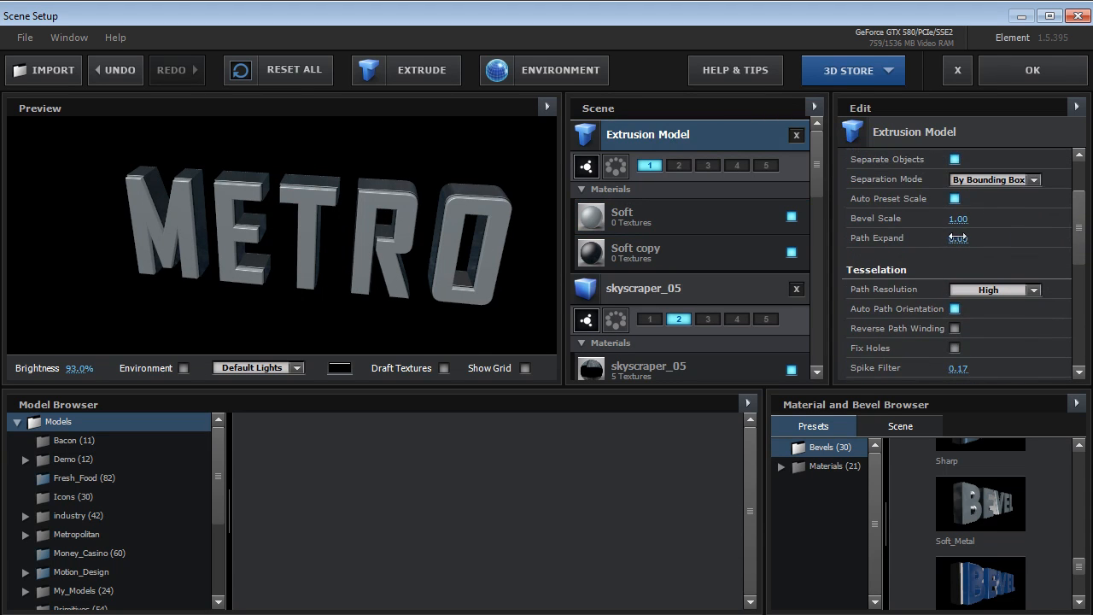
drag(960, 220, 976, 243)
mouse_move(440, 236)
mouse_down()
mouse_move(483, 260)
mouse_move(440, 231)
mouse_up()
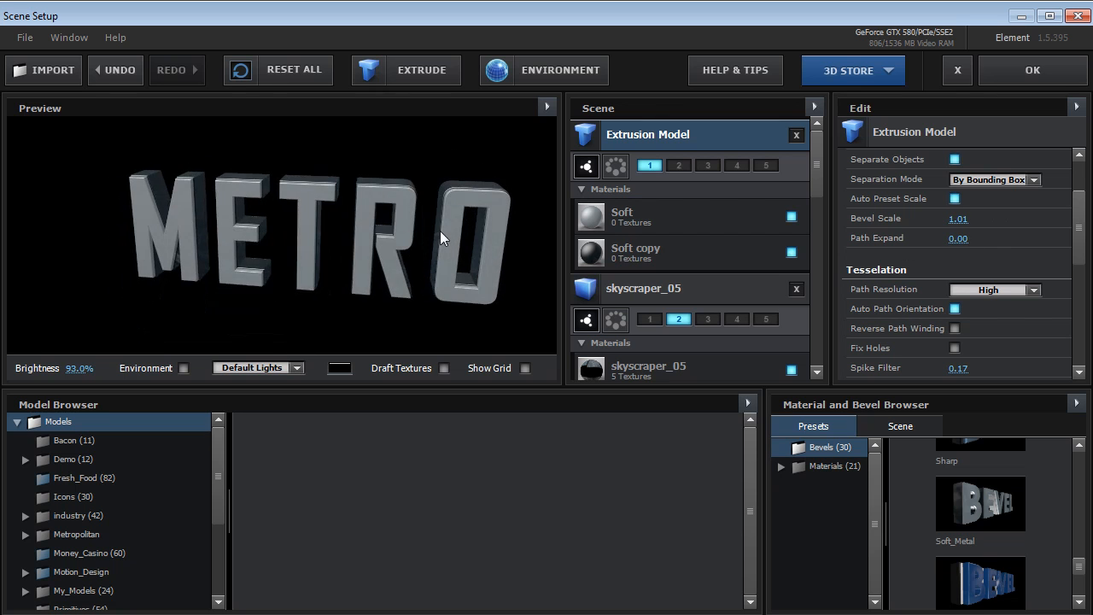
Step: Assign the METRO extrusion model to group 3 and accept the scene setup
mouse_move(820, 170)
mouse_down()
mouse_move(812, 251)
mouse_move(815, 176)
mouse_up()
click(707, 166)
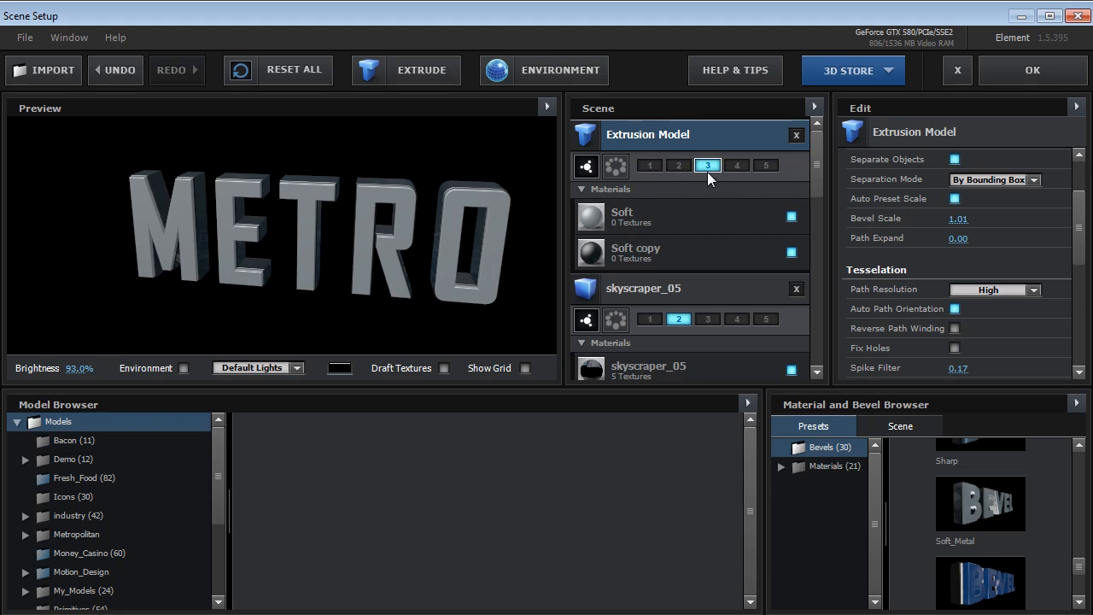
click(651, 170)
click(707, 166)
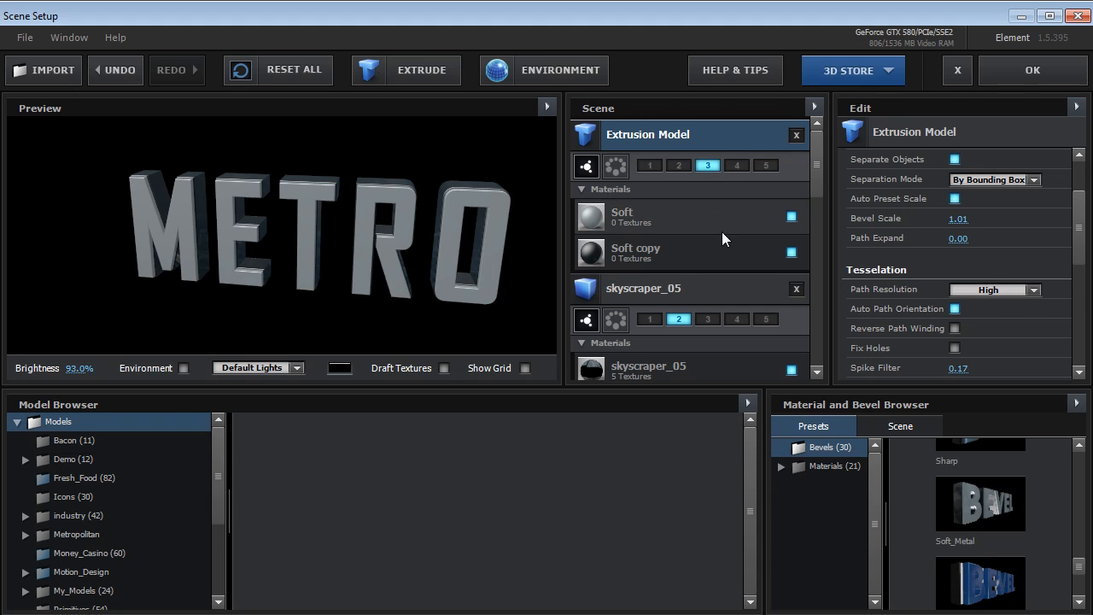
click(1031, 73)
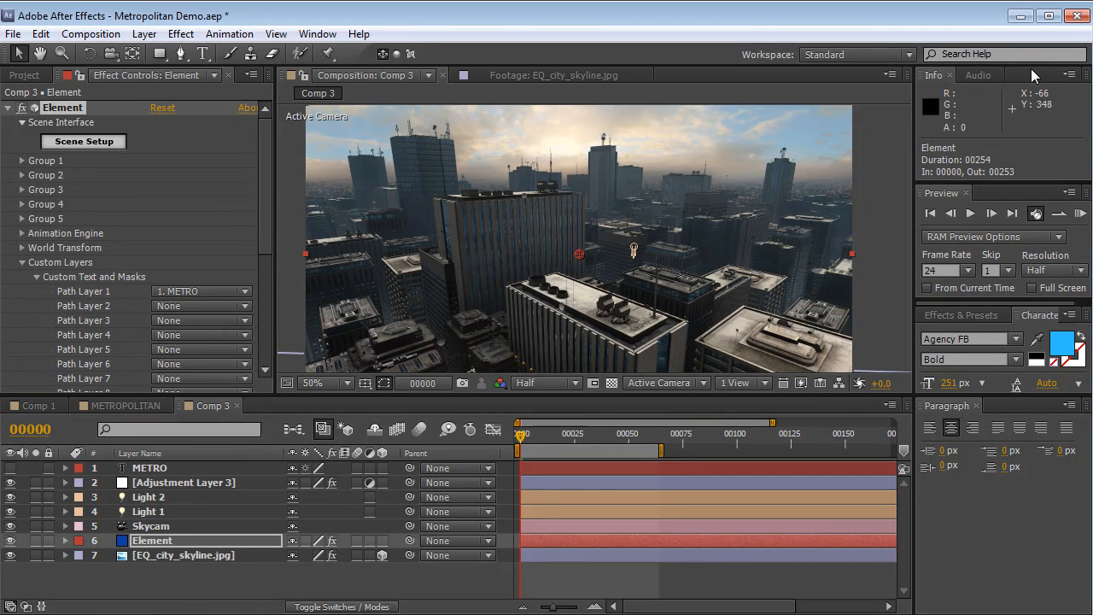
Step: Set Group 3's replicator Position XY to 640, -250 and its Y rotation to 59°
click(21, 190)
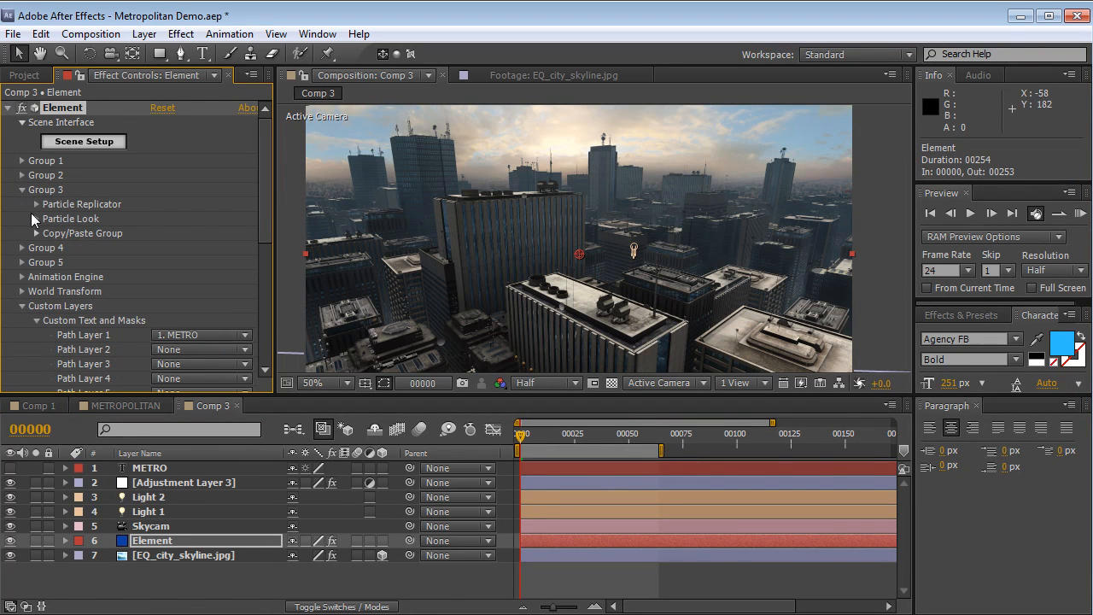
click(36, 218)
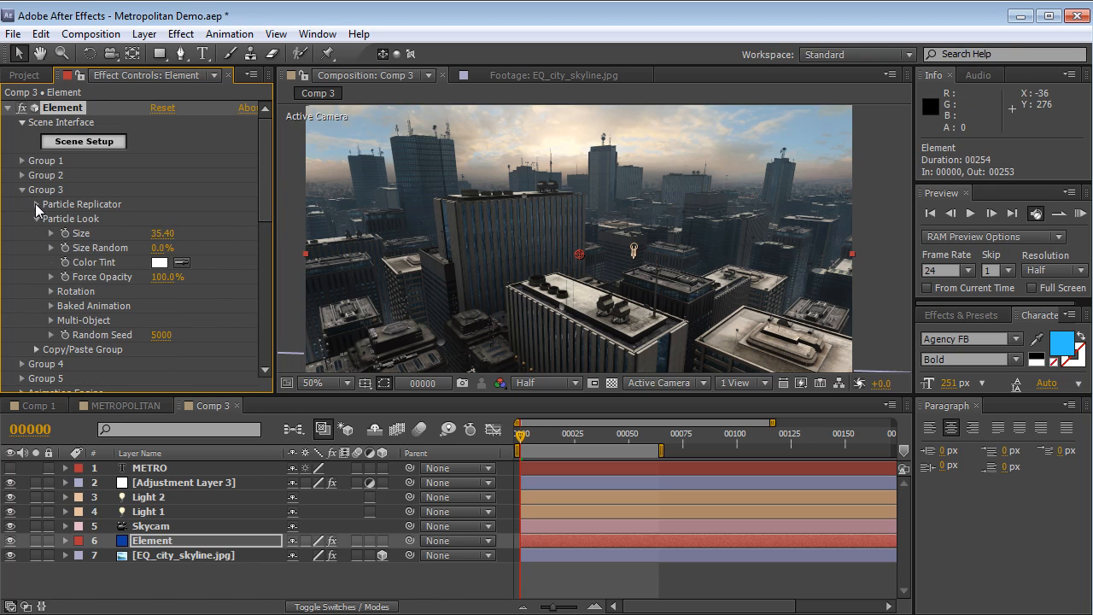
click(36, 204)
drag(214, 291, 155, 300)
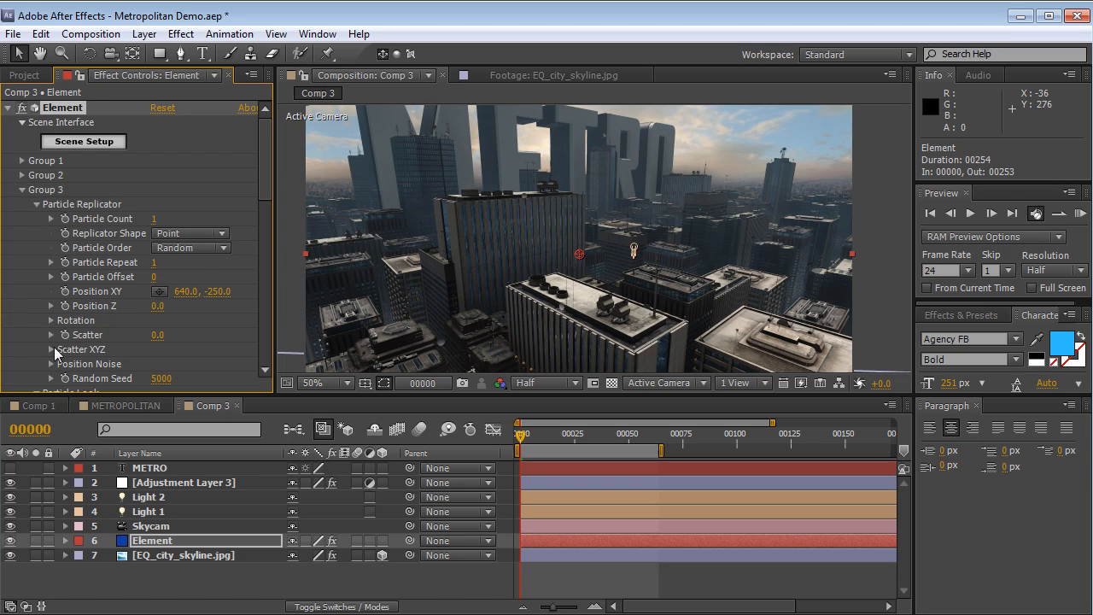
click(52, 320)
drag(171, 350, 222, 342)
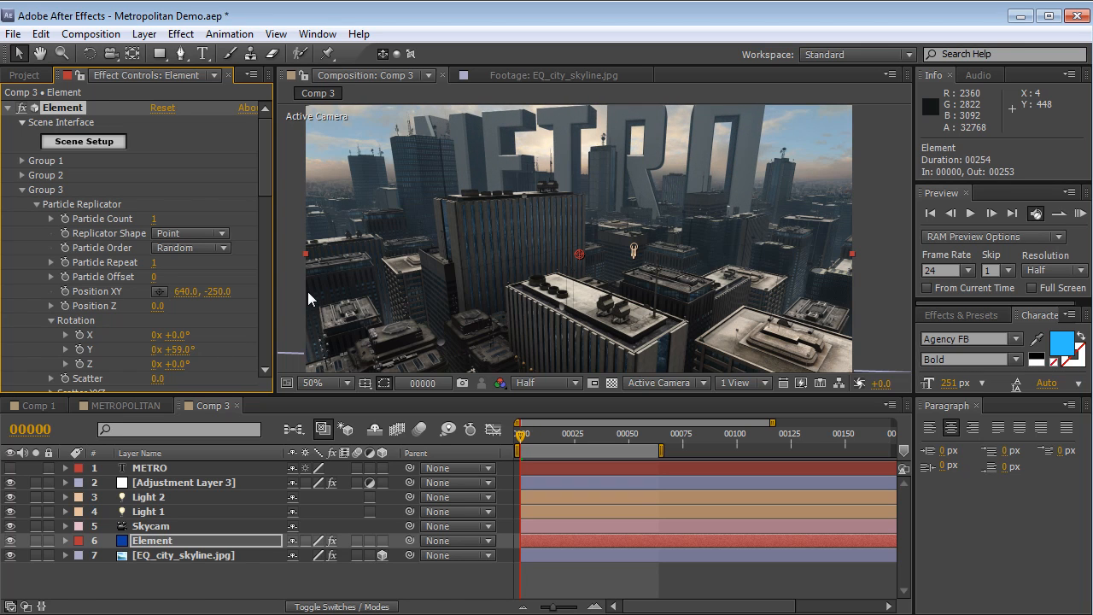
Step: Reduce Group 3's particle Size to 27.20 so the METRO letters fit the skyline
click(37, 206)
drag(165, 240, 99, 235)
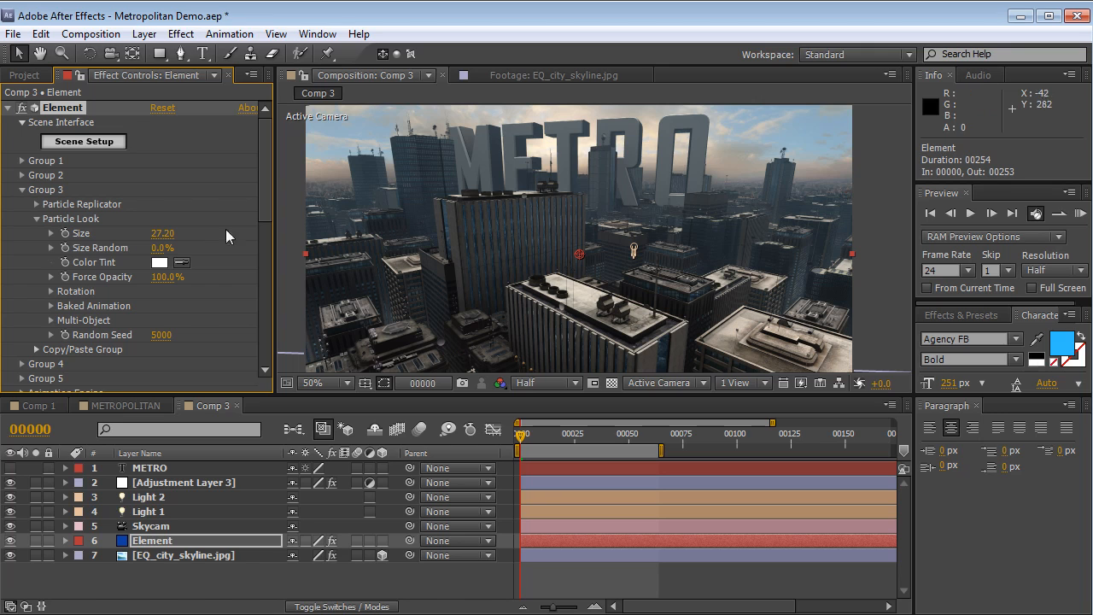
drag(521, 436, 443, 436)
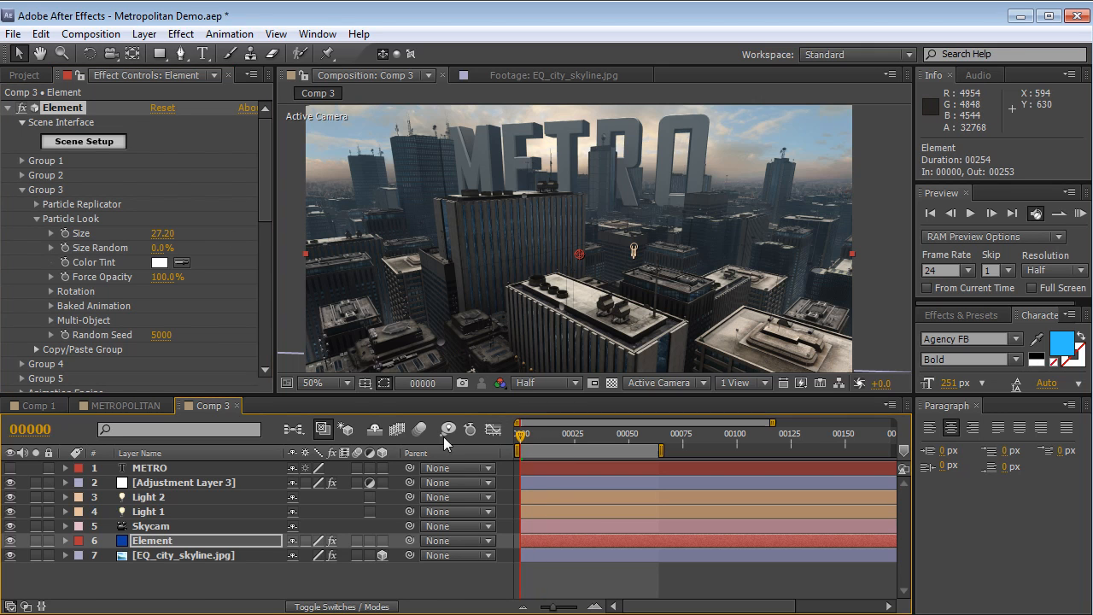
Step: Reposition the METRO letters with Group 3 Position XY 451, -208 and Position Z -360, and set the particle Size to 22.10
click(36, 205)
scroll(36, 206, down, 1)
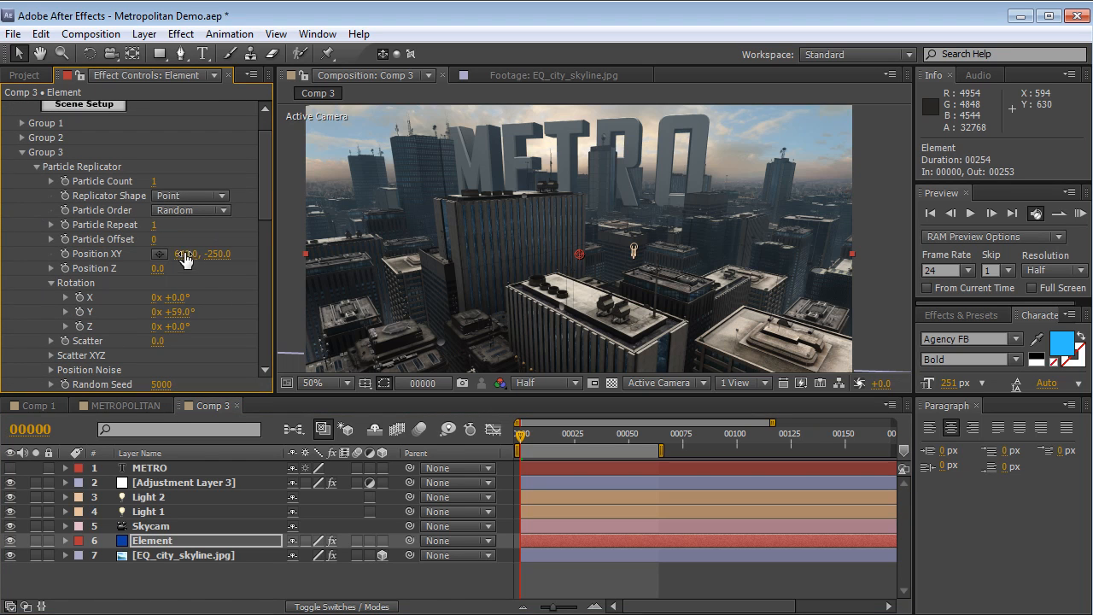
drag(198, 251, 125, 276)
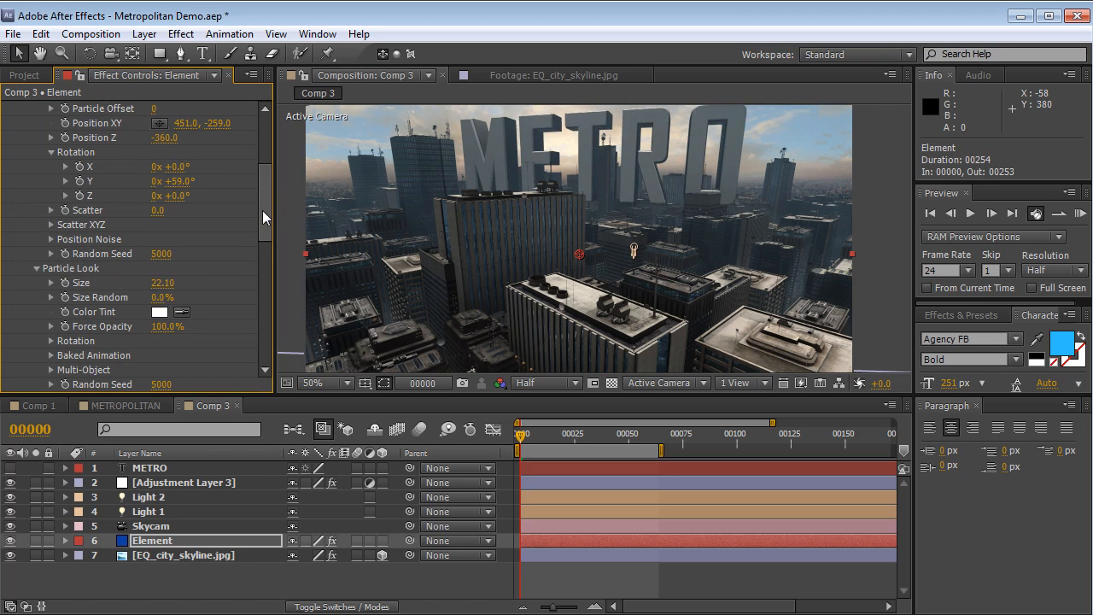
drag(263, 212, 262, 205)
drag(219, 150, 288, 130)
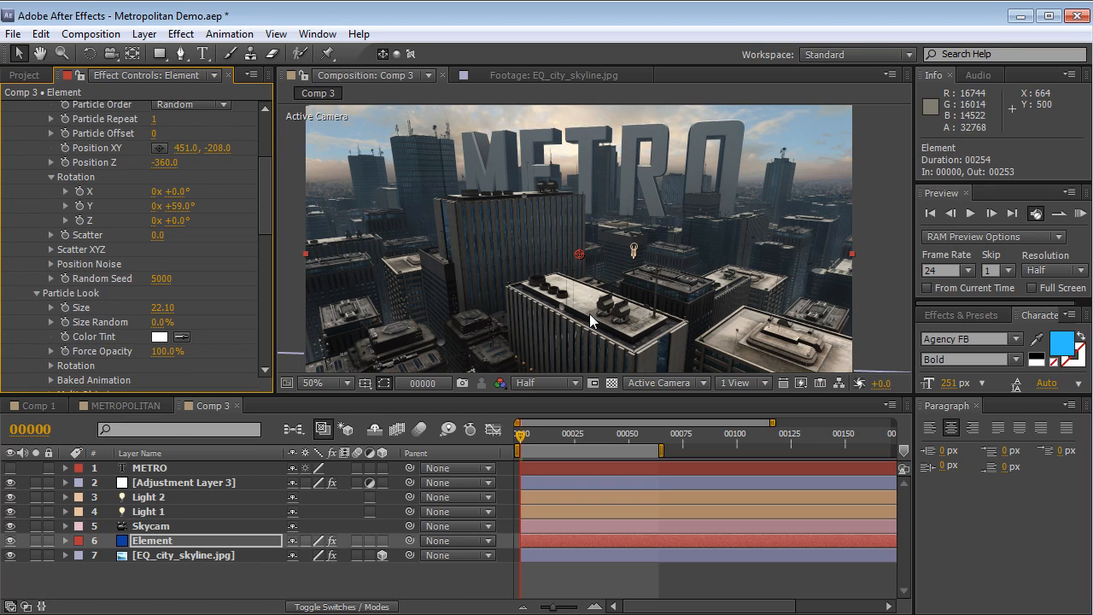
Step: Animate the Skycam with Point of Interest and Position keyframes at frames 0 and 99, orbiting the city to a higher viewpoint
click(150, 526)
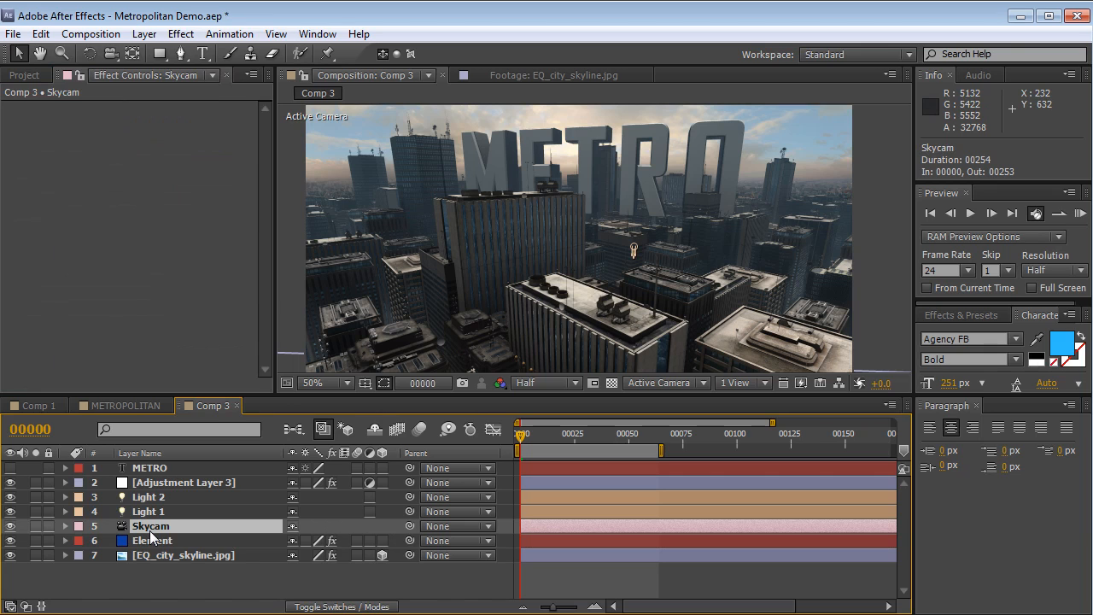
key(p)
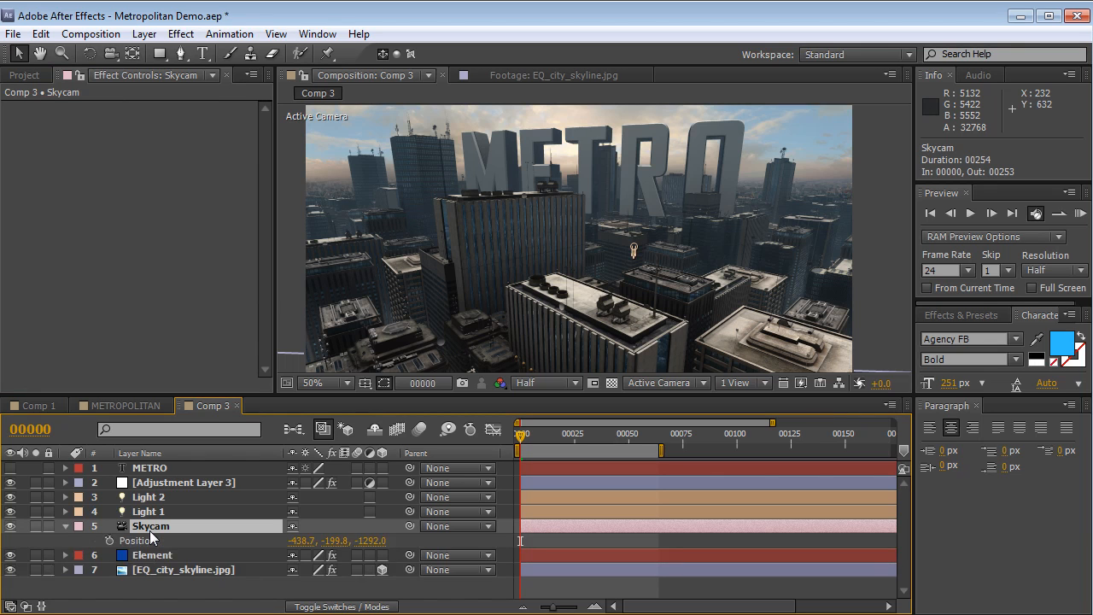
key(shift+a)
drag(110, 539, 110, 555)
drag(623, 437, 654, 439)
key(c)
drag(595, 219, 584, 248)
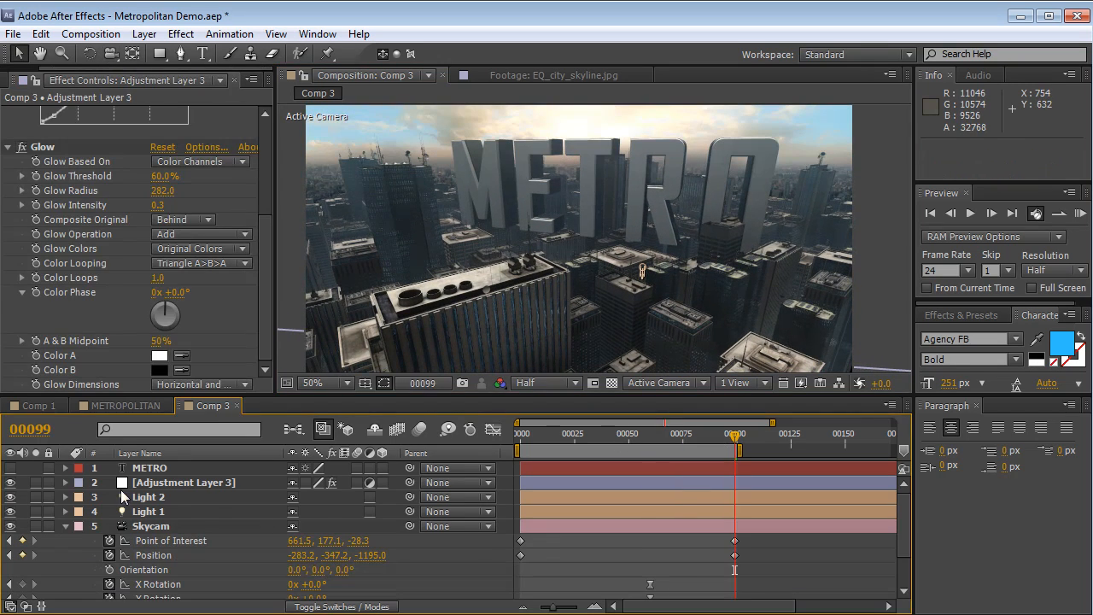
Step: Add another Curves color correction to Adjustment Layer 3 and adjust one channel's curve to tint the city's shadows blue
click(203, 482)
click(180, 33)
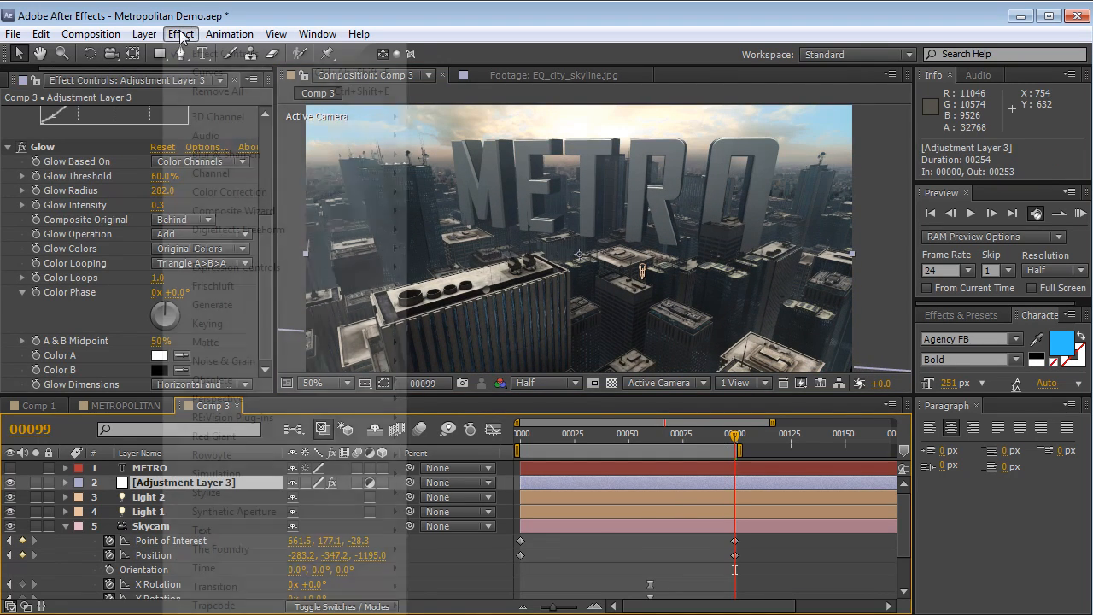
mouse_move(273, 193)
click(451, 502)
click(182, 195)
click(187, 239)
drag(99, 315, 117, 300)
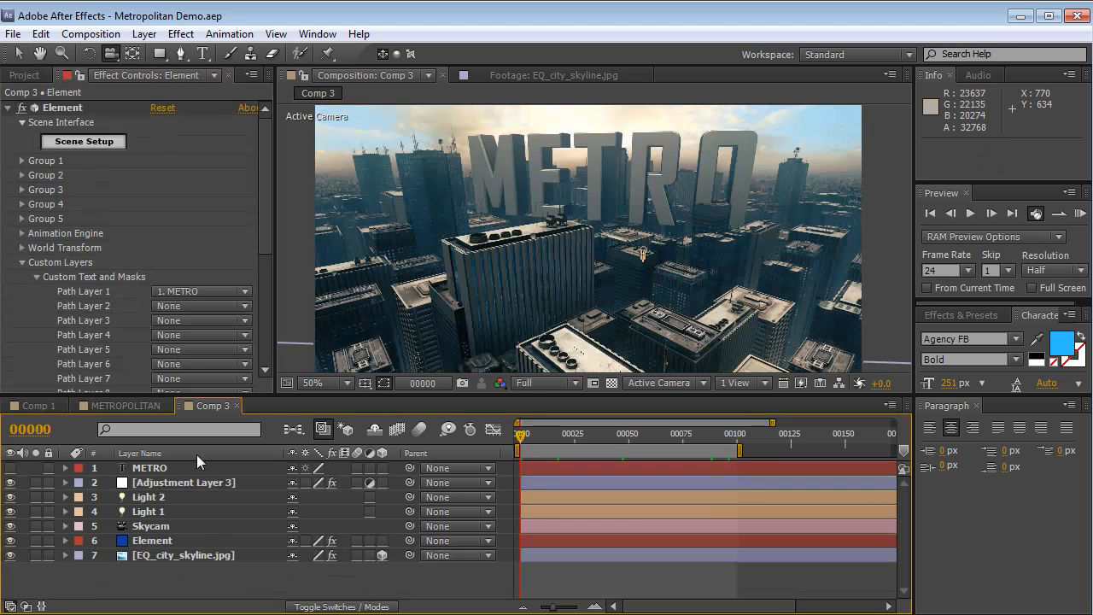
Step: Replace the METRO wording in the hidden text layer with VCP
double_click(156, 470)
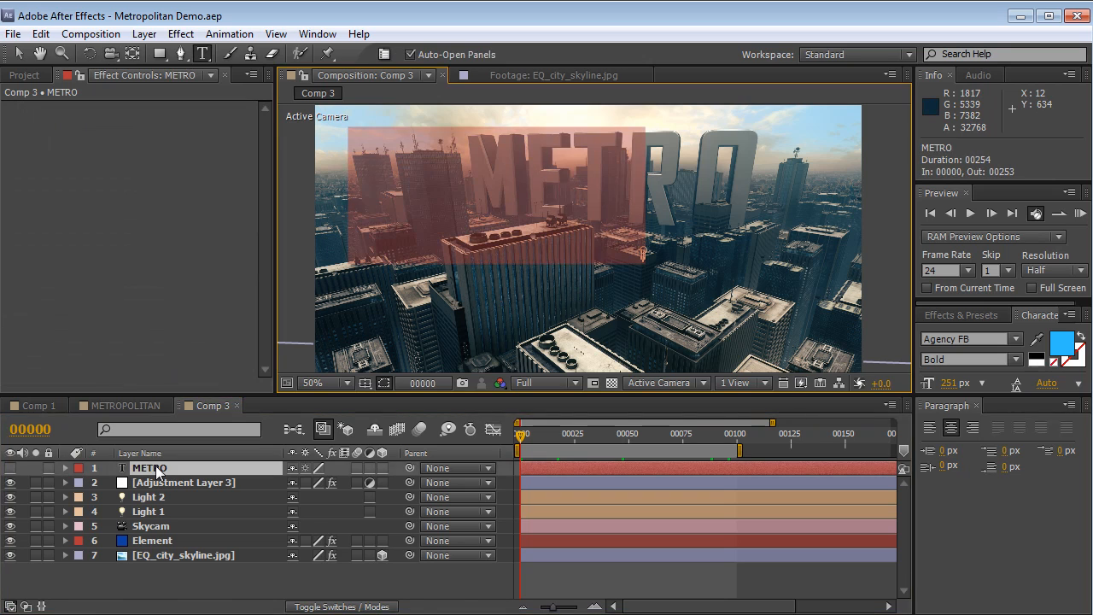
text(N)
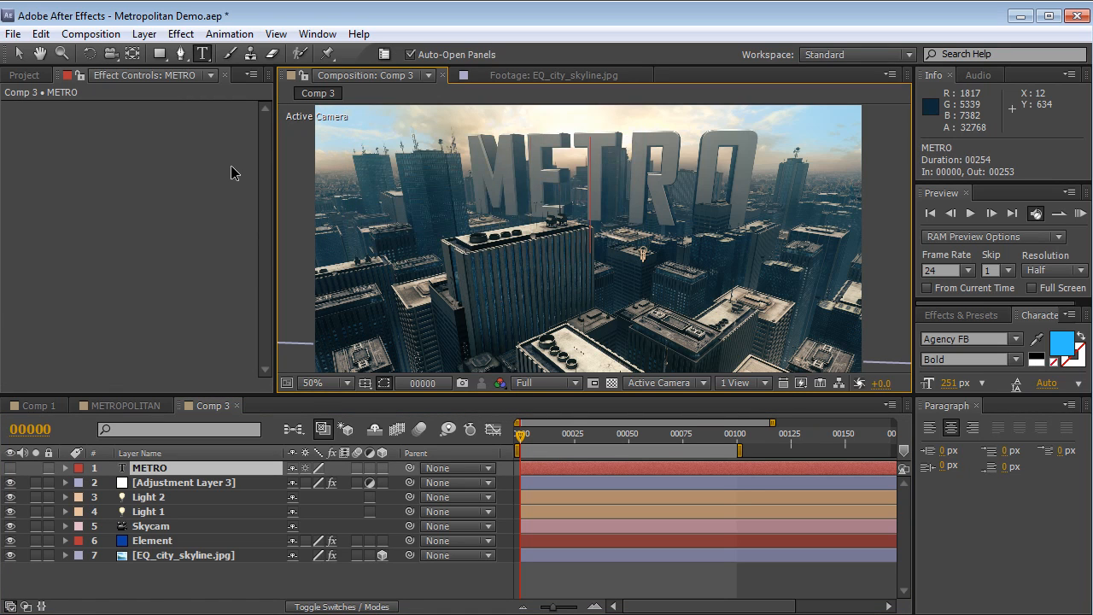
text(VCP)
click(19, 53)
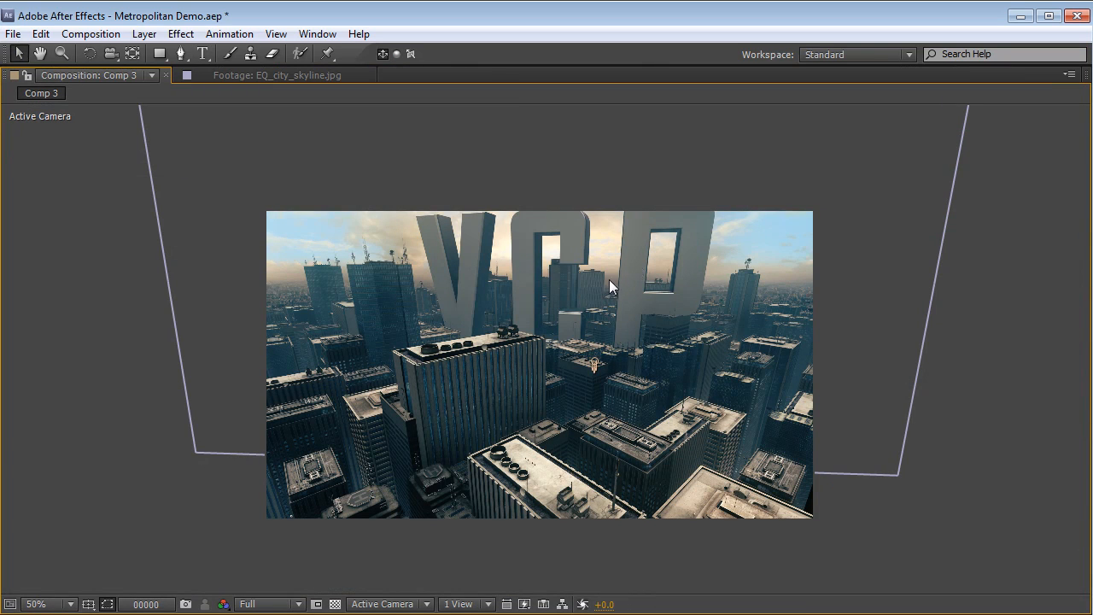
Step: Orbit the camera slightly higher so the full height of the VCP letters fits in the frame
key(c)
drag(579, 301, 566, 329)
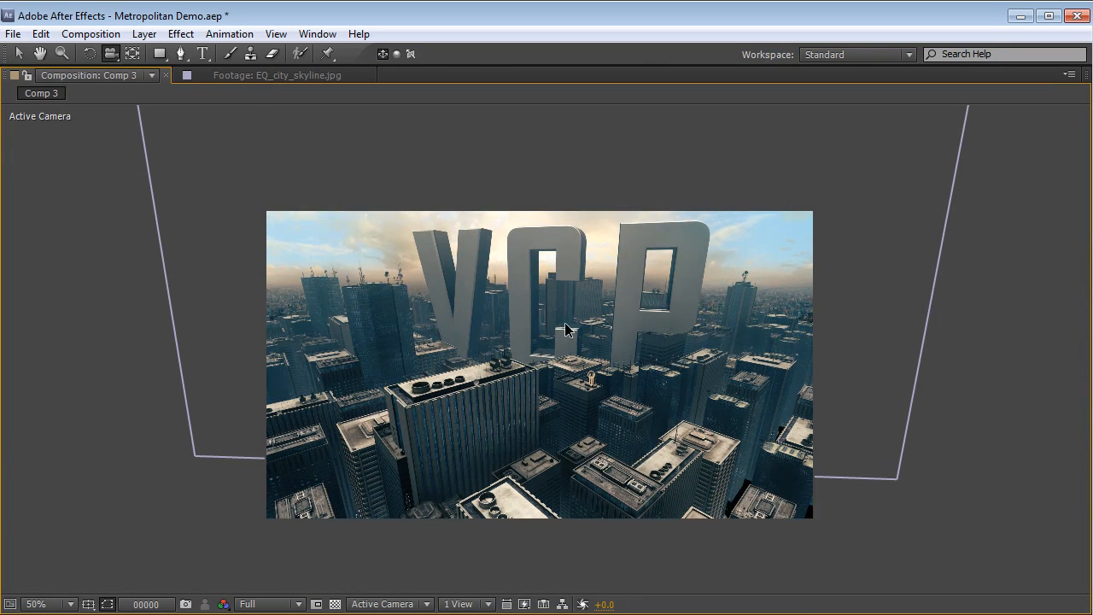
key(grave)
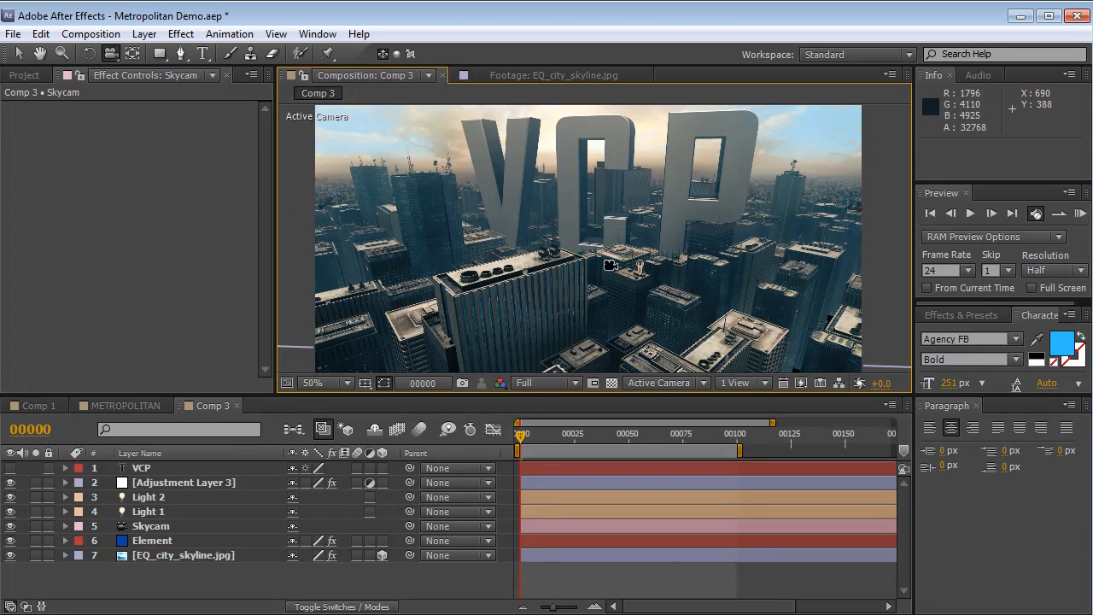
Step: Change the hidden text layer's wording to CITY
click(150, 472)
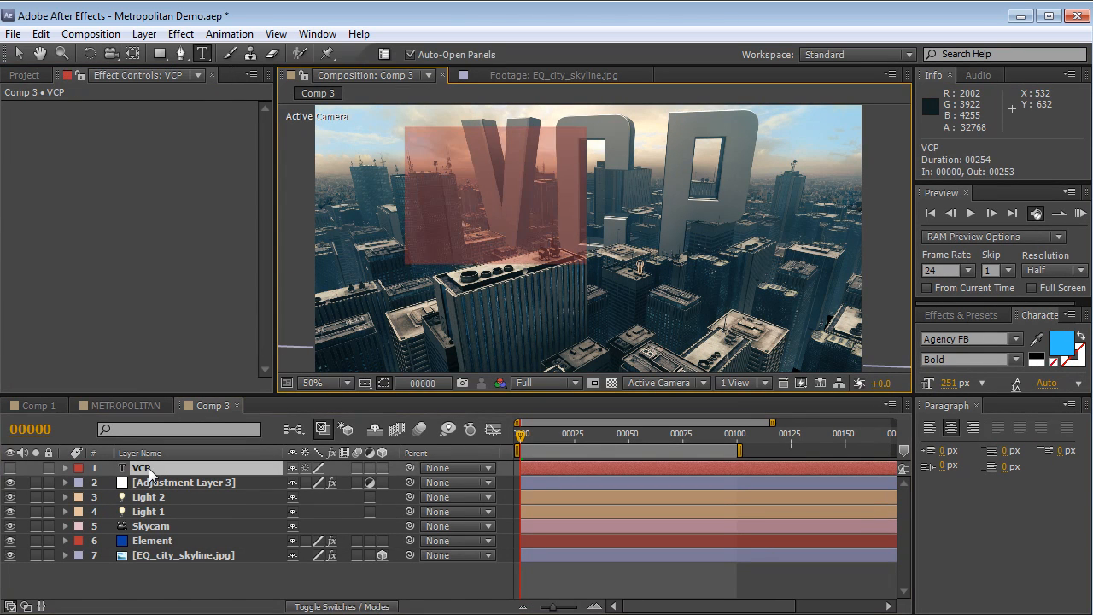
key(v)
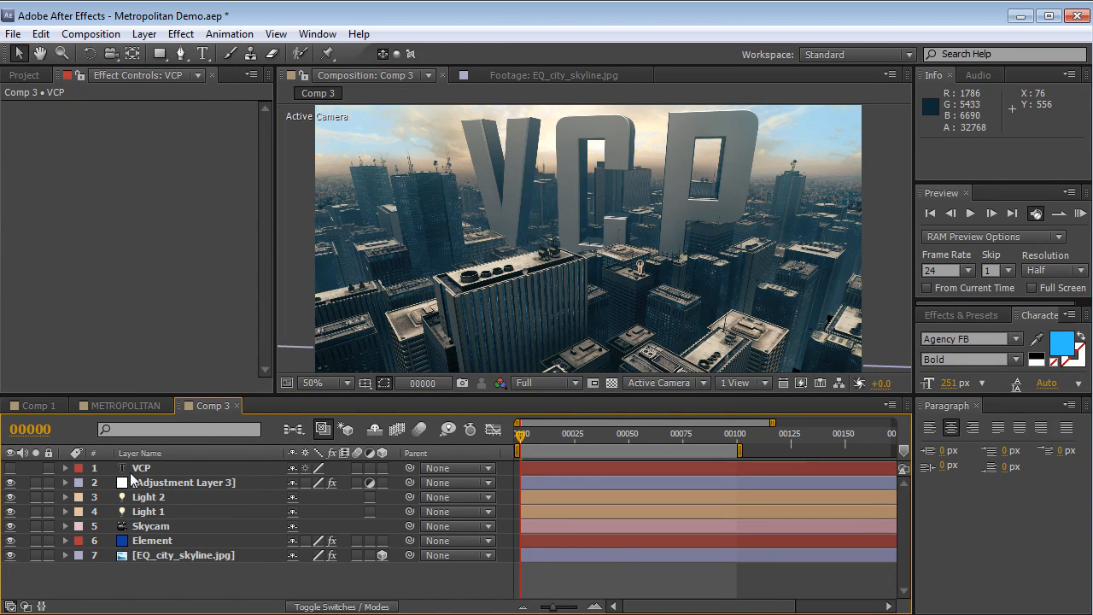
double_click(136, 471)
text(CITY)
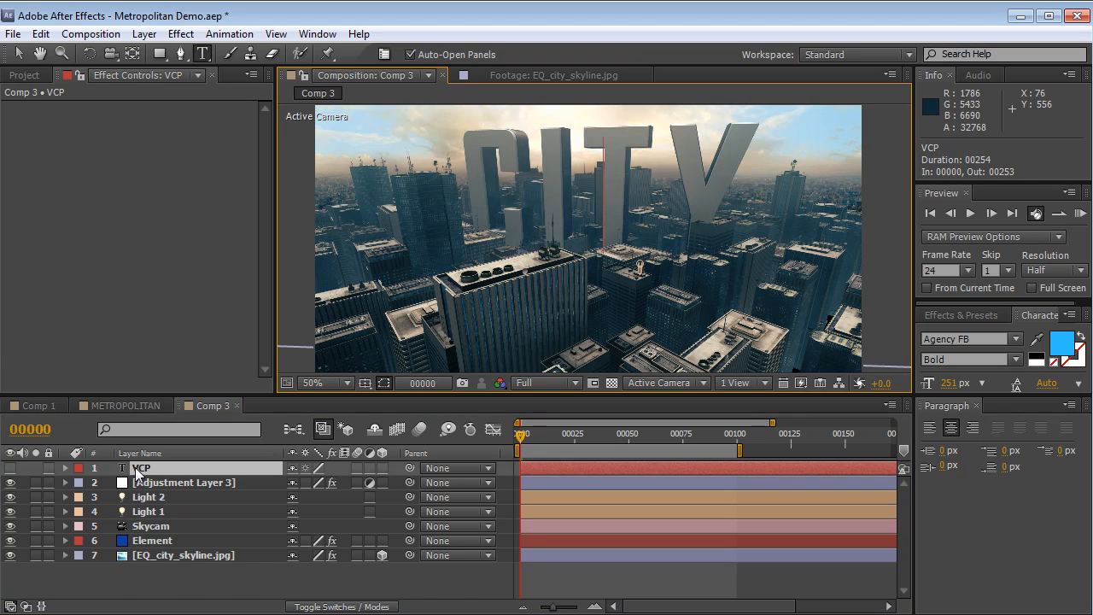
click(19, 53)
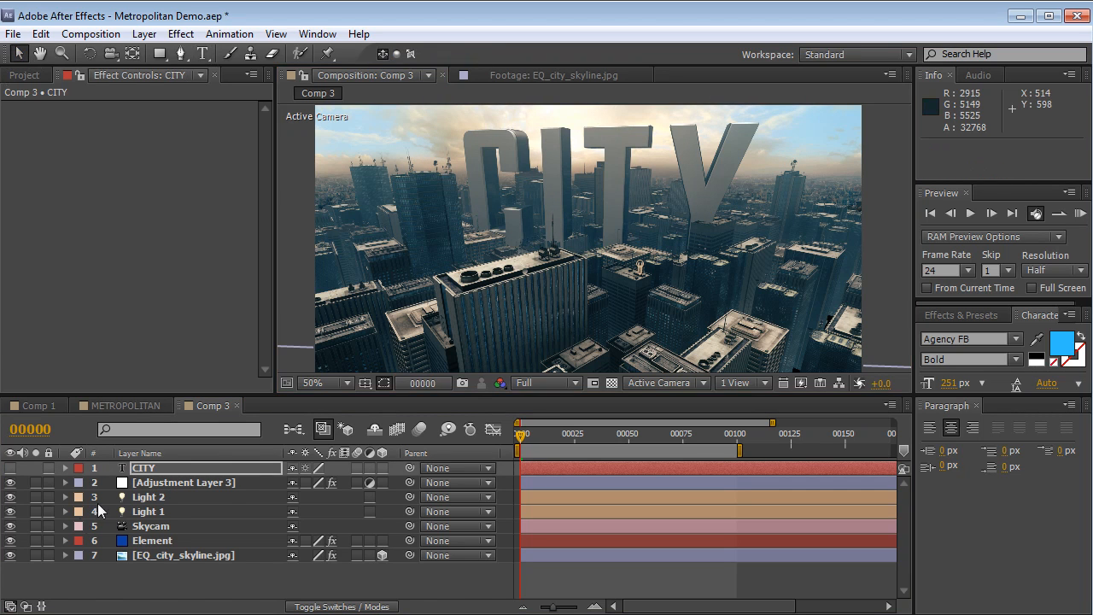
Step: Try a high-angle camera orbit over the CITY letters, undo it, and orbit to a lower, slightly shifted angle
key(c)
drag(580, 227, 610, 273)
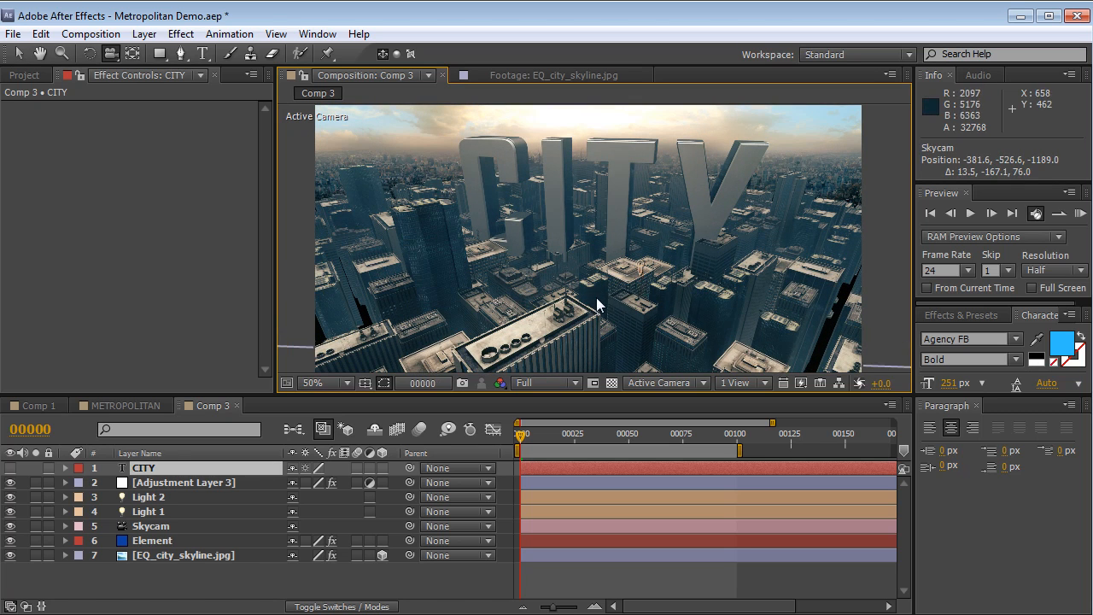
key(ctrl+z)
drag(583, 267, 489, 262)
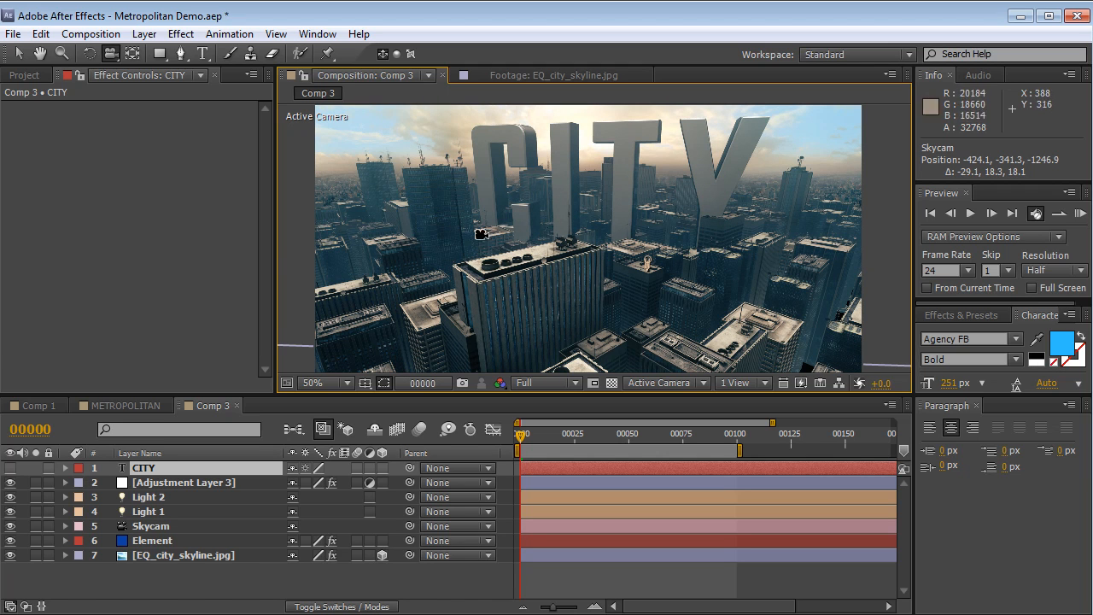
Step: Adjust the Scale Shape of Group 2's Particle Replicator on the Element layer
click(130, 542)
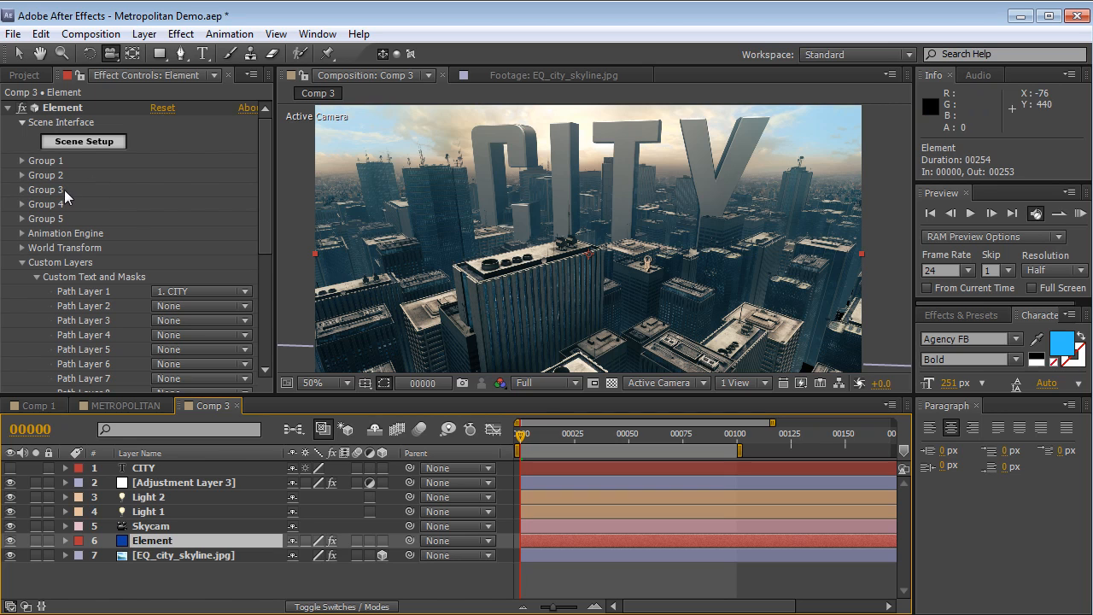
click(21, 175)
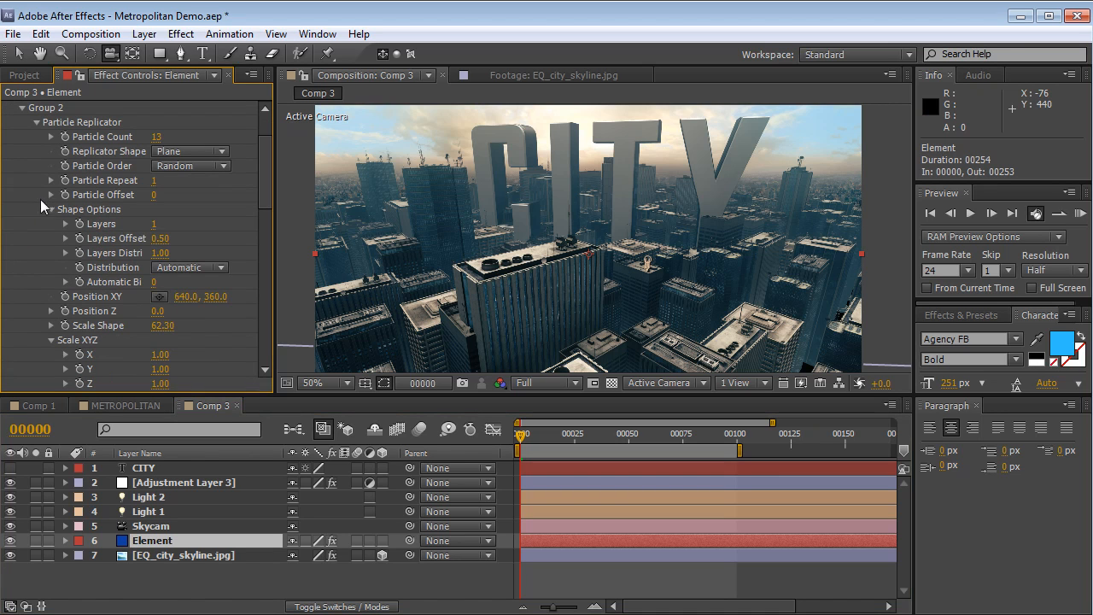
drag(160, 326, 227, 314)
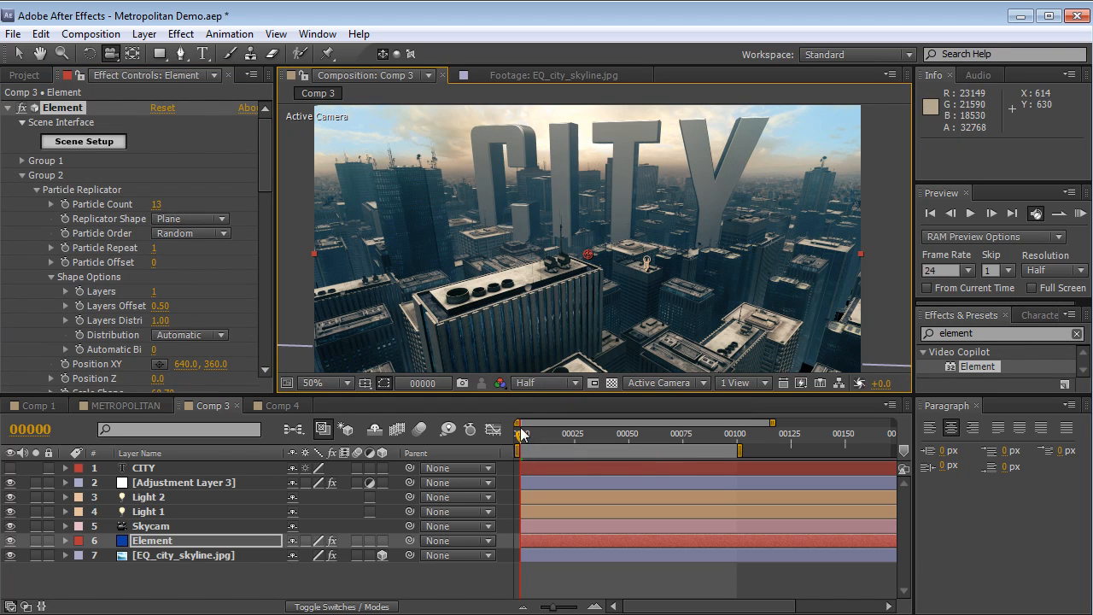
Step: Move to frame 1, try a slight camera orbit over the CITY scene, and undo it
mouse_move(530, 436)
mouse_down()
mouse_move(725, 452)
mouse_move(523, 448)
mouse_up()
mouse_move(567, 227)
mouse_down()
mouse_move(551, 223)
mouse_move(571, 226)
mouse_up()
key(ctrl+z)
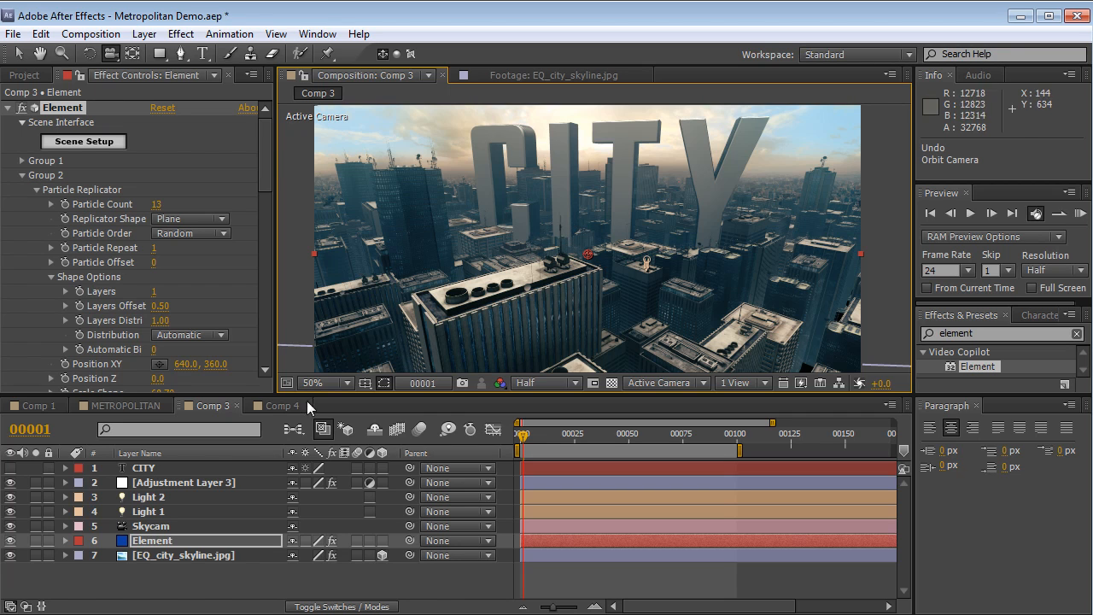
Step: Switch to Comp 4 and apply the Element effect to the Deep Royal Blue Solid 3 layer
click(269, 409)
click(270, 406)
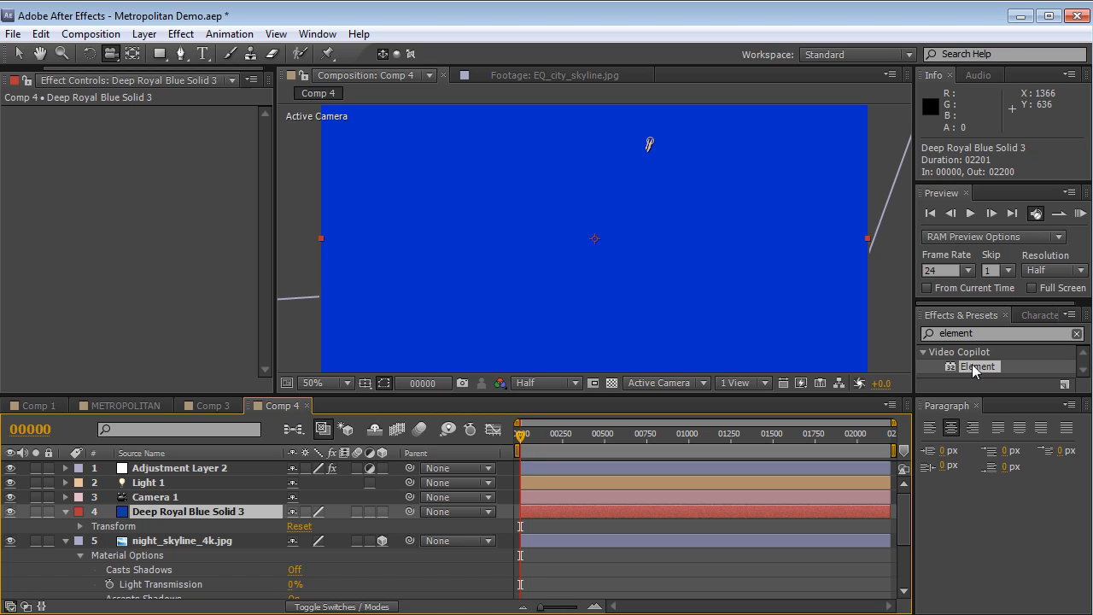
drag(970, 370, 215, 512)
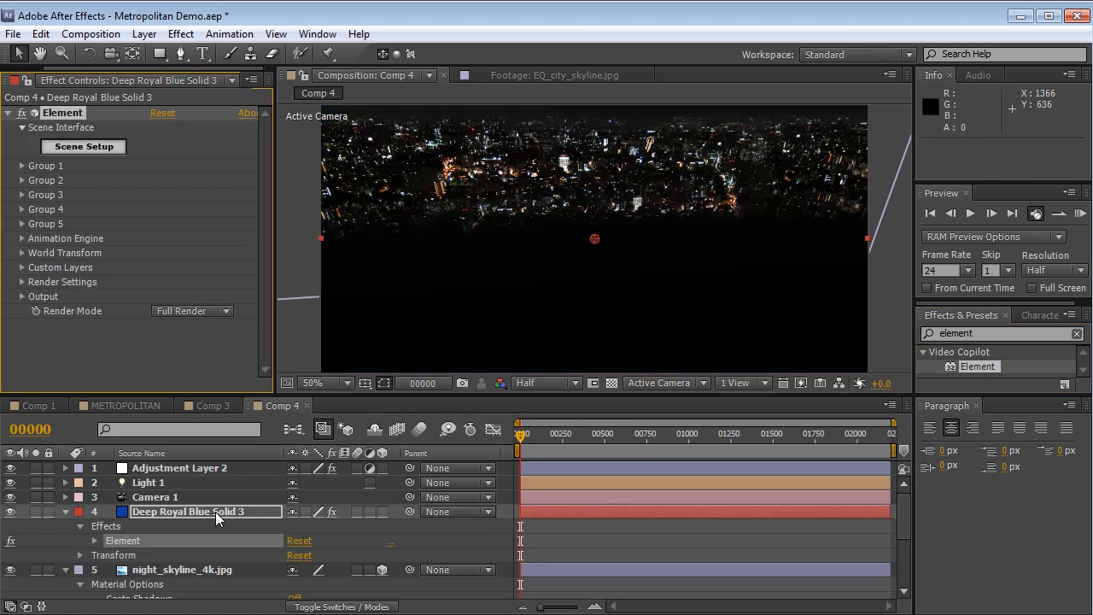
Step: Open Element's Scene Setup and add the street_layout_06_night model from the Metropolitan folder to the scene
click(83, 147)
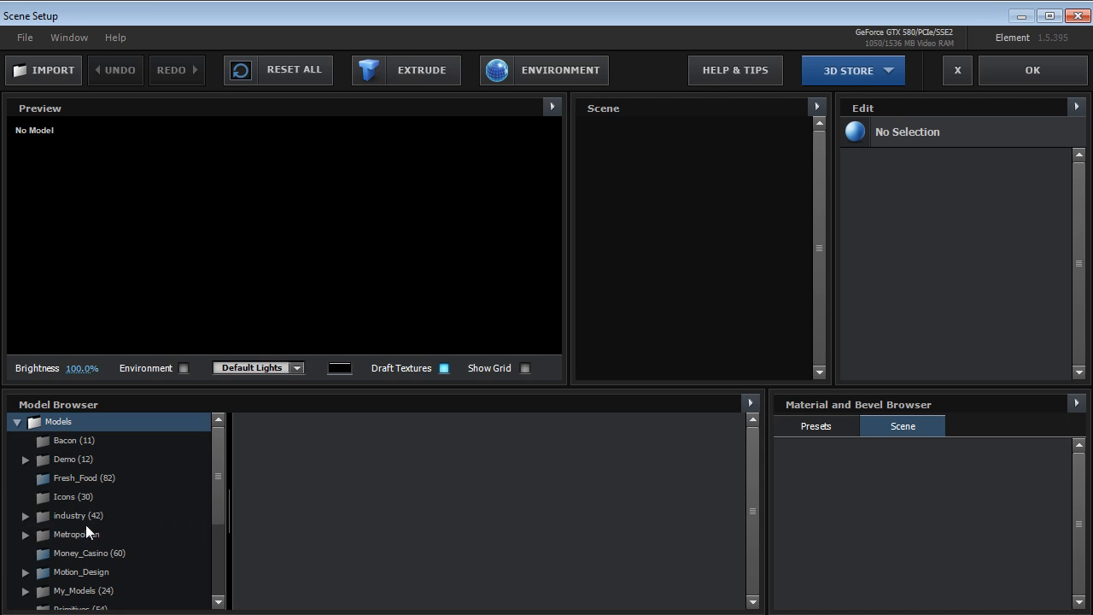
double_click(107, 534)
drag(223, 458, 213, 503)
click(114, 458)
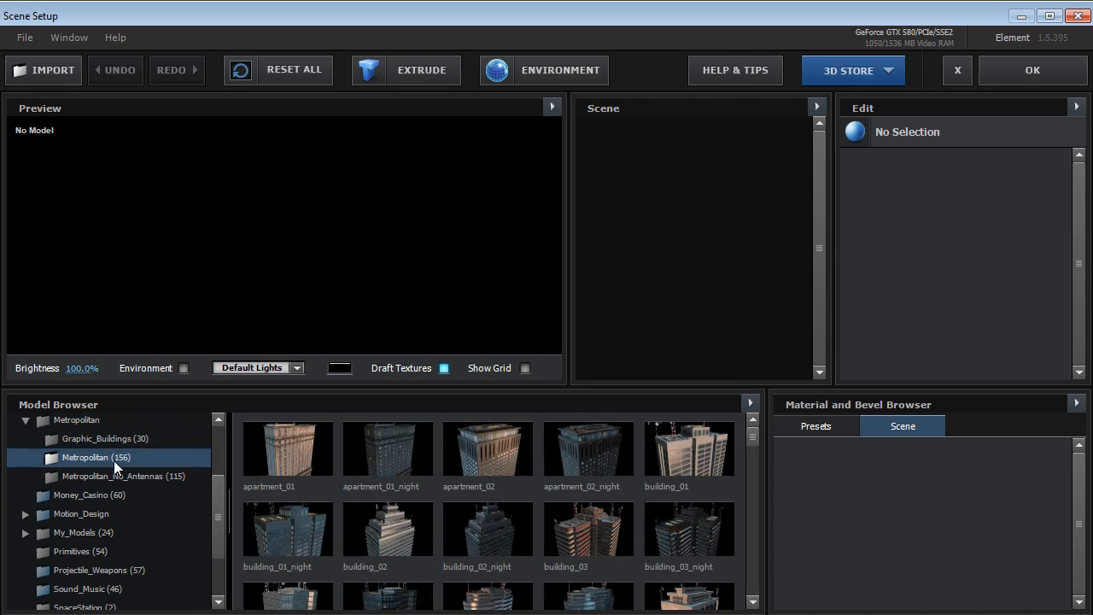
drag(752, 435, 756, 566)
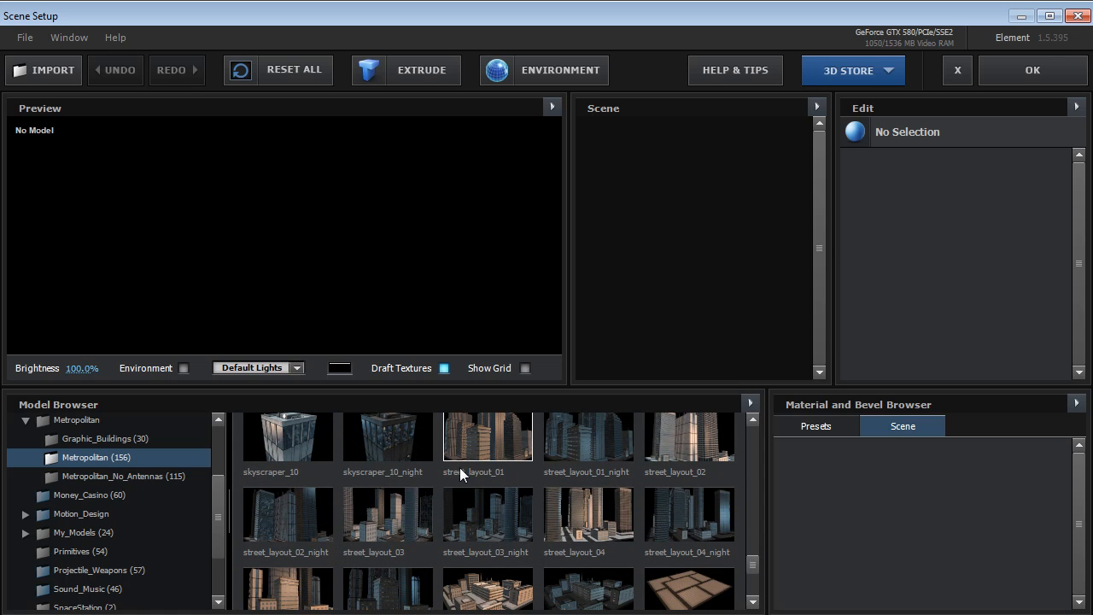
drag(749, 560, 749, 563)
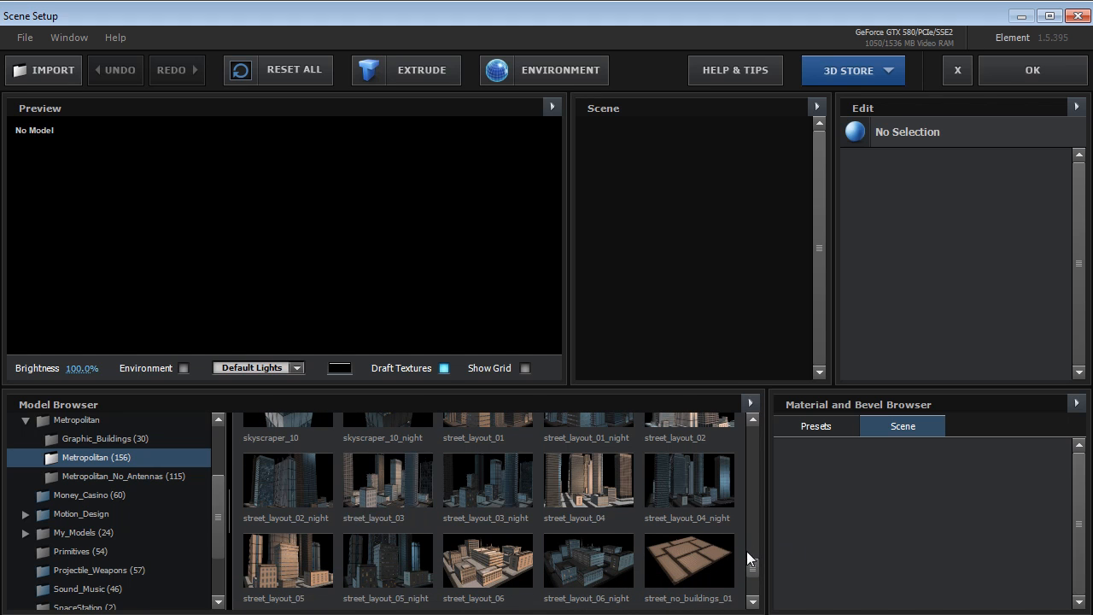
drag(751, 564, 754, 573)
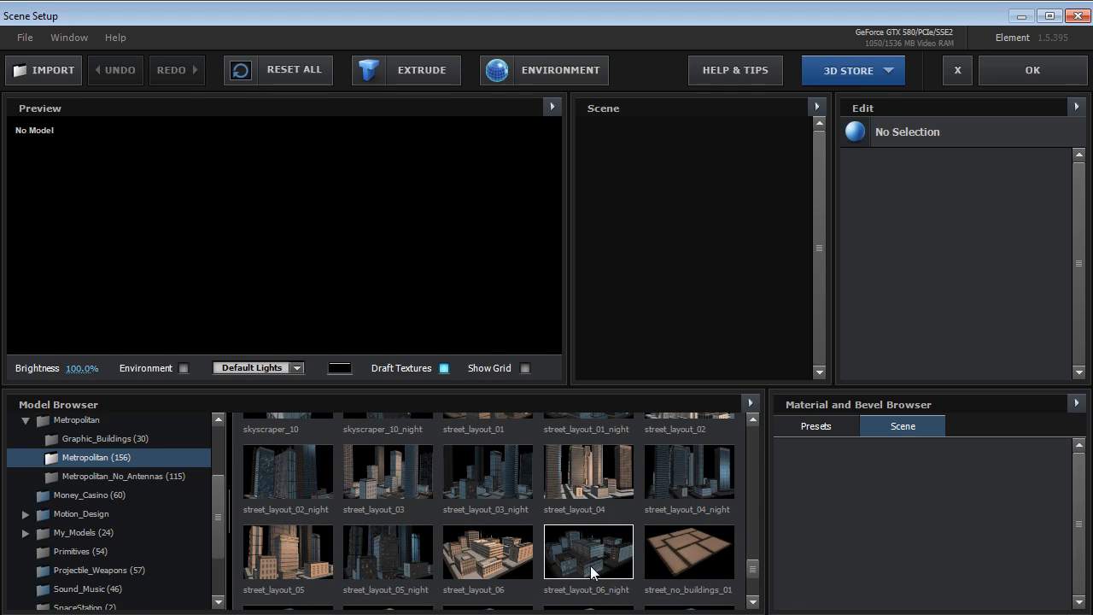
click(581, 556)
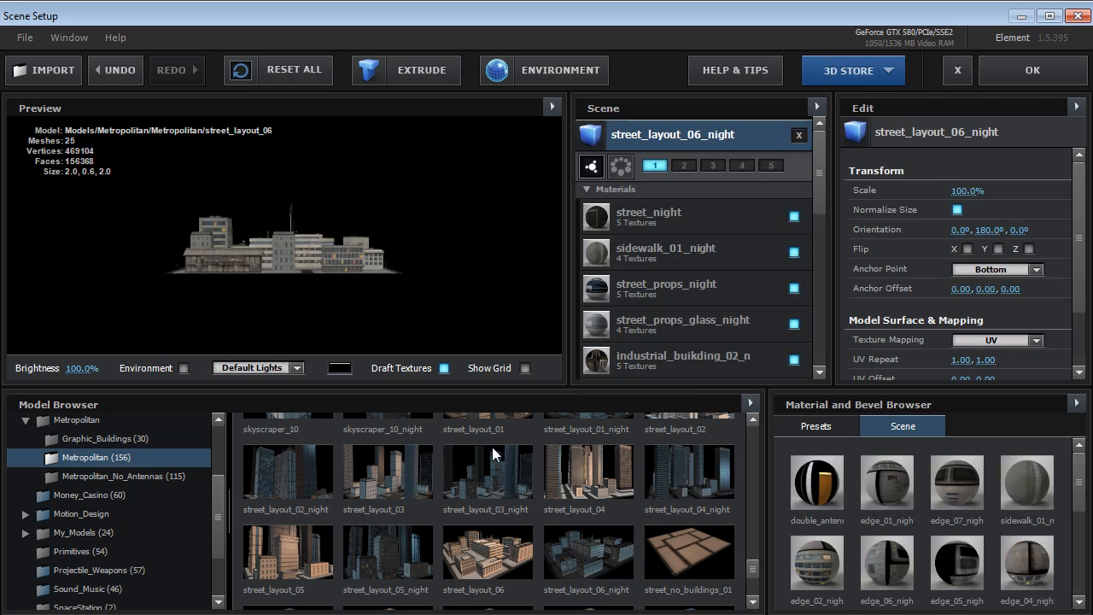
Step: Turn off draft textures in the preview and examine the night street layout's buildings up close
drag(277, 238, 367, 331)
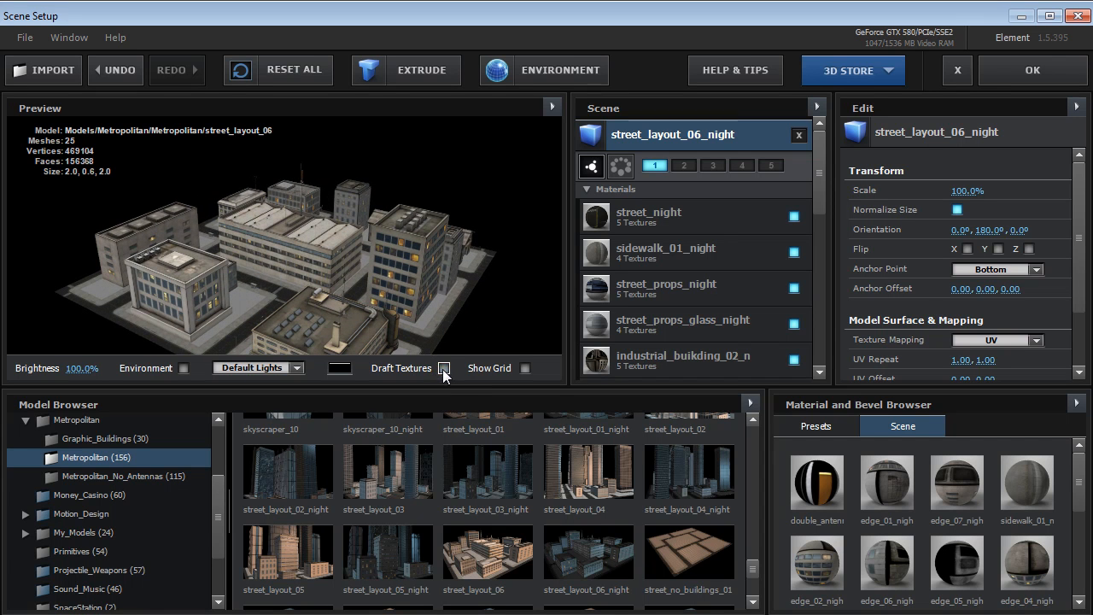
drag(292, 300, 328, 291)
scroll(307, 290, up, 2)
scroll(321, 274, up, 5)
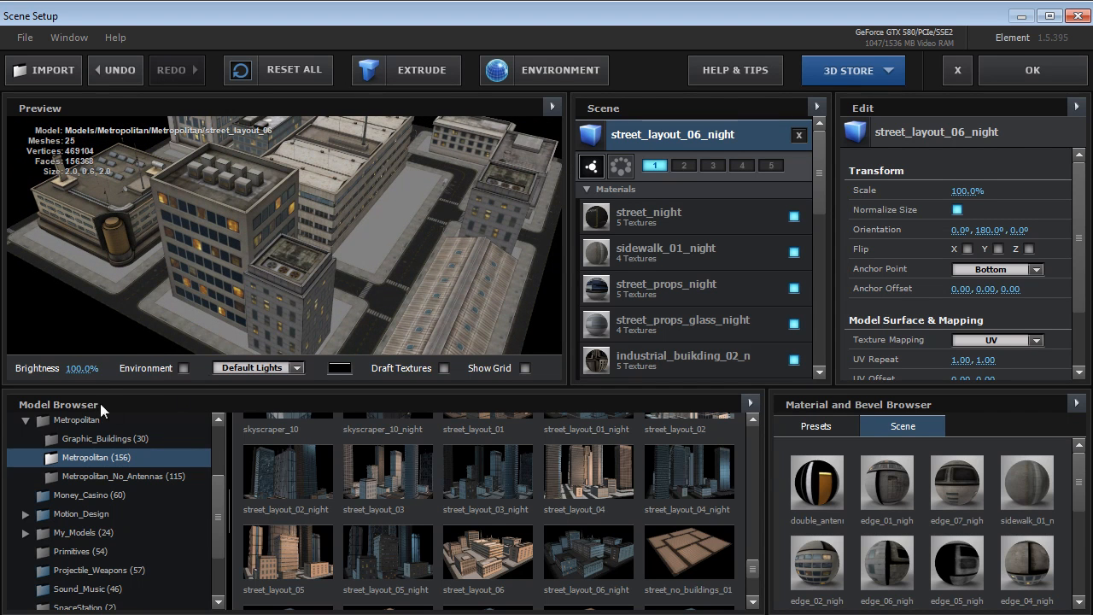
Step: Preview the night model with Cinema lighting at 13% brightness from a low angle, and accept the scene setup
click(290, 368)
click(248, 407)
drag(81, 368, 7, 372)
drag(77, 369, 82, 368)
drag(153, 318, 298, 231)
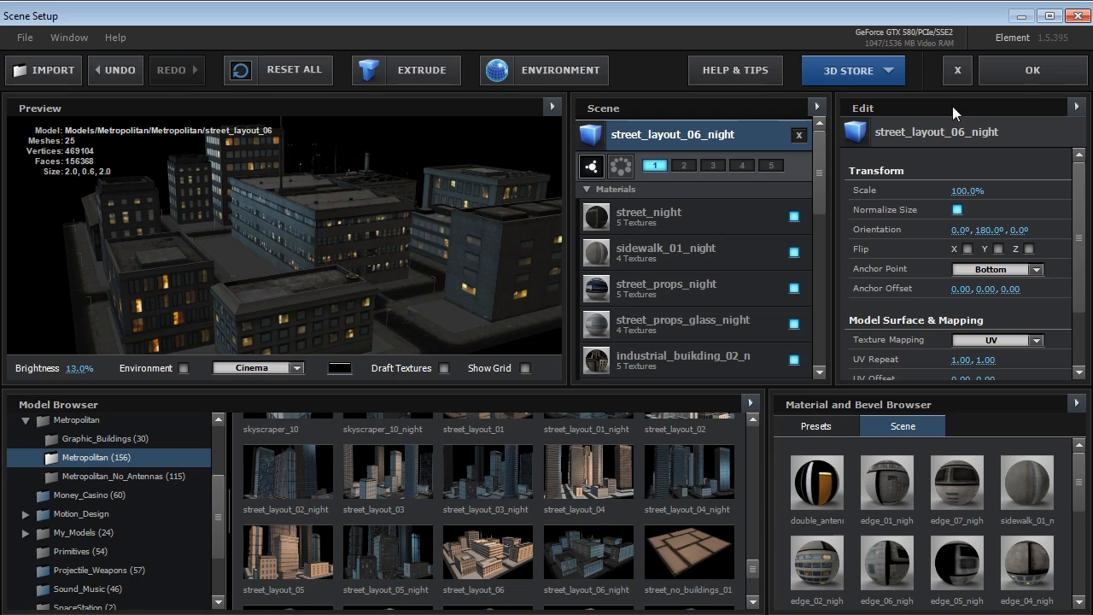
click(1024, 80)
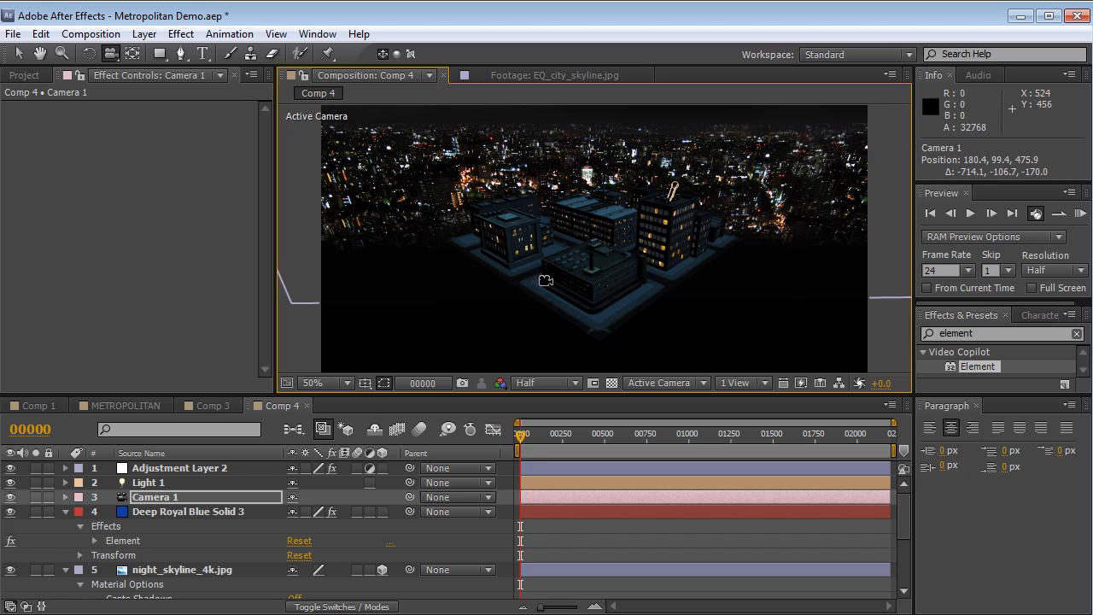
Step: Replicate Group 1 of the solid's Element effect on a Plane with a particle count of 16
drag(561, 270, 542, 241)
click(171, 512)
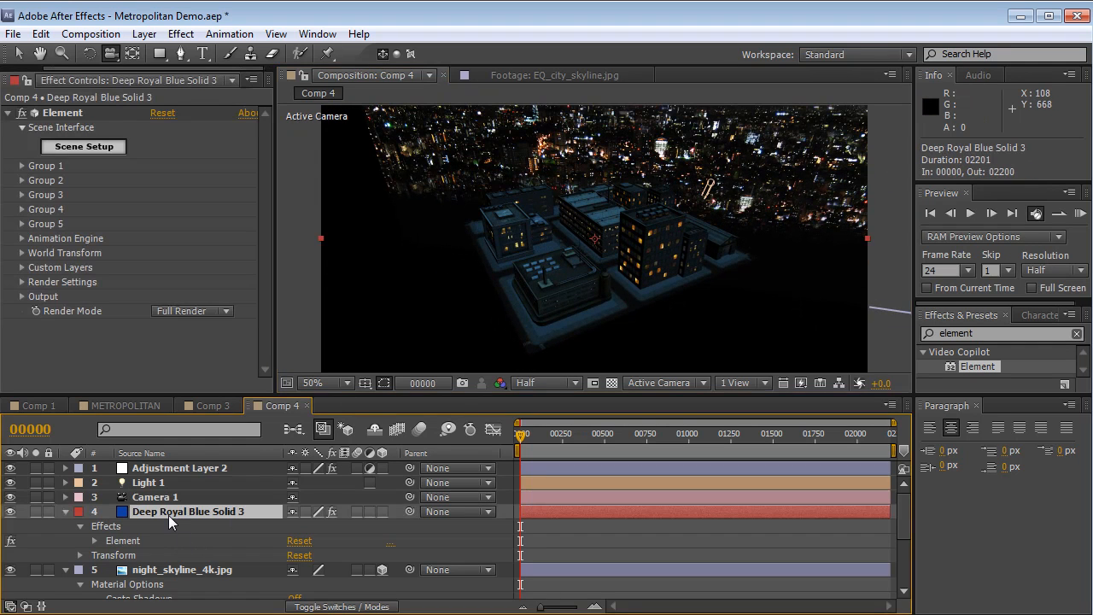
click(22, 166)
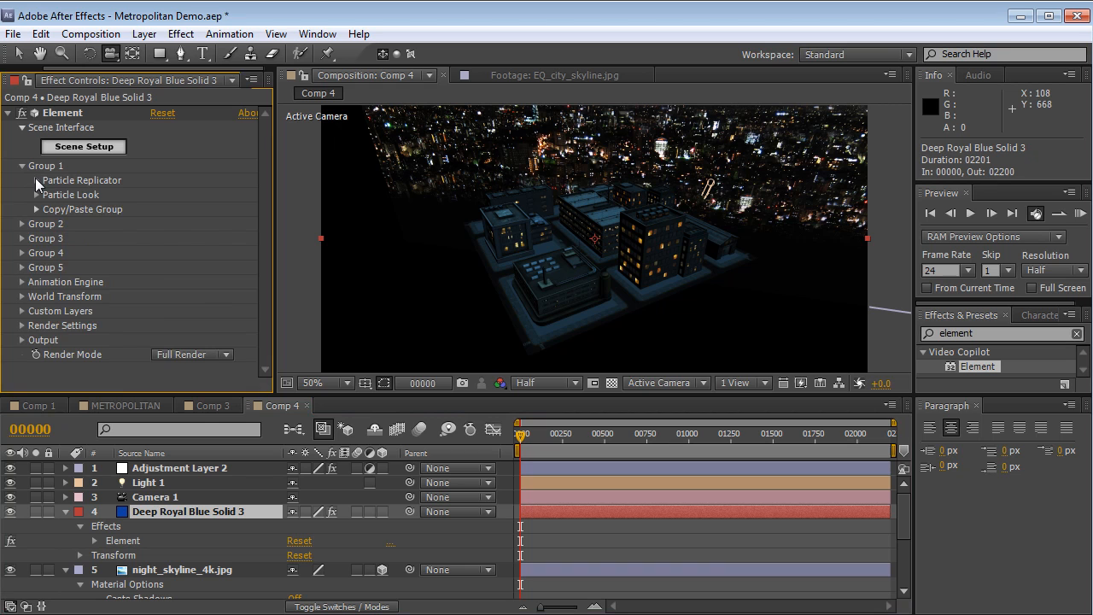
click(36, 180)
click(190, 209)
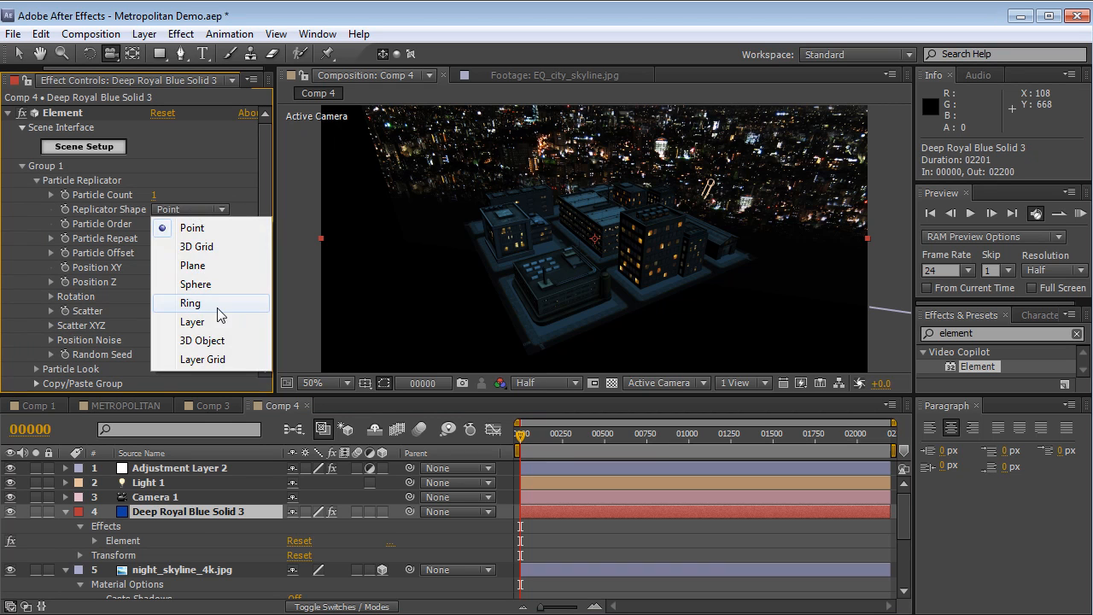
click(205, 268)
drag(260, 251, 267, 184)
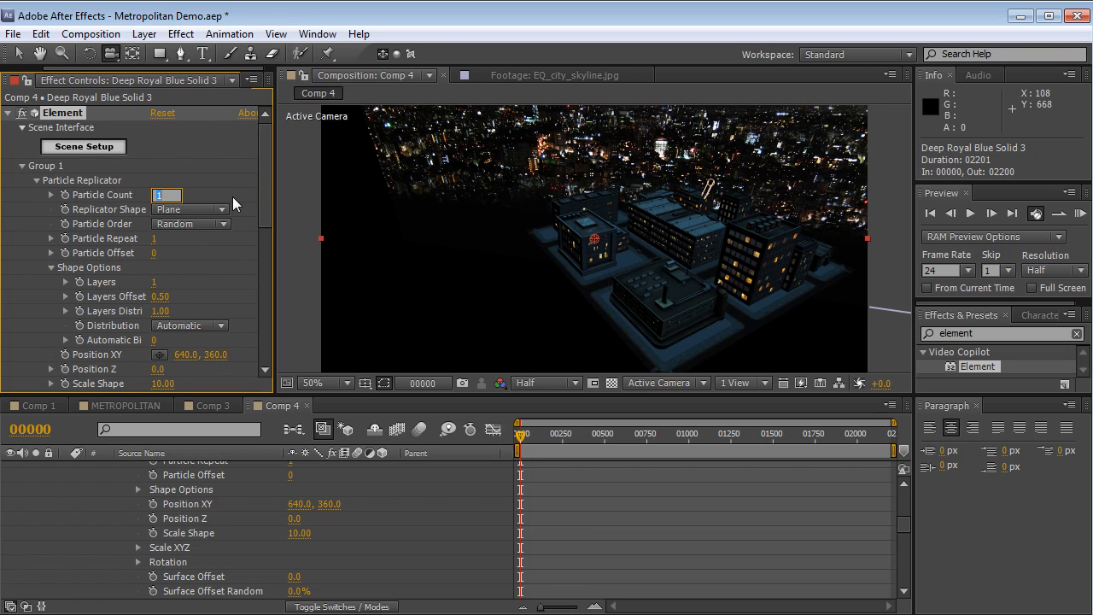
text(16)
key(Return)
Step: Set Group 1's Scale Shape to 59.95, aligning the replicated blocks' road lines at the intersection
scroll(214, 269, down, 5)
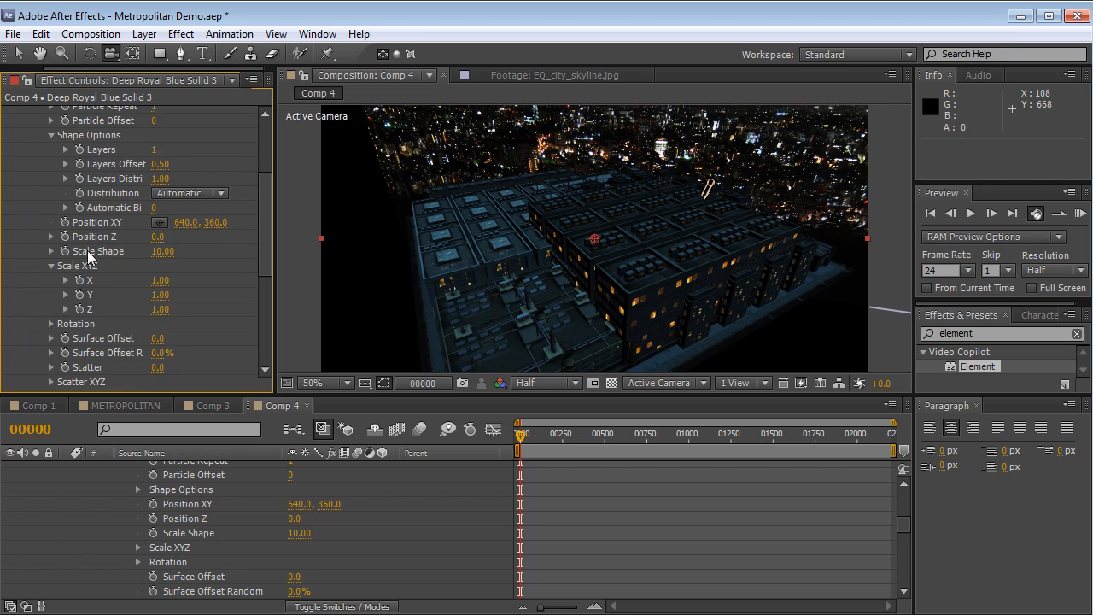
drag(163, 252, 199, 245)
drag(542, 272, 83, 258)
drag(565, 274, 600, 205)
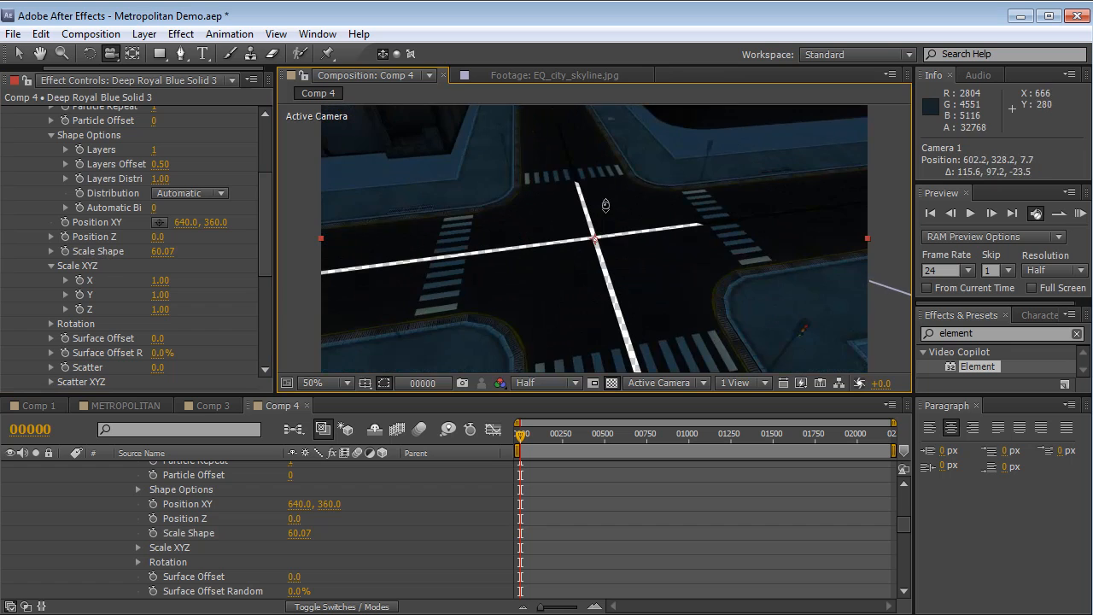
drag(162, 251, 150, 250)
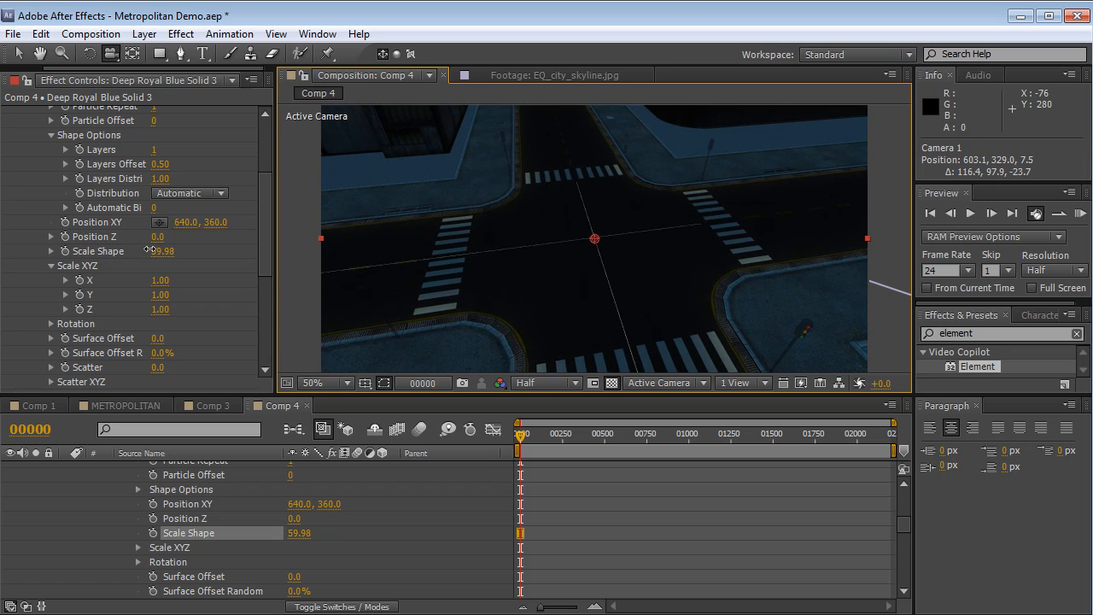
Step: Solo the Deep Royal Blue Solid 3 layer and orbit the camera high above the replicated city grid
drag(402, 299, 600, 366)
drag(617, 315, 593, 267)
scroll(92, 518, up, 5)
click(37, 503)
drag(601, 192, 683, 284)
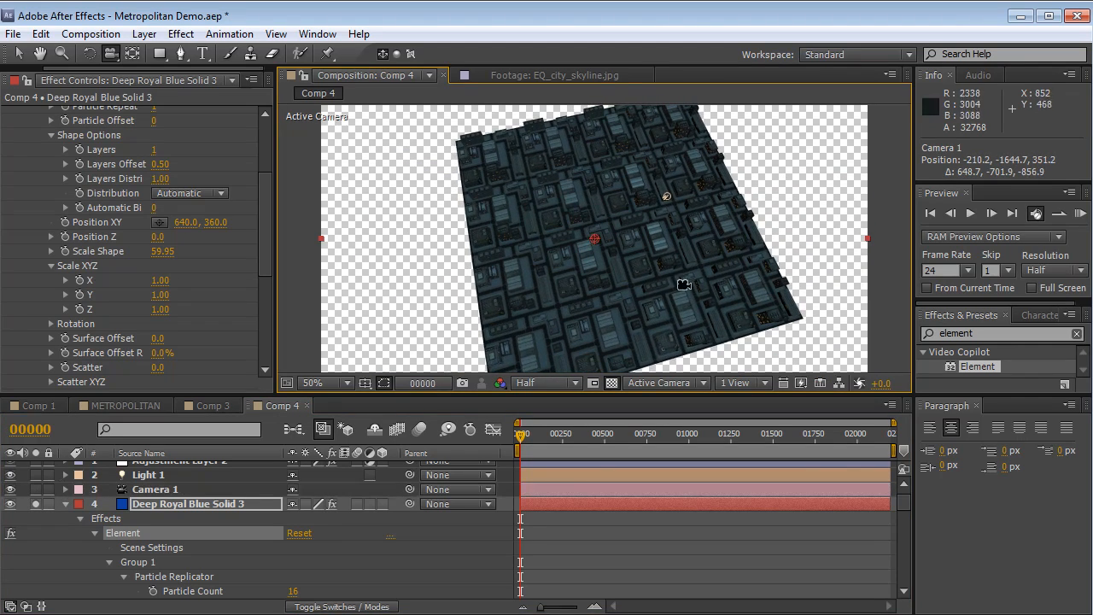
Step: In Group 1's Particle Look rotation settings, randomize the blocks' Y angle and set the Y rotation to 90°
scroll(610, 276, up, 1)
scroll(613, 282, down, 1)
drag(264, 227, 264, 200)
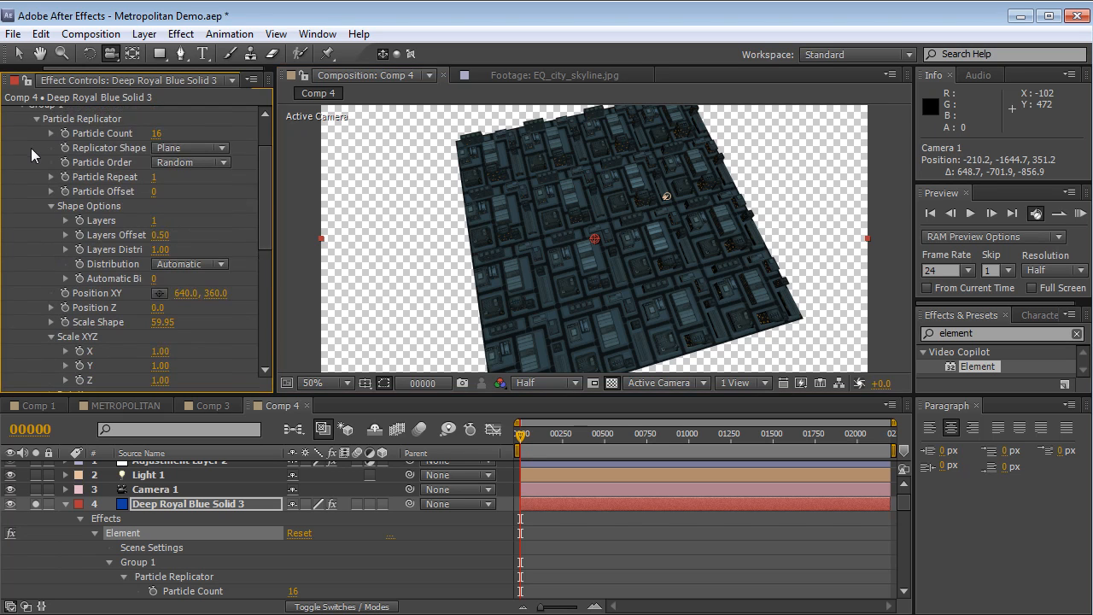
click(36, 119)
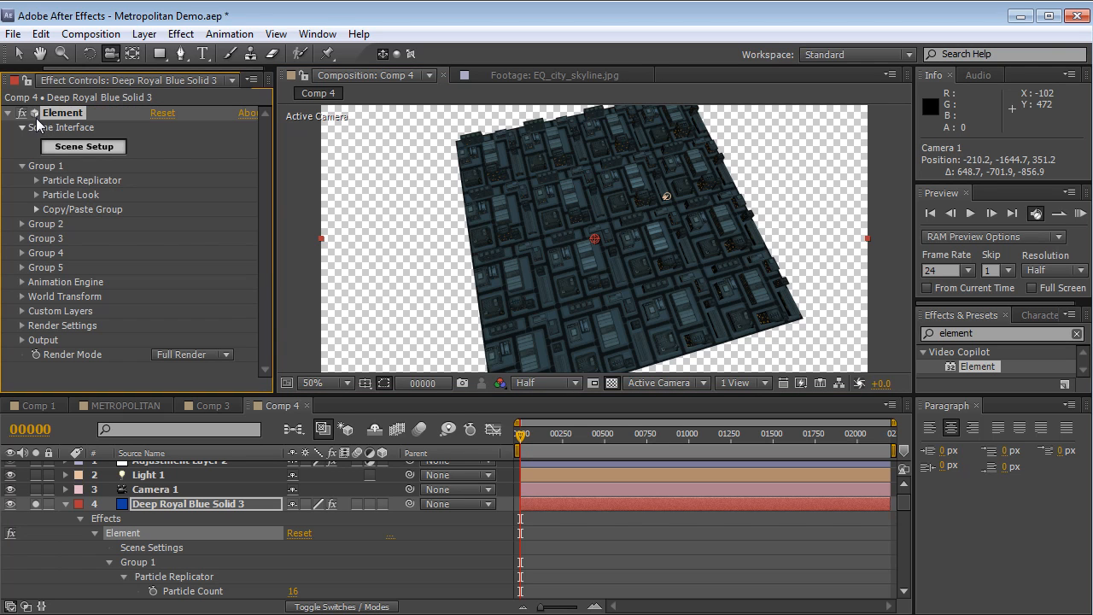
click(38, 194)
click(51, 267)
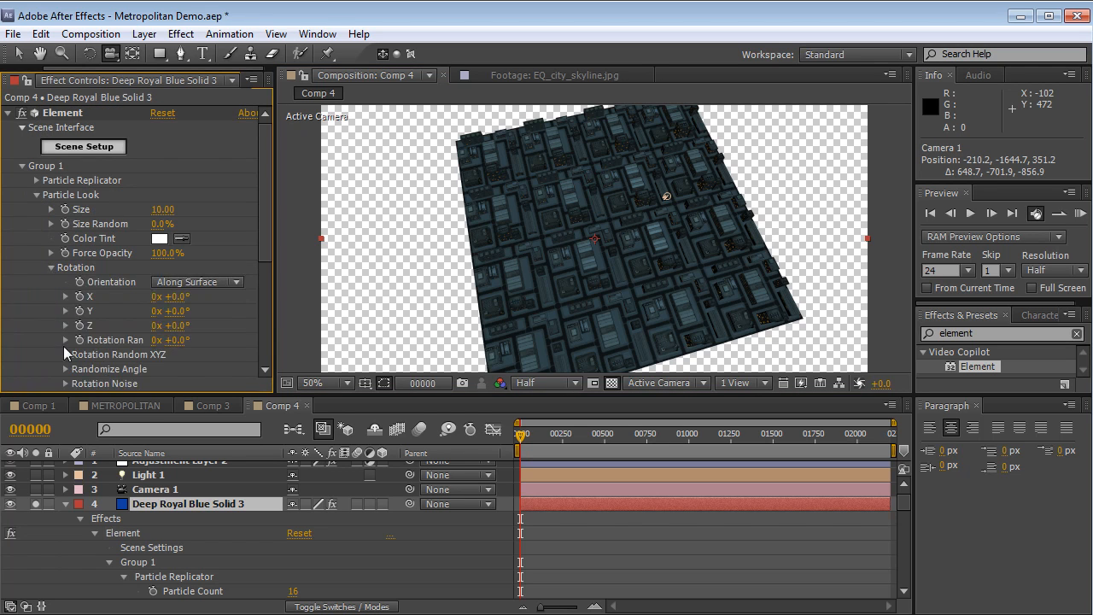
click(66, 369)
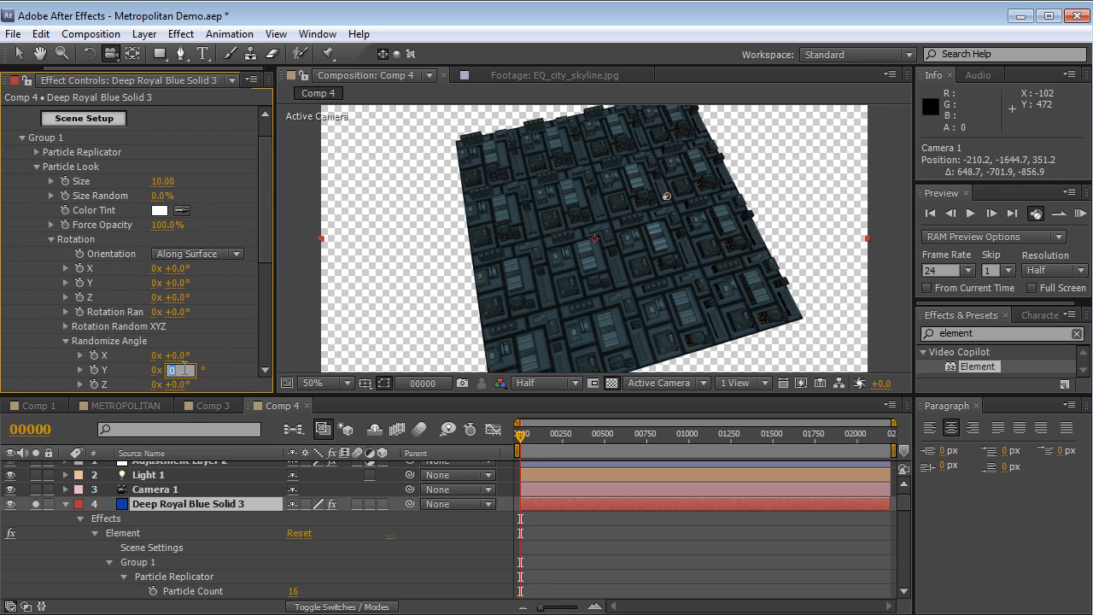
Step: Turn off the city layer's solo and orbit the camera down to an aerial view across the buildings
drag(666, 197, 566, 294)
drag(644, 247, 599, 275)
drag(604, 277, 656, 317)
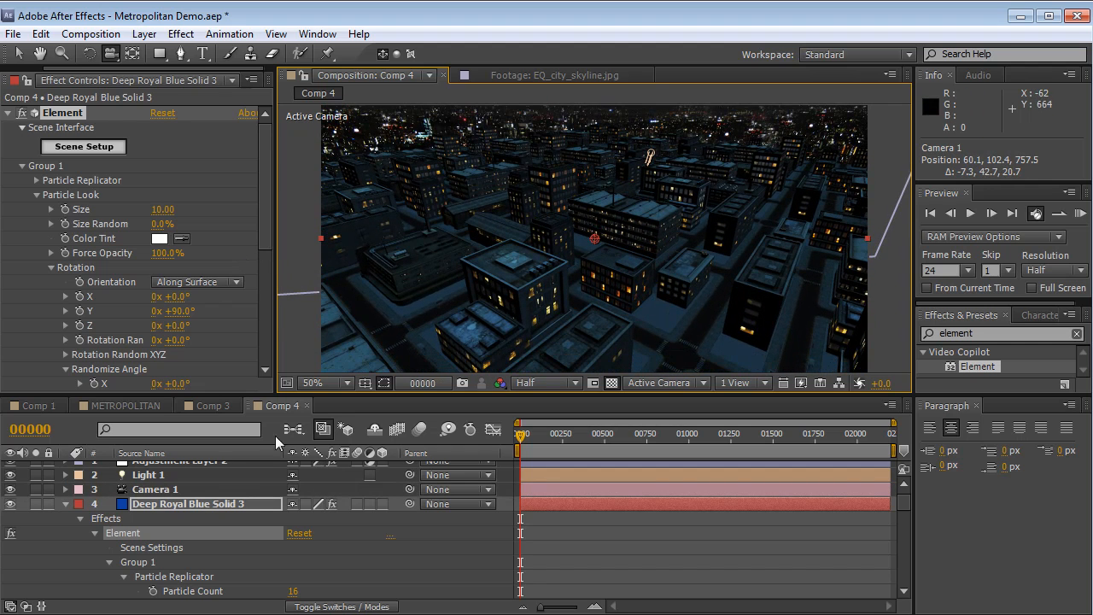
Step: Nudge the night_skyline_4k.jpg backdrop upward and orbit the camera to a lower angle over the night city
click(64, 504)
click(153, 518)
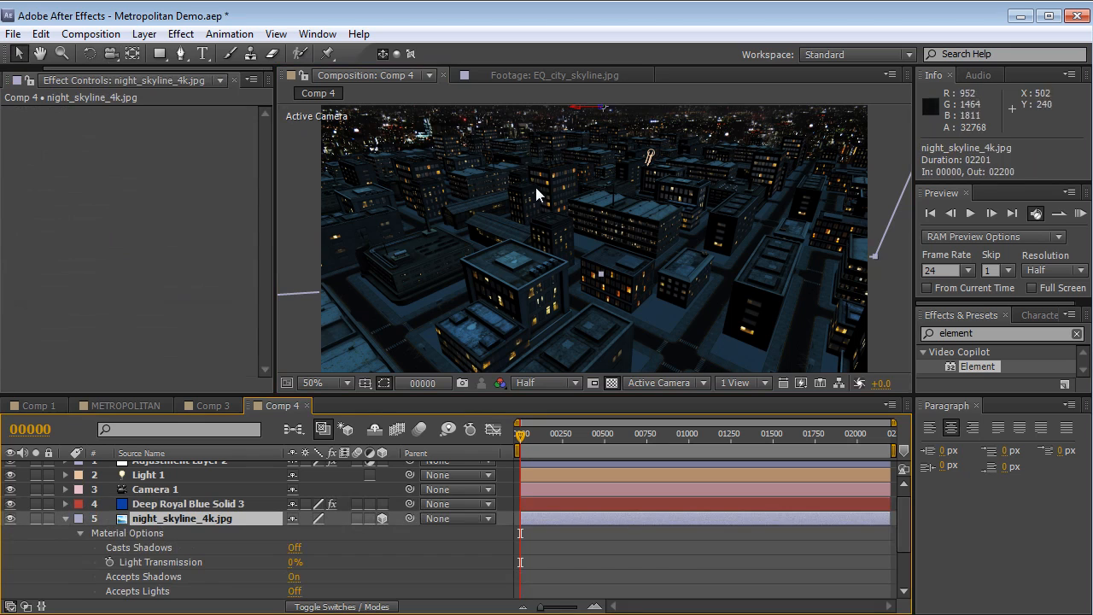
drag(551, 171, 555, 162)
key(c)
drag(605, 302, 576, 285)
Step: Enable Glow in the city layer's Element render settings and set the glow intensity to 4.9
click(180, 503)
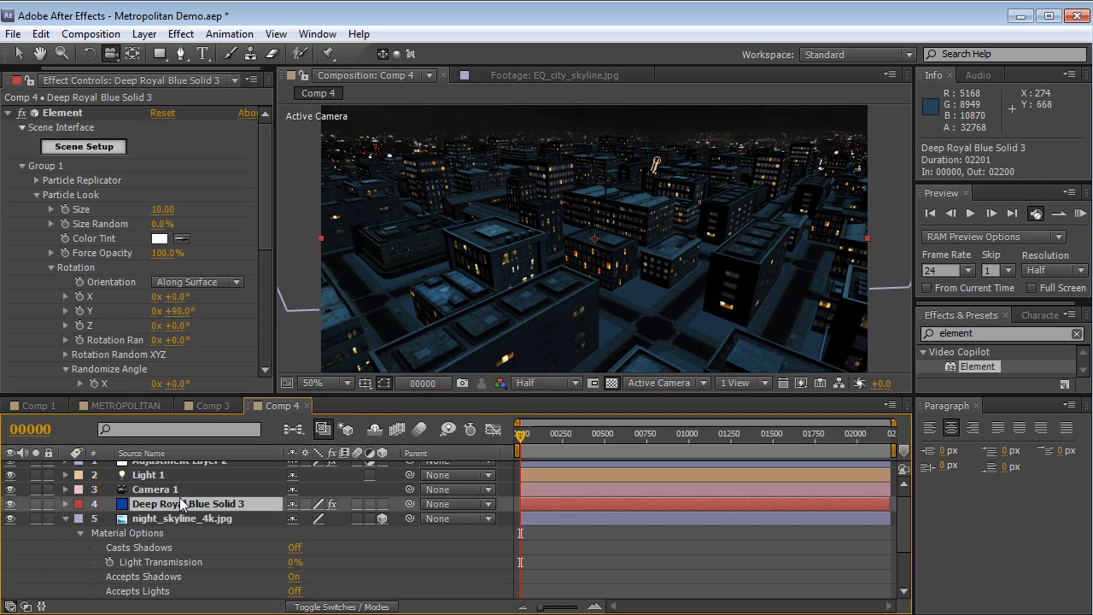
click(22, 166)
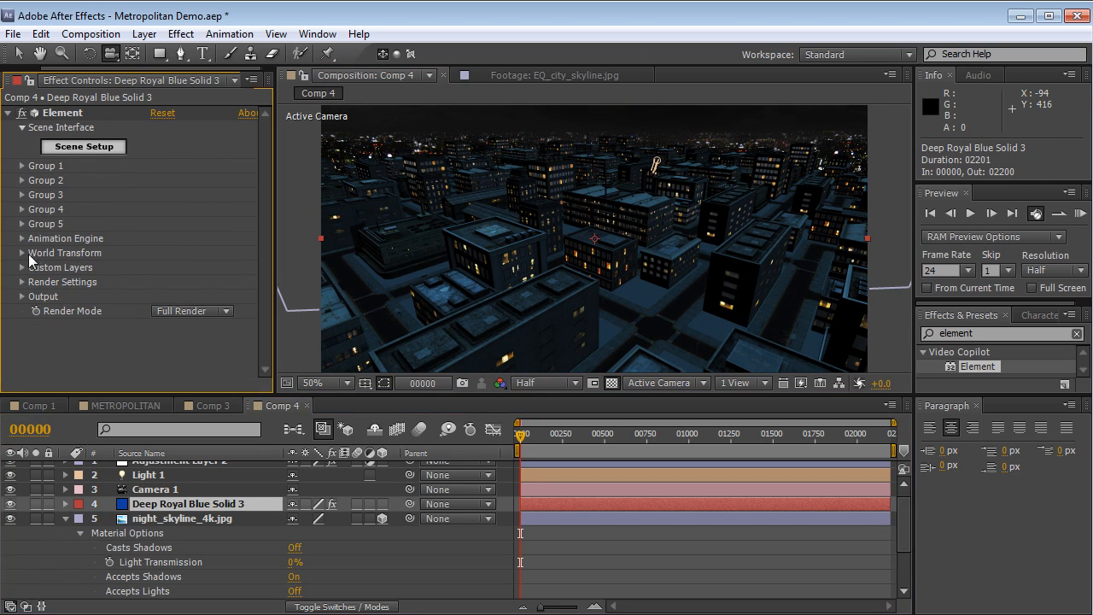
click(23, 282)
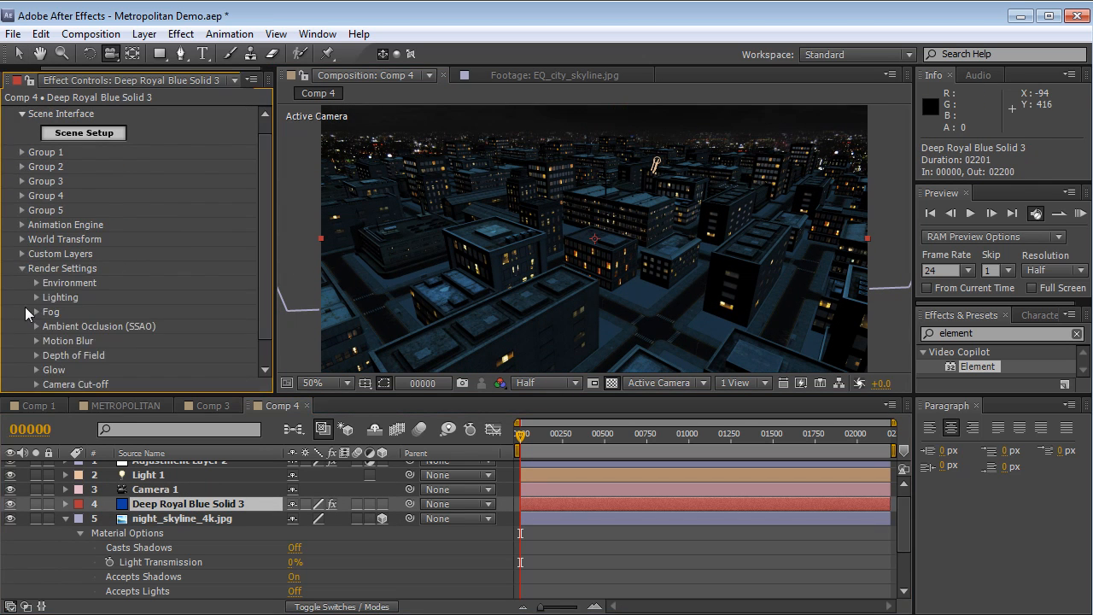
click(34, 368)
click(156, 181)
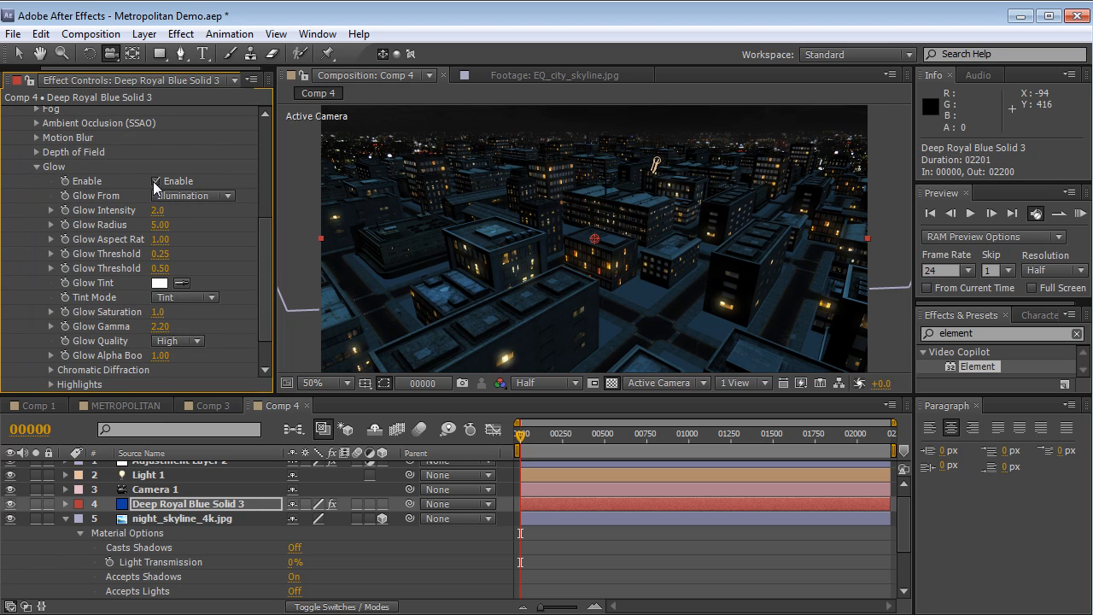
drag(157, 210, 179, 206)
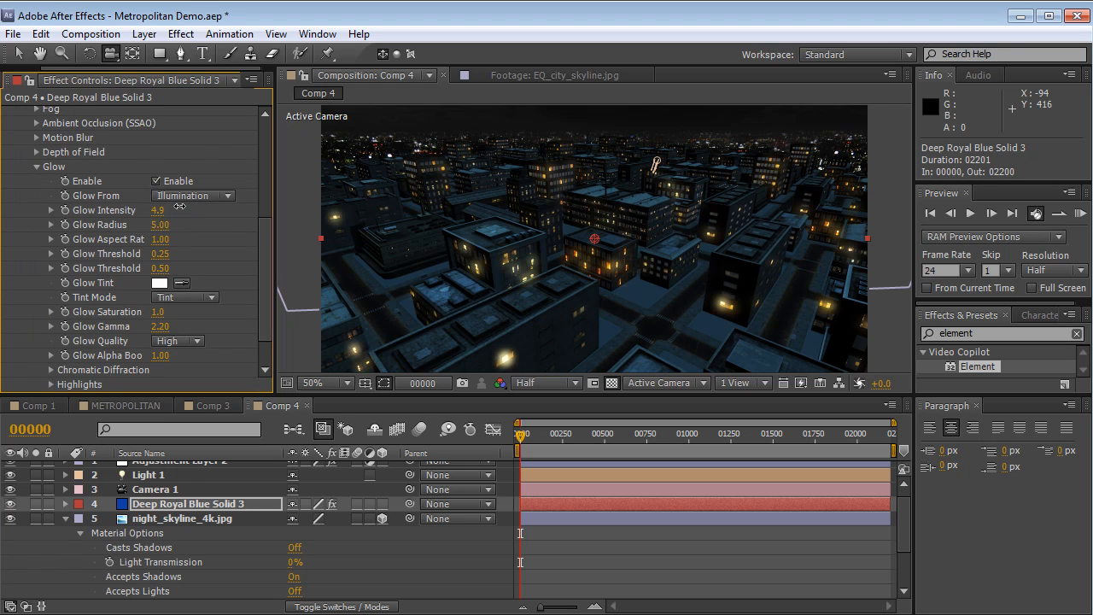
Step: Change the city glow's Glow Tint to a light peach colour and orbit the camera around the buildings
click(158, 283)
drag(404, 528, 409, 516)
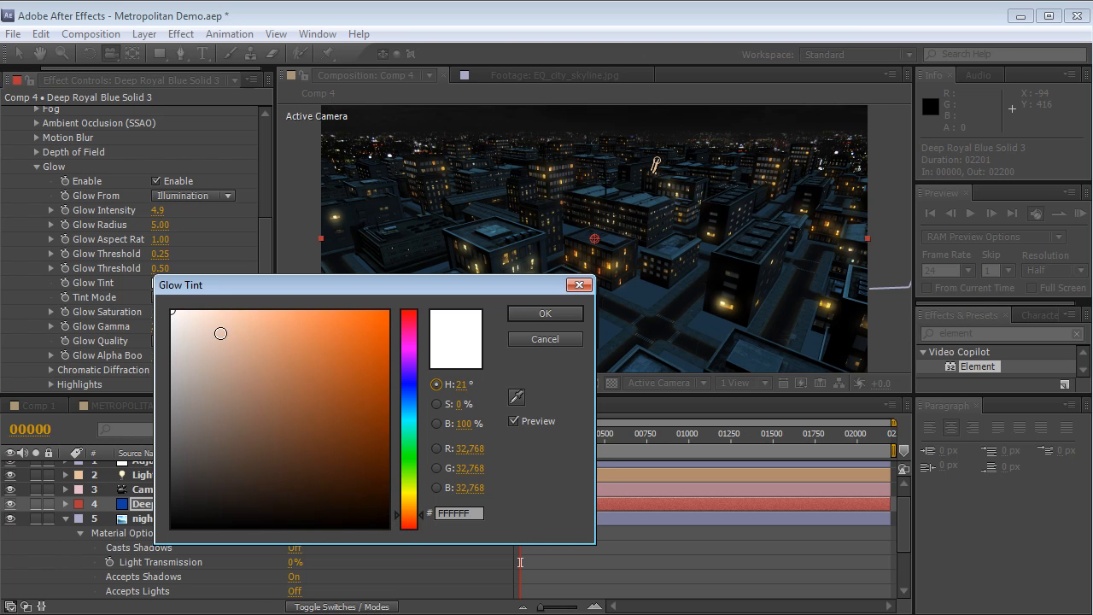
drag(220, 333, 244, 321)
click(540, 316)
drag(560, 258, 602, 253)
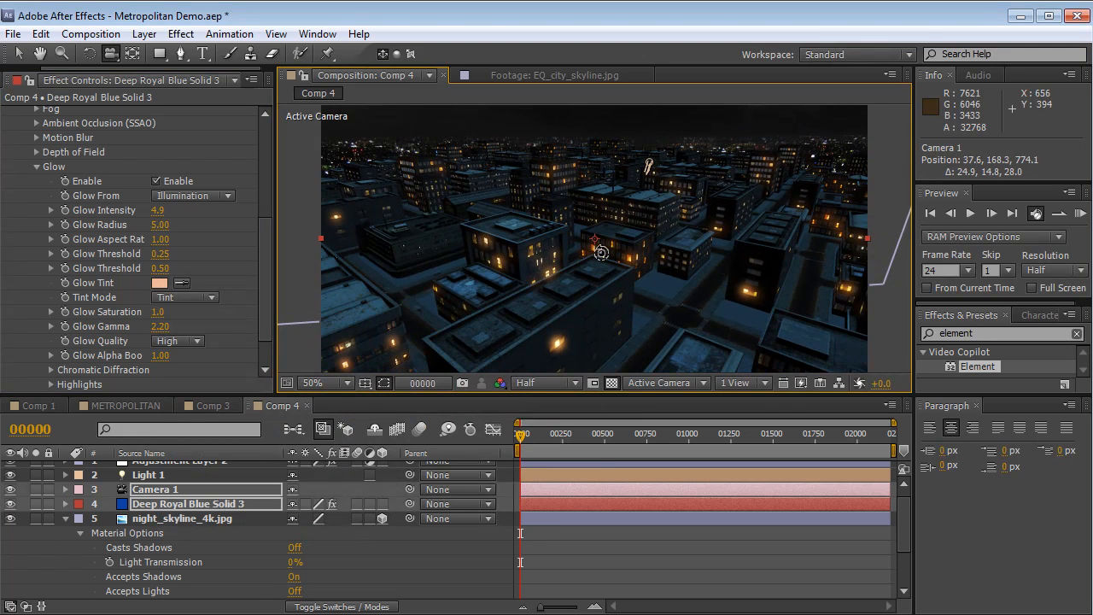
Step: Set Light 1's intensity to 17% and orbit the camera to a higher view over the night city
click(163, 474)
key(t)
click(289, 505)
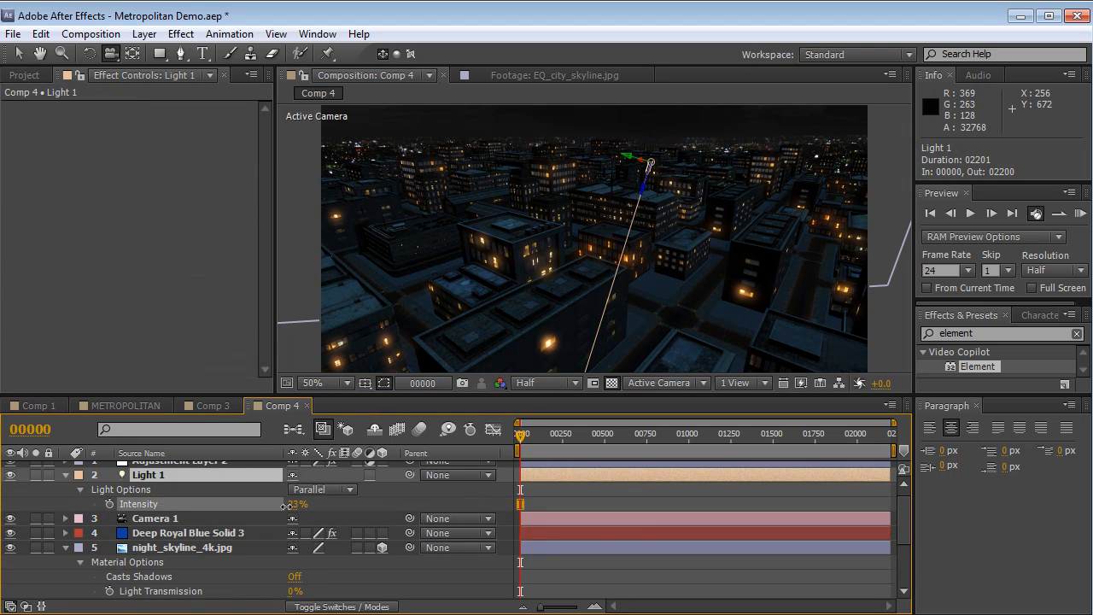
key(a)
mouse_move(331, 502)
mouse_down()
mouse_move(232, 461)
mouse_move(318, 457)
mouse_move(307, 462)
mouse_up()
key(t)
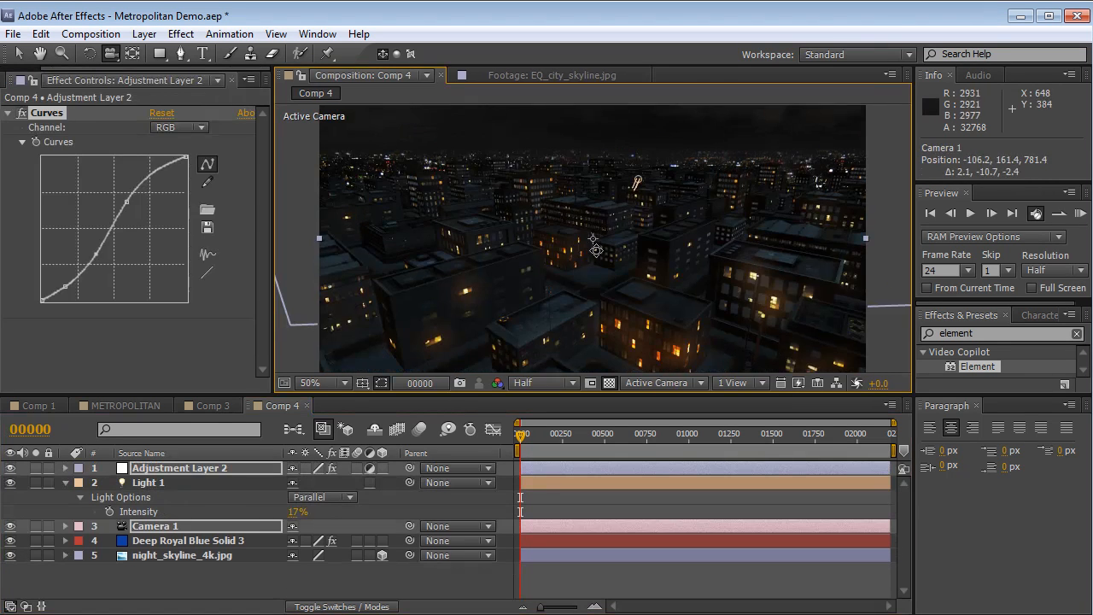
drag(586, 244, 583, 280)
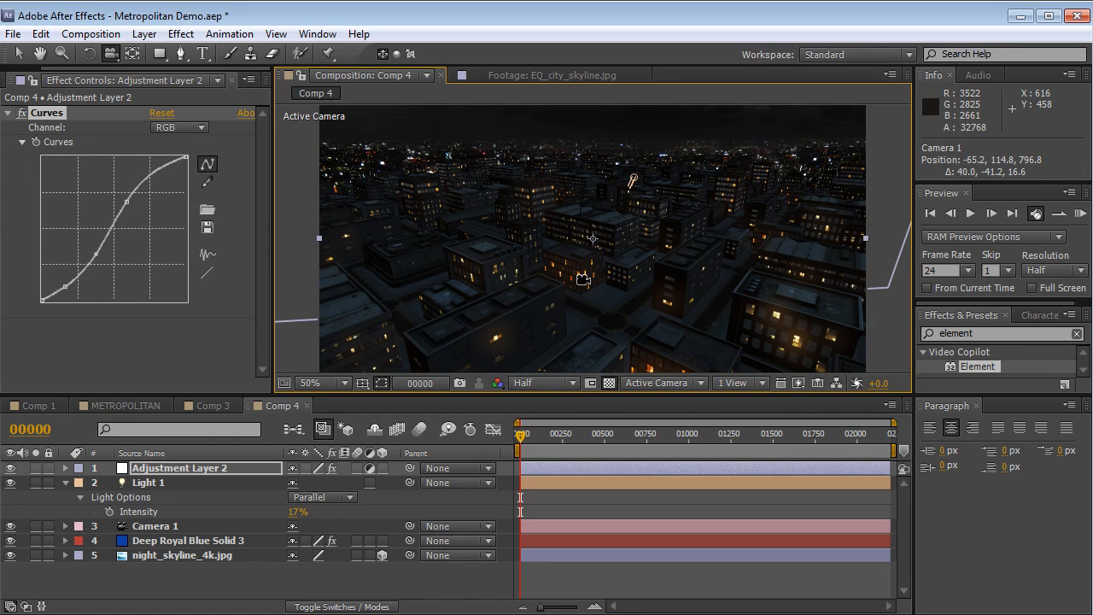
Step: Switch to Comp 3 and scrub through the CITY text shot to review its camera move
click(213, 404)
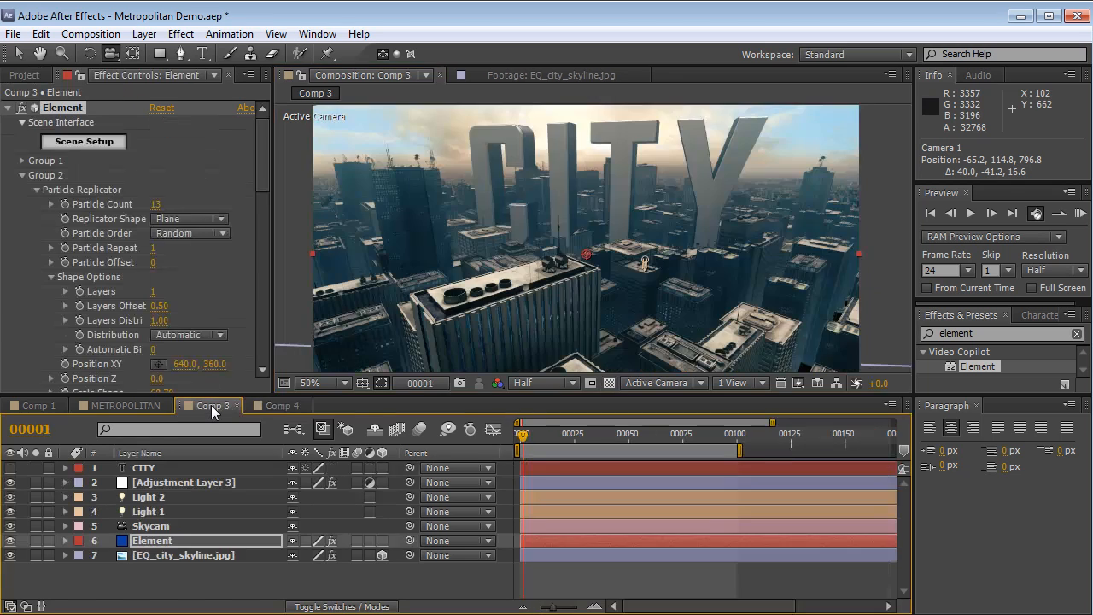
drag(524, 434, 484, 395)
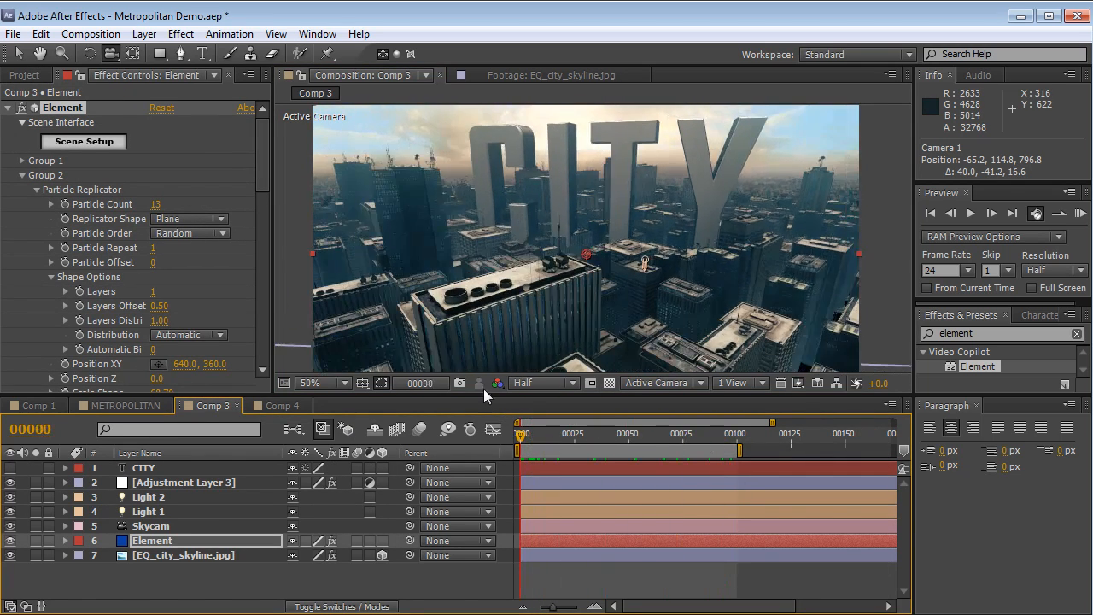
drag(569, 437, 641, 449)
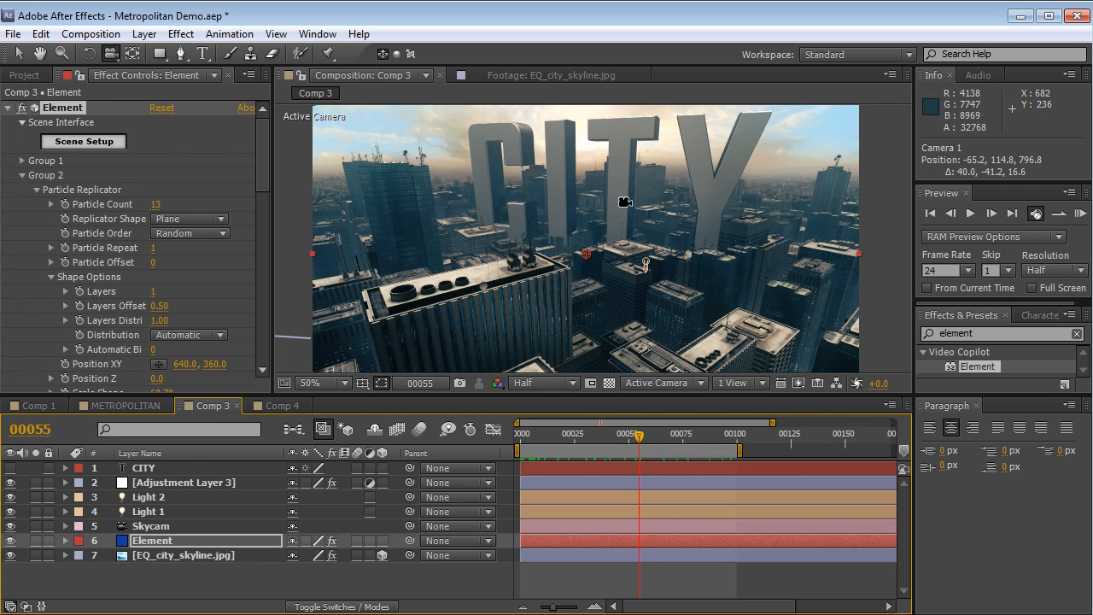
drag(626, 447, 507, 446)
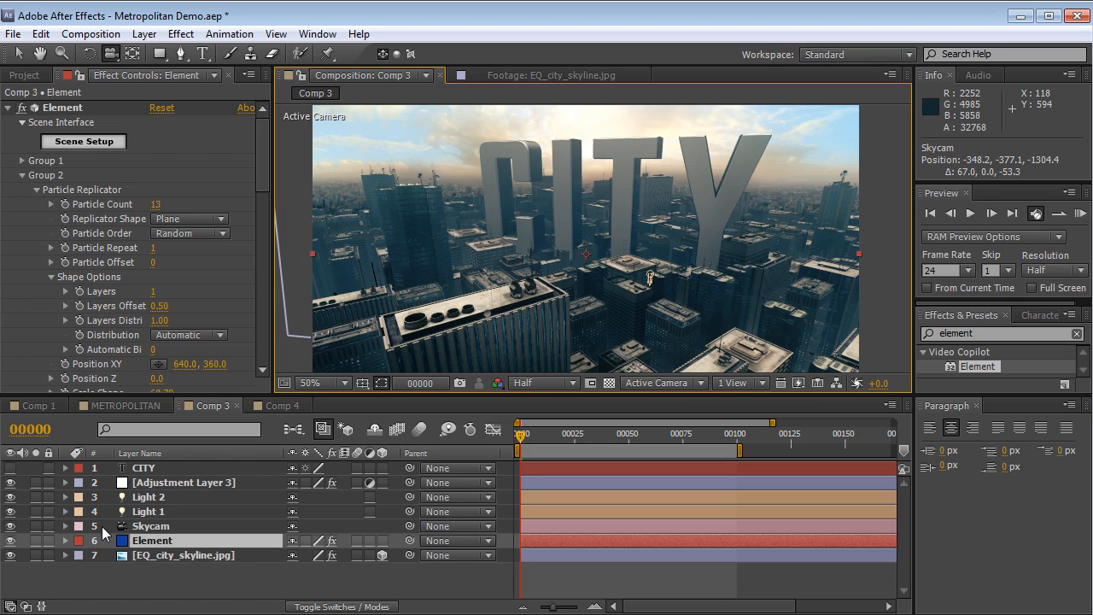
Step: Open the Element layer's Scene Setup and inspect the roof of the skyscraper_03 model in the preview
click(154, 541)
click(85, 145)
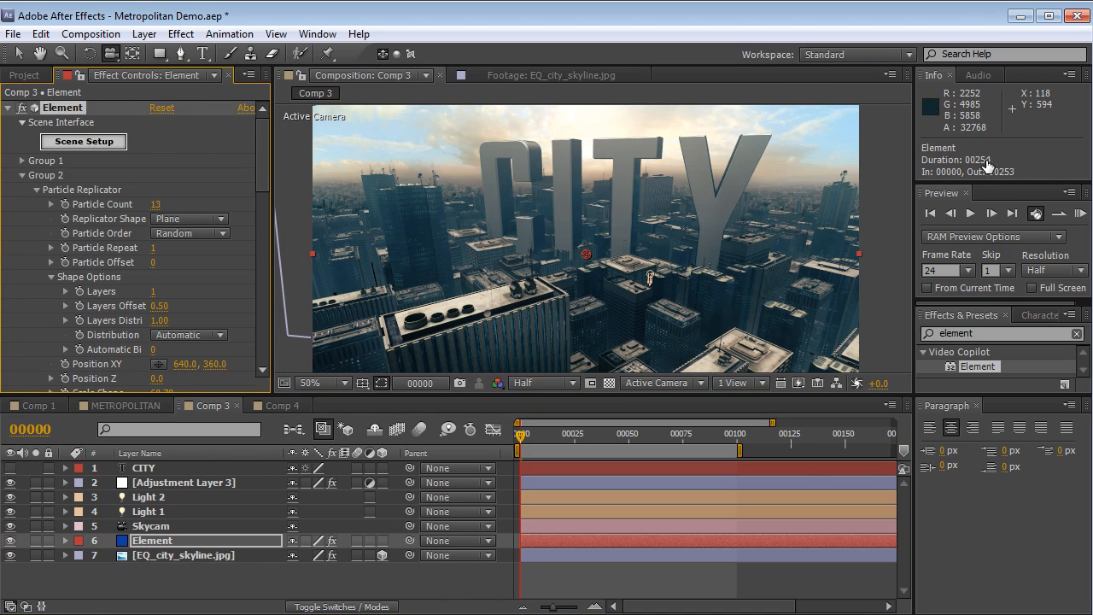
drag(814, 169, 821, 256)
click(683, 227)
click(590, 280)
drag(427, 239, 376, 251)
scroll(376, 252, up, 2)
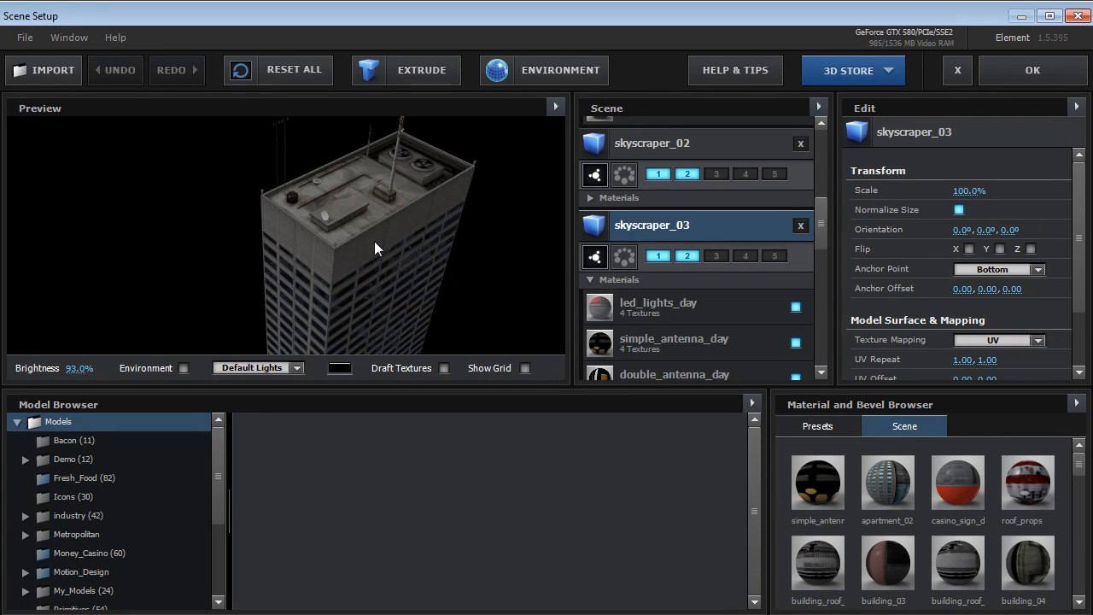
Step: Examine the texture settings of skyscraper_03's materials, including skyscraper_03, roof_lamp_day, sat_01_day and led_lights_day
click(690, 313)
drag(824, 232, 823, 268)
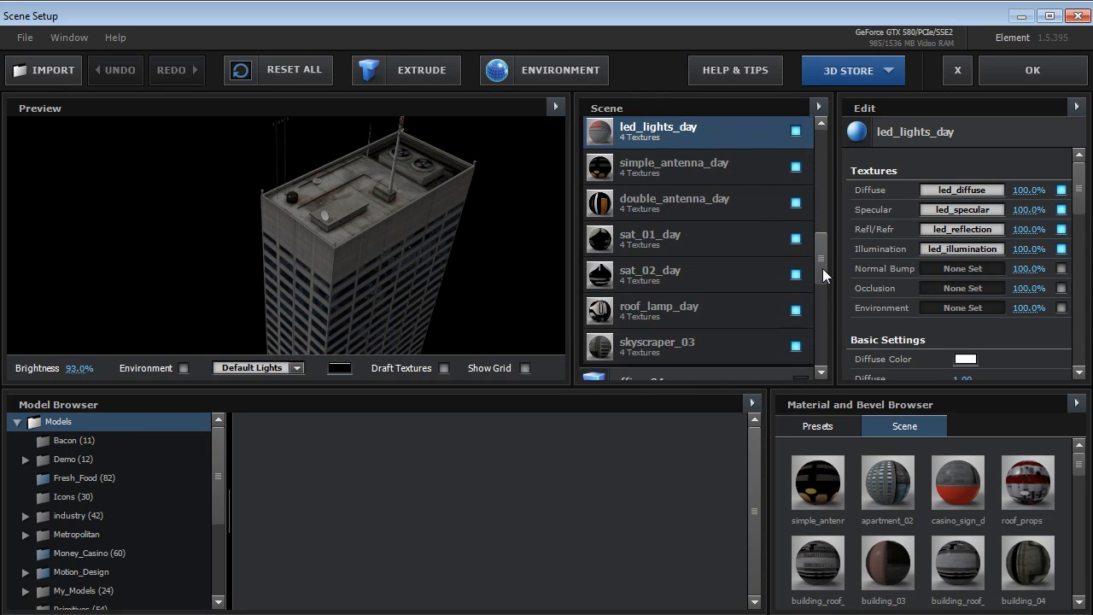
click(707, 351)
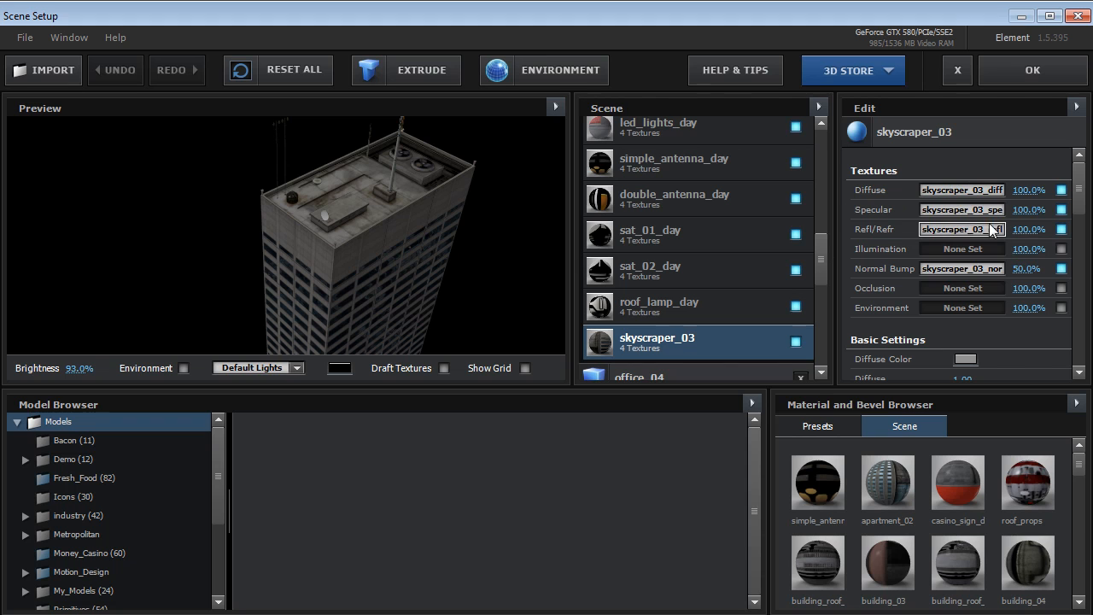
click(715, 309)
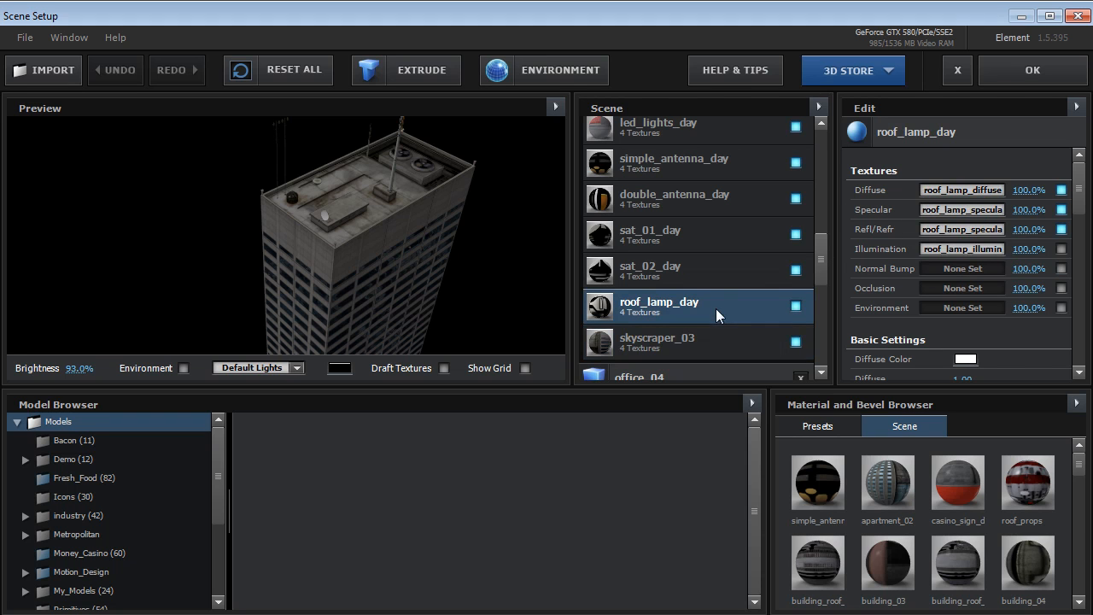
click(705, 245)
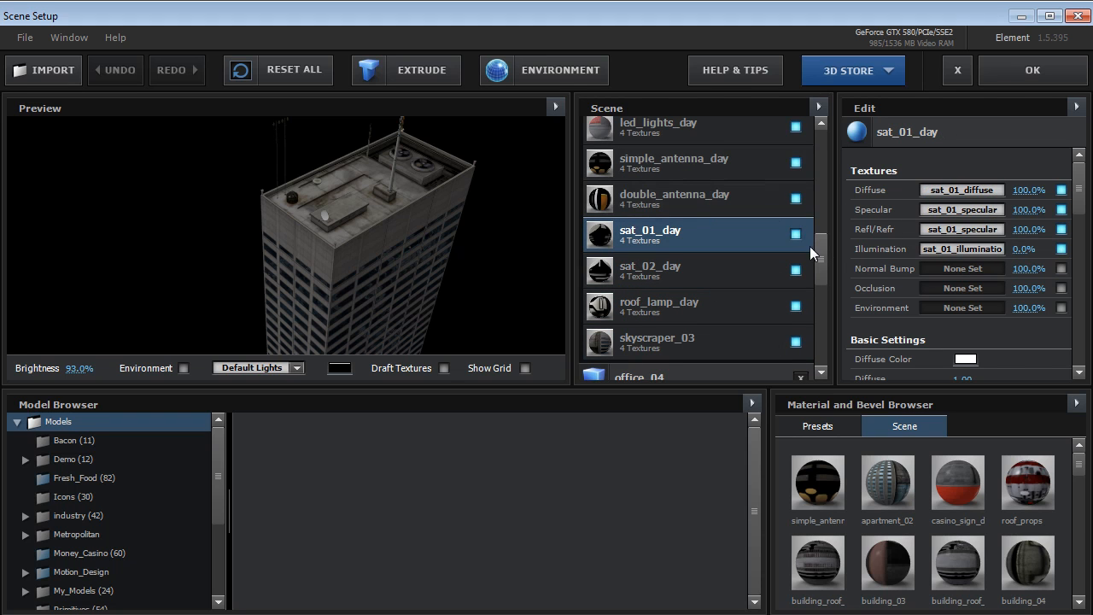
scroll(822, 257, up, 3)
click(685, 177)
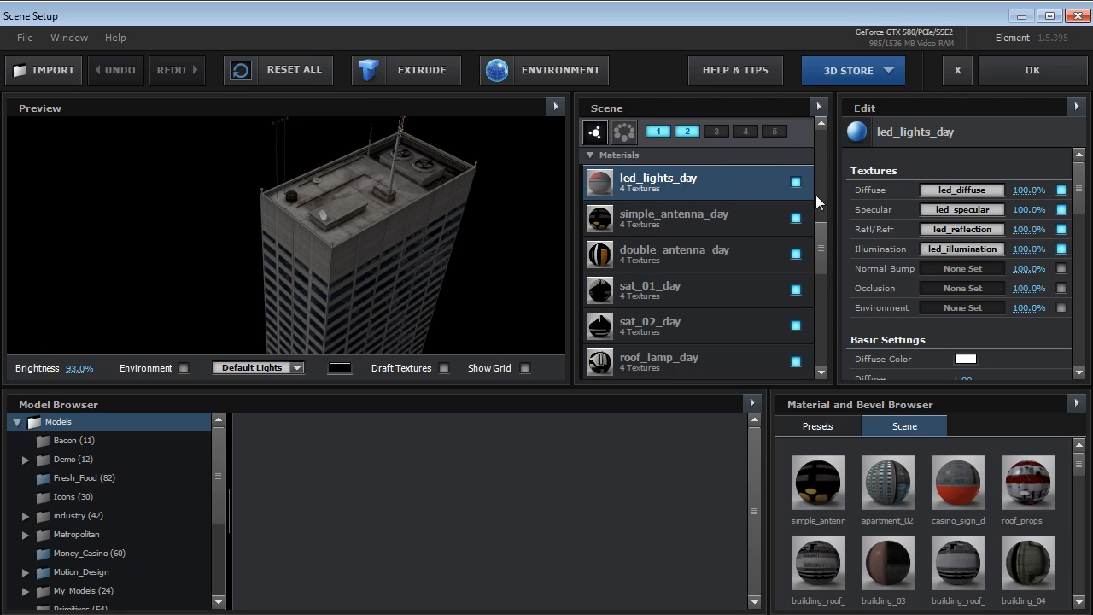
Step: Try a 631% illumination intensity on led_lights_day at 18% preview brightness, and close Scene Setup without applying the changes
drag(1080, 205, 1090, 320)
drag(963, 273, 1051, 272)
drag(398, 285, 300, 266)
drag(77, 369, 72, 368)
drag(368, 290, 339, 287)
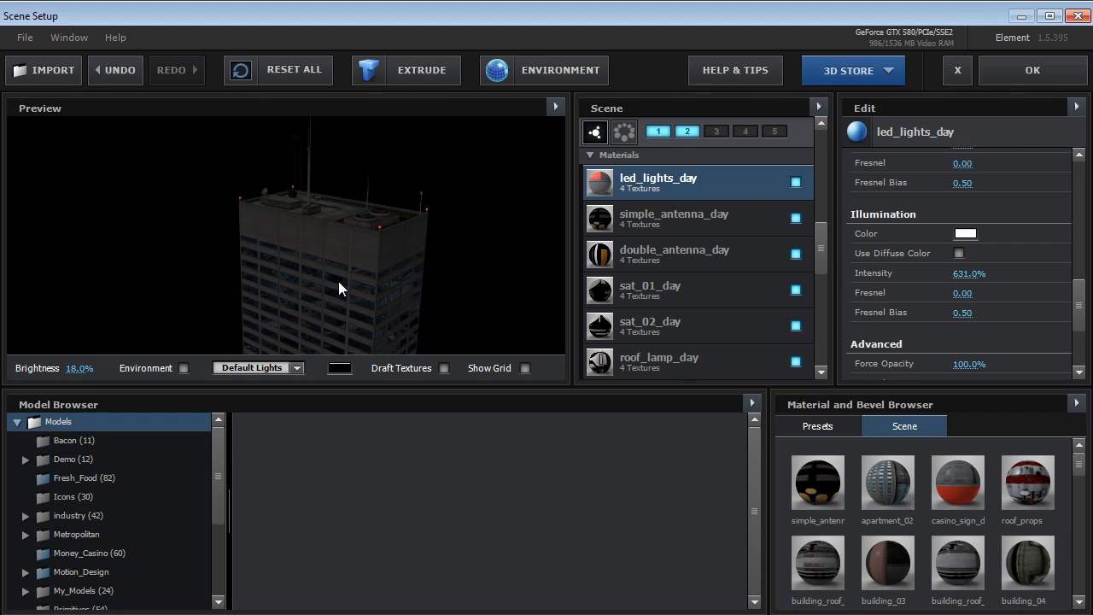
click(966, 74)
click(454, 349)
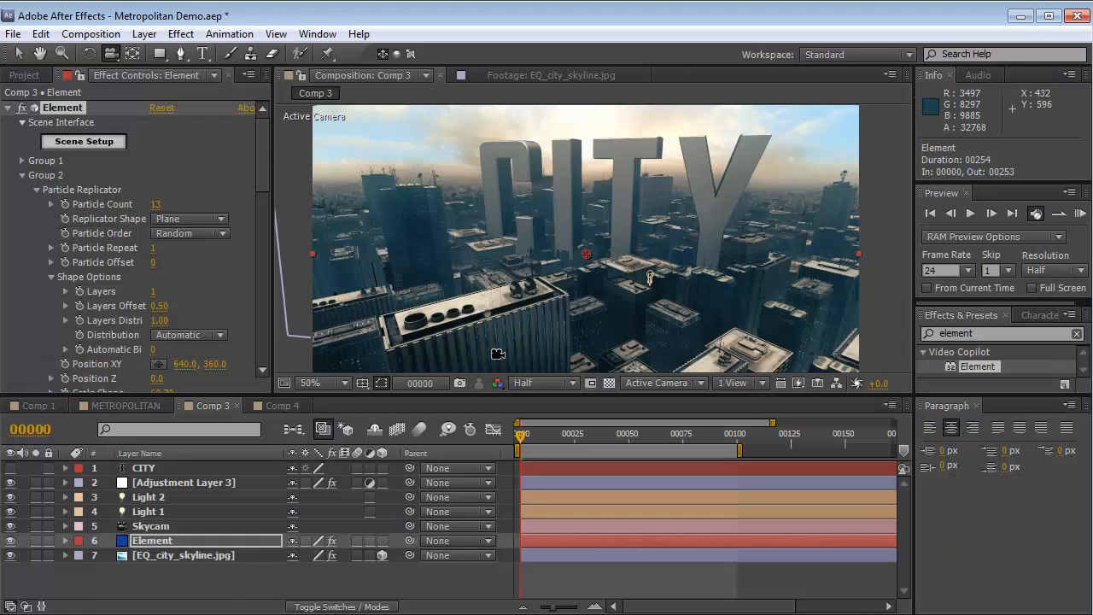